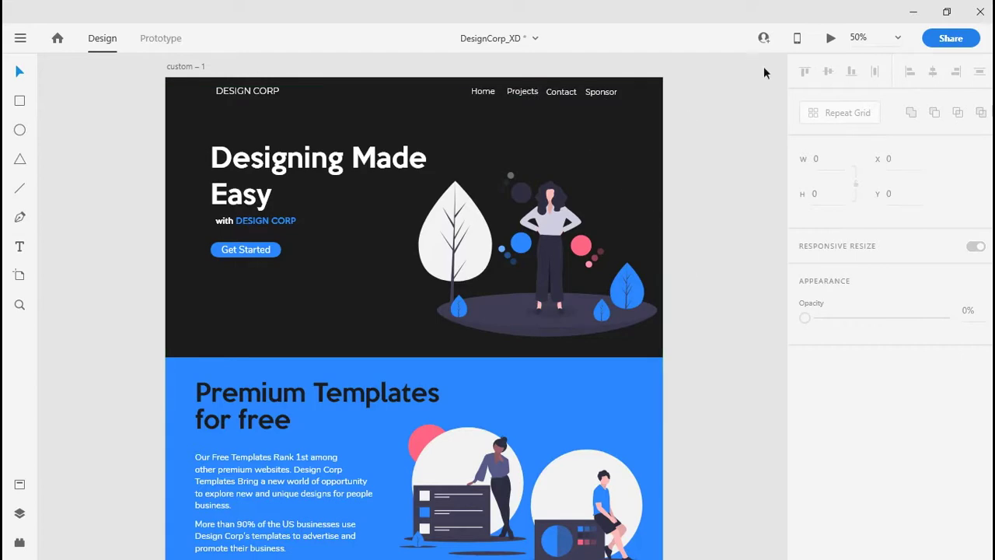
Step: Preview the DesignCorp_XD page, examine every section from the header down to the footer, and close the preview
left_click(832, 38)
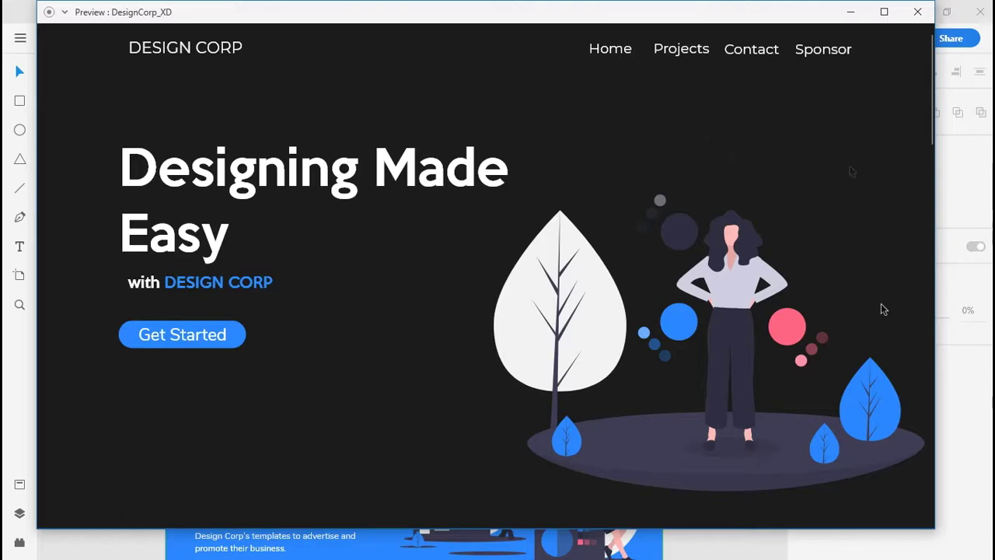
scroll(529, 263, "down", 5)
scroll(529, 262, "down", 2)
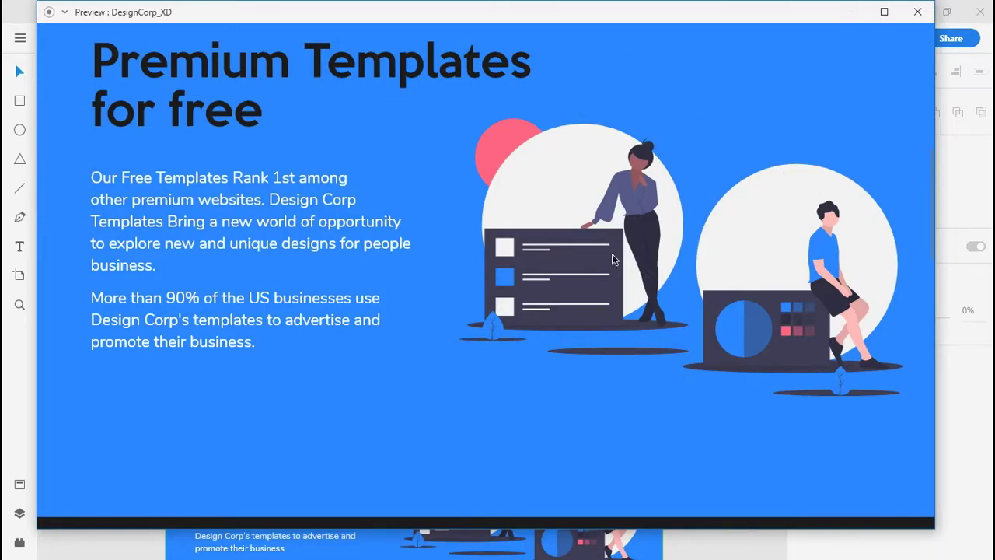
scroll(612, 259, "down", 5)
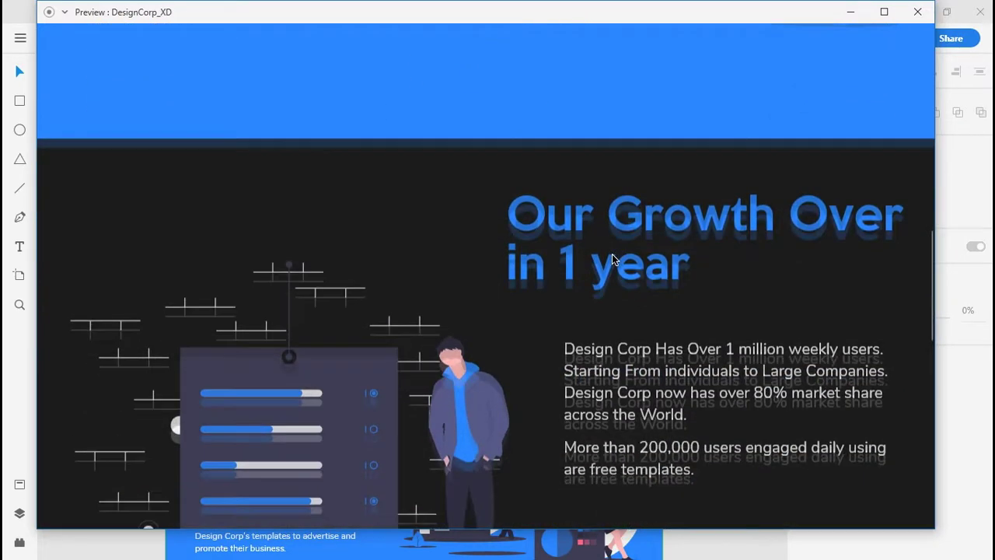
scroll(612, 259, "down", 1)
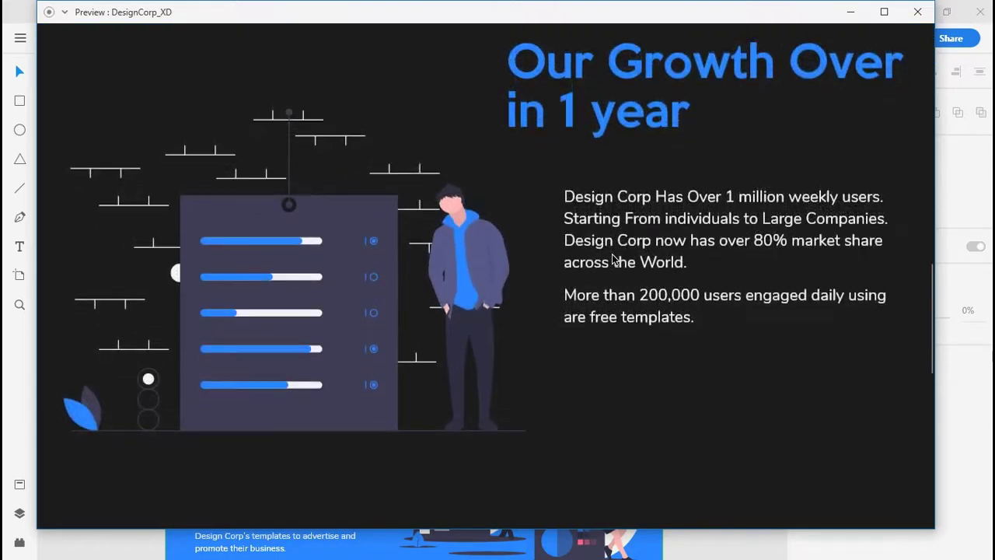
scroll(548, 91, "up", 5)
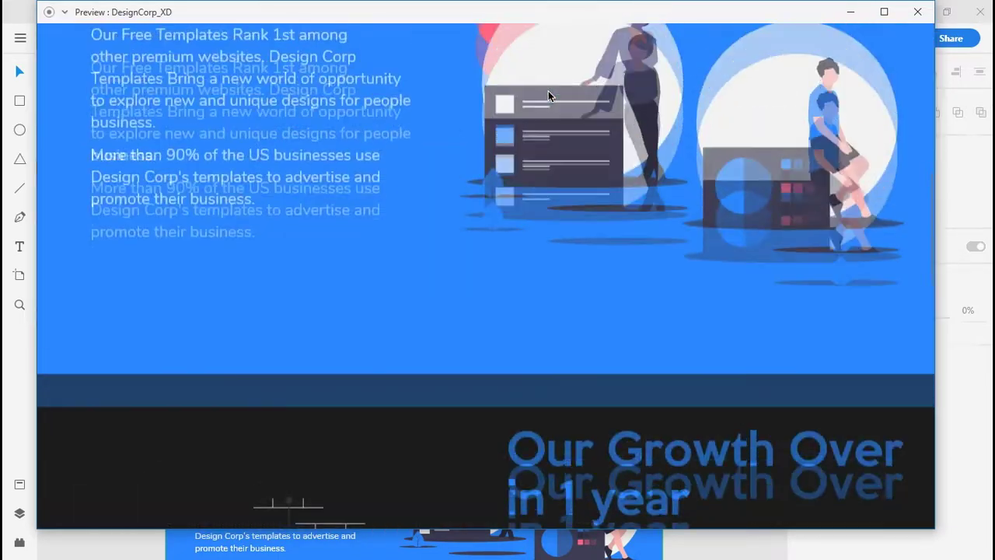
scroll(549, 96, "down", 5)
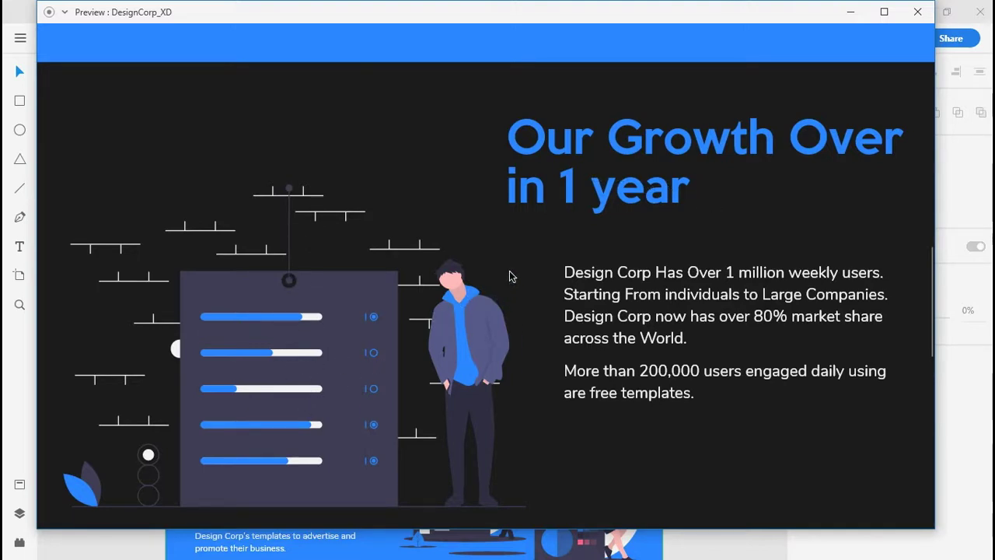
scroll(567, 319, "down", 2)
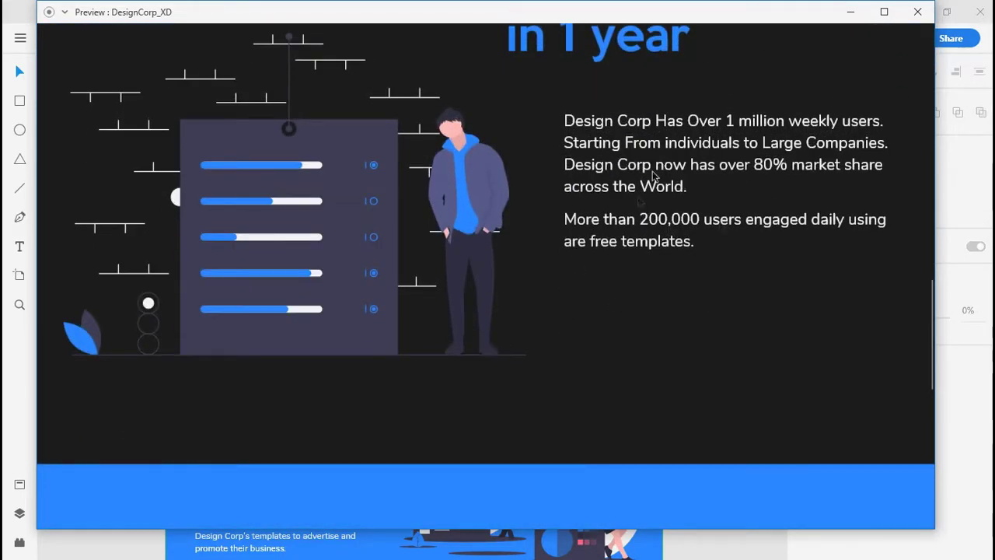
scroll(505, 289, "down", 5)
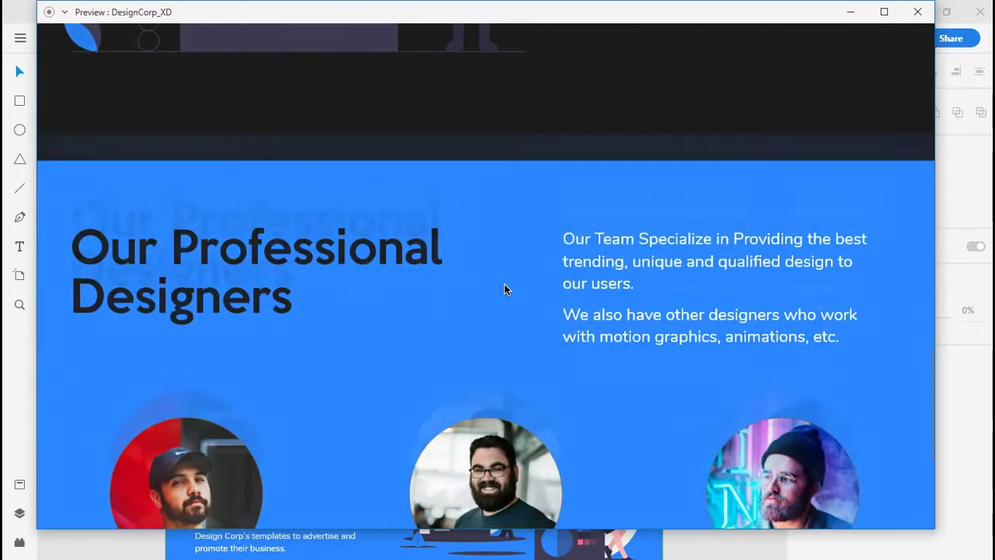
scroll(504, 290, "down", 1)
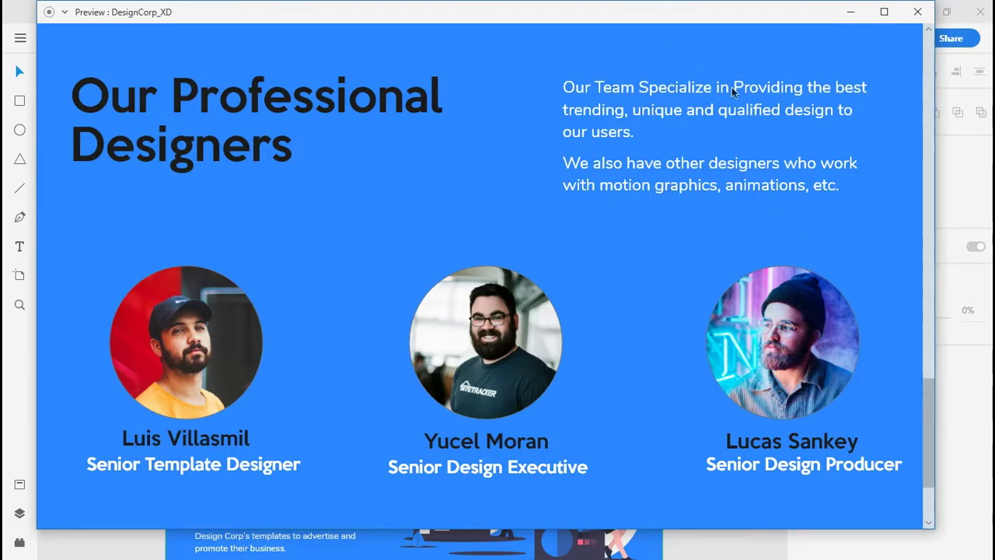
scroll(413, 246, "down", 3)
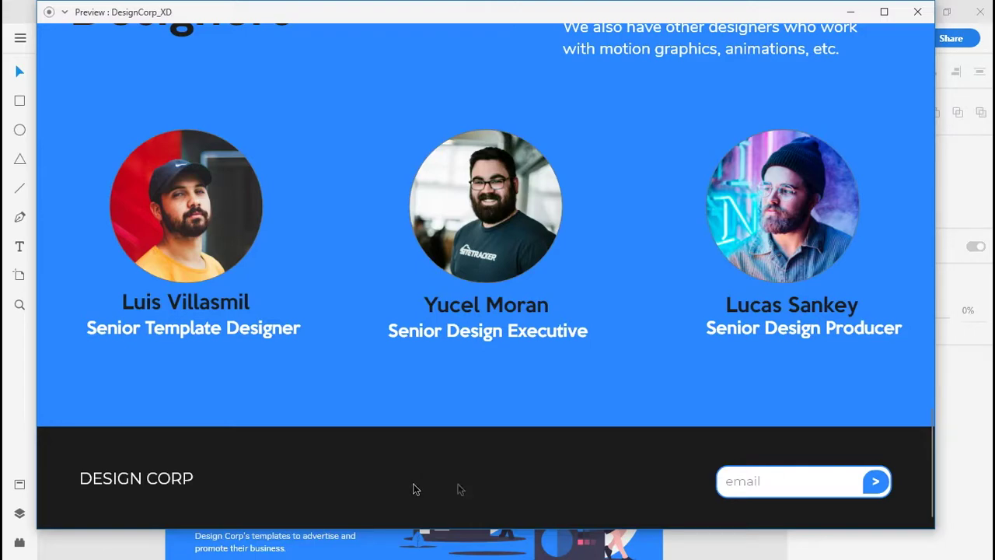
scroll(534, 466, "up", 20)
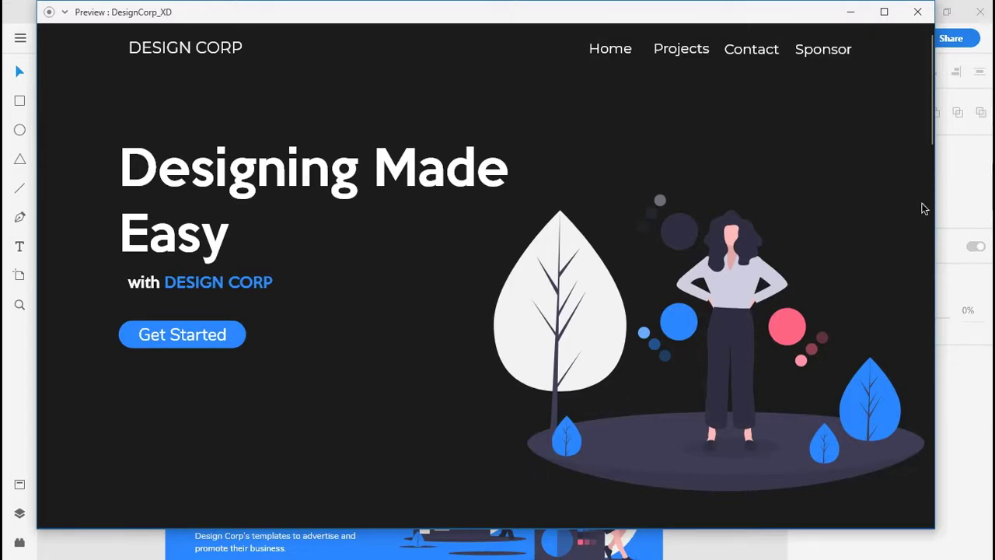
left_click(919, 13)
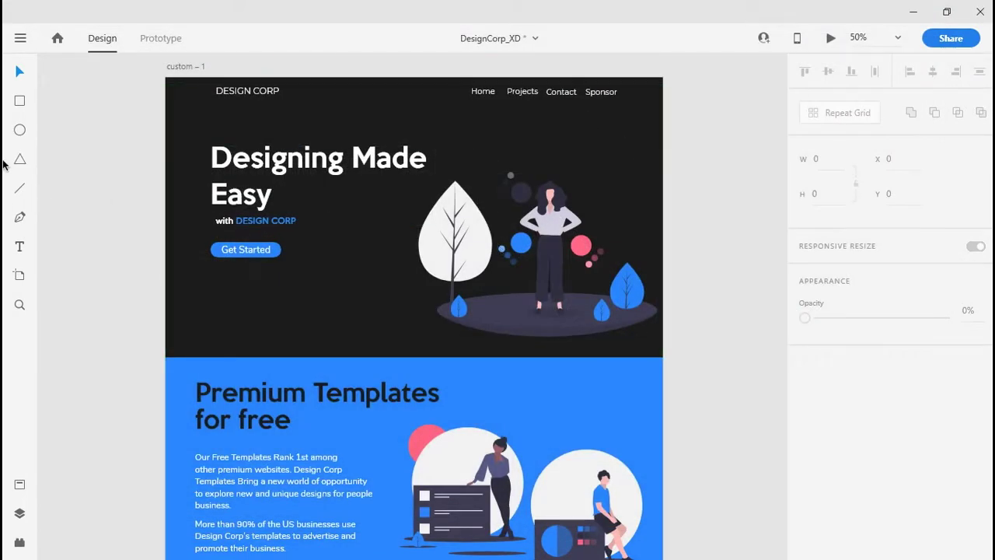
left_click(19, 516)
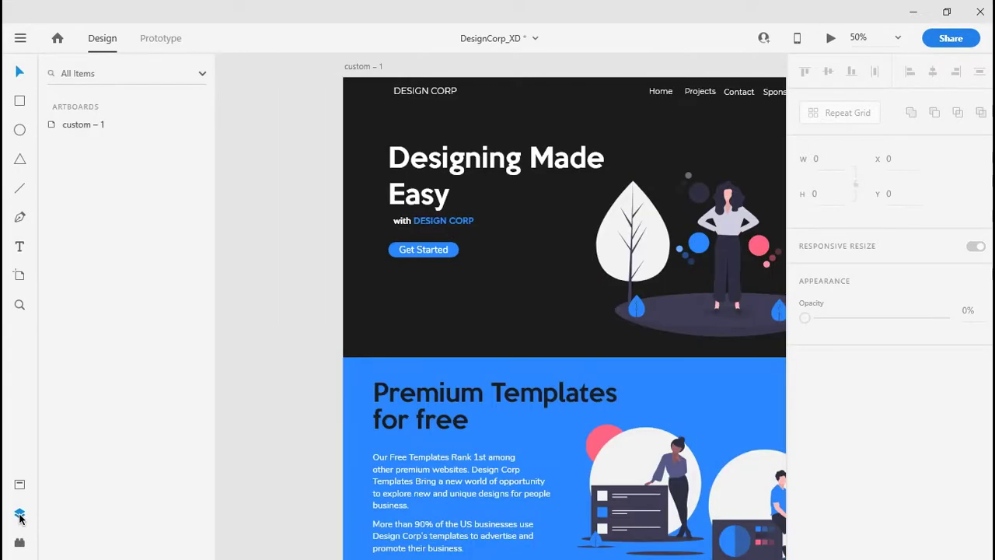
left_click(19, 485)
scroll(146, 174, "up", 10)
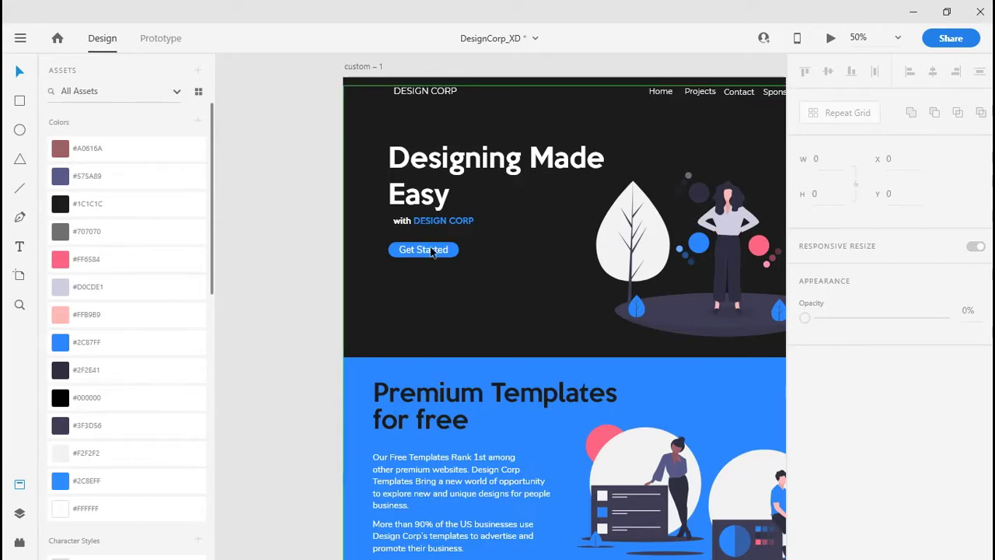
scroll(447, 334, "down", 3)
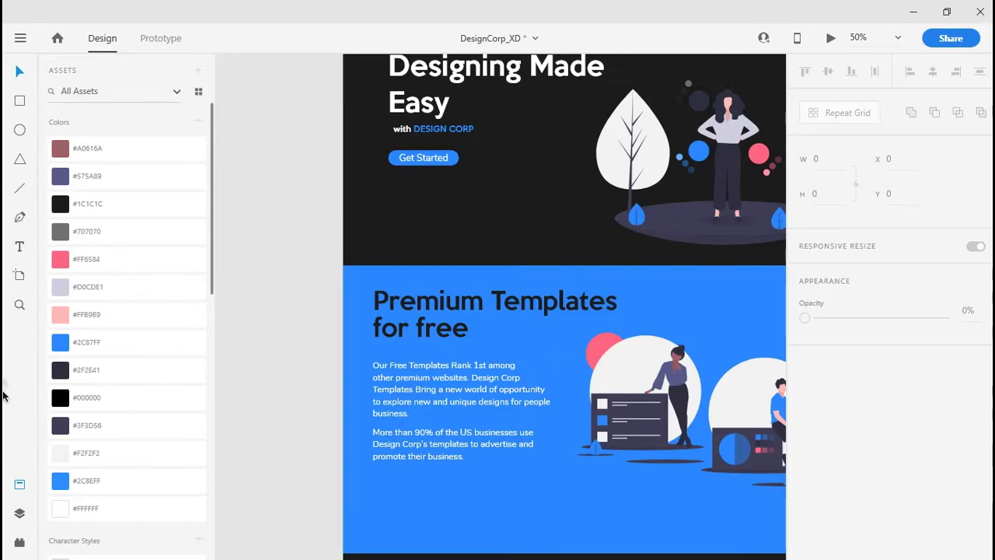
left_click(20, 488)
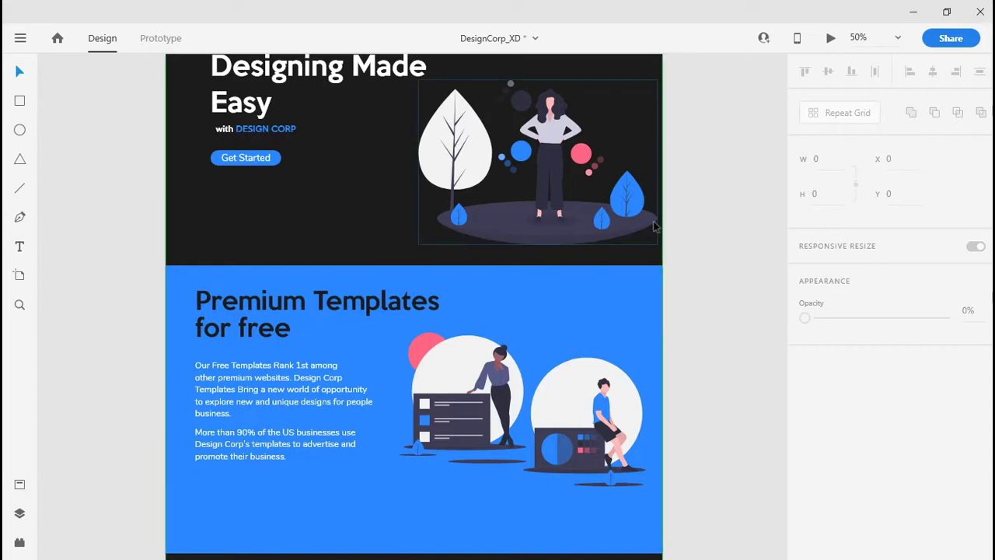
Step: Add a Web 1366 artboard beside the existing page and turn on its layout grid
left_click(21, 281)
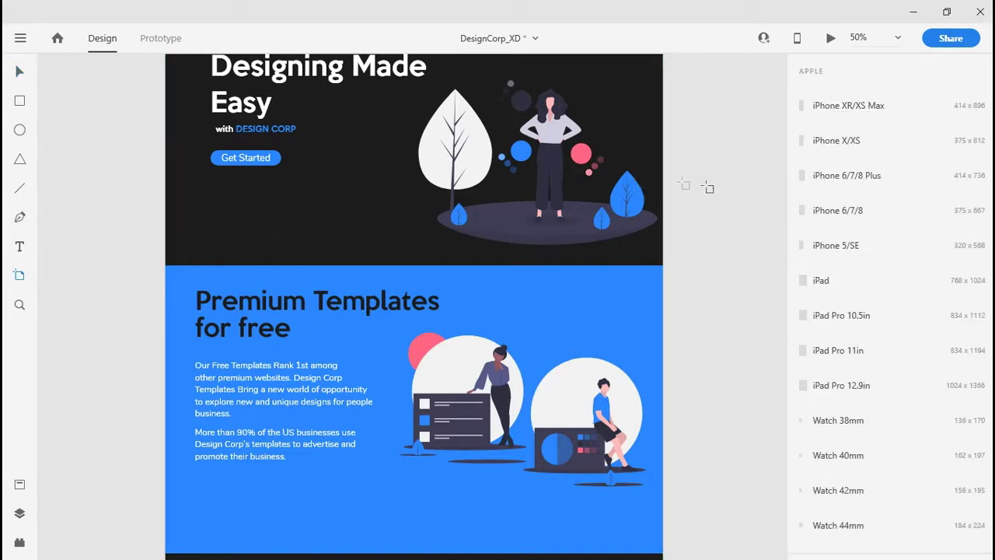
scroll(866, 365, "down", 5)
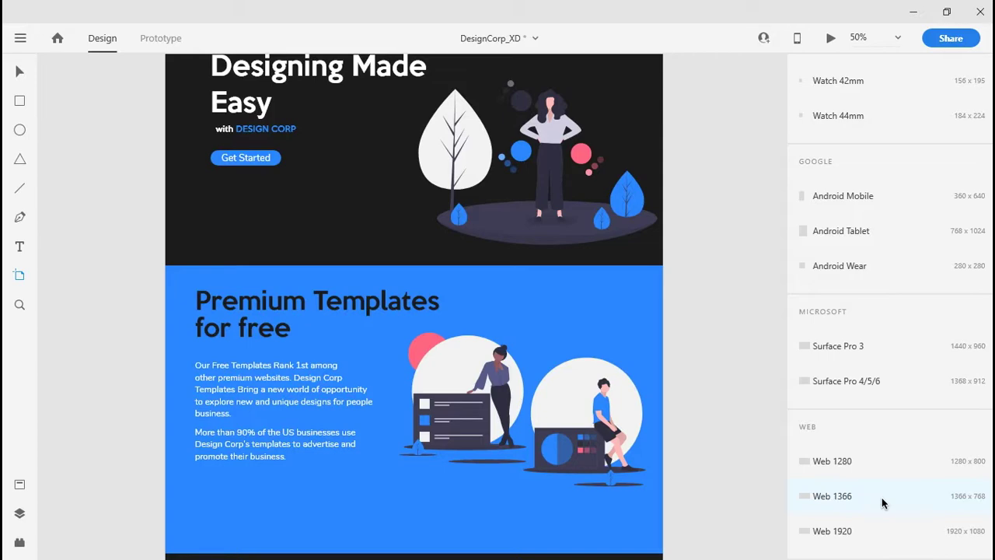
left_click(882, 501)
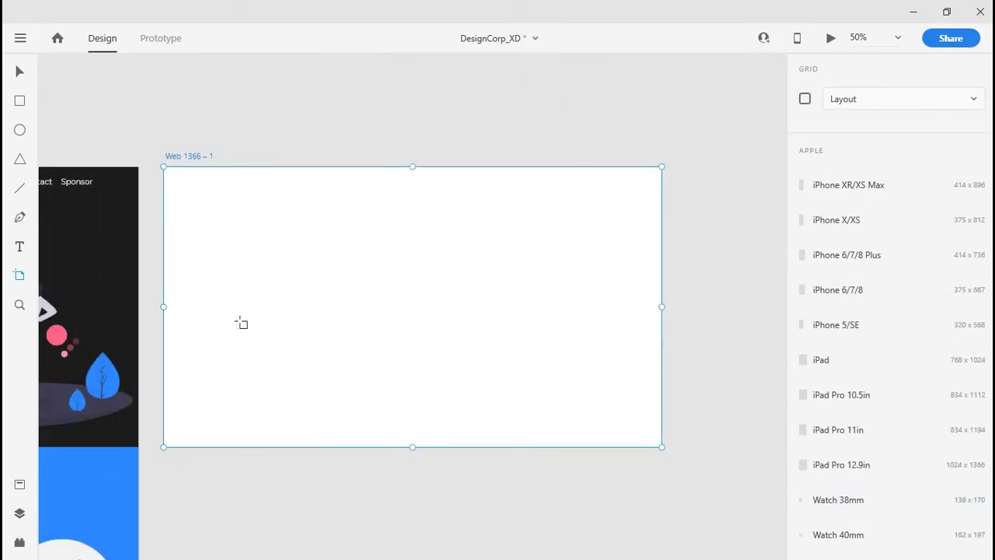
key("v")
left_click(322, 258)
left_click_drag(322, 258, 384, 258)
left_click(384, 258)
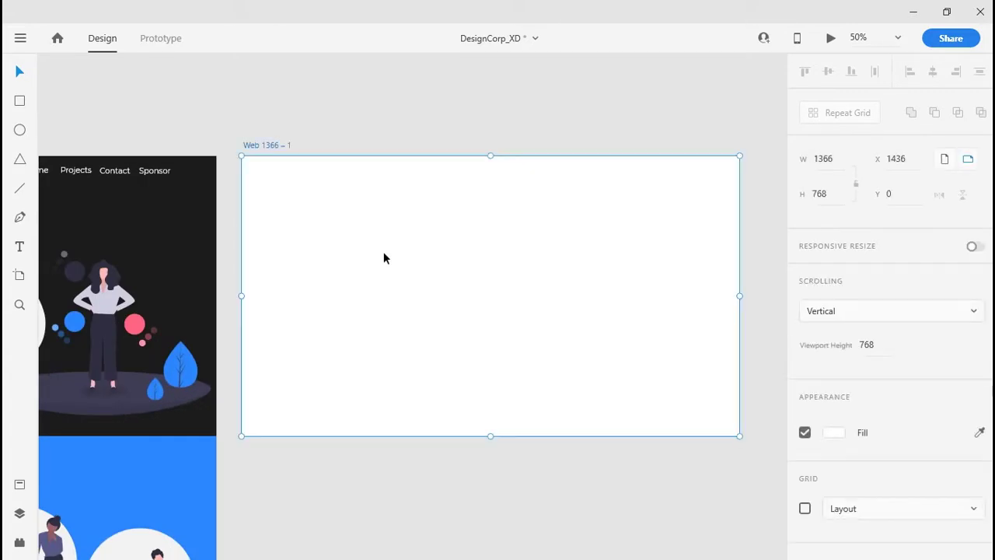
left_click(805, 508)
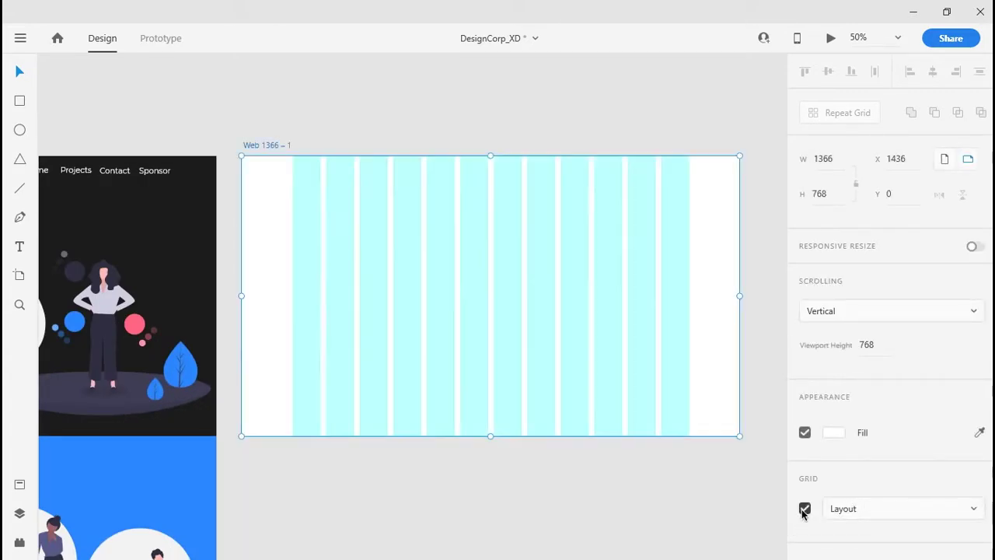
left_click(805, 433)
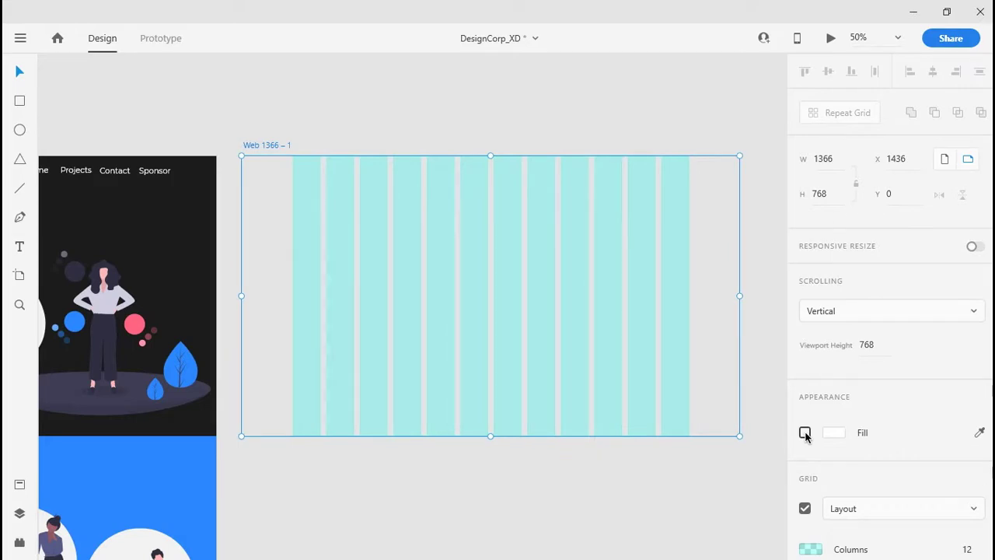
scroll(831, 515, "down", 5)
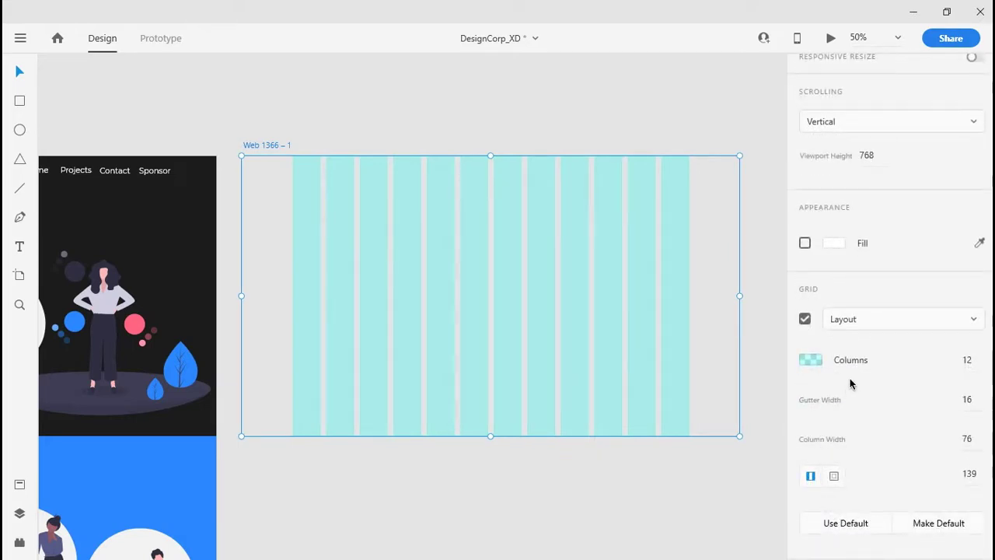
scroll(863, 505, "up", 5)
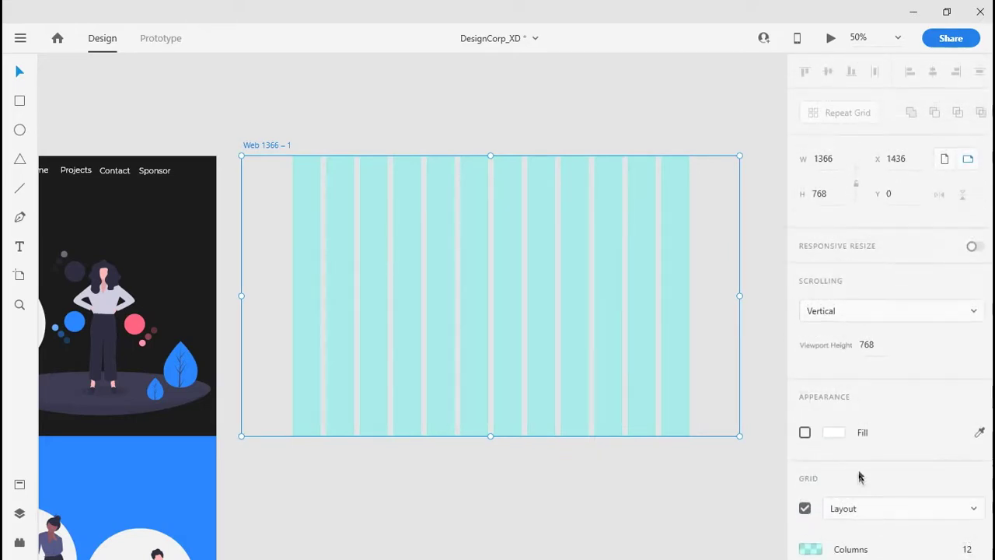
left_click(805, 433)
left_click(835, 433)
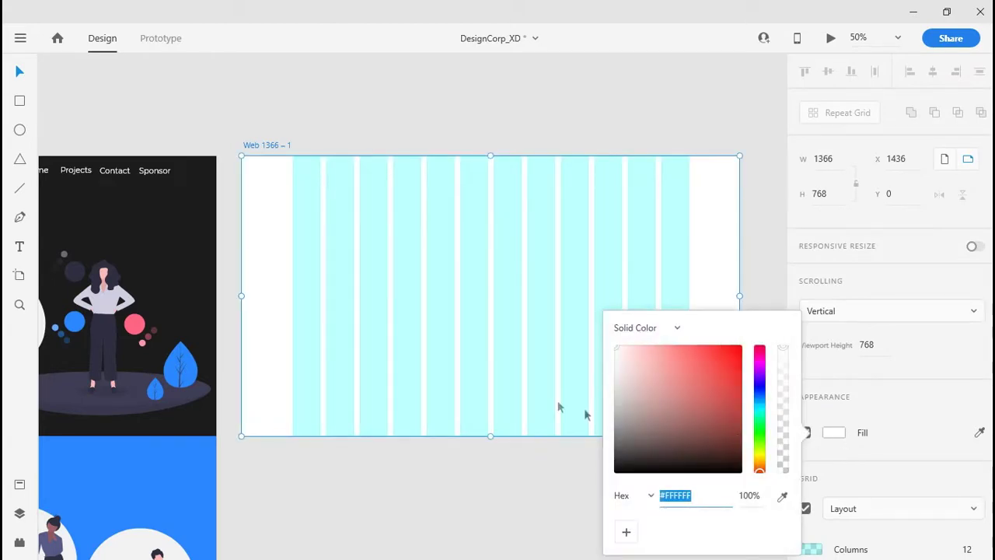
left_click(748, 214)
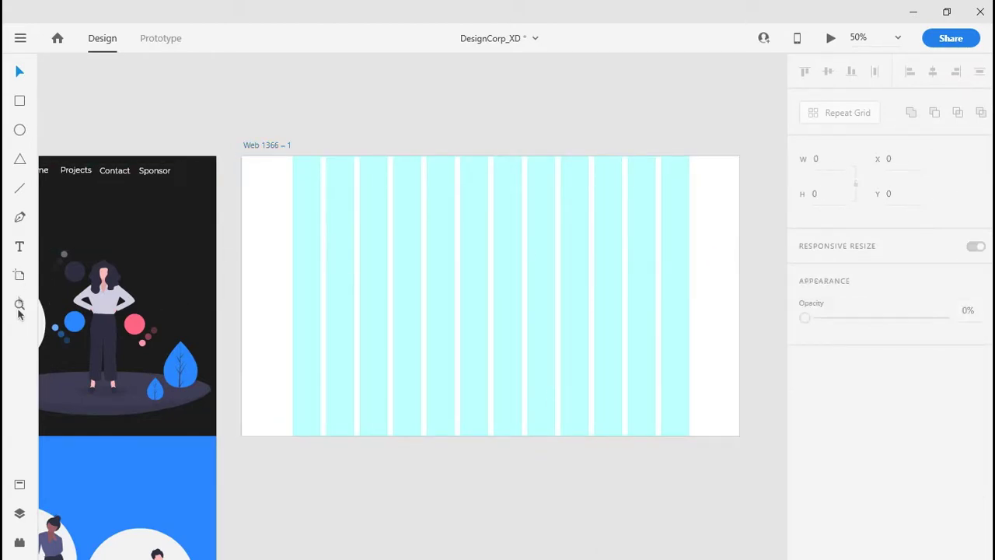
Step: Fill the Web 1366 artboard with the saved document colour #1C1C1C
left_click(19, 486)
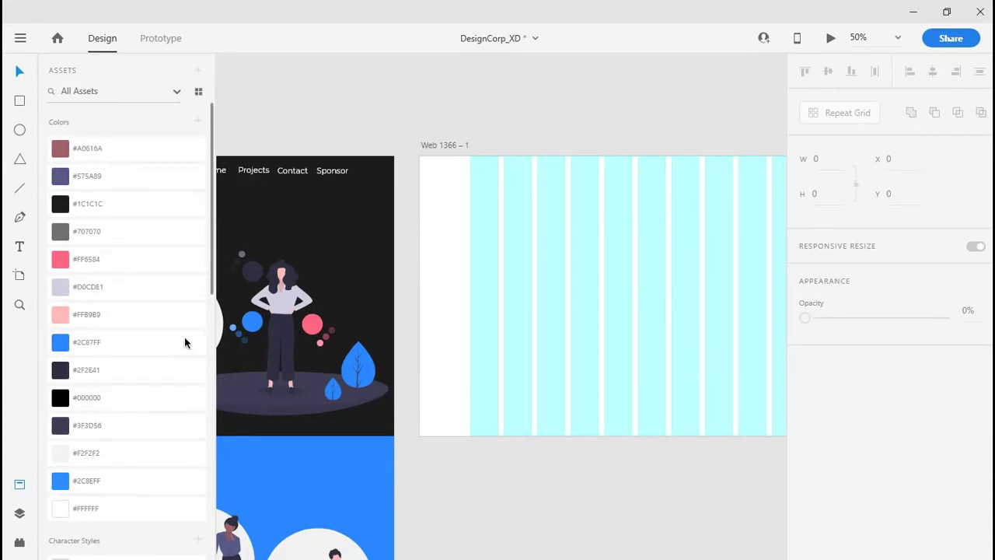
left_click(145, 205)
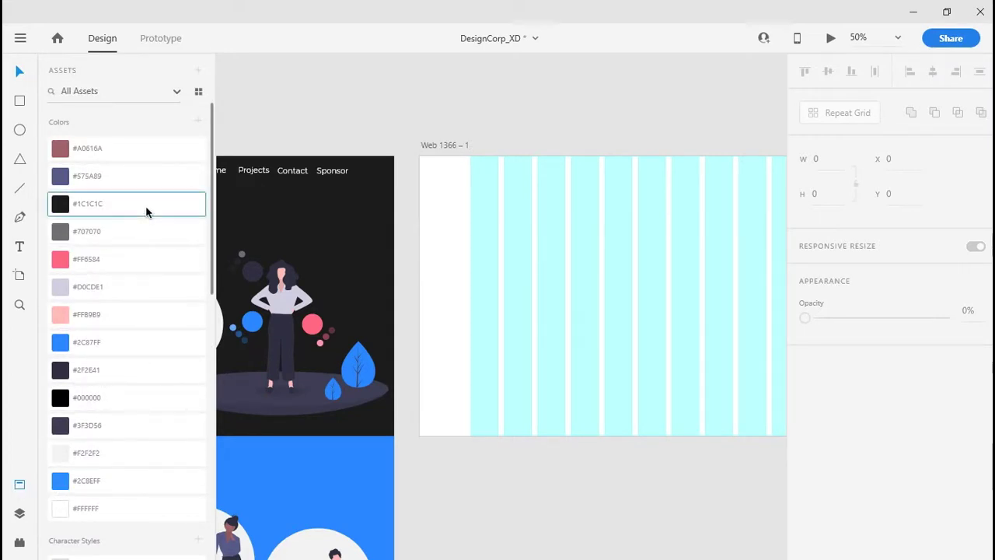
left_click(446, 245)
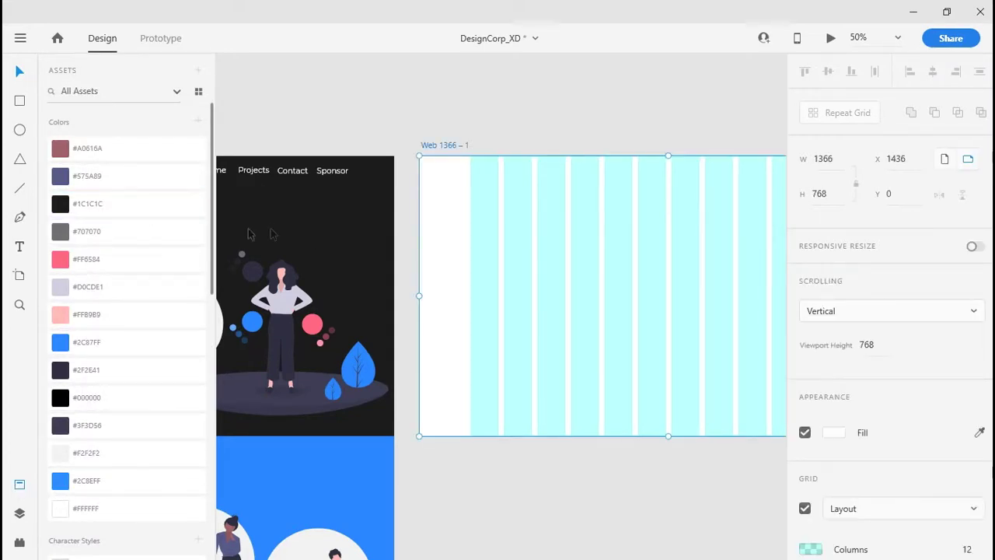
left_click(151, 207)
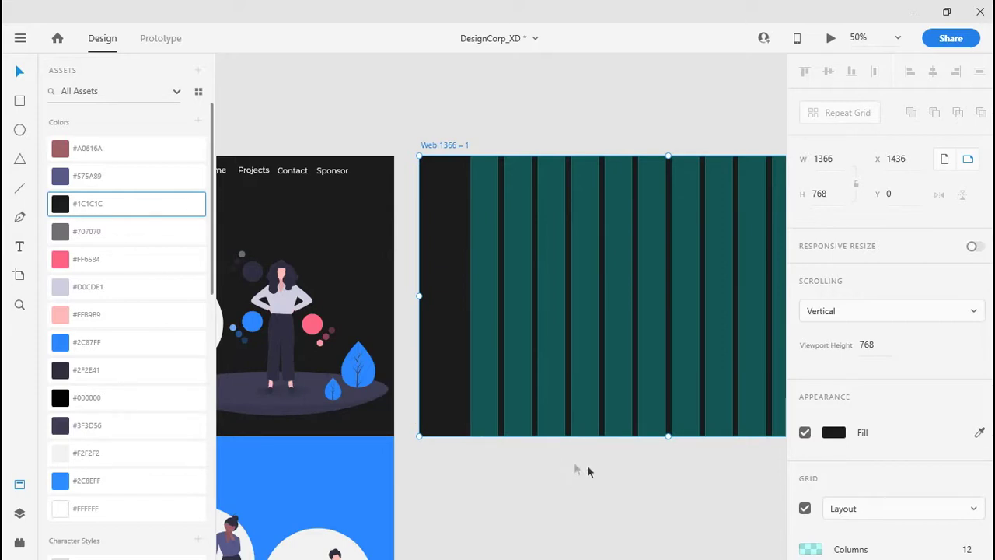
Step: Add the text DESIGN CORP at the upper-left of the Web 1366 artboard, starting in the first grid column
left_click_drag(599, 473, 440, 495)
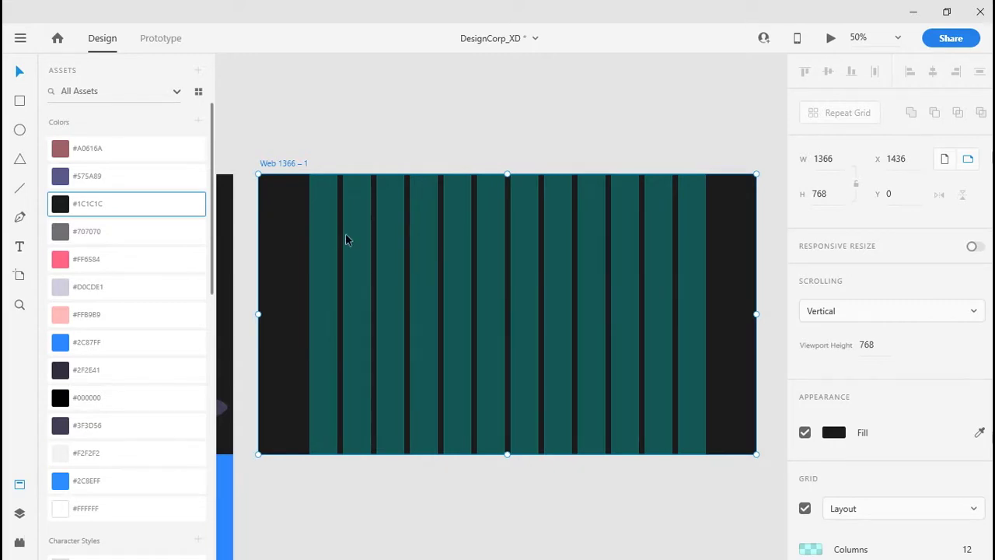
left_click(327, 207)
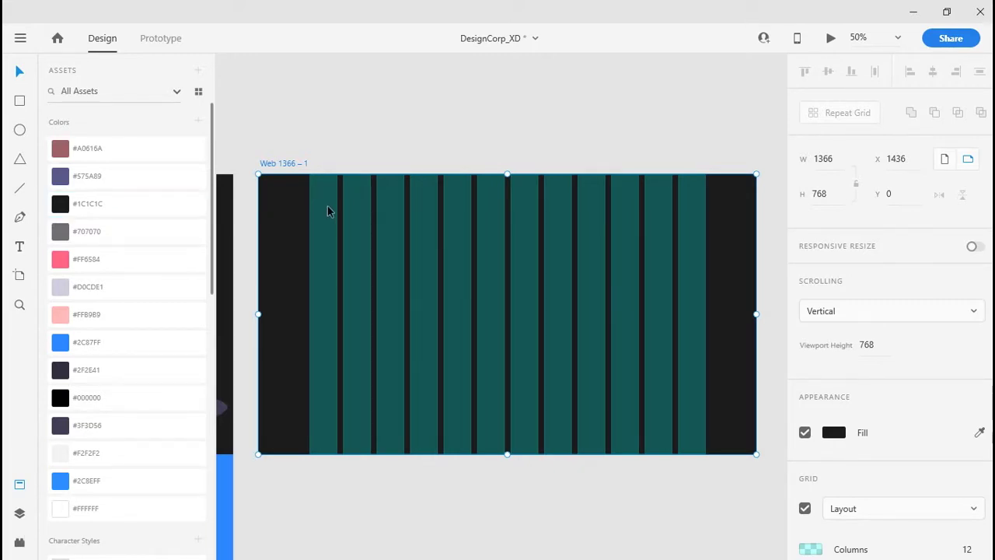
key("t")
left_click(317, 191)
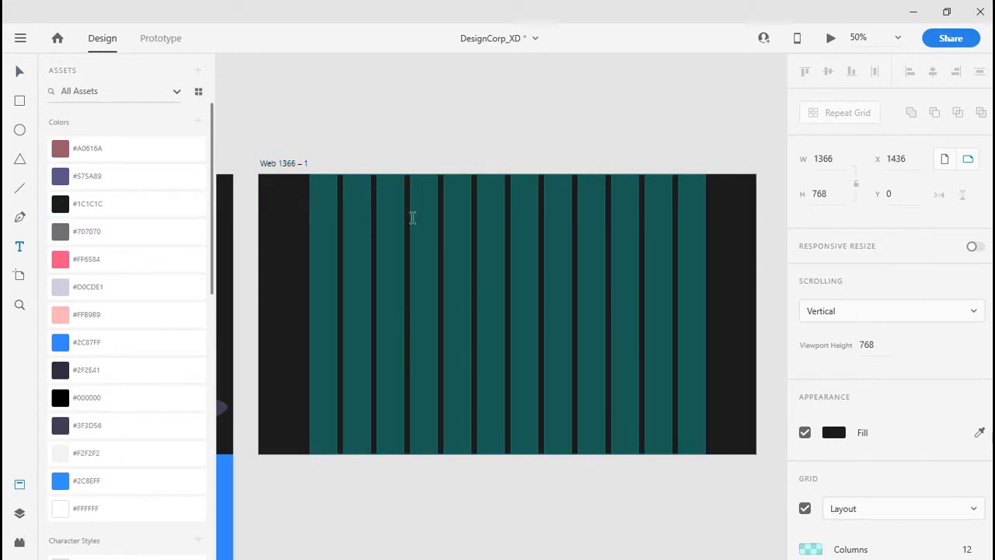
type("DESI")
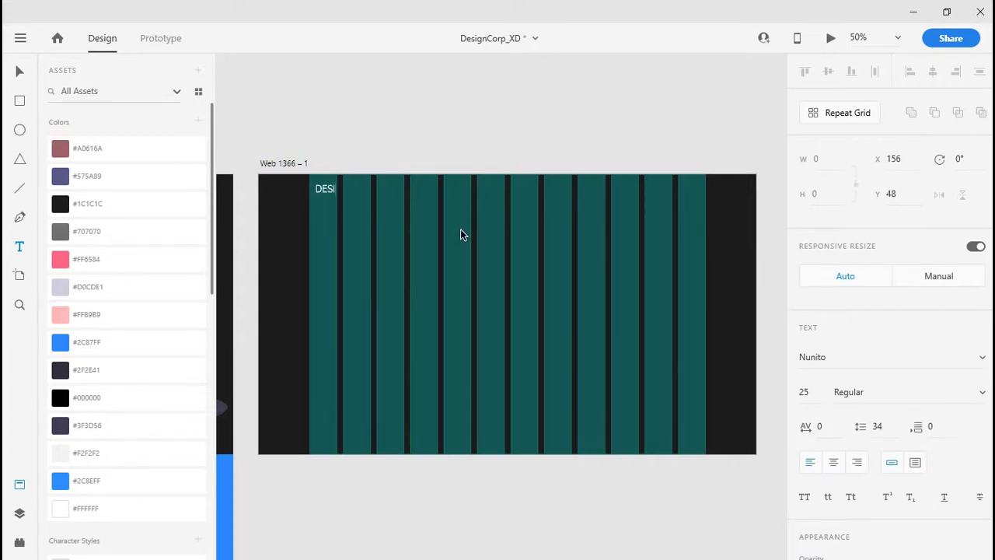
type("GN CORP")
Step: Apply the Montserrat 24pt character style to the DESIGN CORP text and nudge it closer to the first grid column's left edge
double_click(346, 188)
triple_click(354, 188)
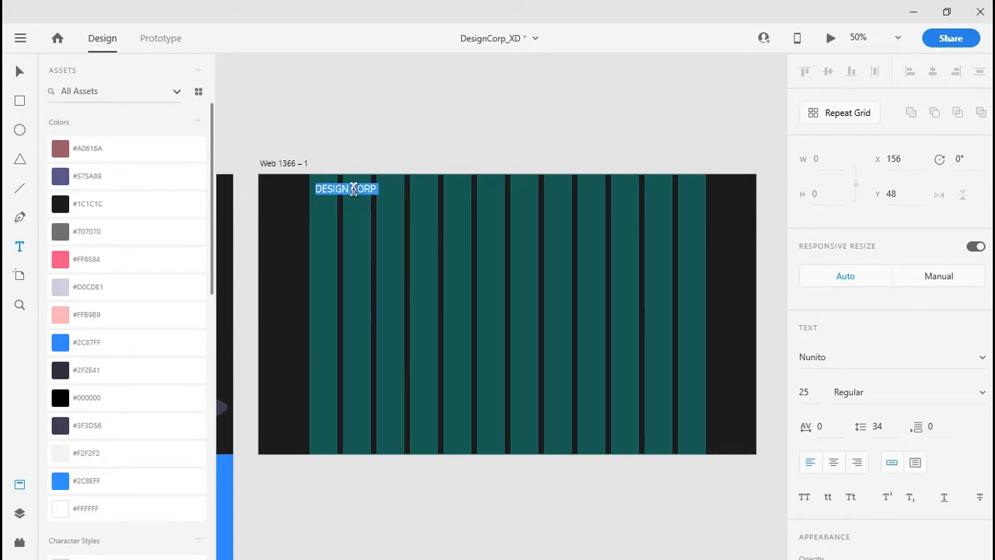
scroll(178, 342, "down", 5)
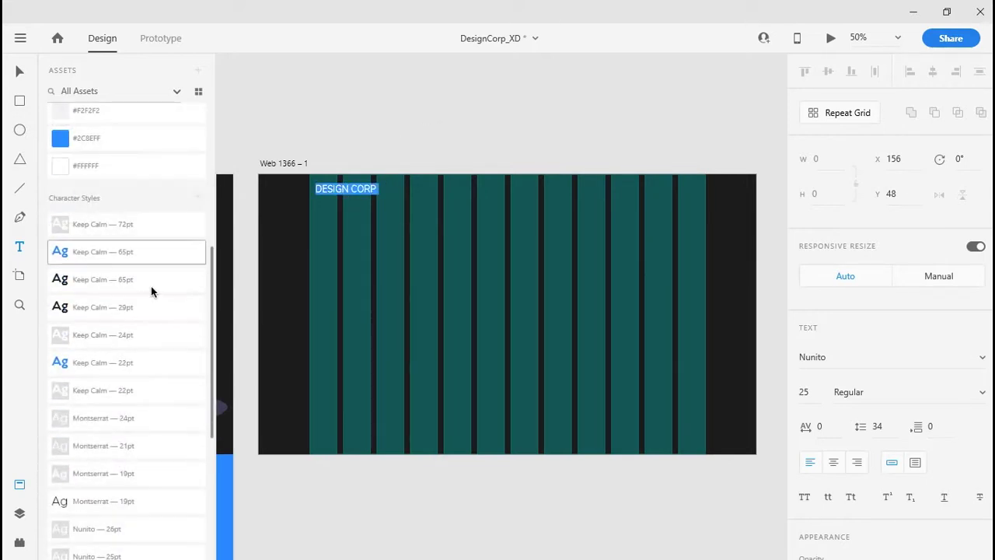
left_click(145, 412)
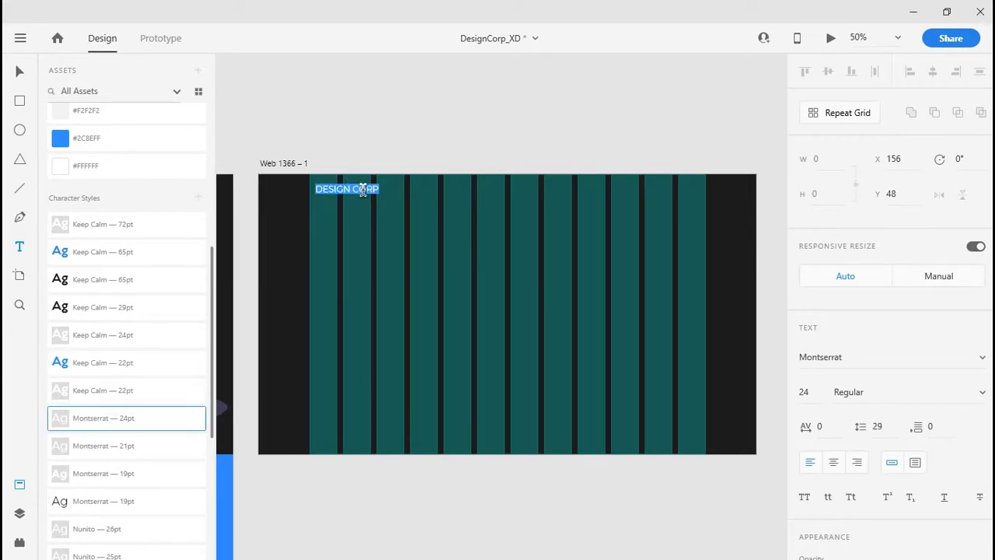
key("Escape")
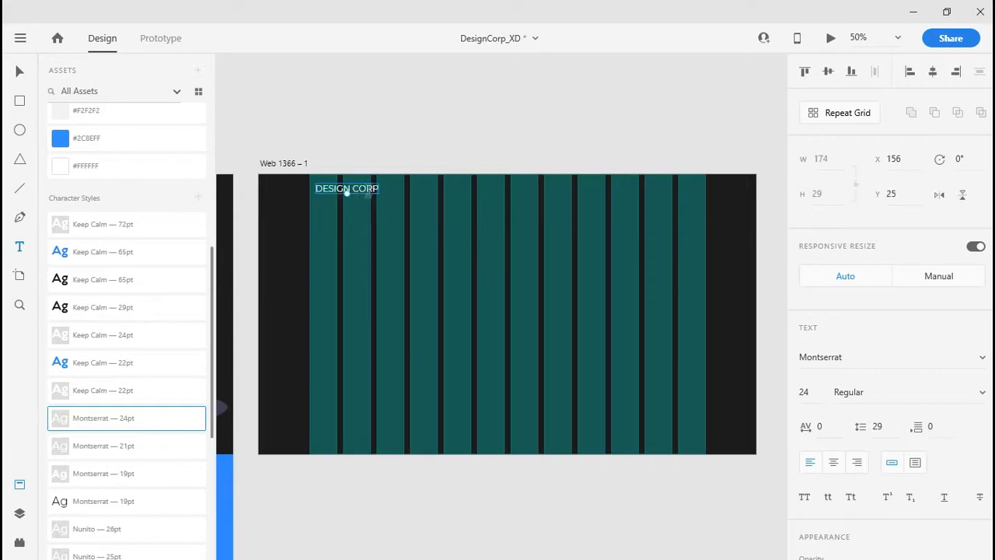
mouse_move(367, 196)
left_mouse_down()
mouse_move(379, 199)
mouse_move(365, 198)
left_mouse_up()
left_click_drag(343, 265, 325, 234)
key("Escape")
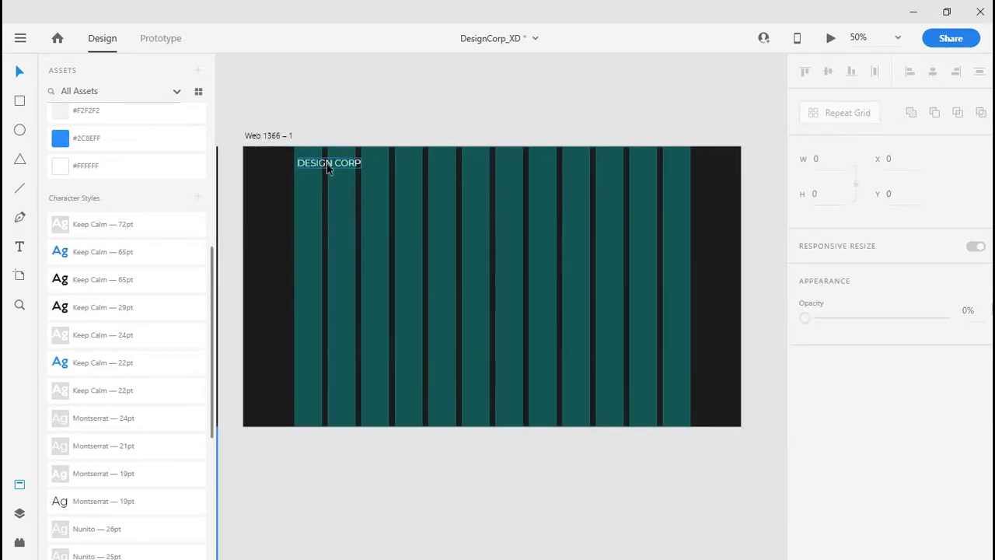
Step: Try to reposition the Home, Projects, Contact and Sponsor links in the existing page's header, and undo the move
scroll(327, 169, "up", 2)
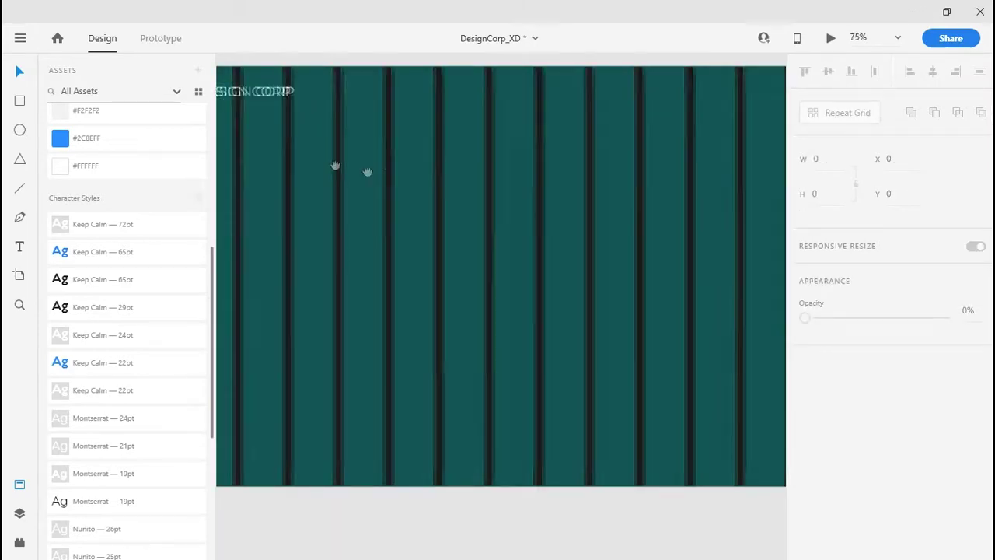
left_click_drag(334, 162, 391, 244)
left_click(19, 485)
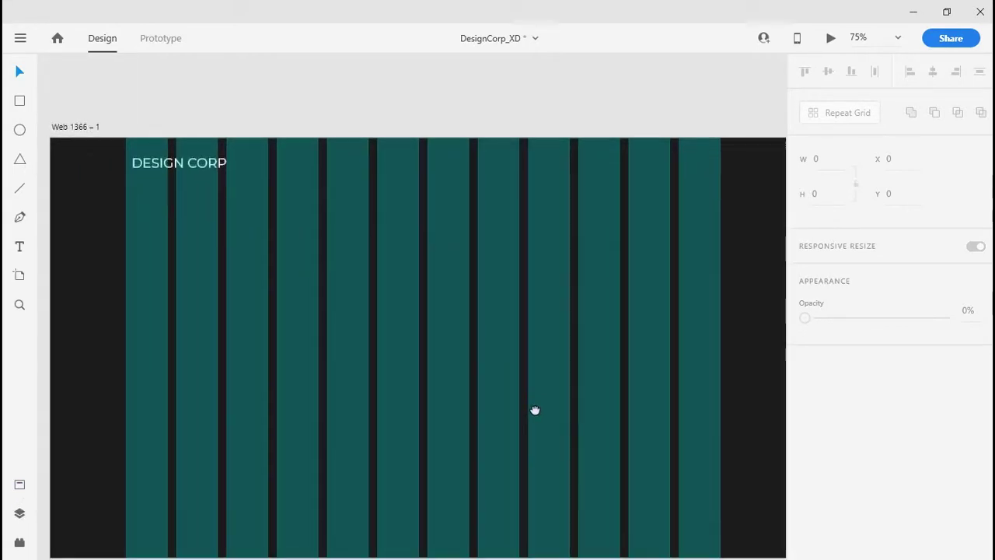
left_click_drag(250, 202, 413, 373)
left_click(394, 368)
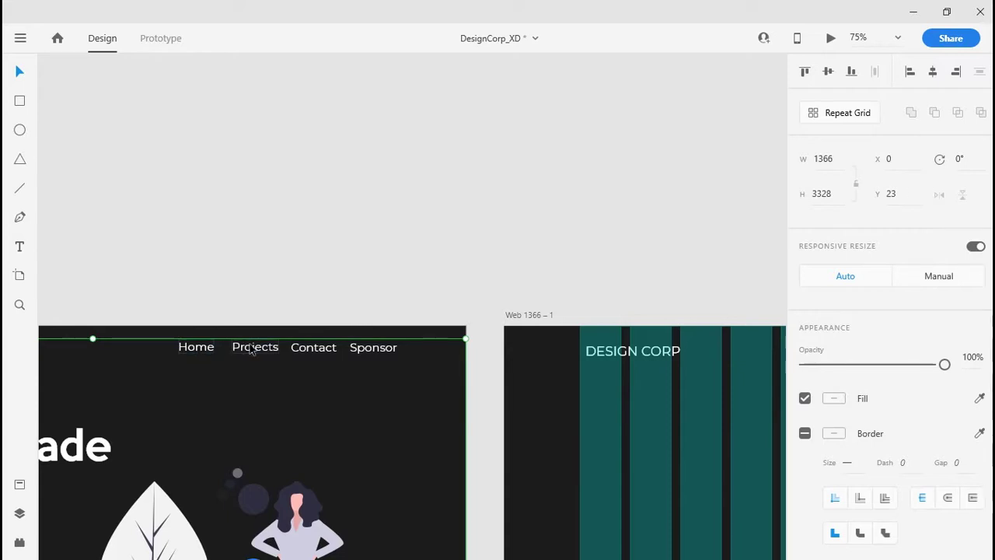
key("Escape")
left_click(299, 350)
left_click(311, 350)
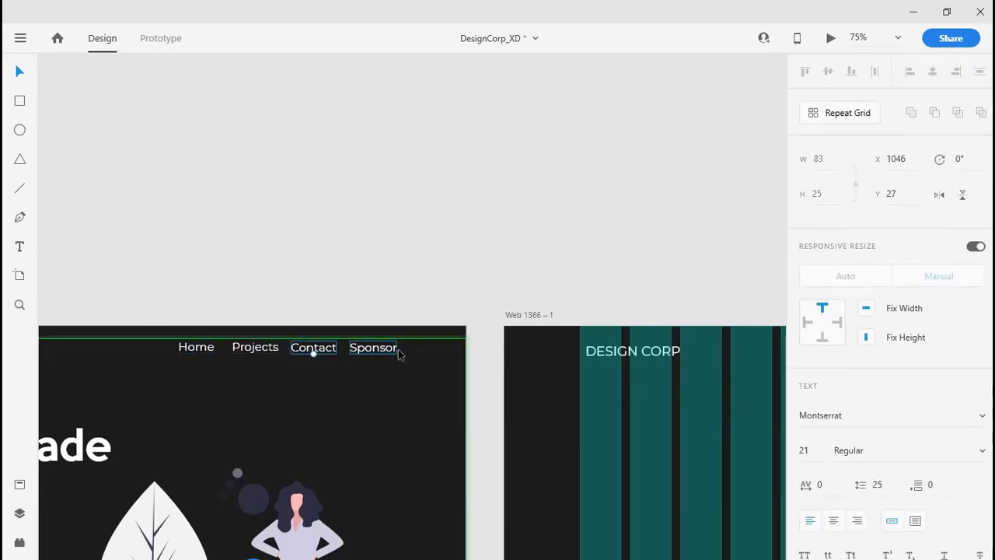
left_click(393, 351, "shift")
left_click(257, 348, "shift")
left_click(196, 347, "shift")
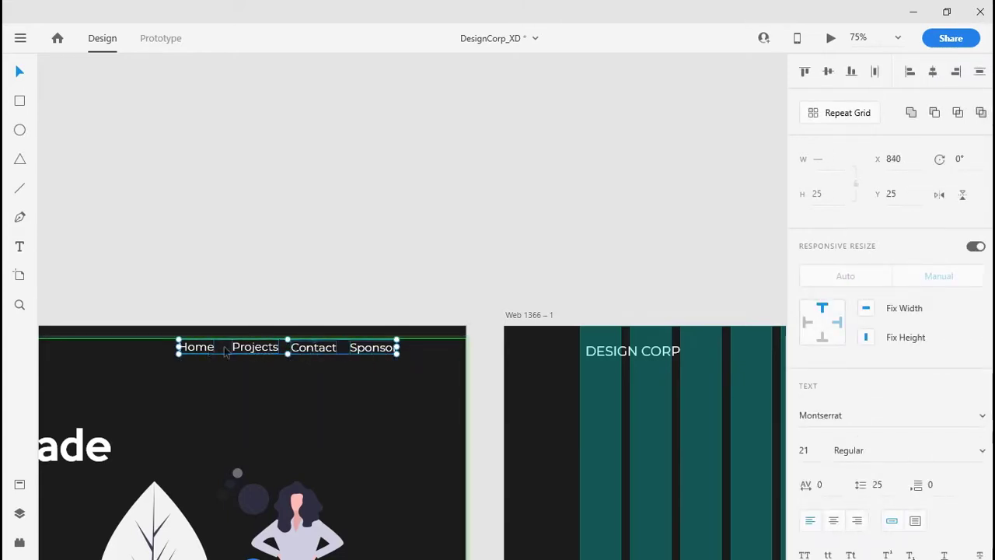
left_click_drag(296, 354, 344, 365)
key("ctrl+z")
Step: Try to duplicate the four header links from the existing page onto the Web 1366 artboard, and remove the duplicates
left_click_drag(356, 350, 623, 350)
key("Delete")
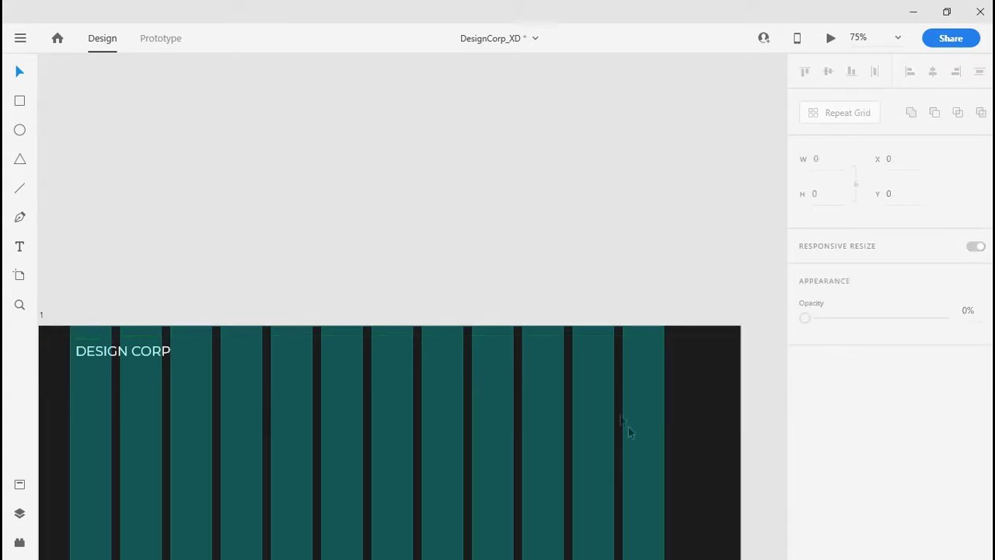
key("ctrl+z")
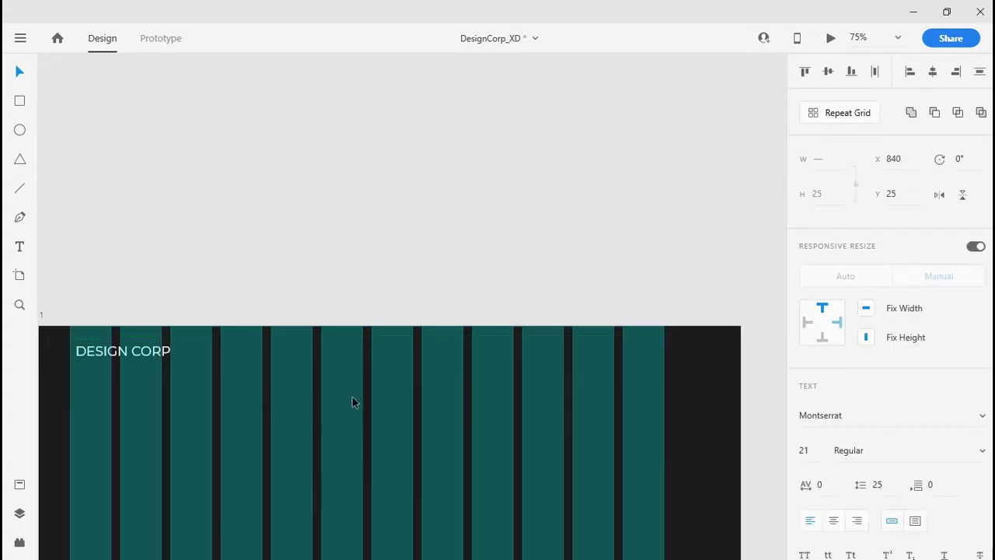
key("ctrl+minus")
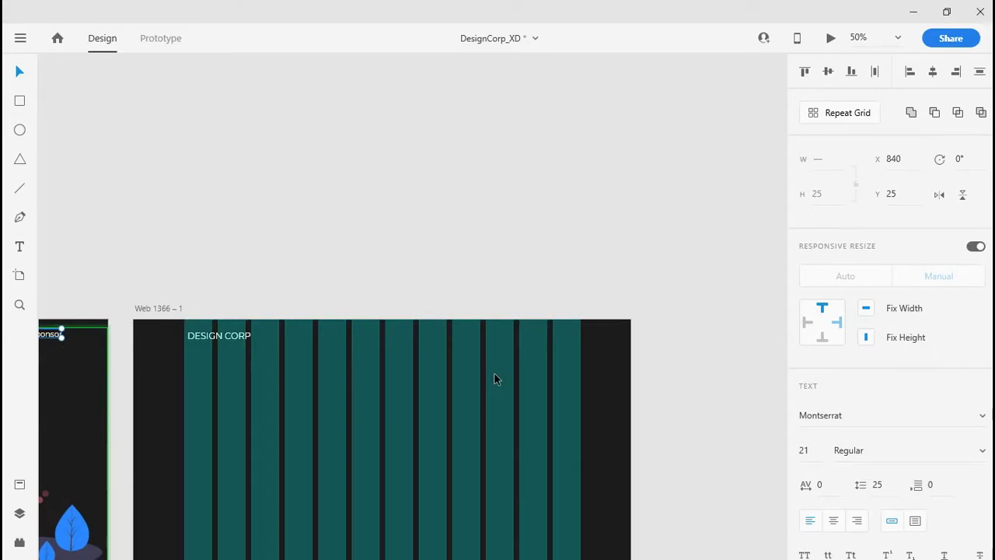
left_click_drag(159, 330, 630, 353)
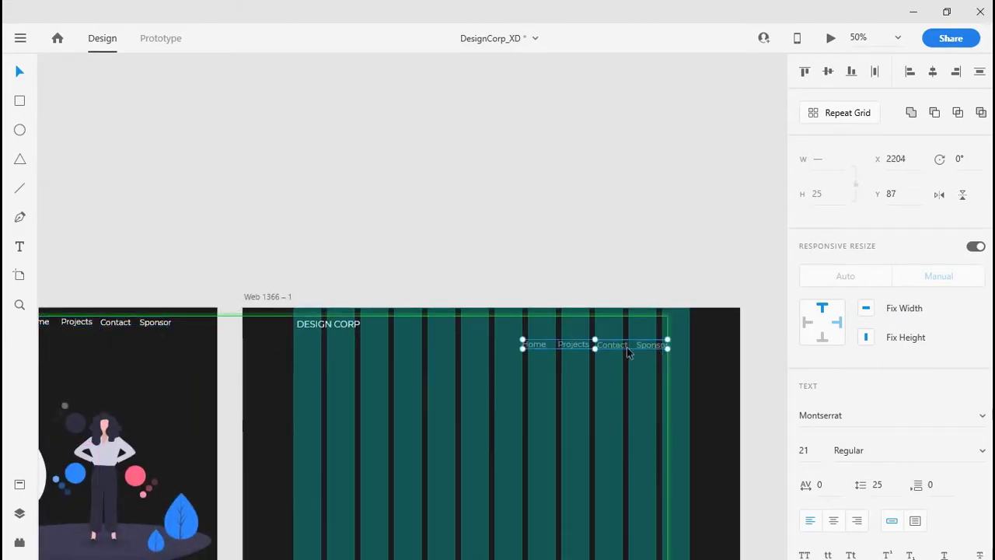
key("Delete")
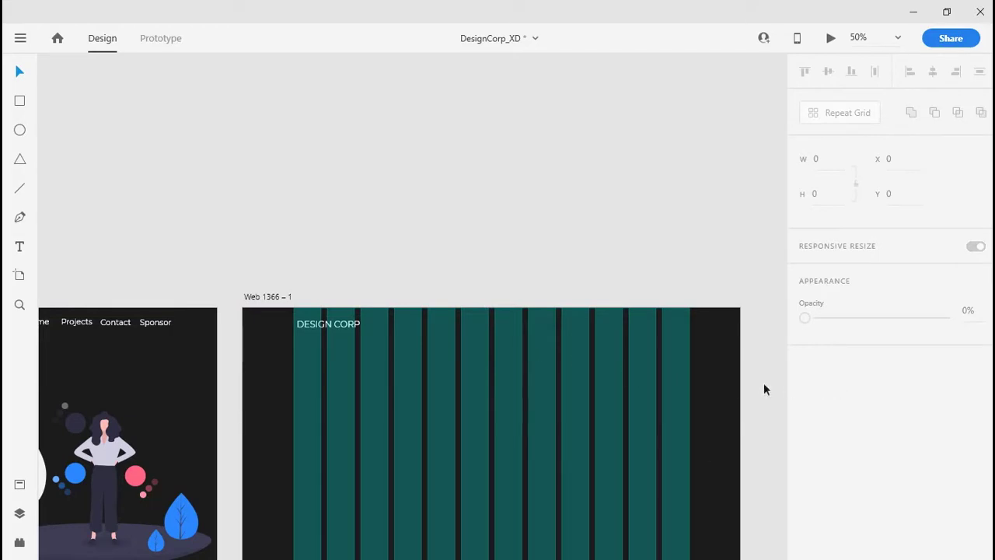
left_click_drag(284, 397, 386, 369)
left_click(122, 312)
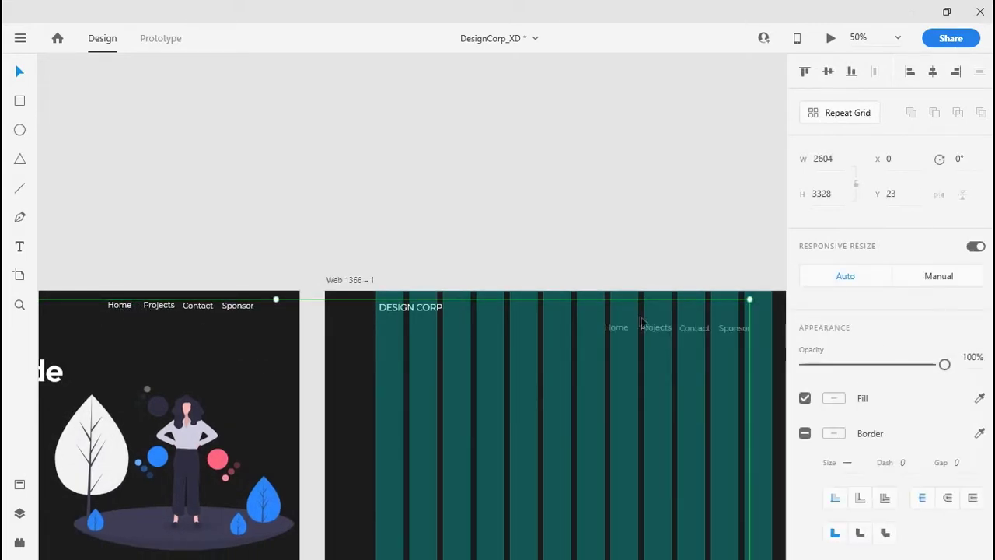
left_click(614, 363)
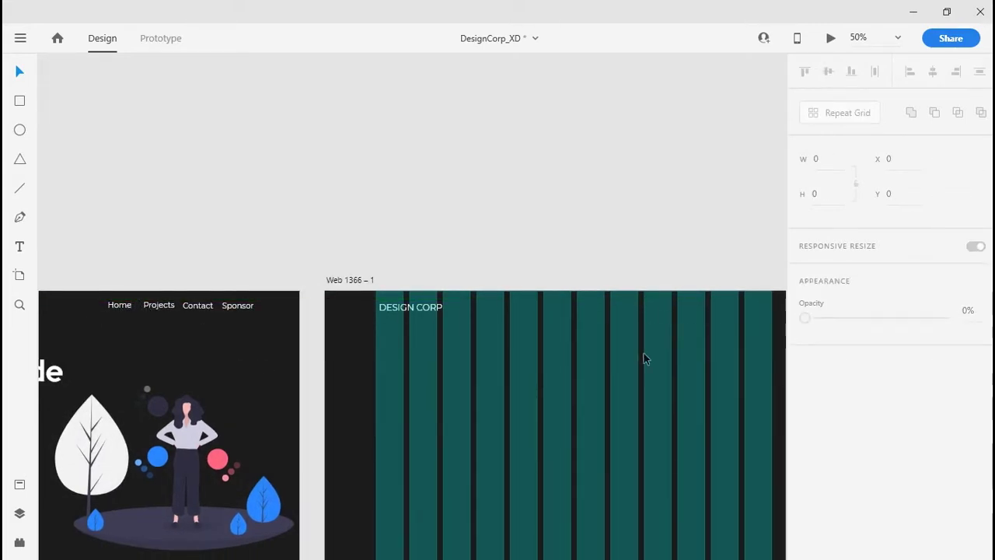
left_click(158, 306)
key("t")
left_click(19, 487)
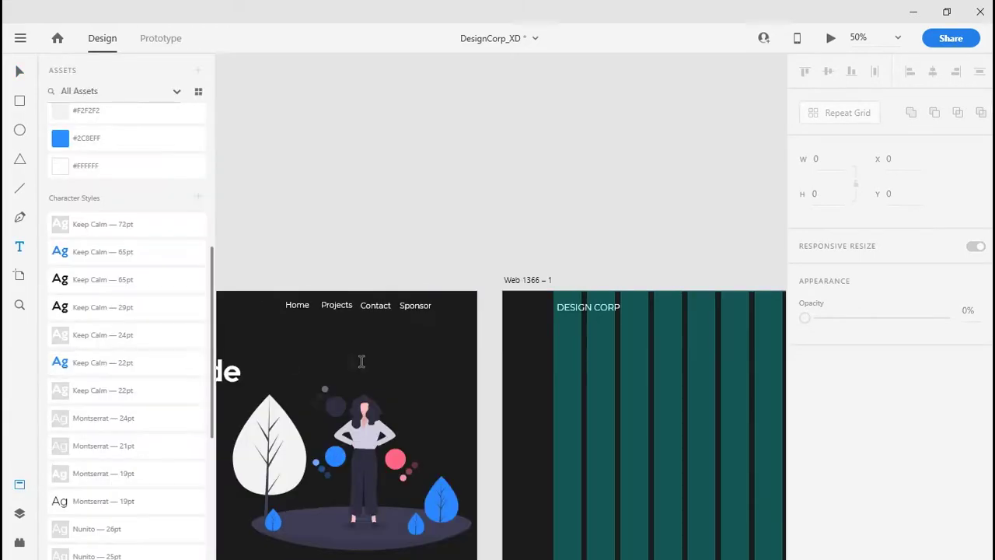
scroll(493, 382, "right", 3)
scroll(493, 381, "up", 1)
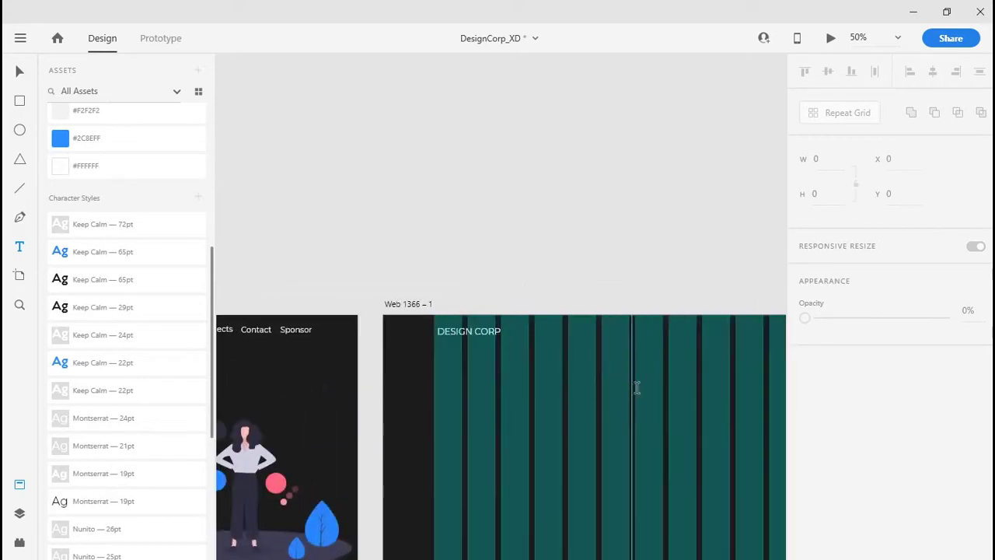
left_click(262, 341)
key("ctrl+v")
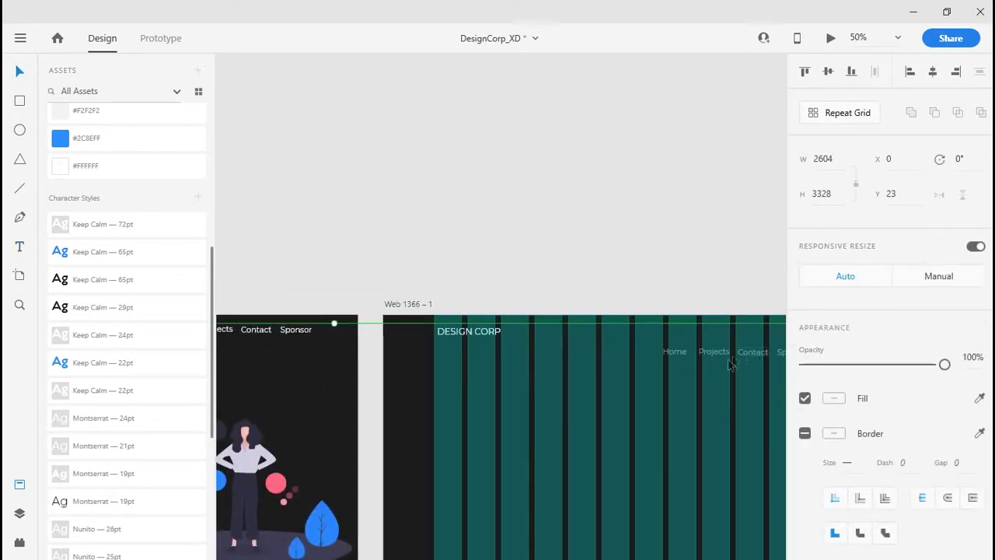
key("ctrl+z")
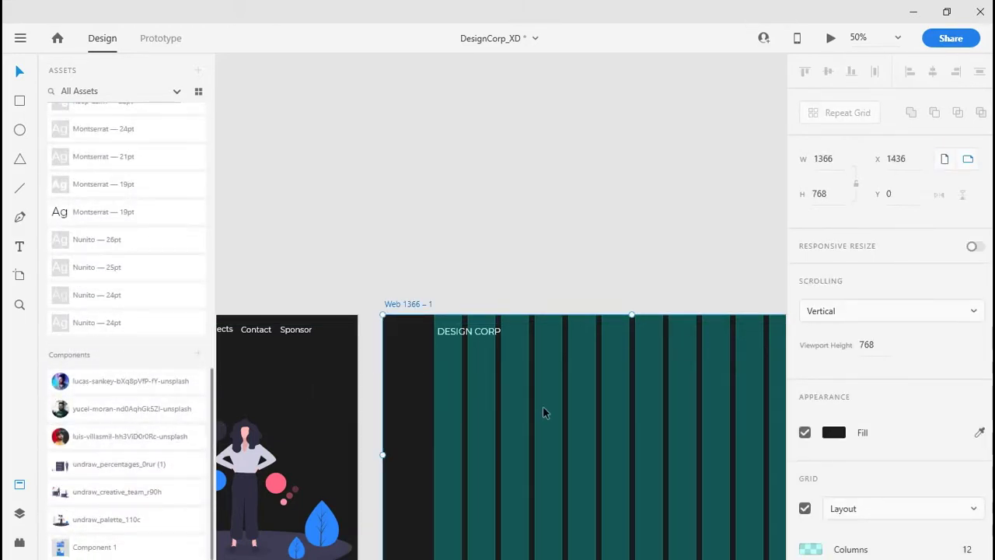
Step: Add the text Home in the Web 1366 header, in the eighth grid column level with DESIGN CORP
scroll(543, 407, "up", 2)
left_click_drag(544, 408, 385, 283)
left_click(478, 414)
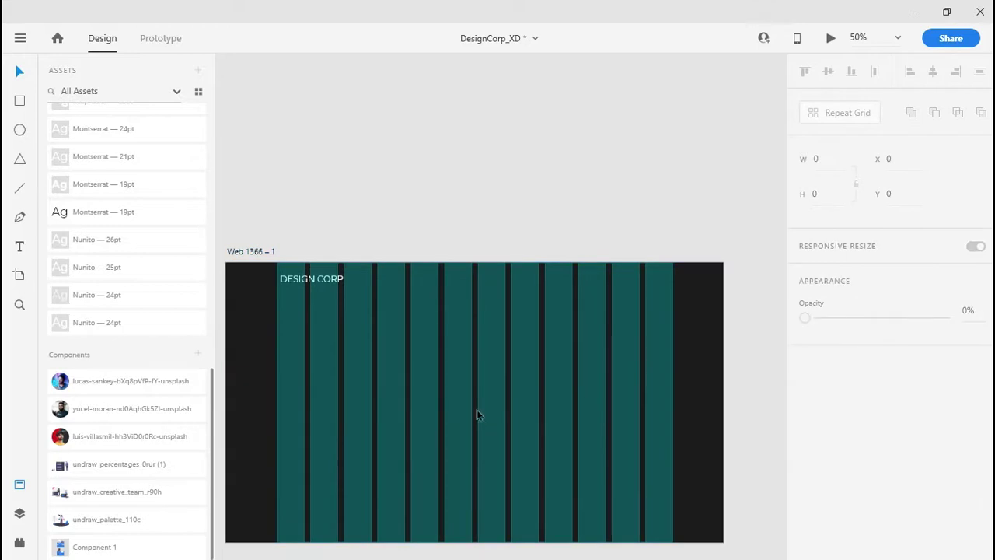
left_click(511, 283)
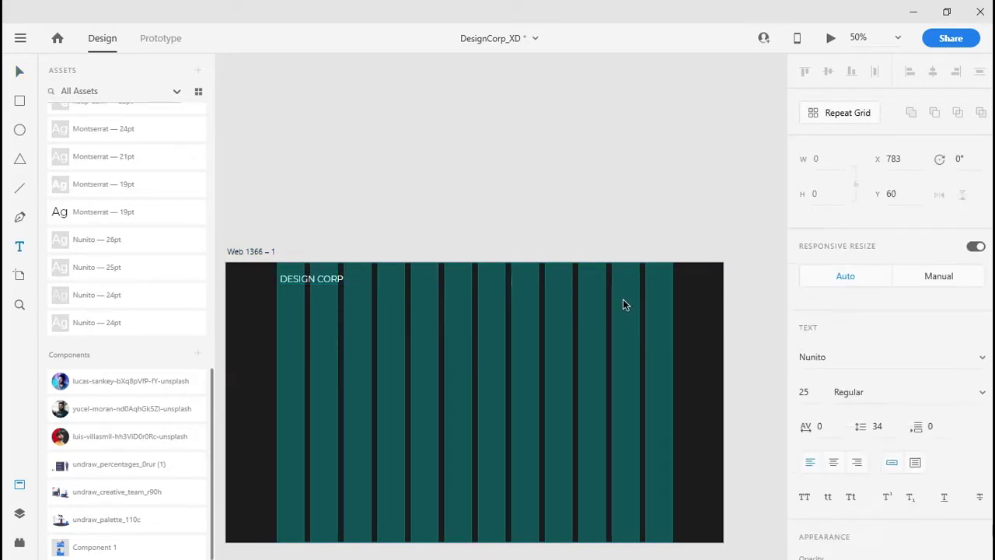
type("Home")
Step: Apply the Montserrat 21pt character style to the Home text and place it at about X 783, Y 35
key("ctrl+a")
scroll(188, 250, "up", 5)
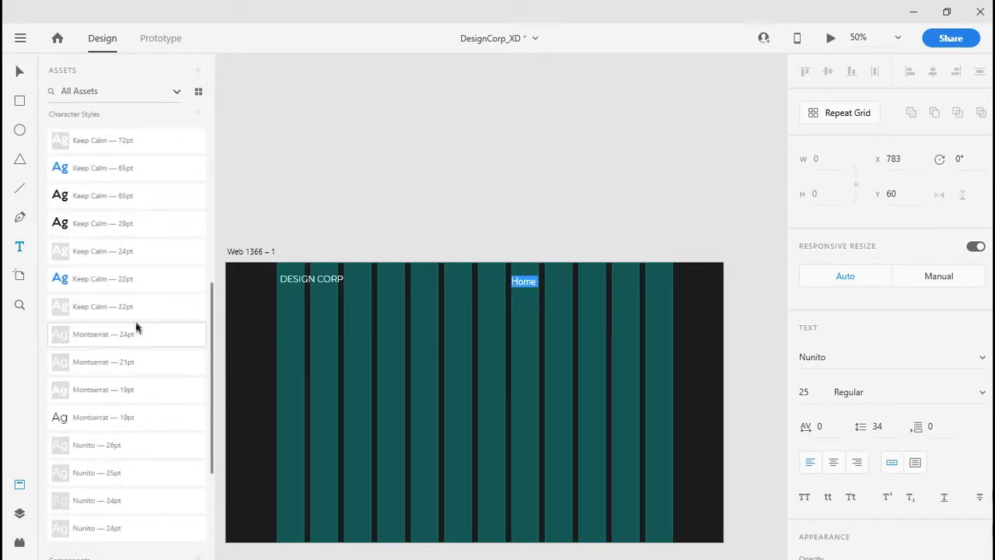
left_click(134, 363)
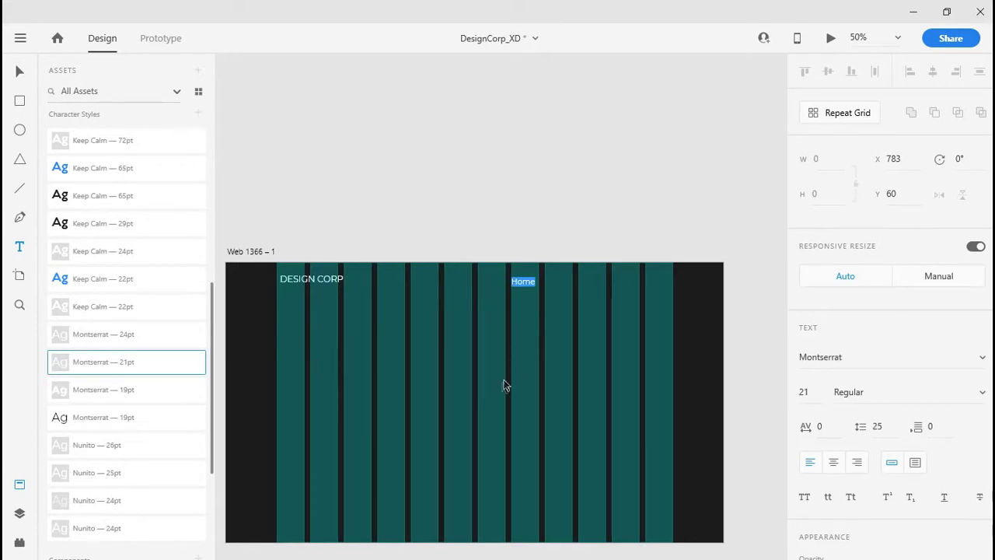
type("v")
key("Escape")
mouse_move(529, 287)
left_mouse_down()
mouse_move(542, 288)
mouse_move(527, 286)
left_mouse_up()
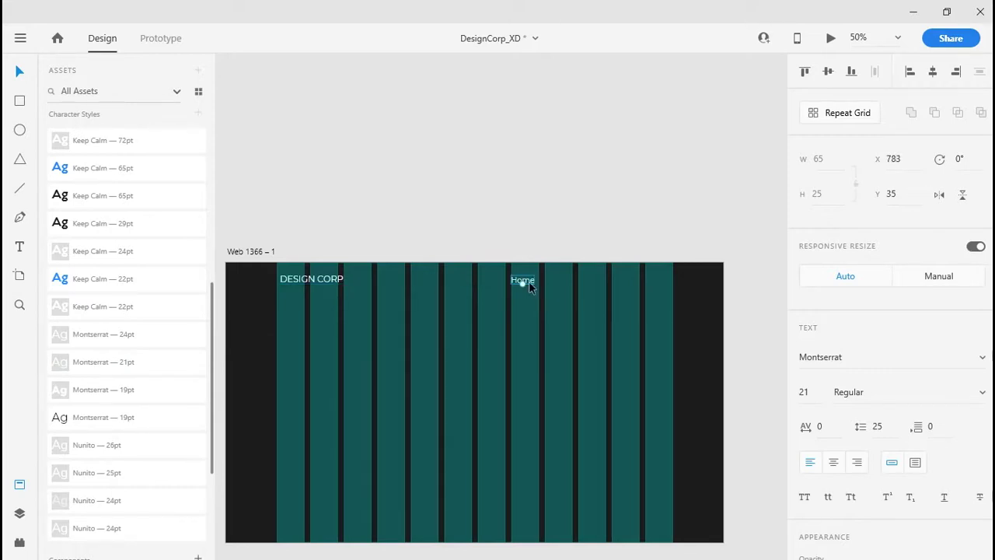
Step: Duplicate the Home text to its right as Projects, level with Home and with a 34 px gap between them
left_click(20, 485)
key("ctrl+plus")
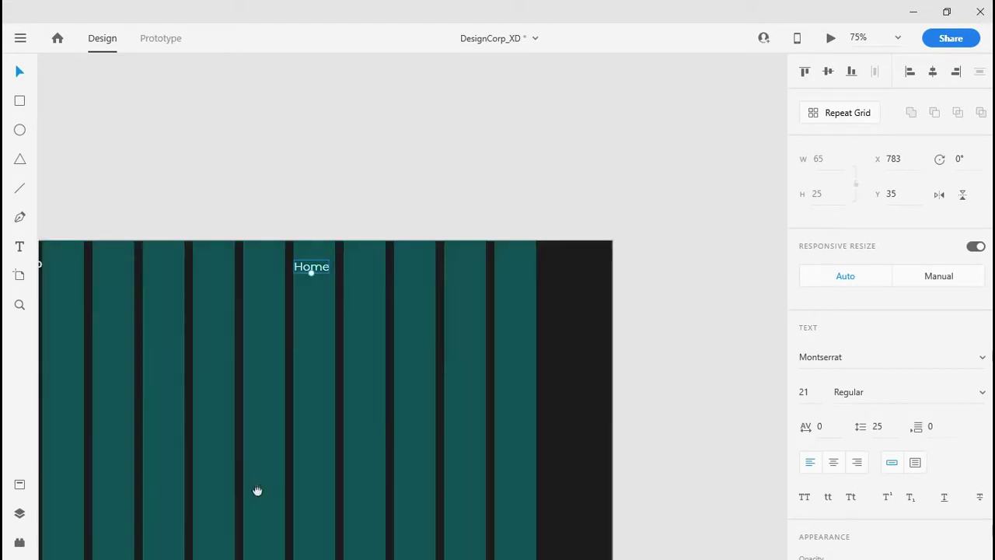
left_click_drag(257, 489, 406, 455)
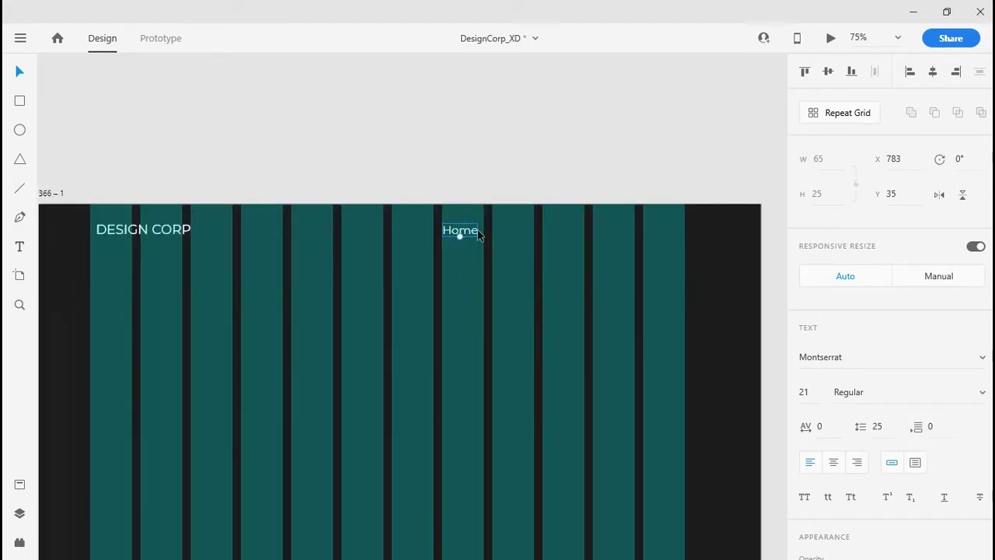
left_click_drag(466, 234, 521, 233)
double_click(521, 233)
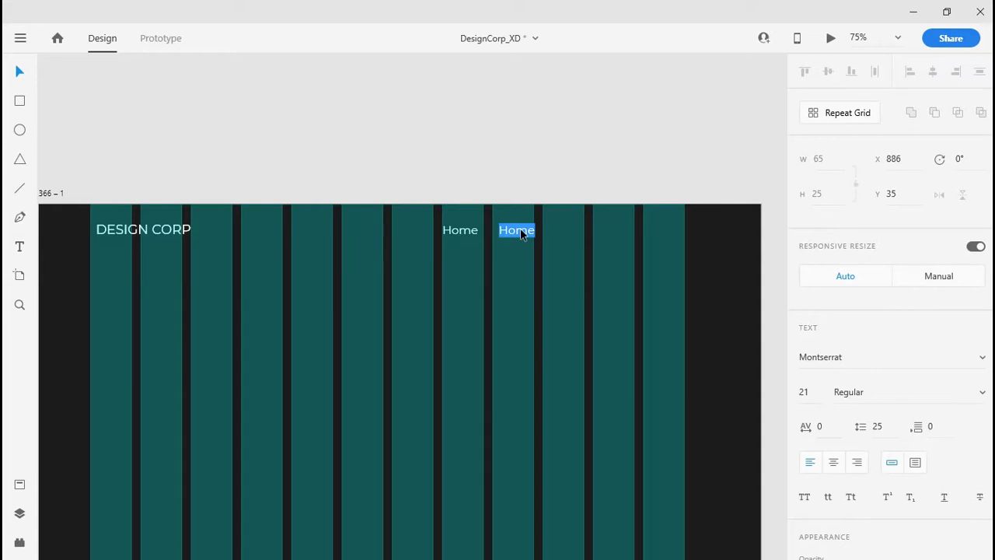
type("Projects")
key("Escape")
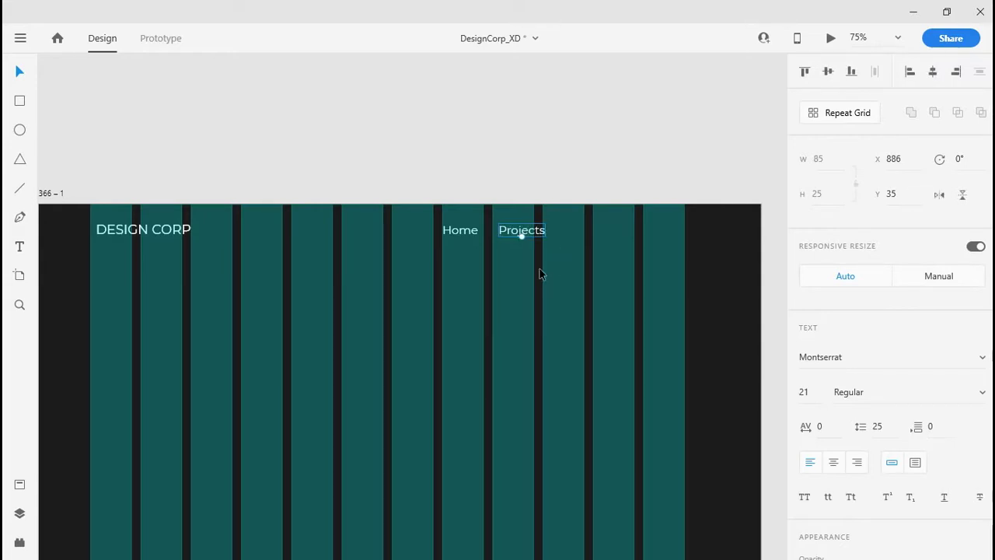
left_click(513, 318)
left_click_drag(539, 238, 540, 235)
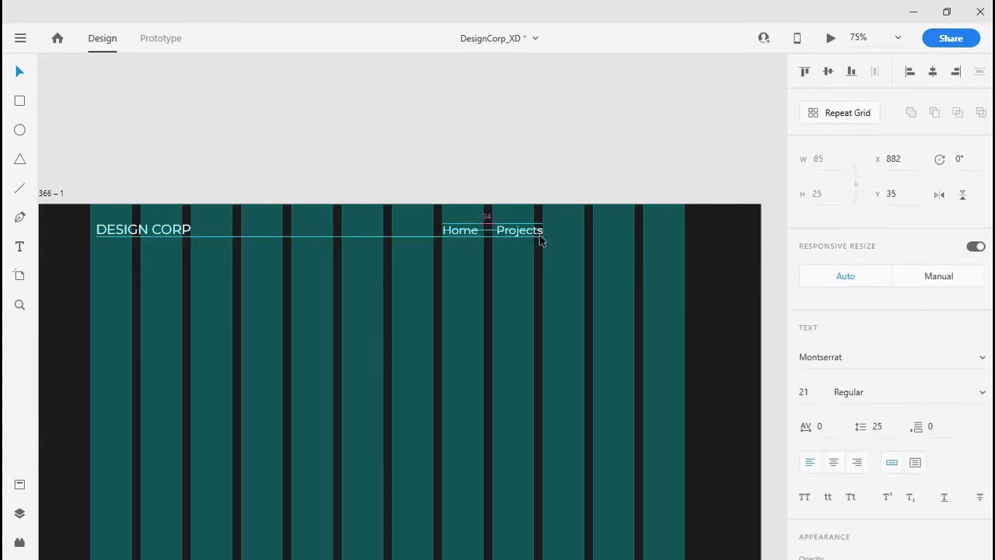
Step: Duplicate the Projects text to its right as Contact, level with it at about X 1001, Y 35
left_click(513, 269)
left_click_drag(529, 237, 589, 237)
left_click_drag(250, 334, 334, 316)
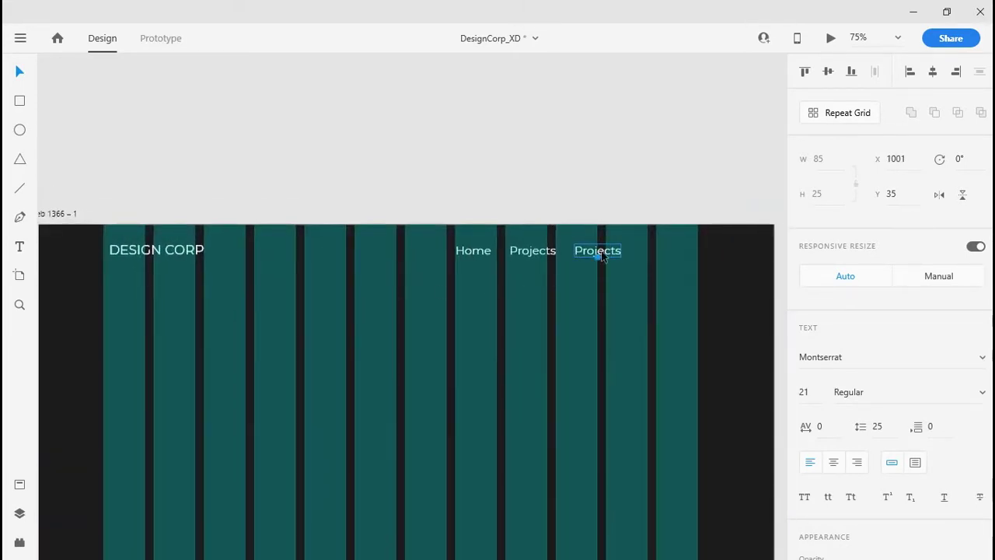
double_click(597, 252)
type("Contact")
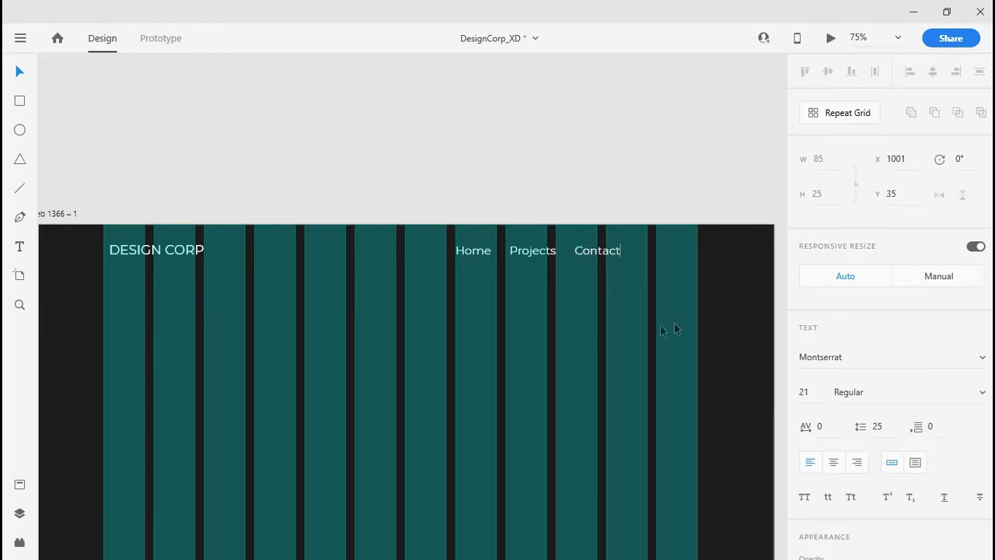
key("Escape")
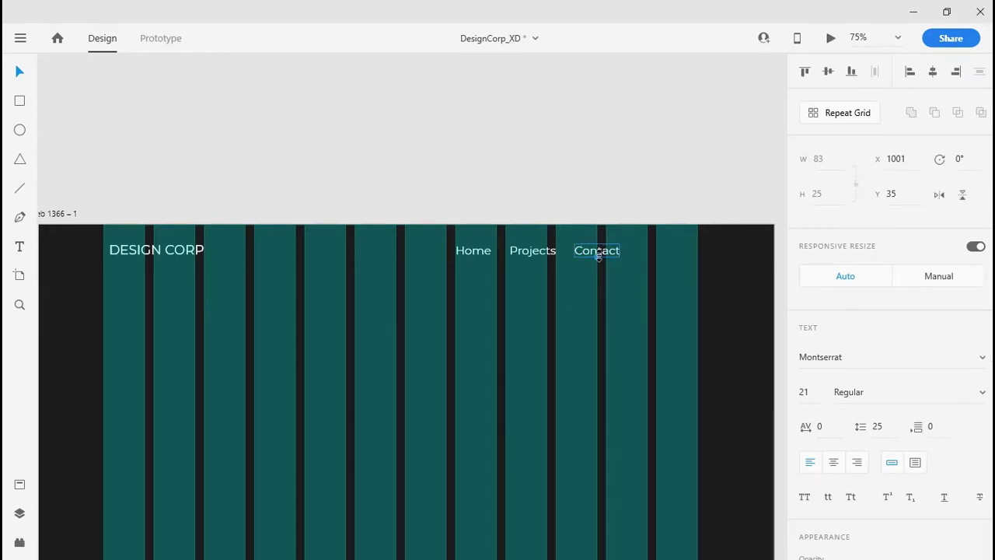
Step: Duplicate the Contact text to its right at about X 1118, Y 35, and clear the copy's wording
left_click_drag(617, 256, 663, 250)
double_click(662, 250)
key("BackSpace")
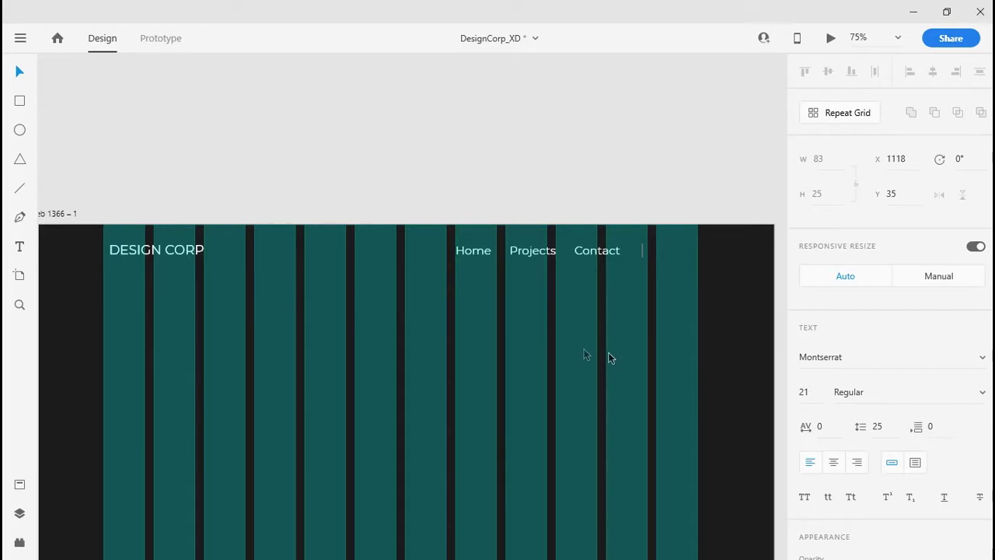
key("Escape")
left_click_drag(348, 322, 147, 280)
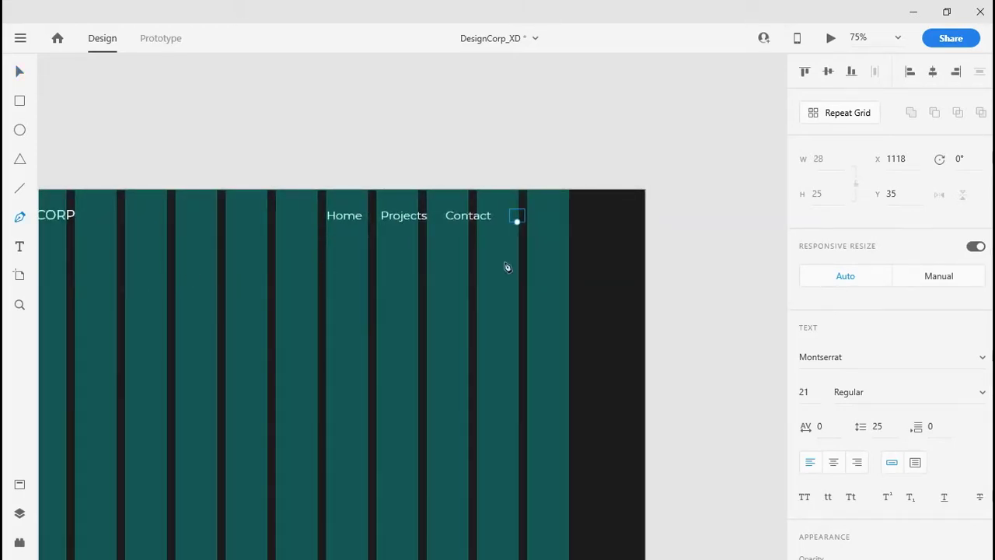
Step: Enter Sponsor as the wording of the fourth header link, correcting any typing mistake and undoing any stray text
double_click(517, 218)
type("Sponsor")
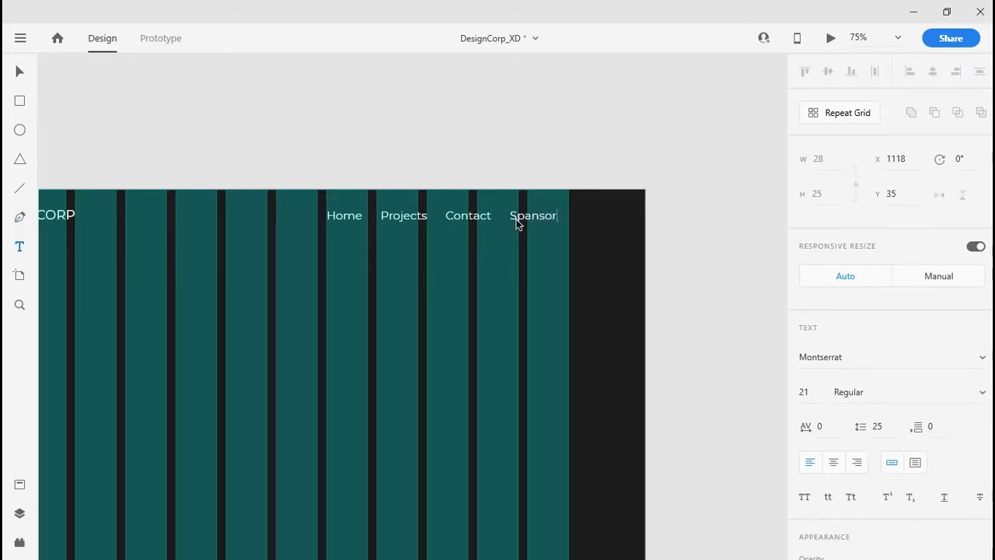
key("BackSpace")
key("BackSpace")
key("BackSpace")
key("BackSpace")
key("BackSpace")
key("BackSpace")
key("BackSpace")
left_click(545, 327)
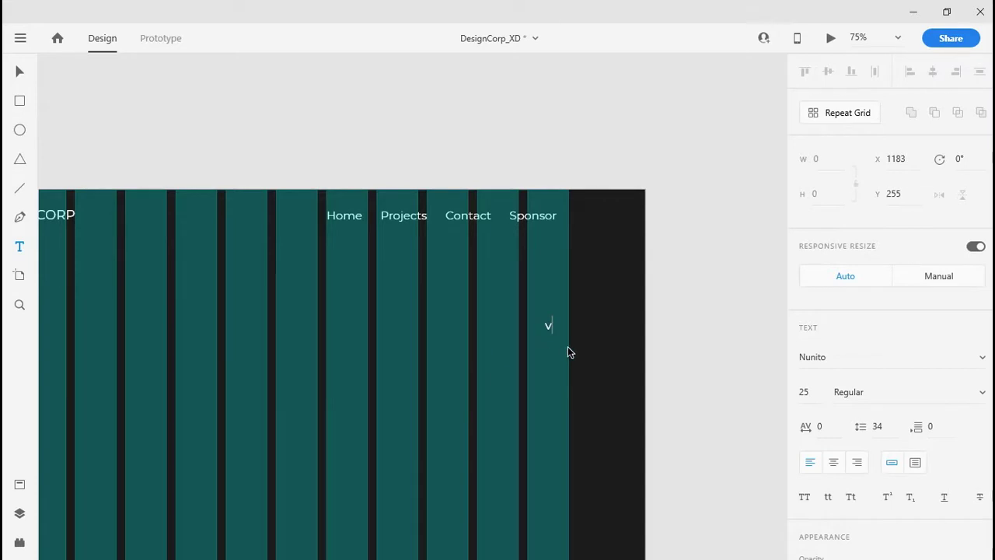
key("ctrl+z")
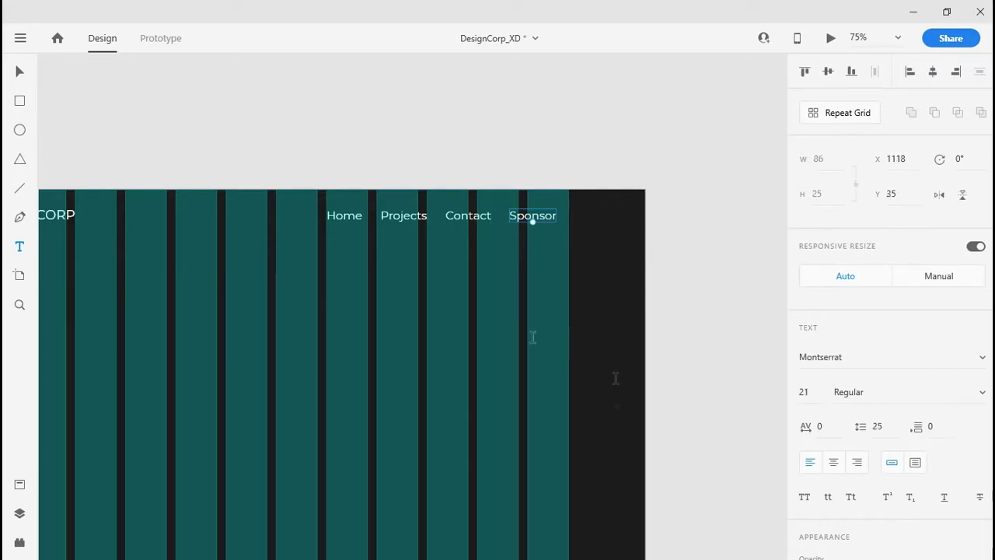
Step: Hide the layout grid on the Web 1366 artboard and compare its header with the existing page
key("ctrl+minus")
left_click_drag(233, 304, 509, 260)
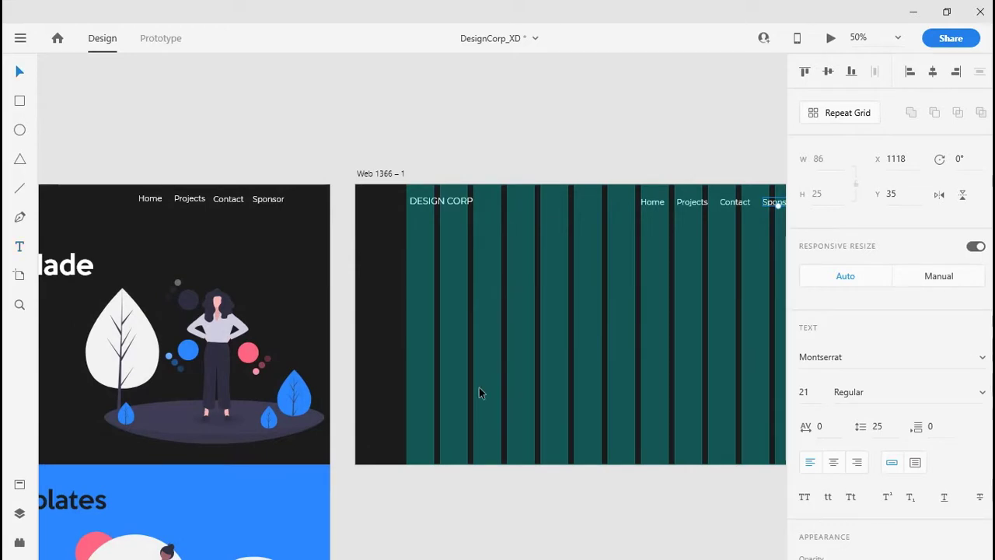
key("Escape")
left_click(687, 361)
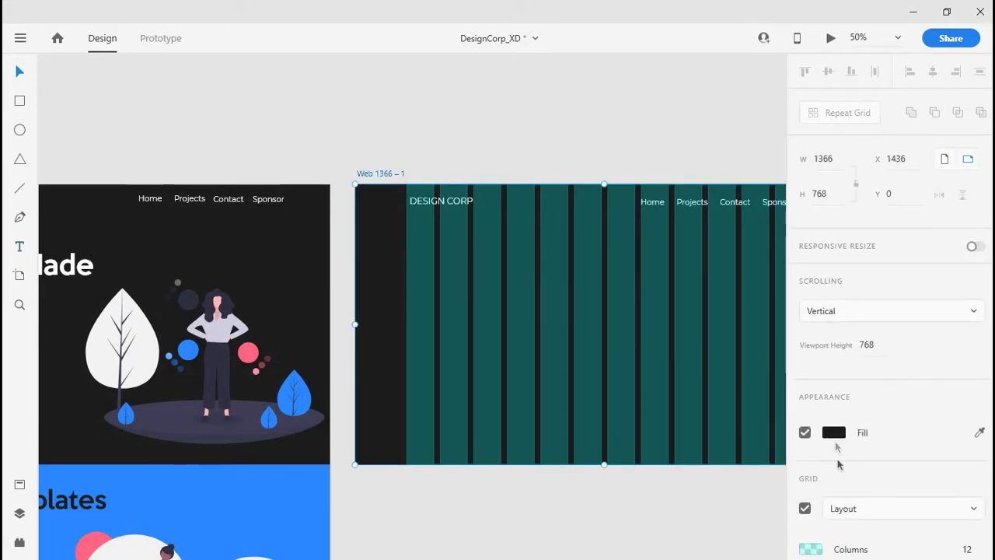
left_click(805, 507)
left_click_drag(596, 391, 722, 350)
left_click_drag(391, 331, 630, 370)
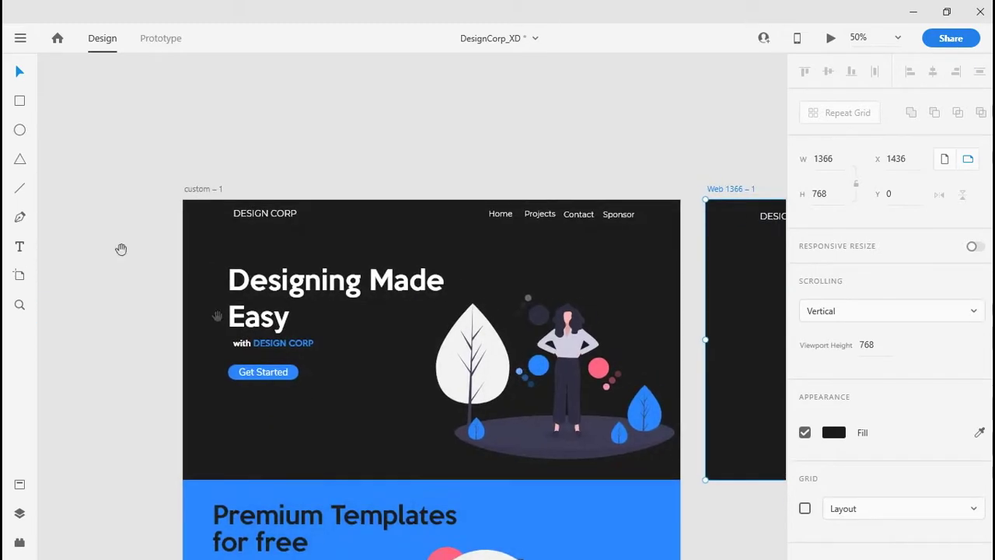
left_click_drag(568, 327, 207, 289)
left_click(404, 284)
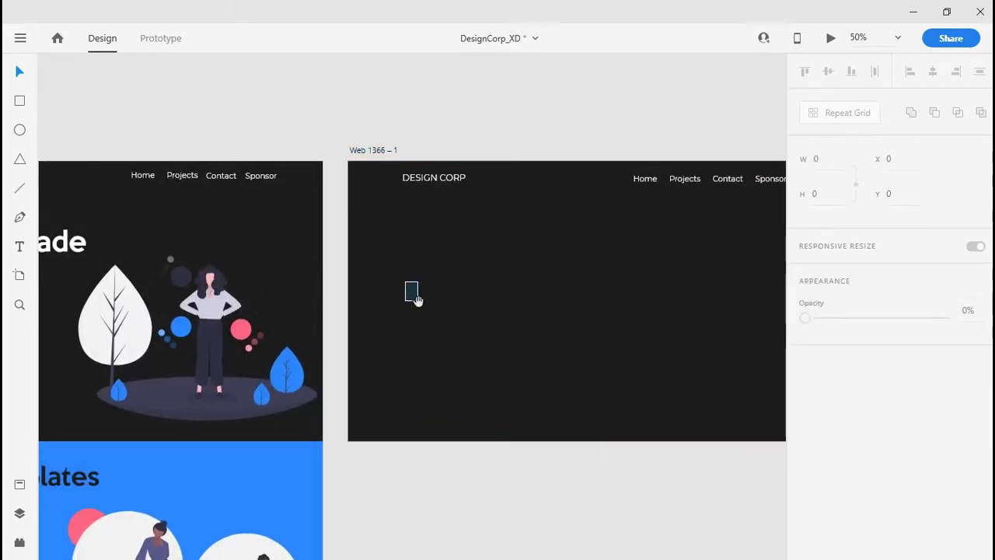
Step: Add the text Designing Made Easy below DESIGN CORP on the Web 1366 artboard, starting at about X 132
left_click_drag(565, 394, 355, 434)
key("t")
left_click(200, 295)
type("Designing Made Easy")
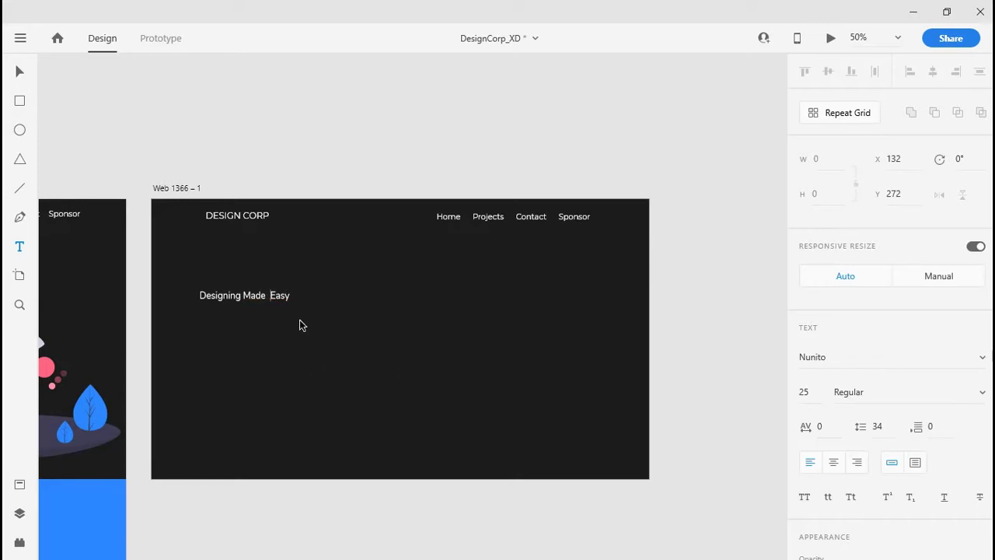
Step: Restore the Designing Made Easy text after deleting it, and remove the extra space before Easy
key("Escape")
key("Delete")
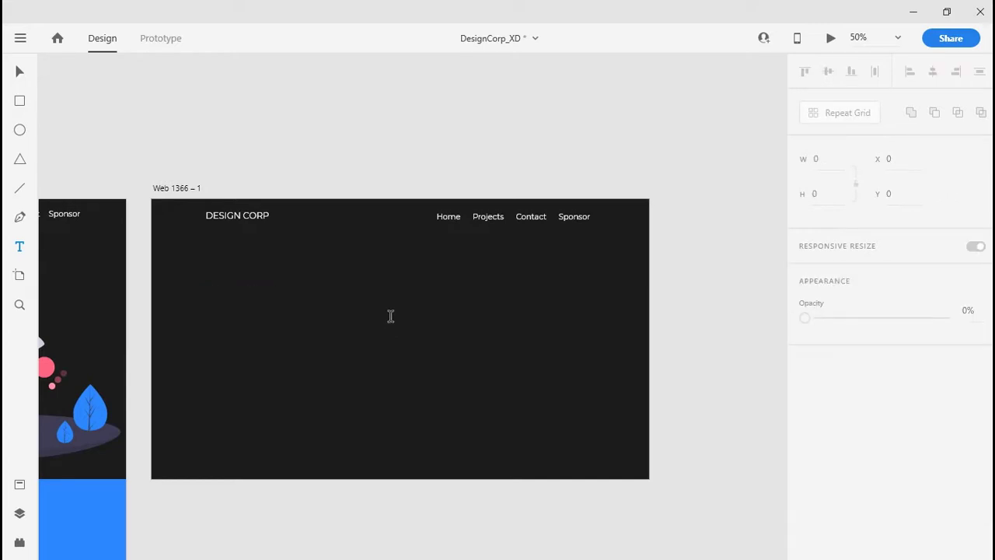
key("ctrl+z")
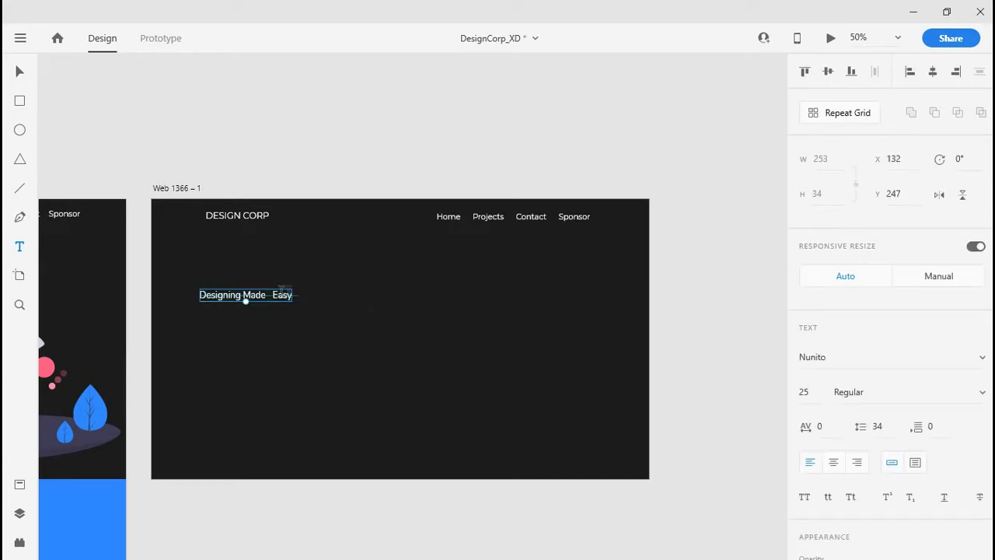
double_click(272, 295)
left_click(274, 297)
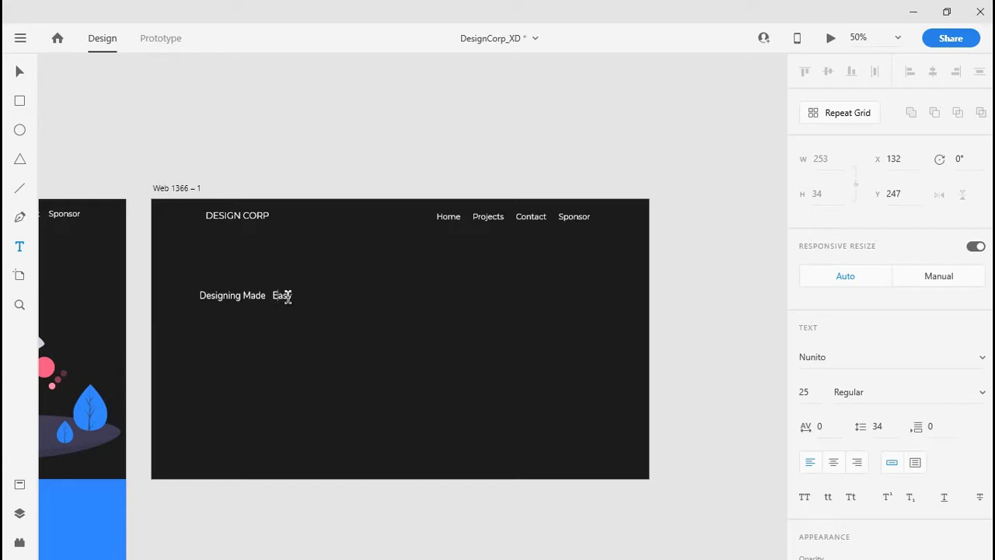
key("BackSpace")
Step: Apply the Keep Calm 72pt character style to the Designing Made Easy text
key("ctrl+a")
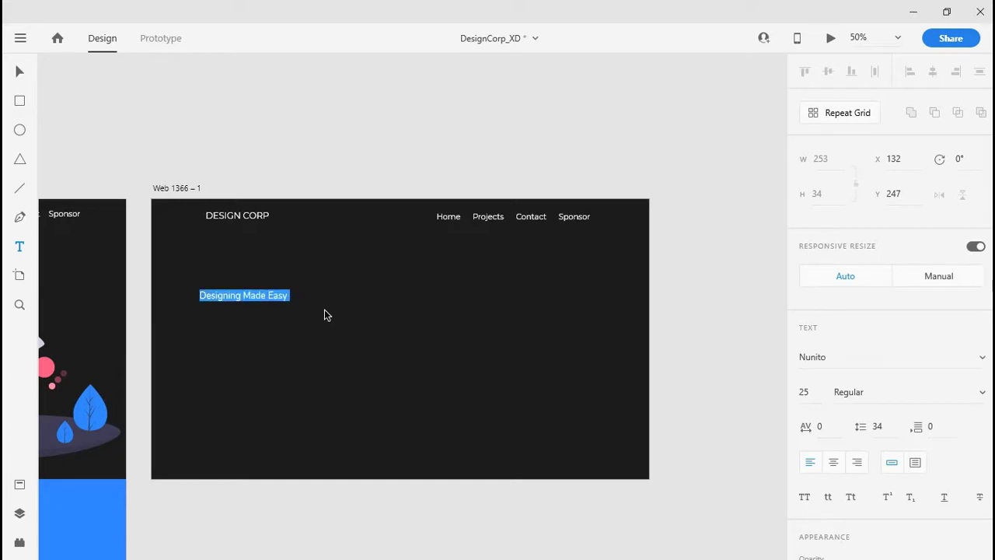
left_click(19, 512)
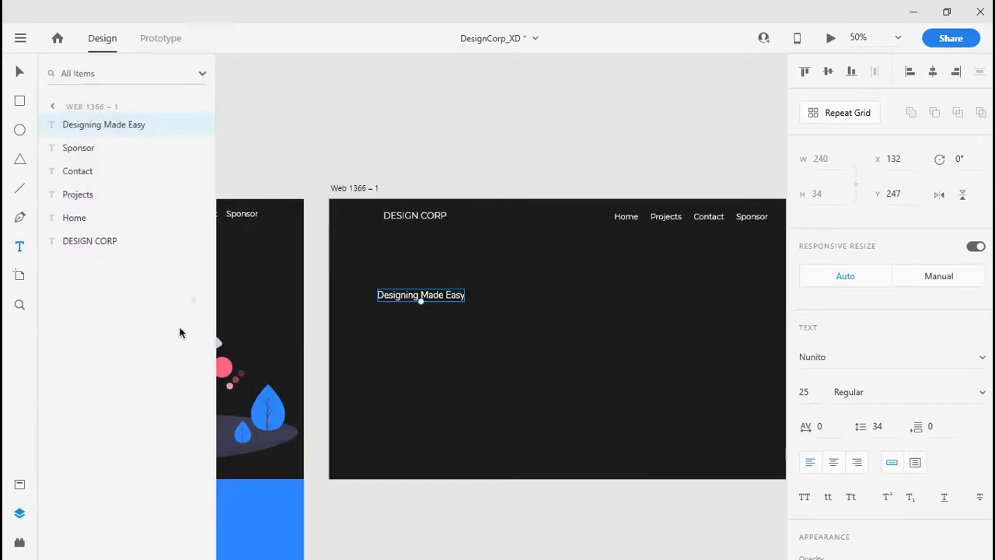
left_click(20, 484)
scroll(160, 222, "up", 3)
scroll(161, 257, "down", 2)
scroll(161, 291, "down", 3)
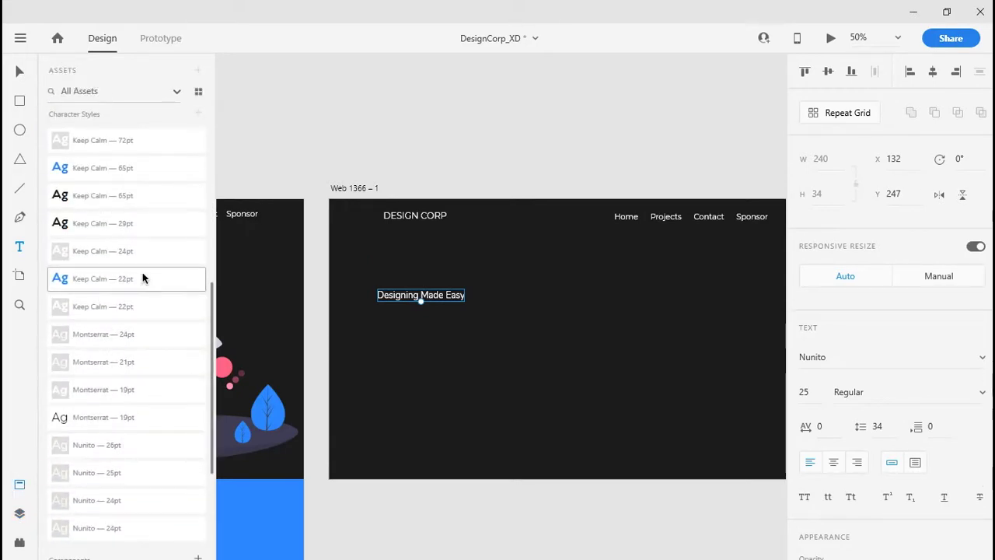
left_click(150, 152)
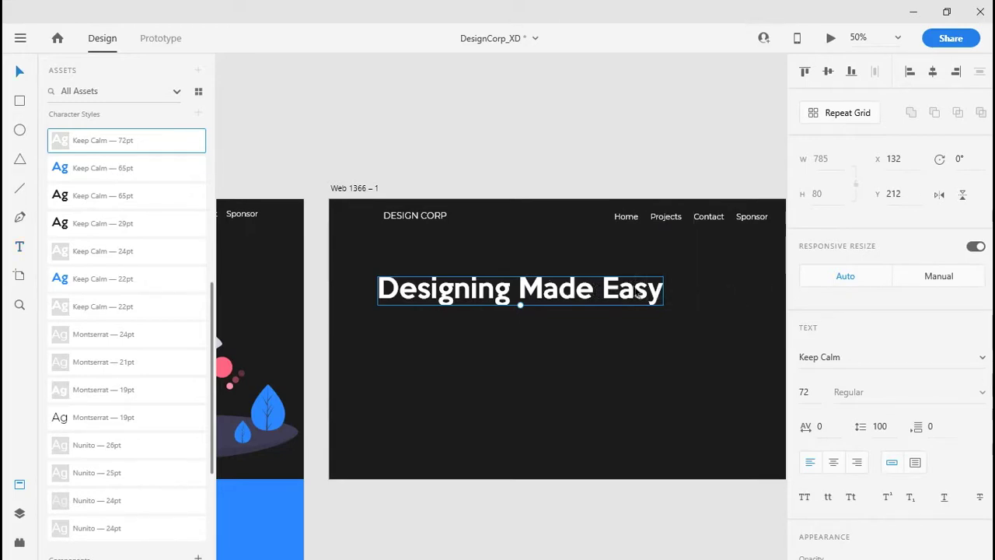
Step: Convert the heading to area text and resize its box to about 638 by 210 so Easy wraps onto a second line
scroll(977, 445, "down", 5)
scroll(923, 351, "up", 5)
scroll(967, 339, "down", 5)
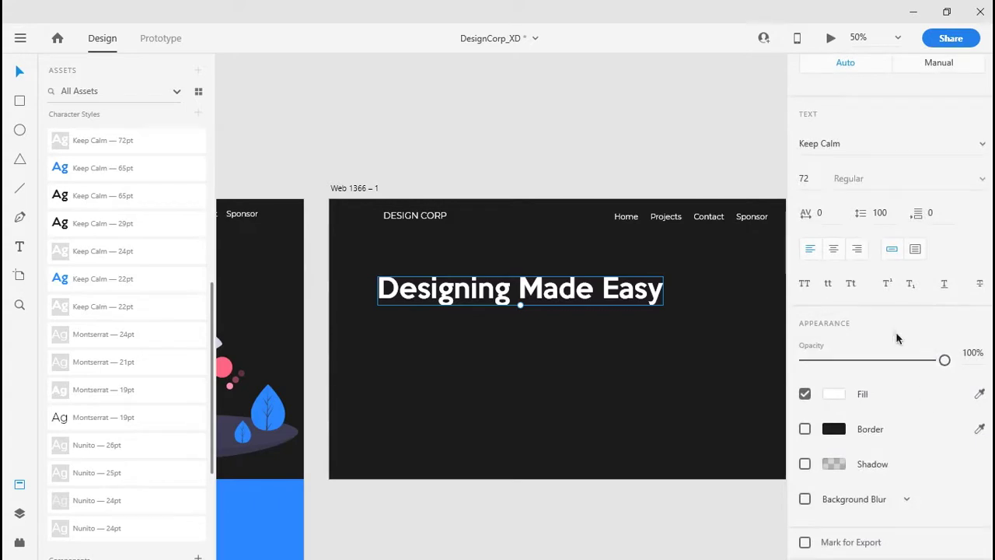
left_click(915, 249)
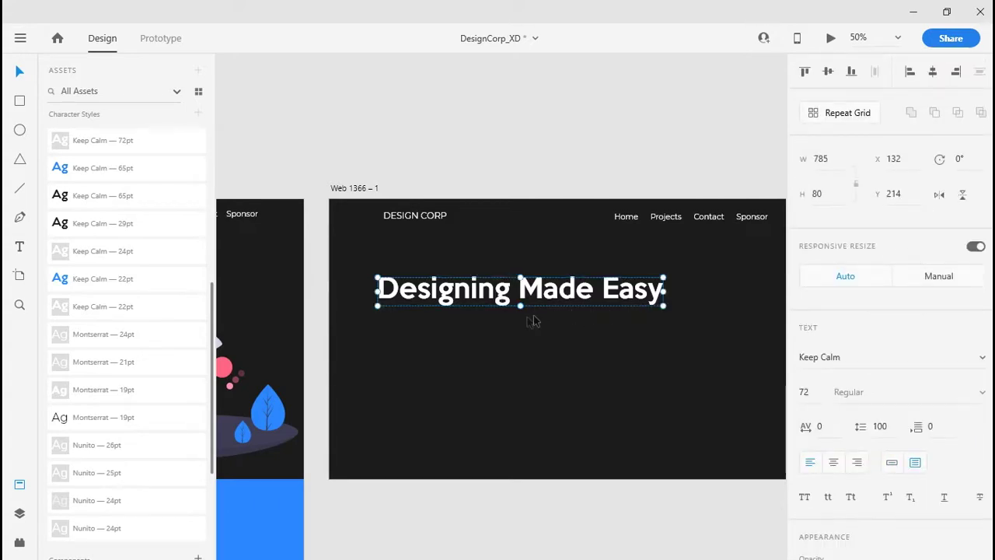
left_click_drag(521, 306, 521, 353)
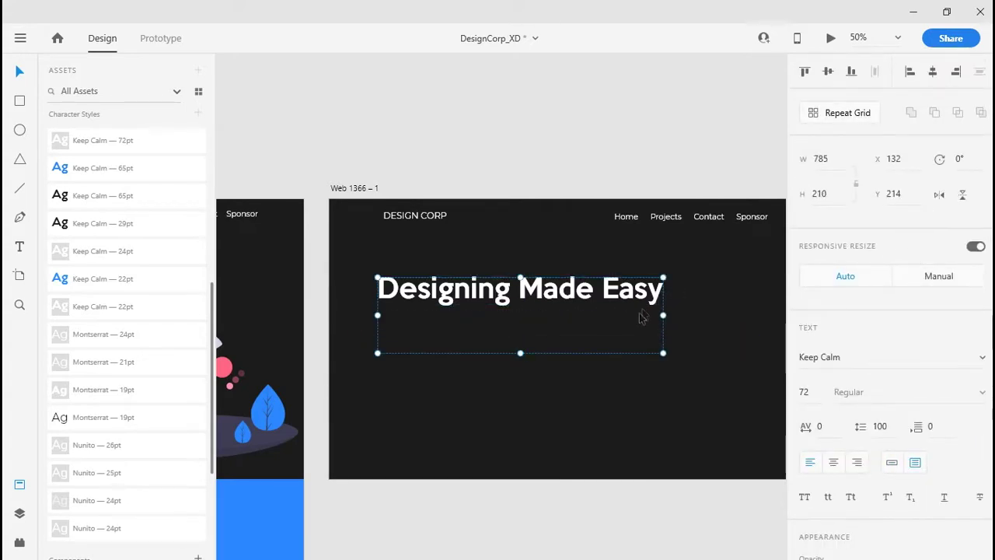
left_click_drag(663, 315, 609, 316)
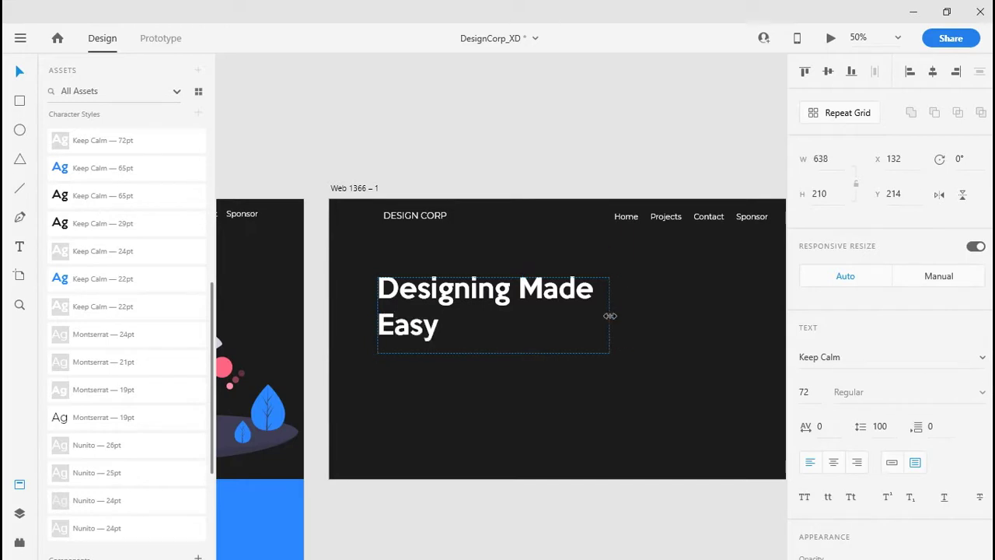
left_click(466, 407)
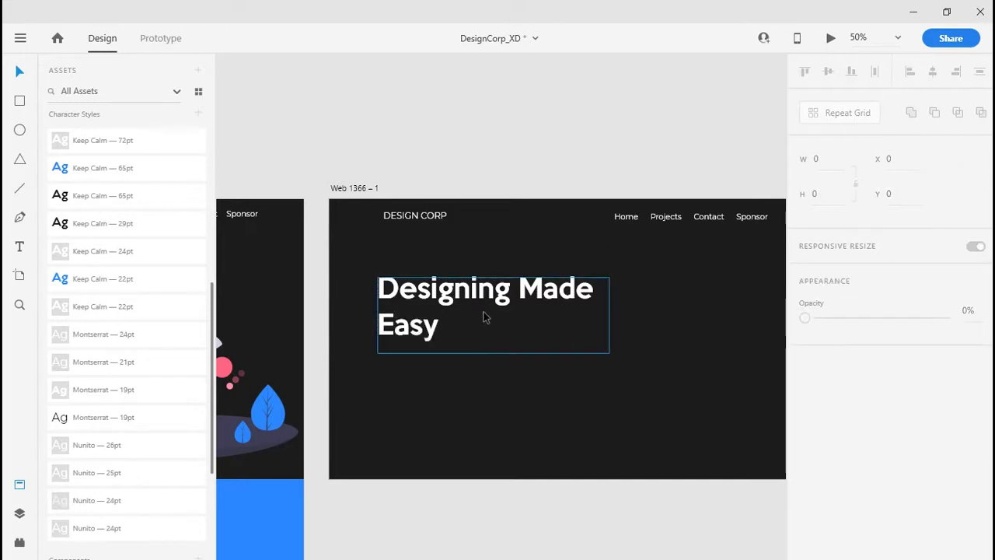
Step: Check the original page's heading placement and move the new heading to about X 112, Y 194
left_click(19, 485)
left_click_drag(228, 388, 598, 384)
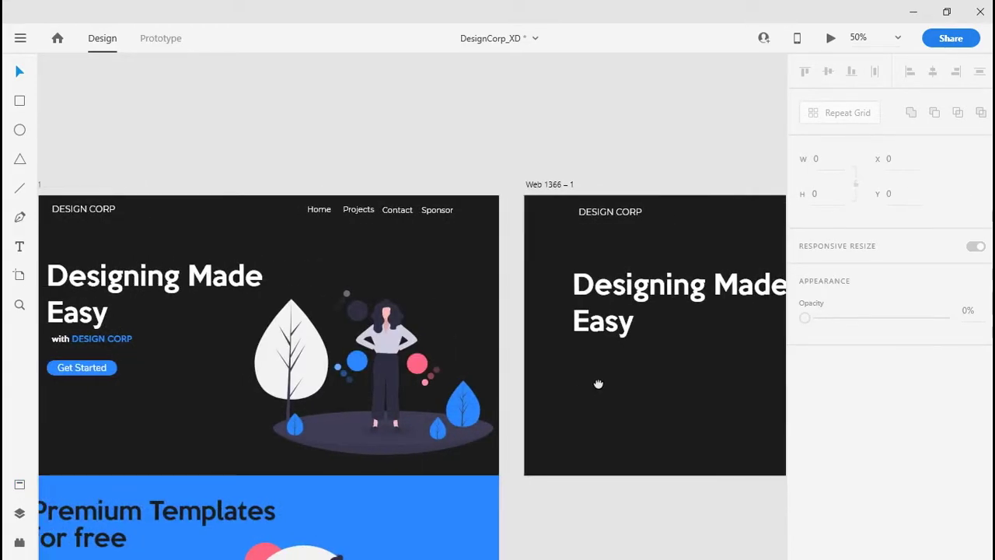
left_click(160, 276)
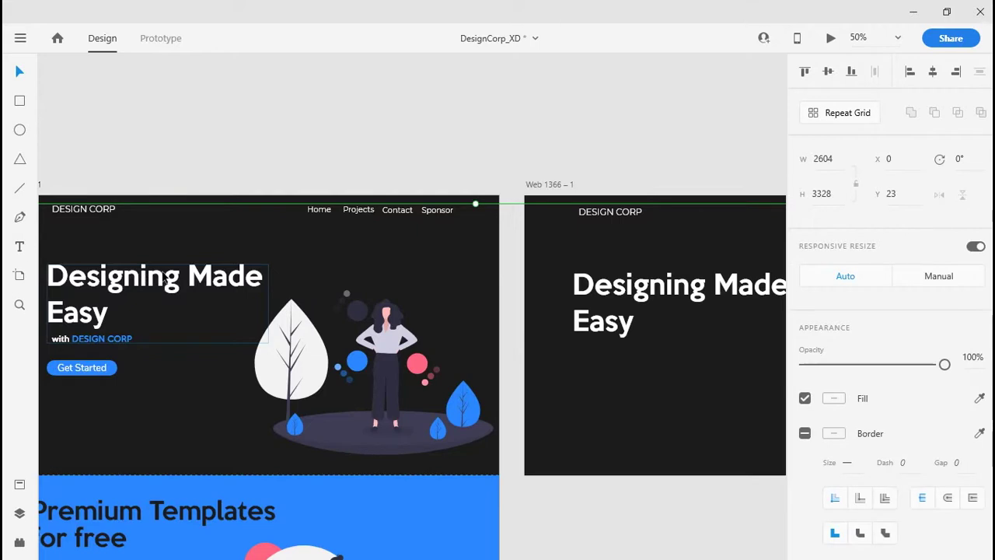
double_click(172, 278)
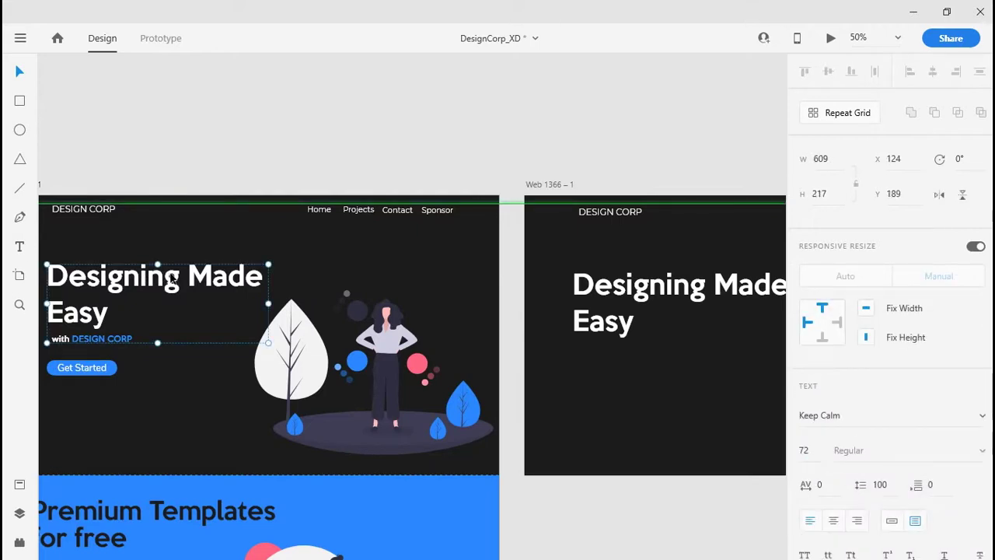
left_click(667, 310)
mouse_move(636, 295)
left_mouse_down()
mouse_move(636, 281)
mouse_move(638, 294)
mouse_move(631, 288)
left_mouse_up()
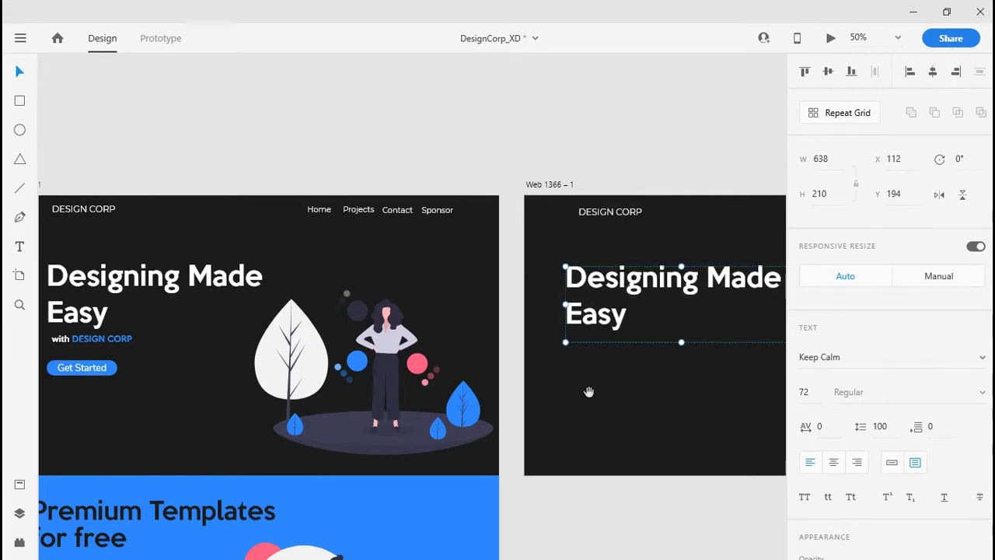
Step: Add the text with DESIGN CORP below the heading, aligned to its left edge at about X 112, Y 425
left_click_drag(645, 407, 506, 282)
left_click(506, 283)
key("t")
left_click(460, 233)
type("wi")
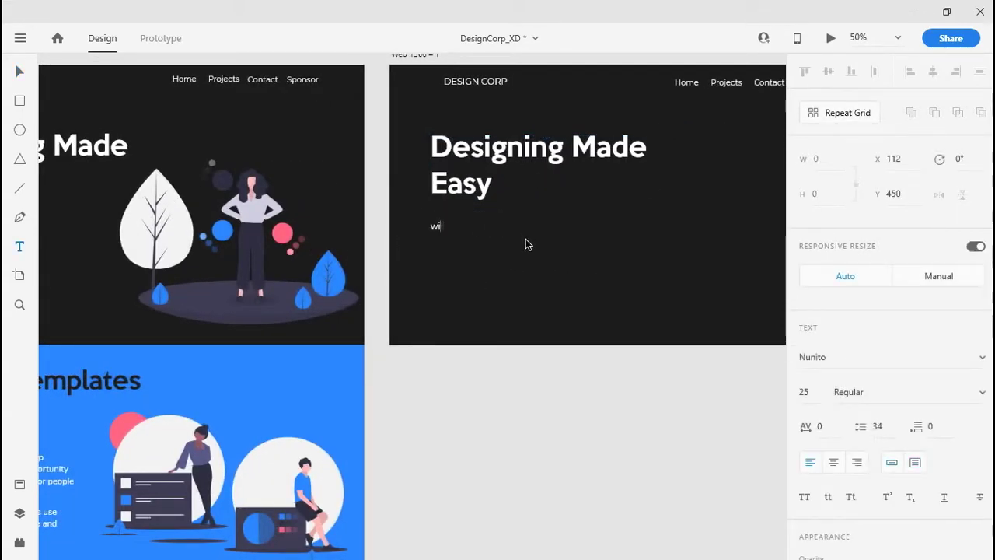
type("th DESIGN CORP")
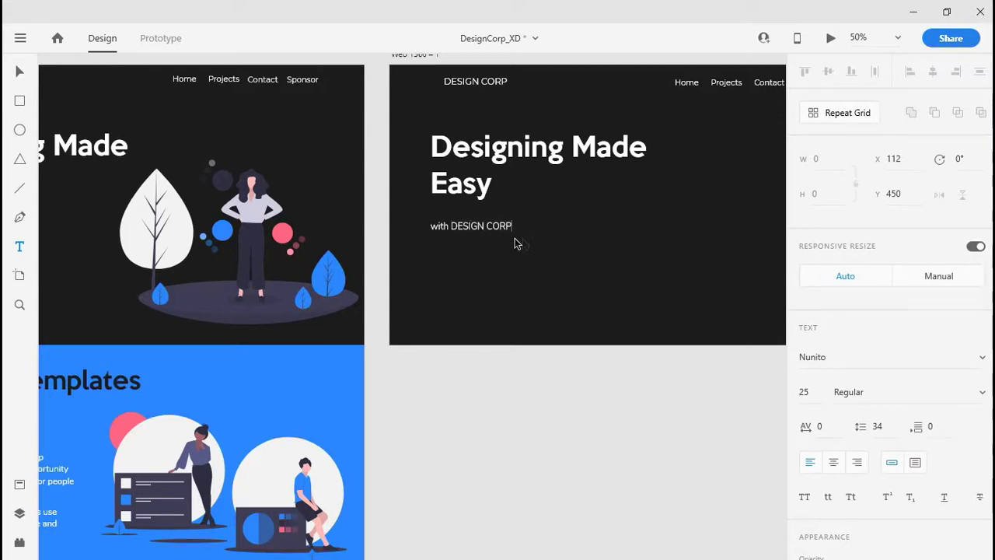
key("Escape")
left_click_drag(395, 226, 508, 238)
scroll(507, 238, "right", 2)
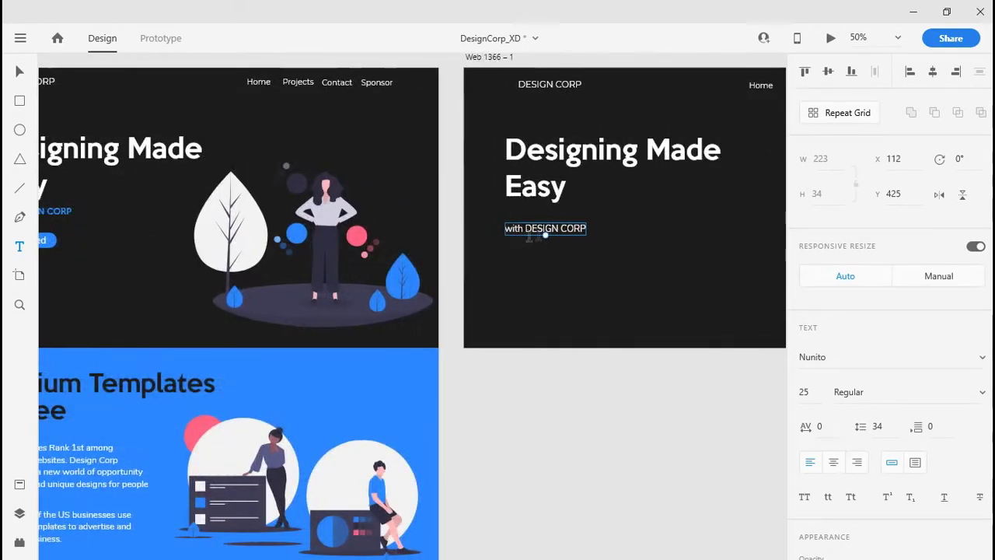
left_click_drag(525, 224, 622, 229)
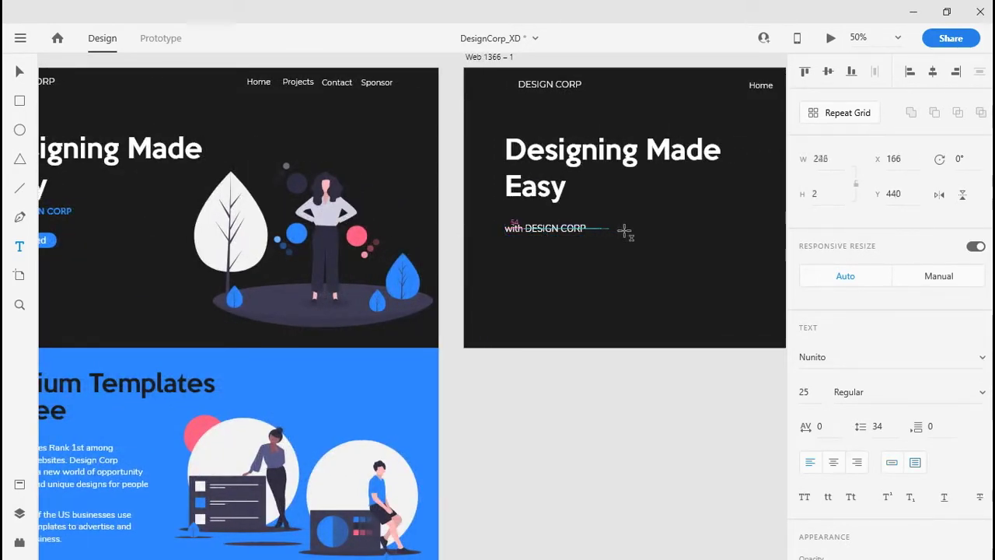
key("Escape")
Step: Apply the blue Keep Calm 22pt character style to the with DESIGN CORP tagline
left_click(558, 235)
left_click(563, 233)
double_click(563, 226)
left_click_drag(563, 226, 613, 232)
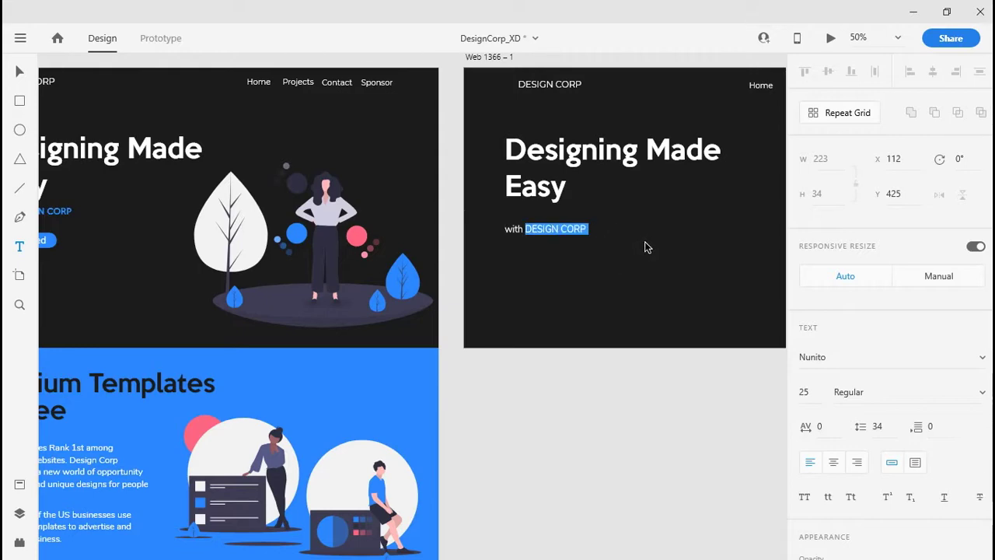
left_click(21, 515)
left_click(20, 484)
scroll(132, 311, "down", 5)
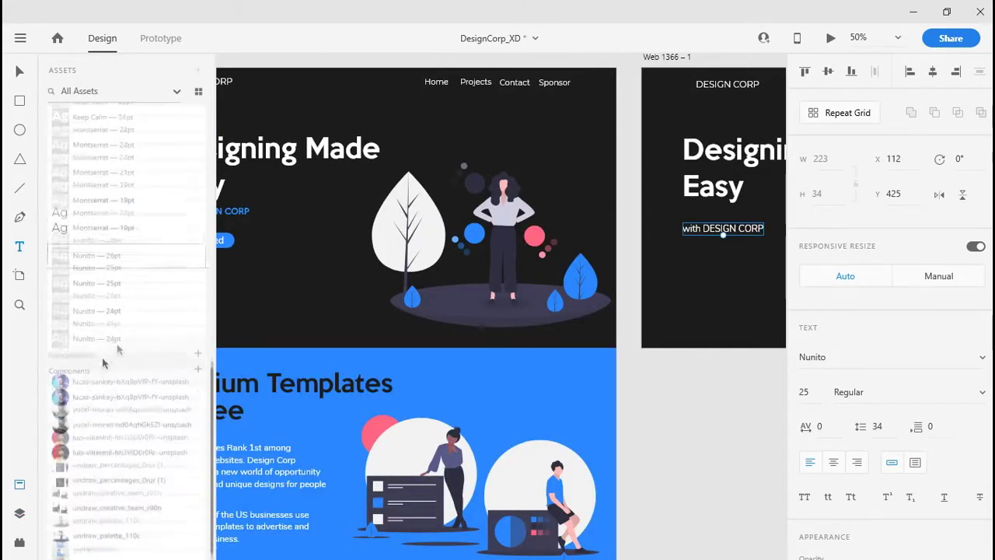
scroll(117, 315, "up", 10)
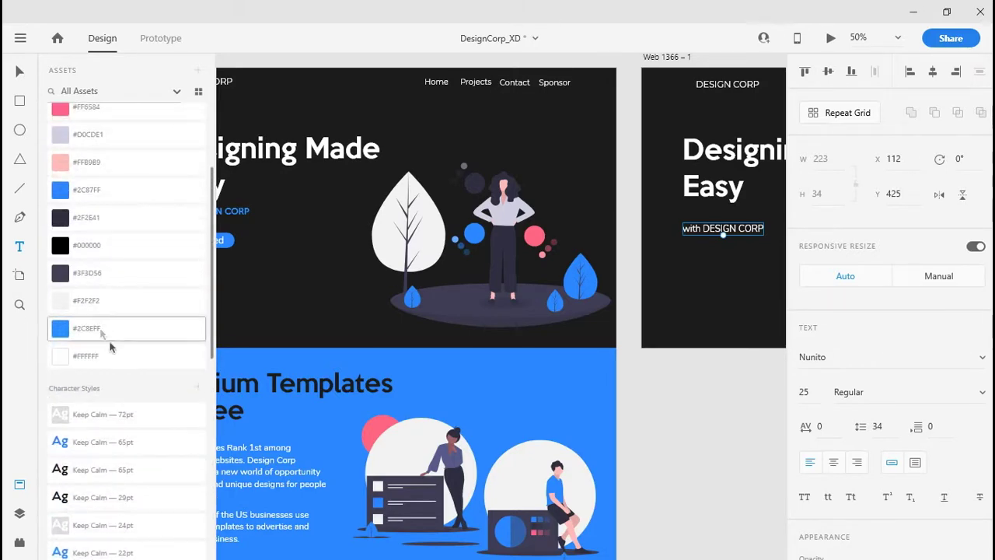
scroll(121, 361, "down", 2)
left_click(130, 376)
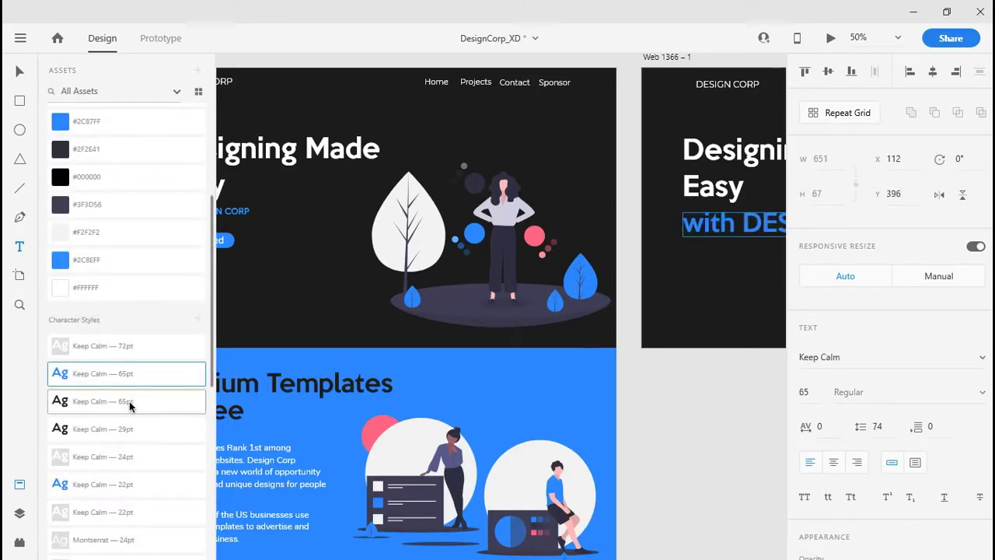
left_click(134, 484)
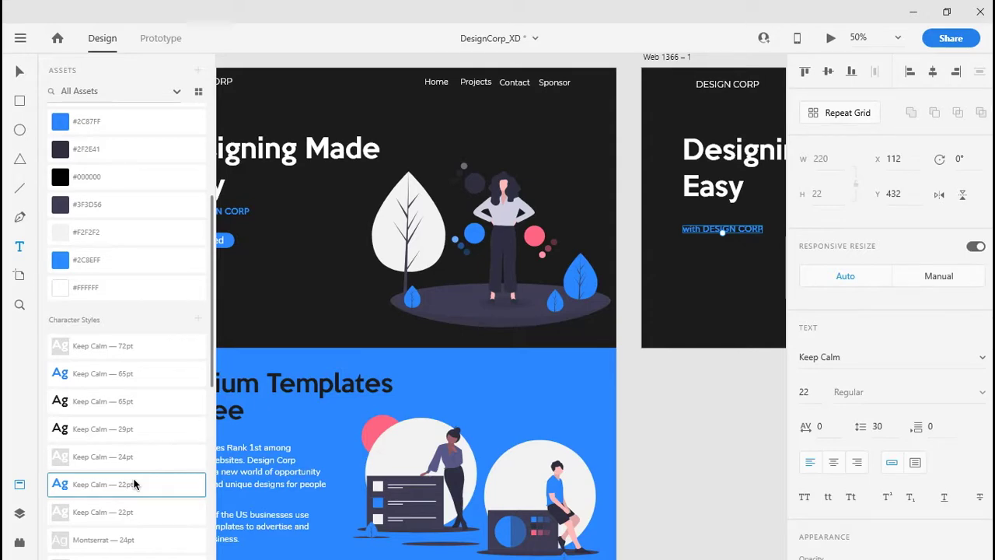
scroll(101, 428, "down", 8)
scroll(100, 420, "up", 8)
Step: Set the fill of the word with in the tagline to white, FFFFFF, leaving DESIGN CORP blue
left_click_drag(702, 285, 599, 311)
double_click(596, 255)
key("ctrl+a")
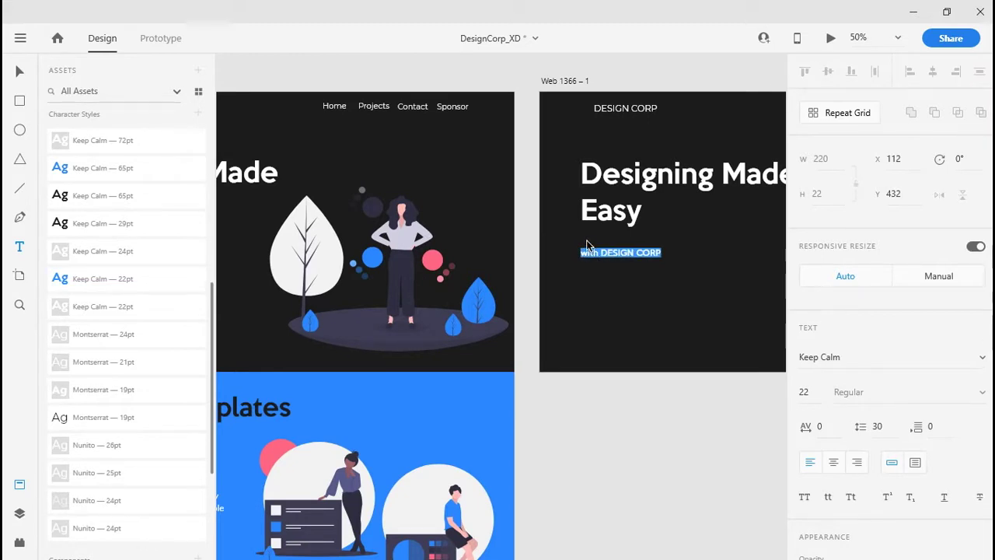
left_click(590, 250)
left_click_drag(602, 255, 528, 256)
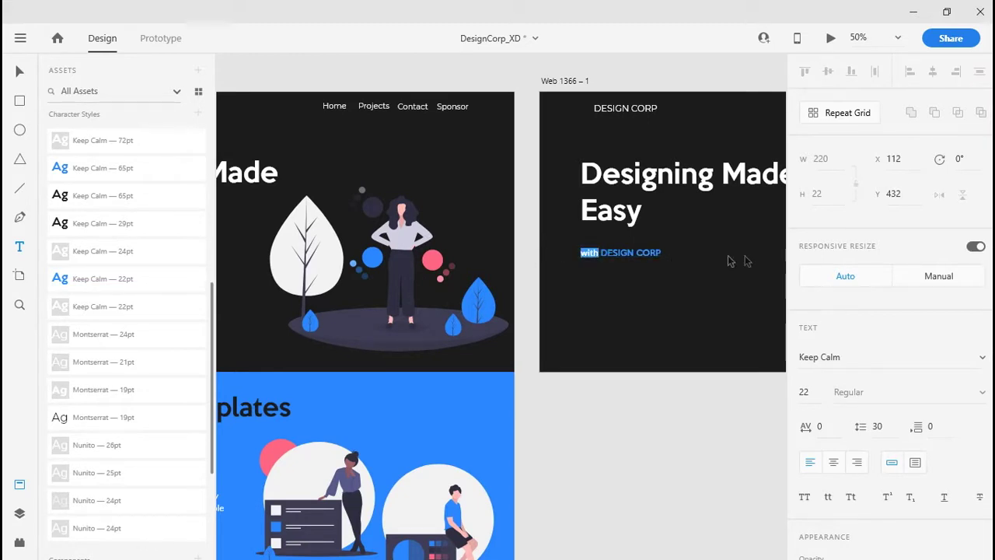
scroll(855, 381, "down", 5)
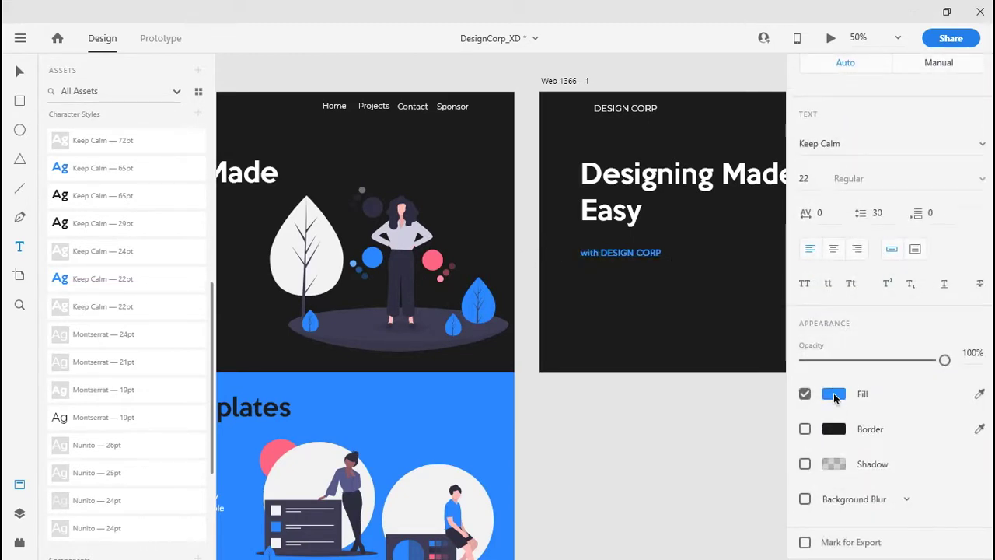
left_click(835, 395)
type("ffffff")
key("Return")
left_click(576, 411)
key("v")
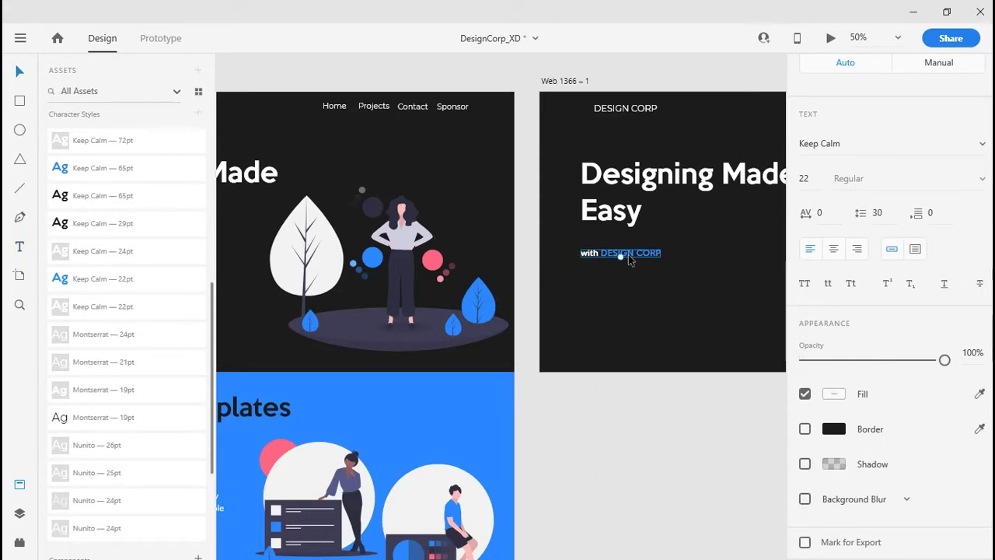
Step: Move the with DESIGN CORP tagline up so it sits closer beneath the heading
left_click_drag(630, 258, 635, 248)
left_click_drag(676, 284, 453, 343)
left_click(564, 331)
left_click_drag(354, 321, 475, 314)
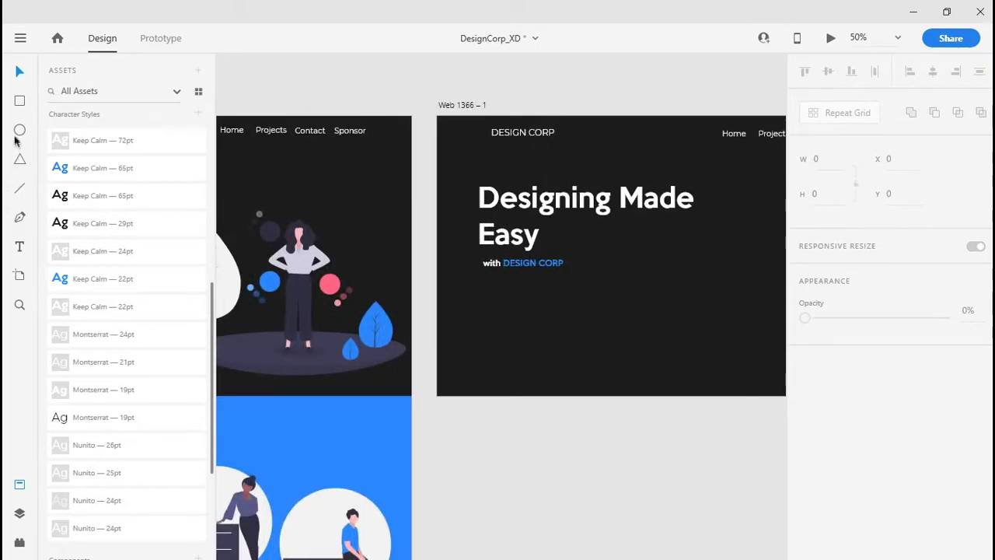
Step: Draw a rectangle about 261 by 62 below the tagline and round its corners to a radius of 123
mouse_move(492, 289)
left_mouse_down()
mouse_move(542, 310)
mouse_move(588, 311)
left_mouse_up()
left_click_drag(870, 391, 846, 39)
key("v")
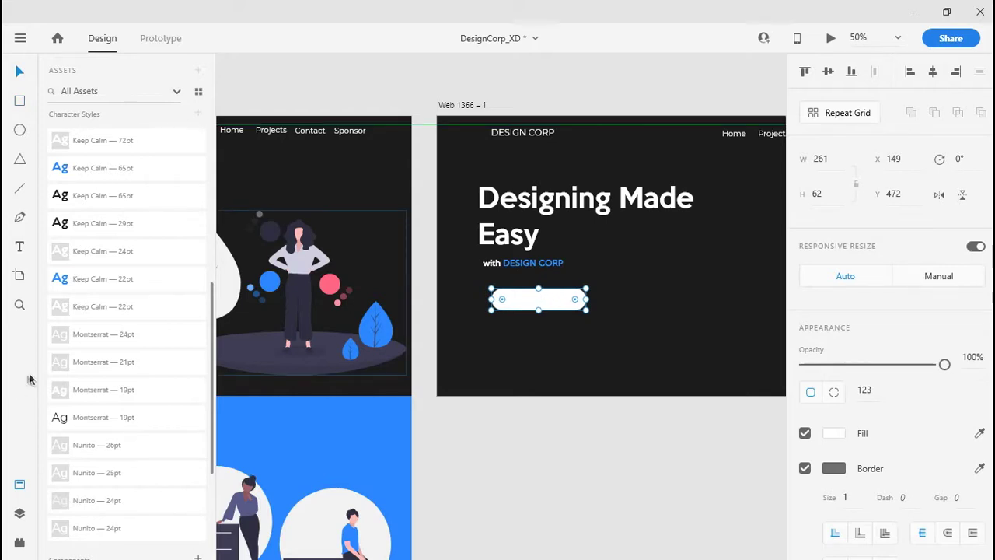
Step: Fill the rounded rectangle with the saved blue color #2C8EFF
left_click(21, 513)
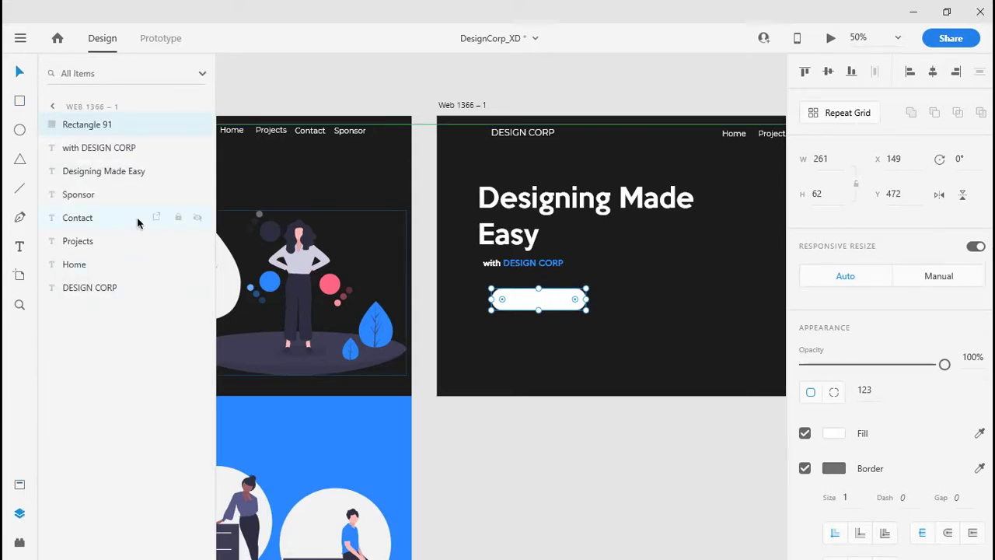
left_click(20, 483)
scroll(121, 353, "up", 3)
scroll(121, 354, "up", 3)
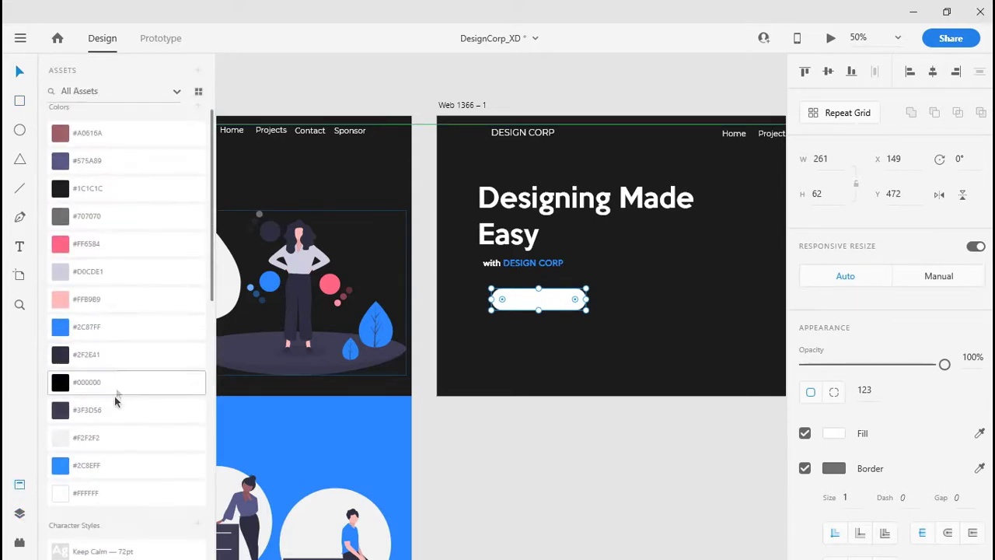
left_click(122, 465)
left_click(633, 405)
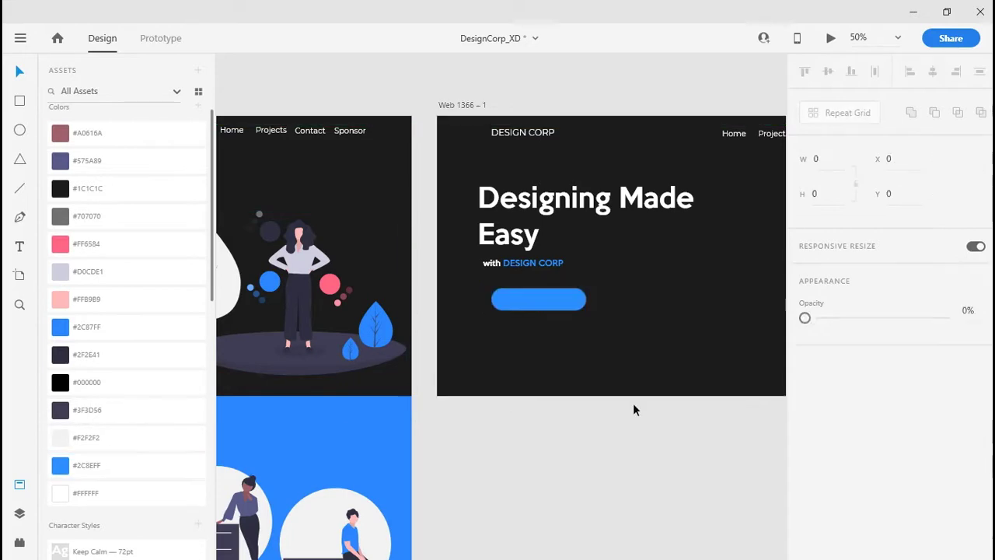
Step: Add the text Get Started in the empty area beside the blue button shape
left_click(549, 311)
key("t")
left_click(627, 309)
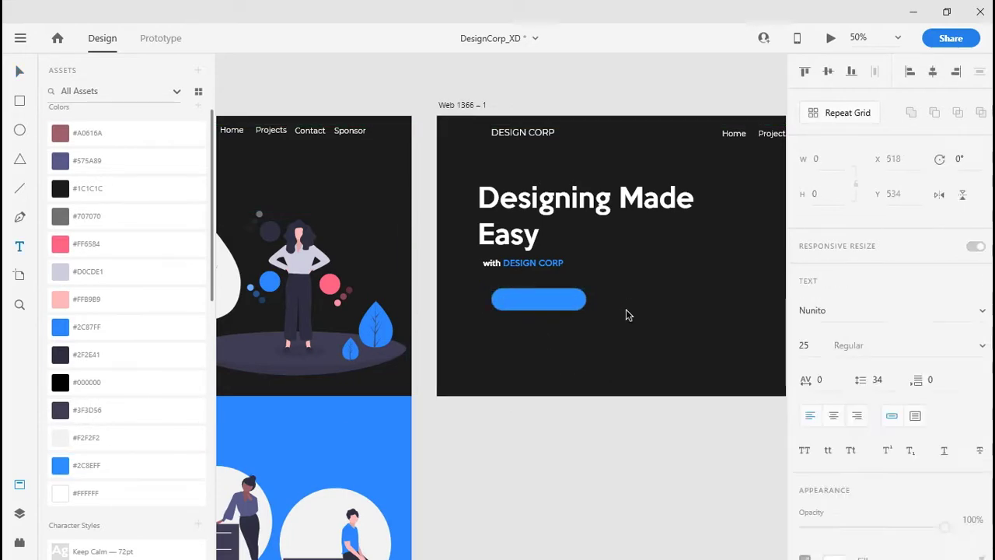
type("Get Started")
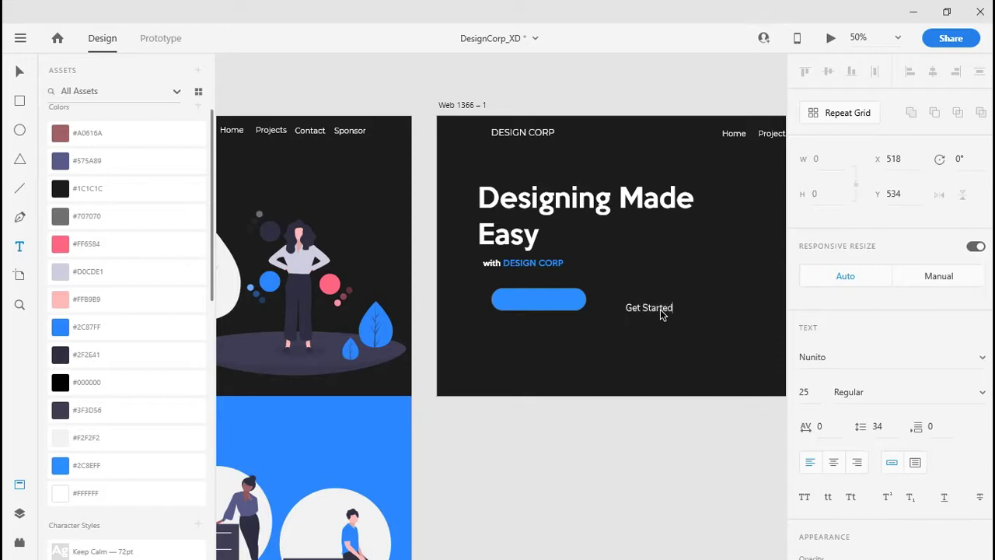
Step: Apply the Nunito 26pt character style to the Get Started text
key("ctrl+a")
scroll(97, 404, "down", 8)
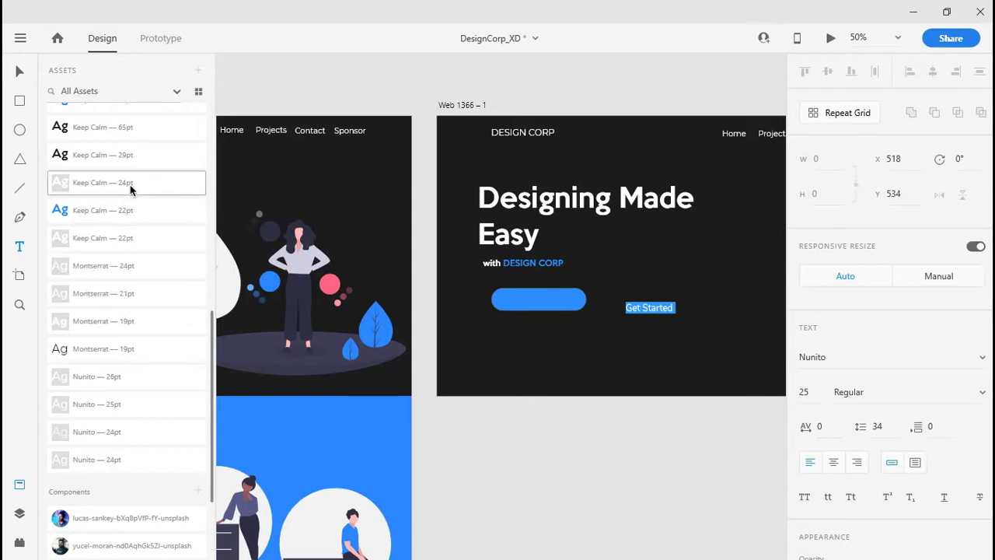
left_click(121, 384)
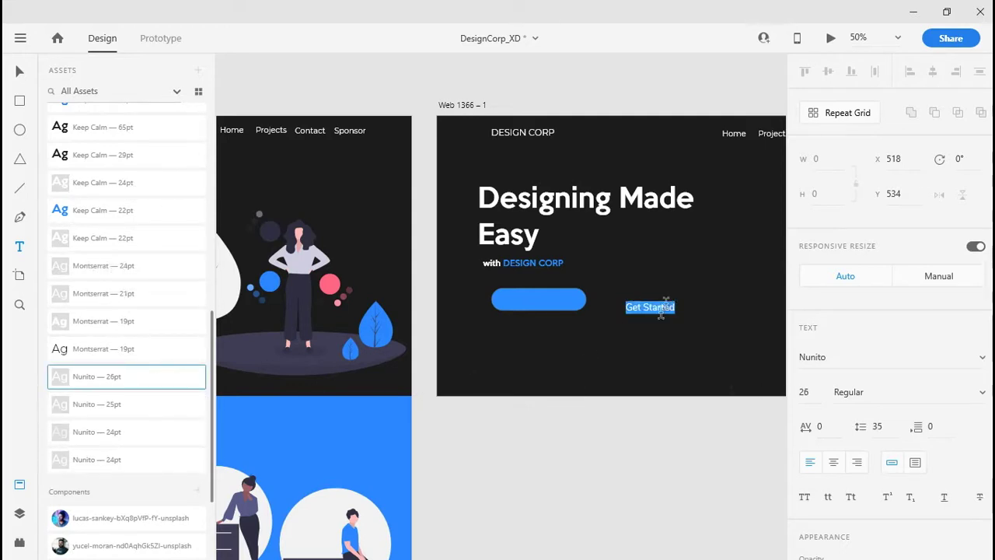
type("v")
key("ctrl+z")
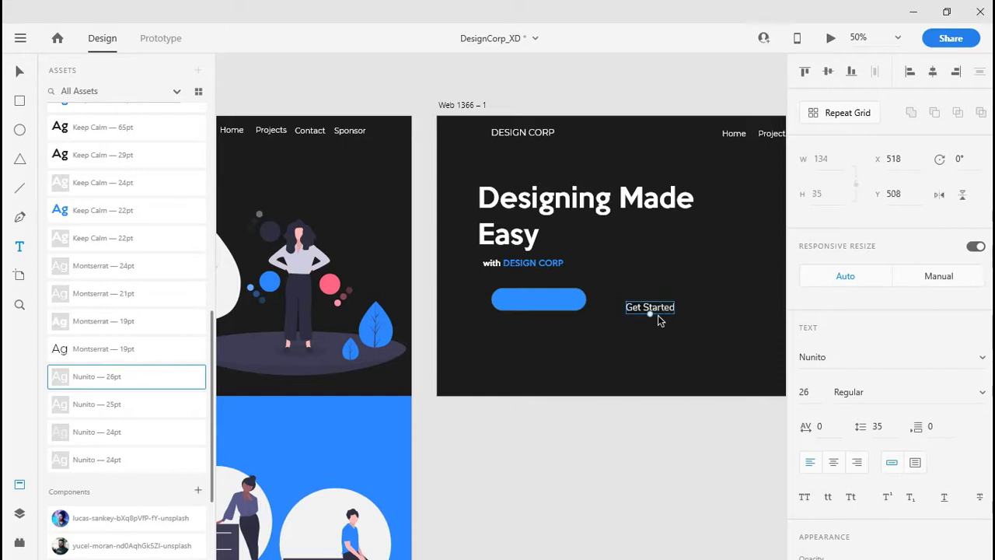
Step: Center the Get Started label on the blue button and shift both so they line up beneath the tagline
left_click_drag(655, 311, 553, 308)
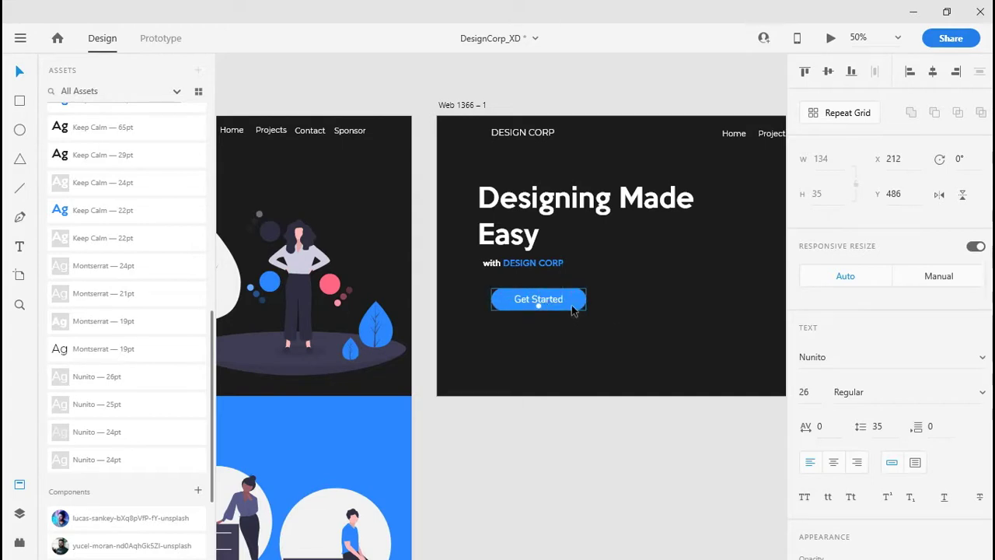
left_click(577, 303)
mouse_move(550, 301)
left_mouse_down()
mouse_move(538, 305)
mouse_move(547, 307)
left_mouse_up()
left_click(615, 315)
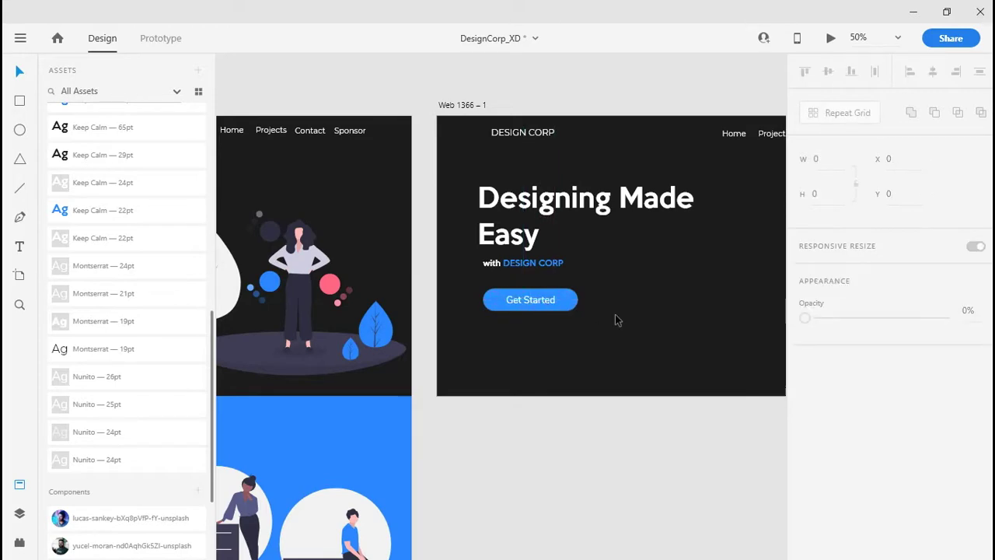
Step: Align the tagline and the Get Started button with the heading's left edge, placing the button at X 112, Y 480
key("ctrl+equal")
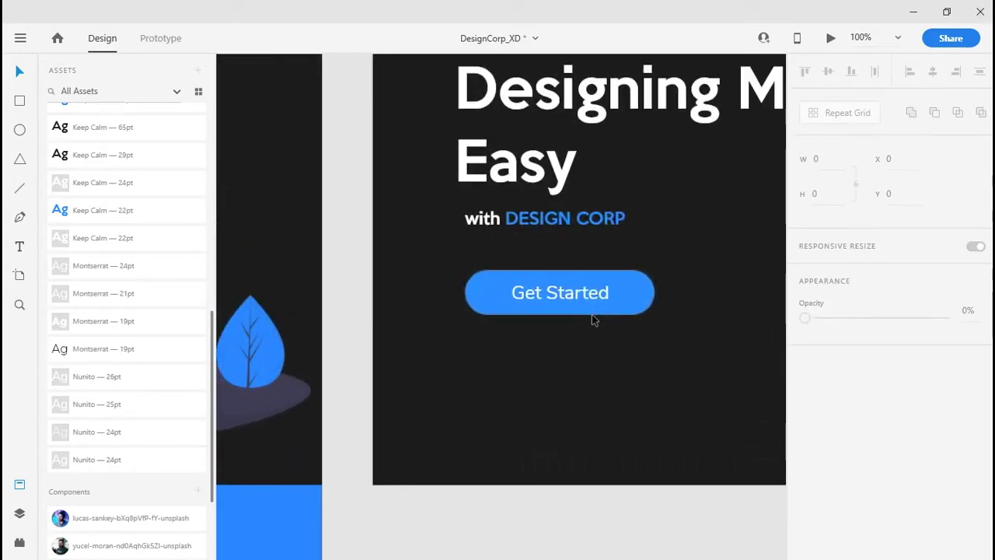
left_click(637, 294)
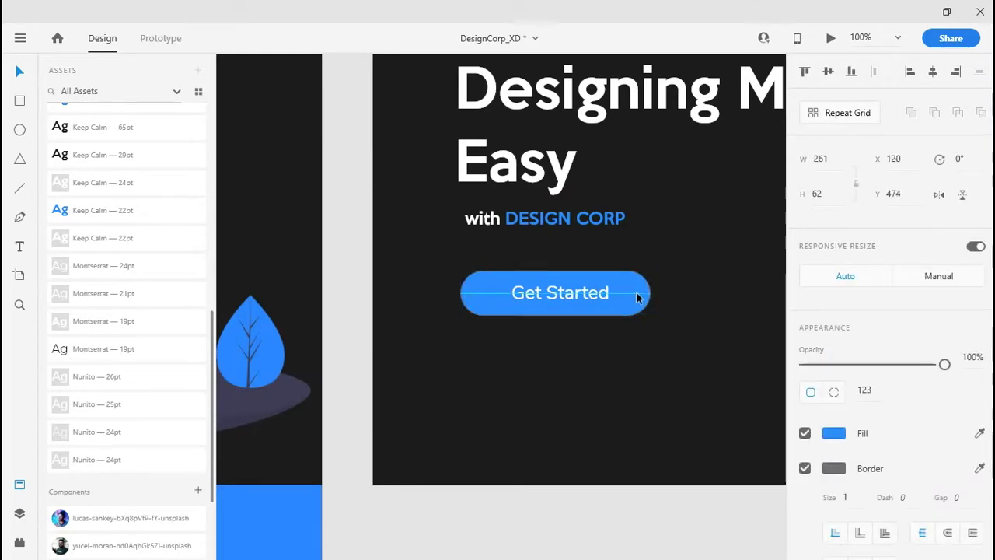
left_click_drag(636, 297, 572, 306)
double_click(591, 301)
mouse_move(557, 223)
left_mouse_down()
mouse_move(572, 224)
mouse_move(557, 224)
left_mouse_up()
left_click(526, 298)
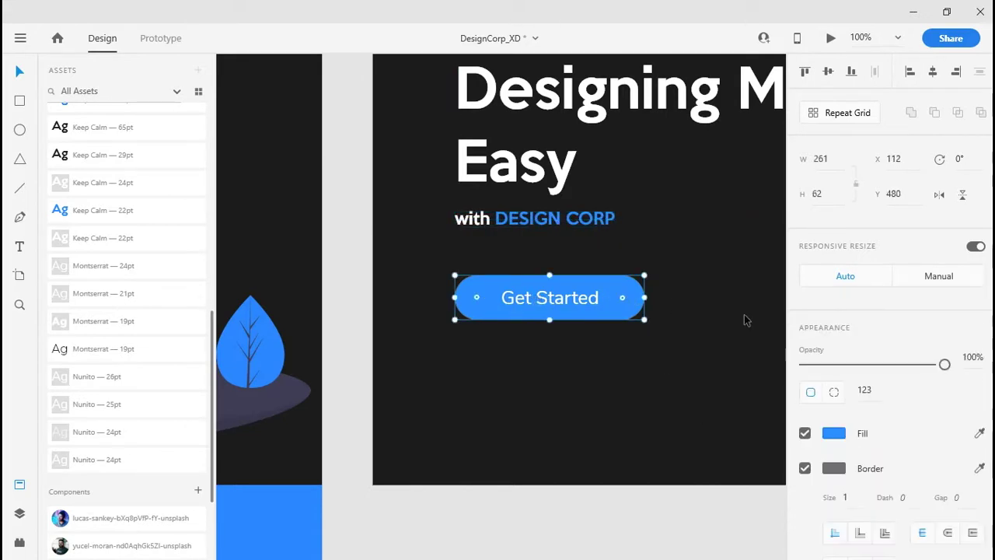
Step: Remove the border from the Get Started button shape
left_click(805, 469)
scroll(625, 395, "down", 3)
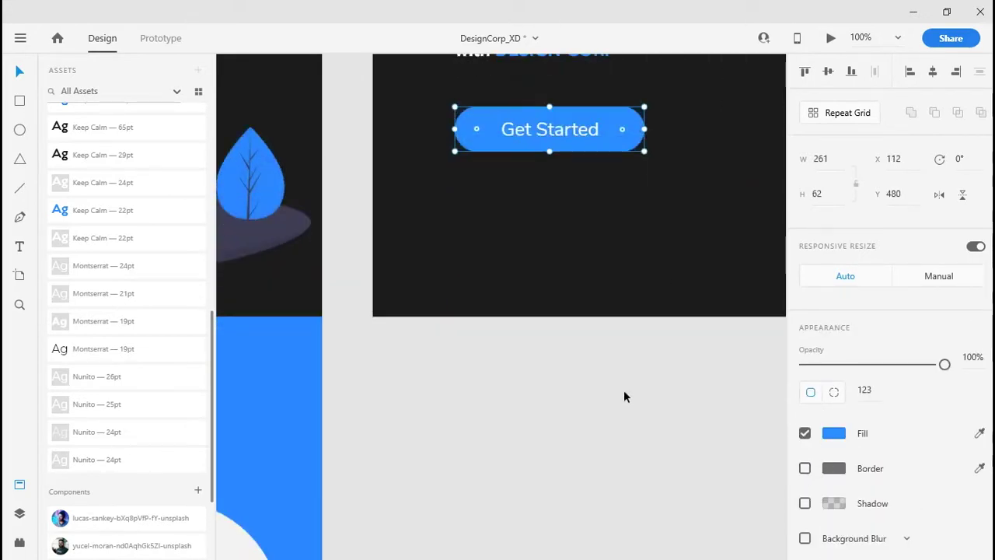
key("ctrl+minus")
key("ctrl+minus")
left_click_drag(606, 355, 411, 415)
left_click(488, 440)
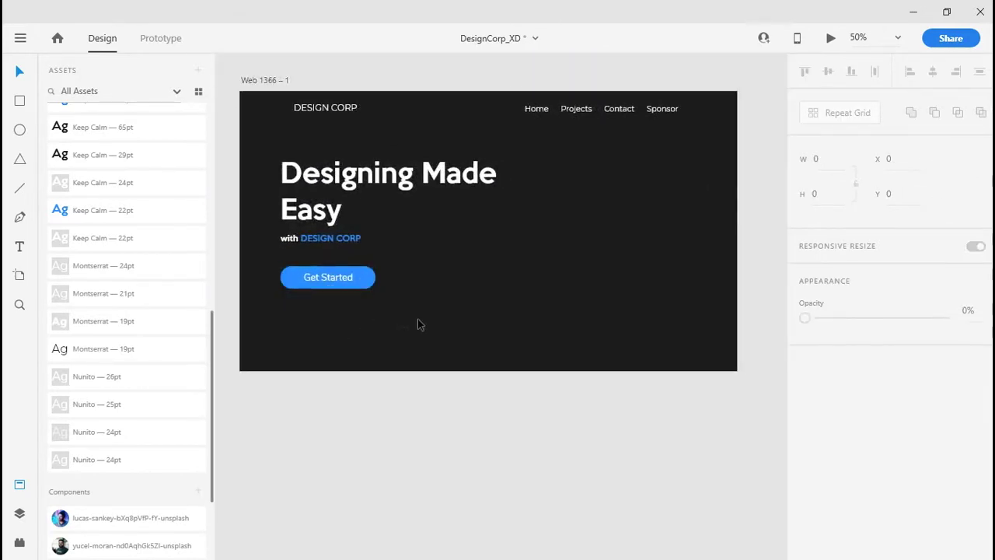
Step: Compare the new hero section with the original page's hero, checking the button's size and spacing
left_click_drag(387, 336, 431, 339)
key("ctrl+minus")
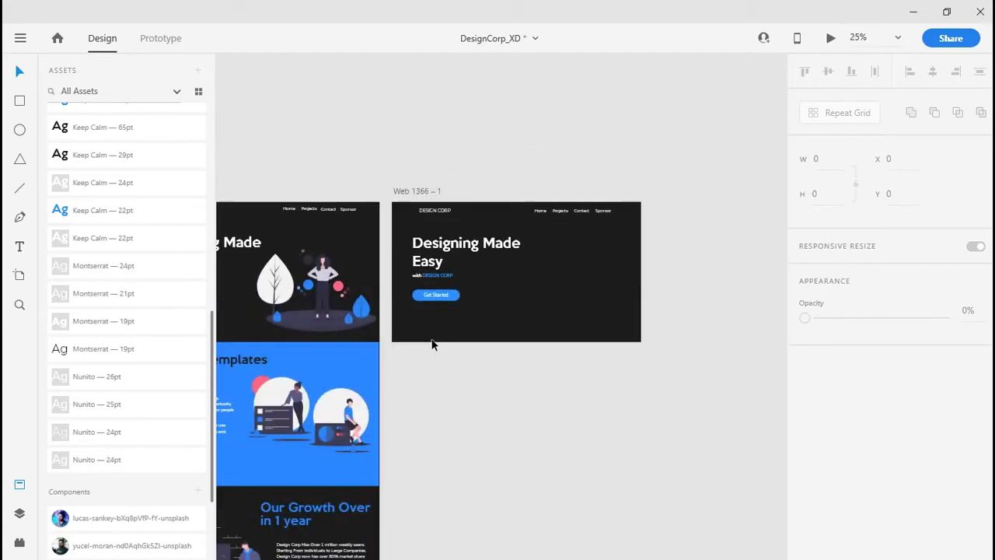
left_click(20, 487)
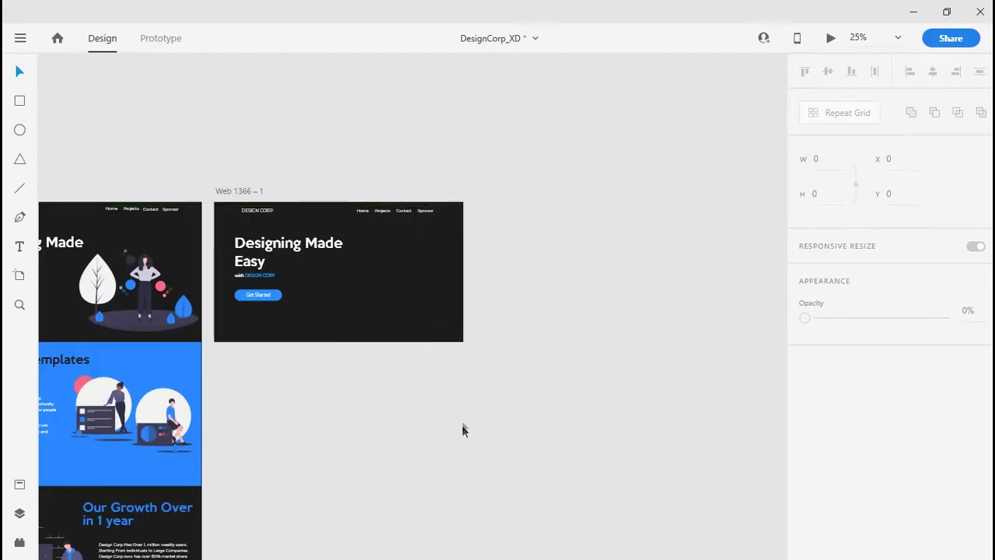
key("ctrl+plus")
left_click_drag(438, 362, 641, 355)
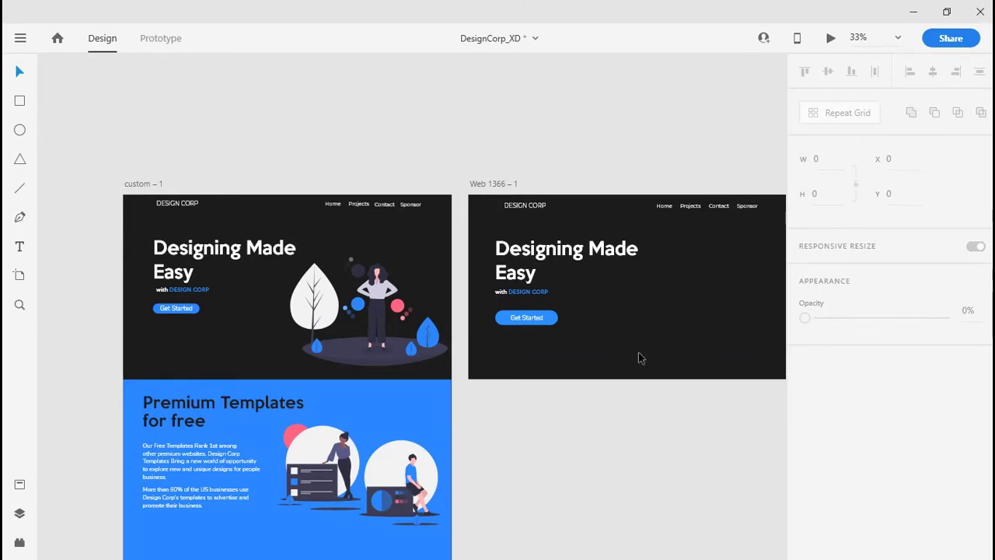
key("ctrl+plus")
key("ctrl+plus")
key("ctrl+plus")
Step: Move the Get Started button and its label up closer to the tagline, with the button shape at Y 440
left_click_drag(639, 356, 376, 356)
left_click_drag(527, 416, 512, 313)
double_click(513, 313)
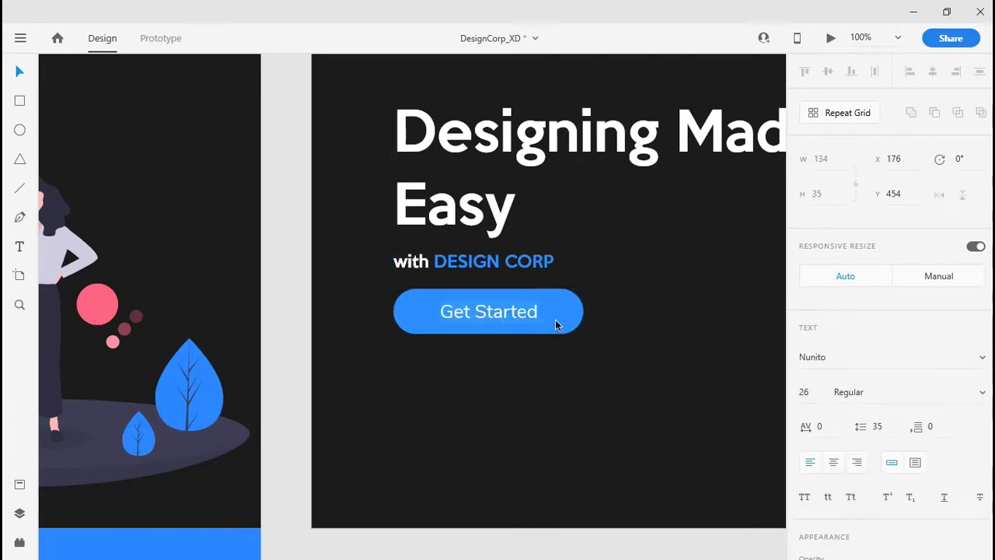
Step: Shrink the button shape around its center to about 227 by 54 and move it with its label to the tagline's left edge
left_click(573, 328)
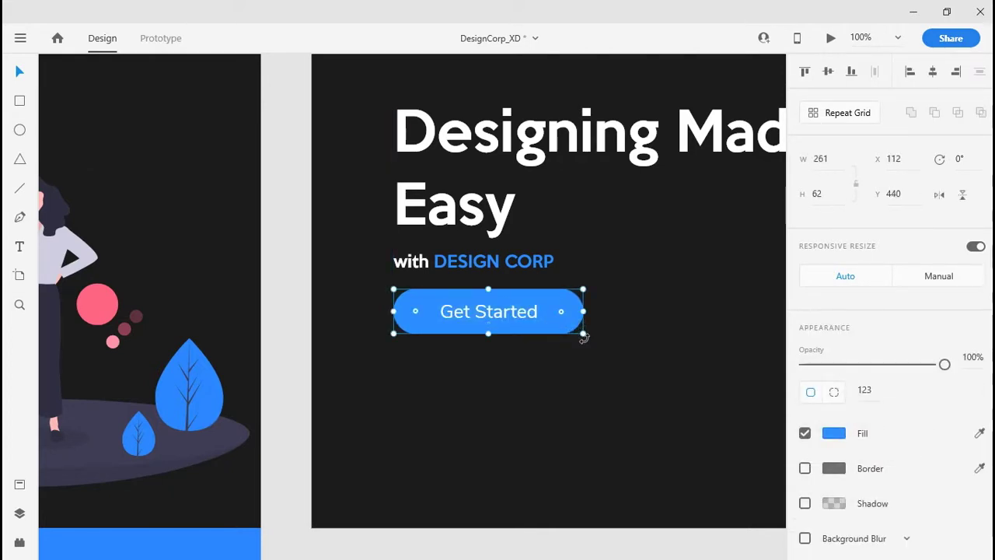
left_click_drag(584, 335, 583, 335)
left_click_drag(584, 335, 570, 329)
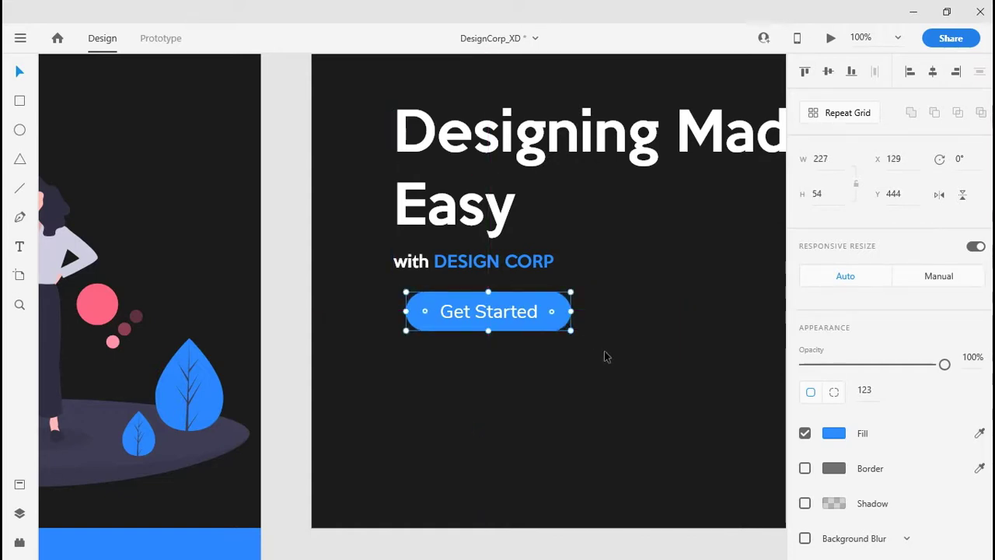
left_click(611, 373)
left_click(507, 311)
left_click_drag(507, 312, 498, 314)
left_click(530, 402)
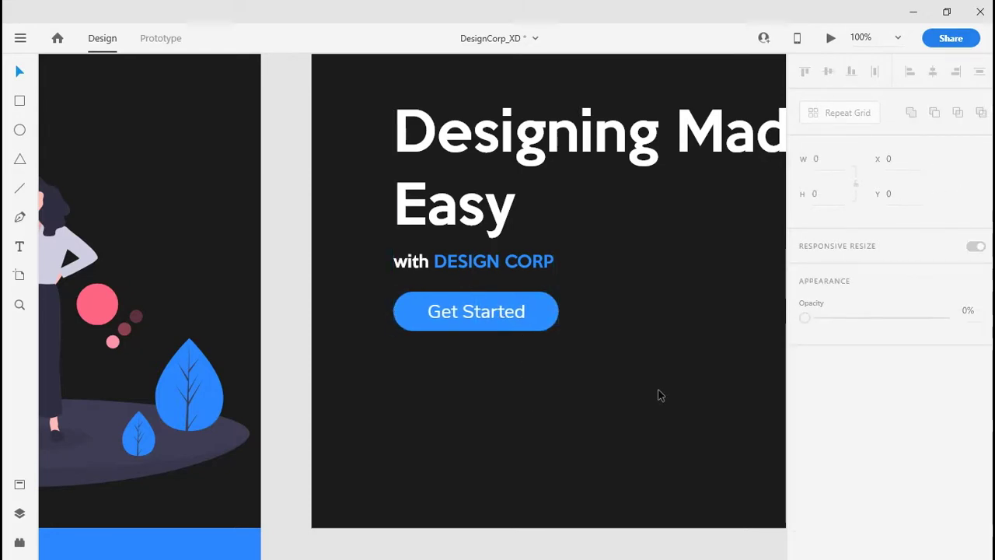
Step: Place the undraw_palette_110c illustration beside the hero text at about X 683 and set its width to 647
key("ctrl+minus")
left_click_drag(634, 385, 346, 435)
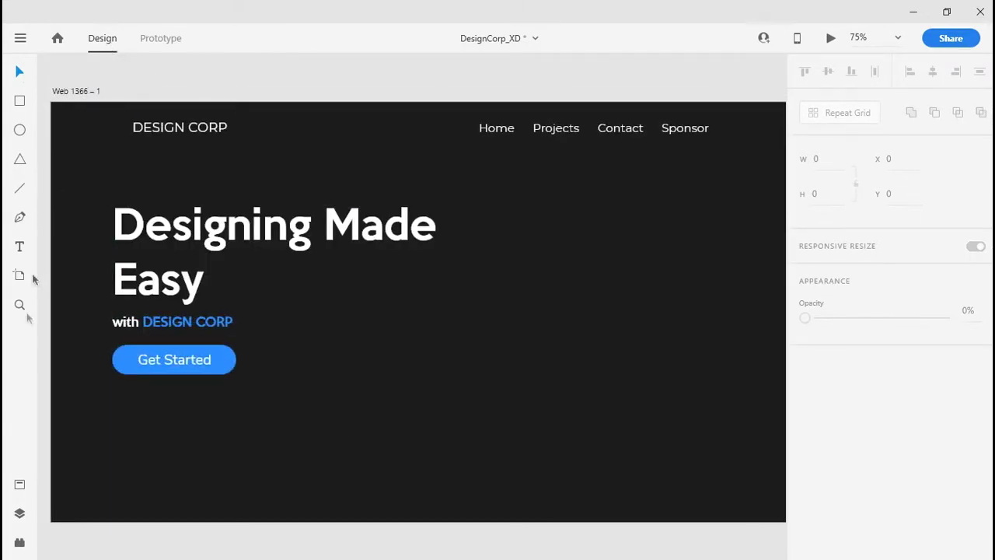
left_click(20, 486)
scroll(116, 441, "down", 4)
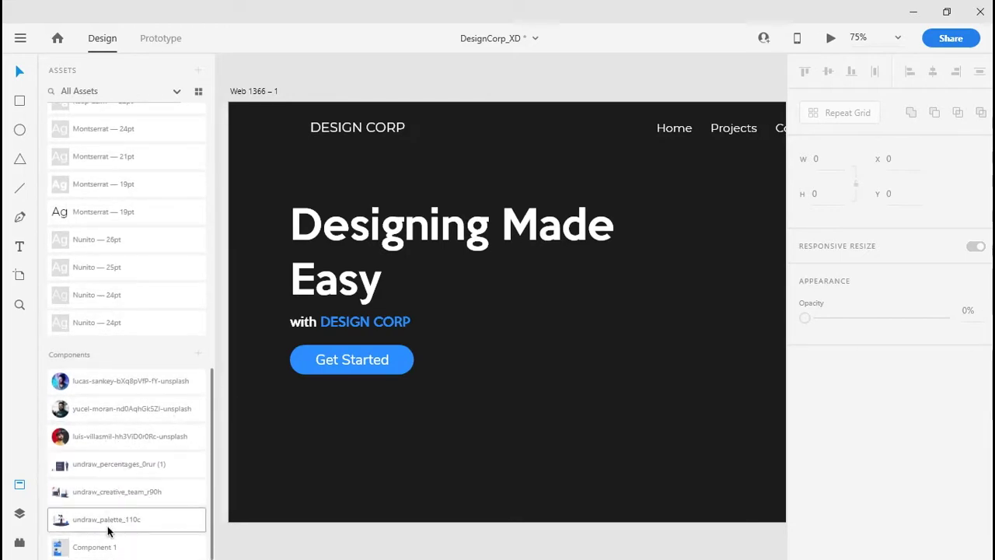
left_click_drag(108, 531, 587, 402)
key("ctrl+minus")
left_click(844, 161)
type("647")
key("Return")
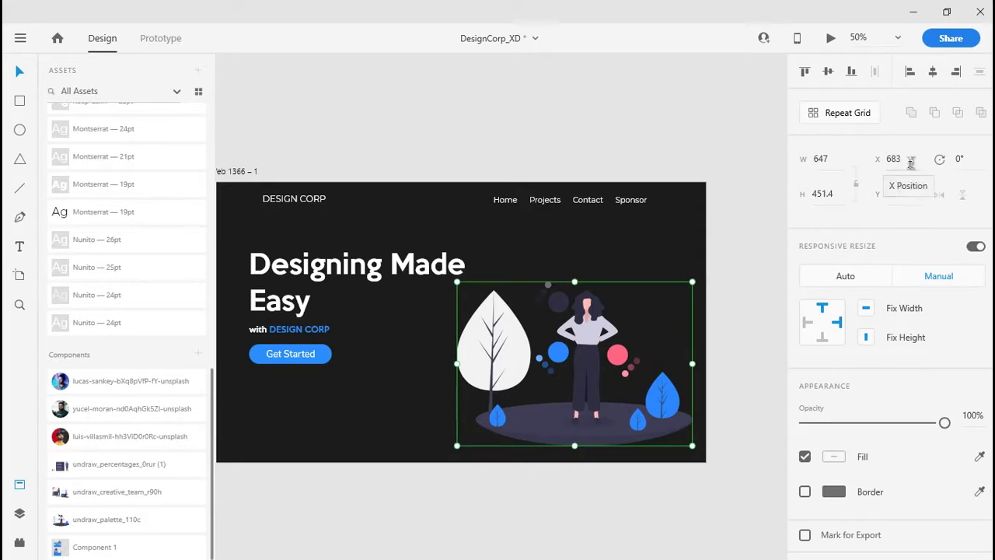
left_click(532, 520)
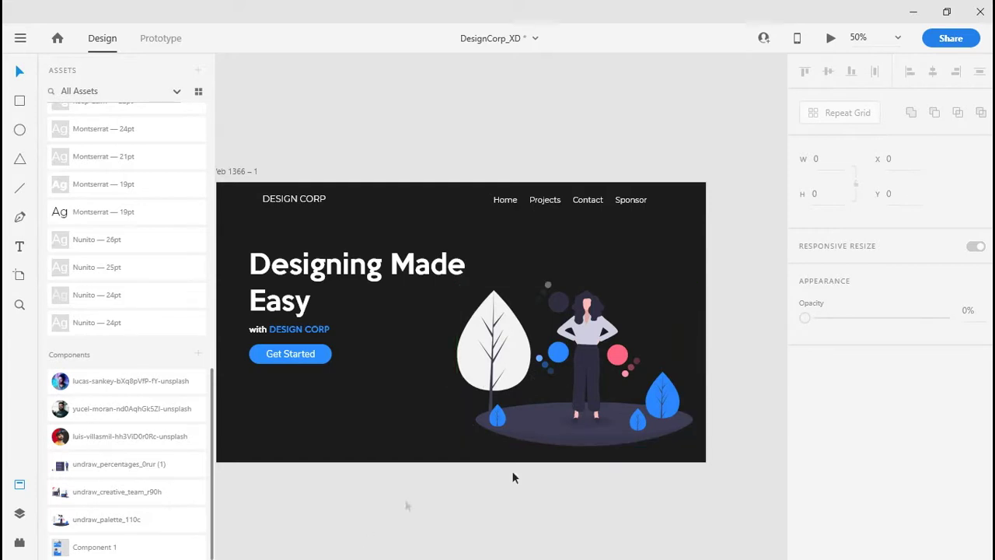
Step: Extend the Web 1366 artboard downward below the hero section to a height of about 1602
scroll(513, 477, "down", 3)
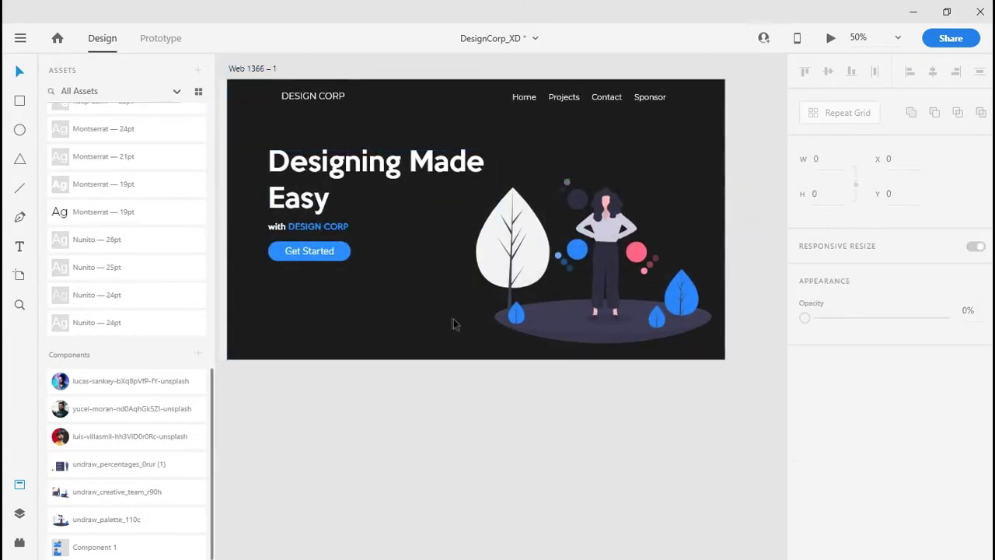
left_click(460, 357)
left_click_drag(477, 361, 476, 450)
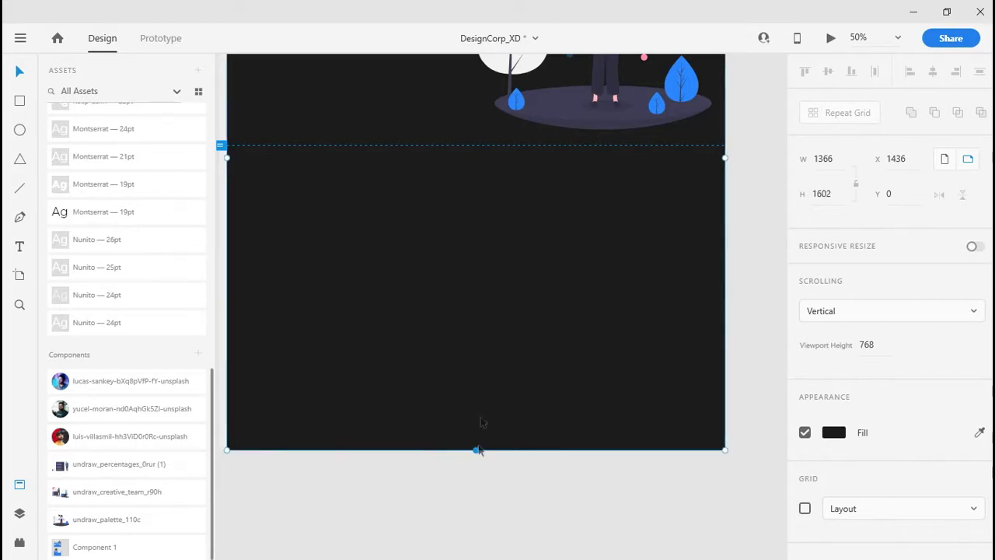
Step: Draw a full-width rectangle below the hero section, 1366 wide and about 810 high, at X 0 and Y 792
left_click_drag(471, 204, 528, 236)
left_click_drag(373, 295, 398, 304)
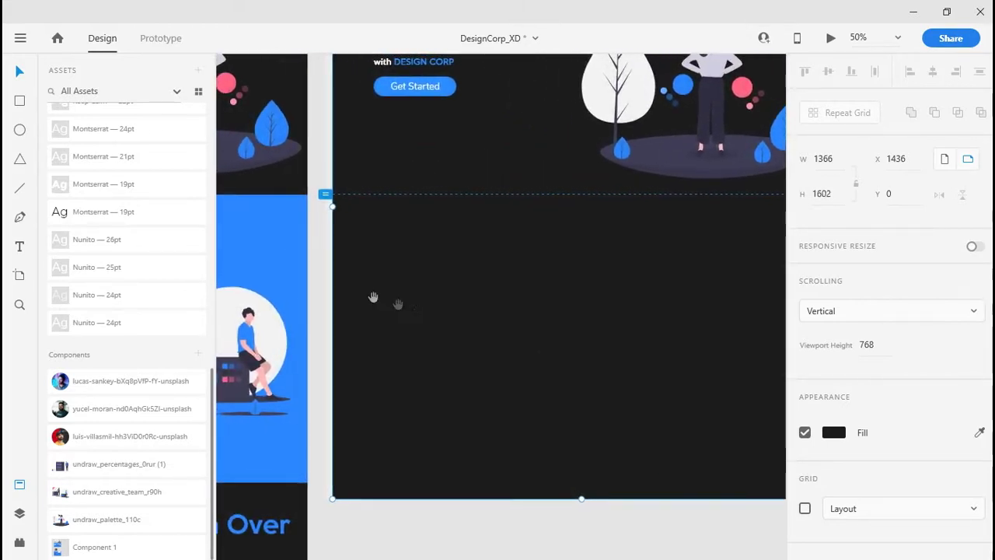
left_click(20, 100)
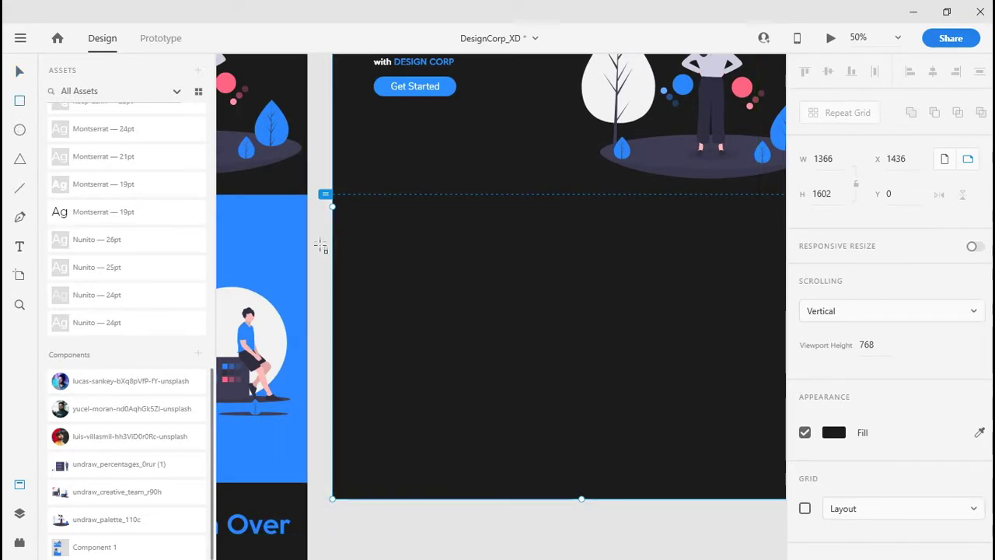
left_click_drag(323, 203, 646, 485)
scroll(760, 327, "left", 5)
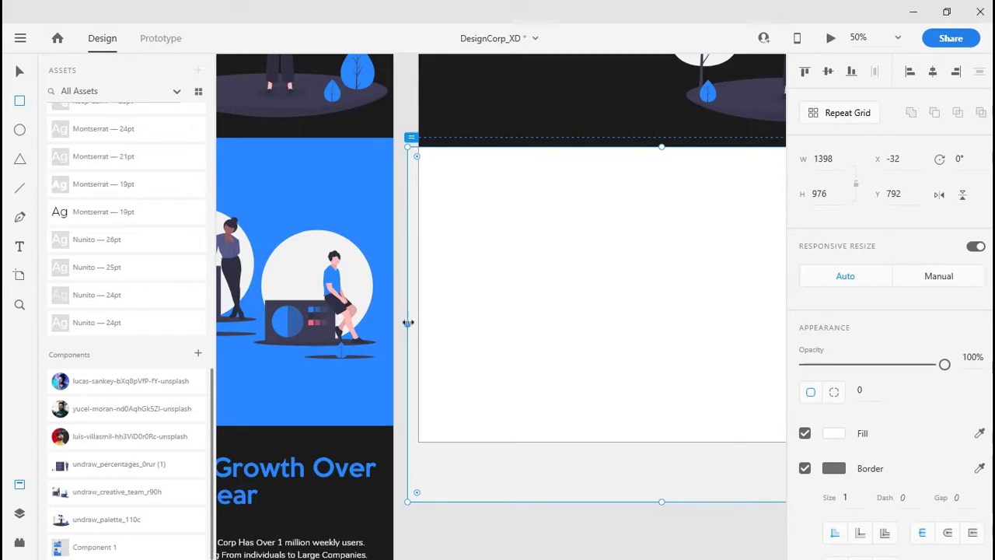
left_click_drag(416, 323, 418, 322)
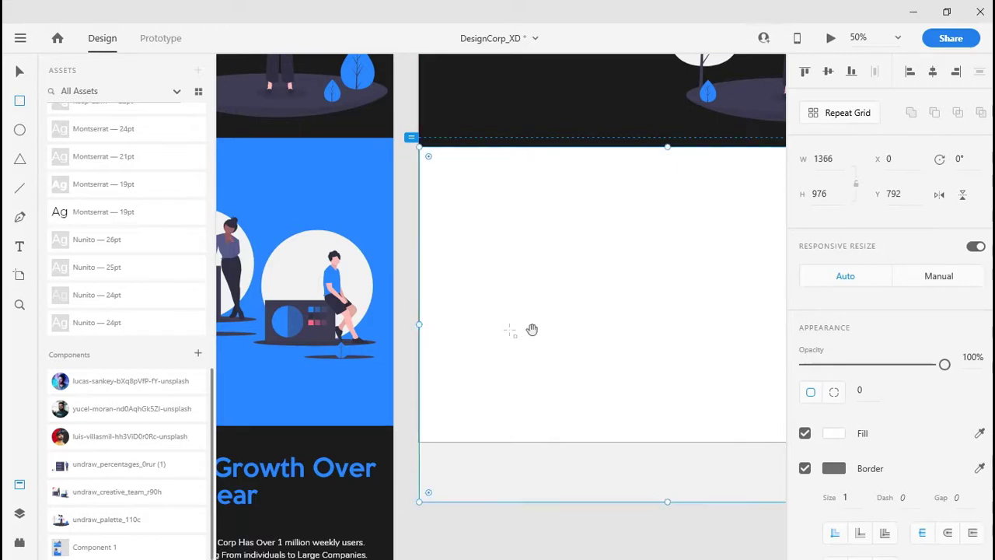
left_click_drag(533, 329, 507, 274)
left_click_drag(598, 432, 599, 384)
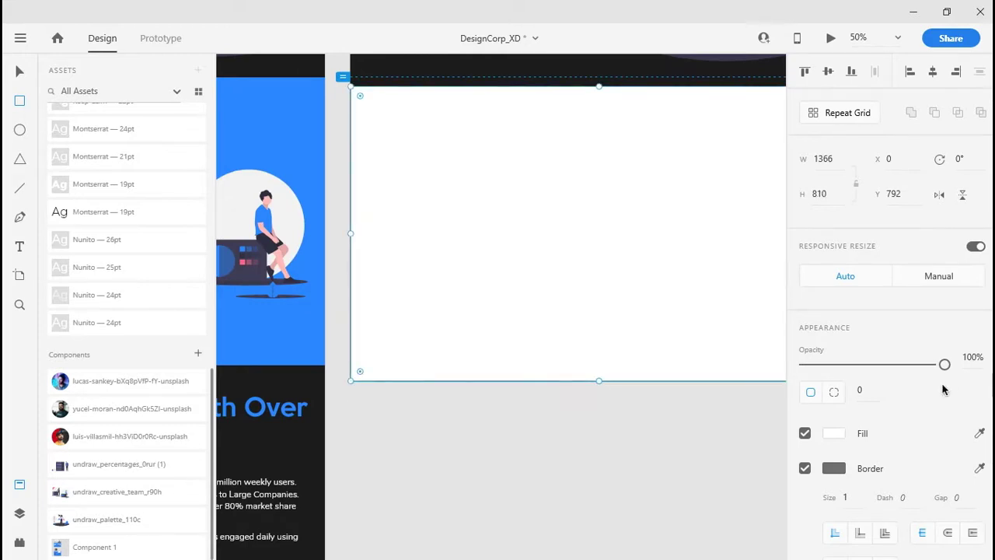
Step: Remove the new section rectangle's border and fill it with the saved color #2C8EFF
left_click(805, 468)
left_click(840, 433)
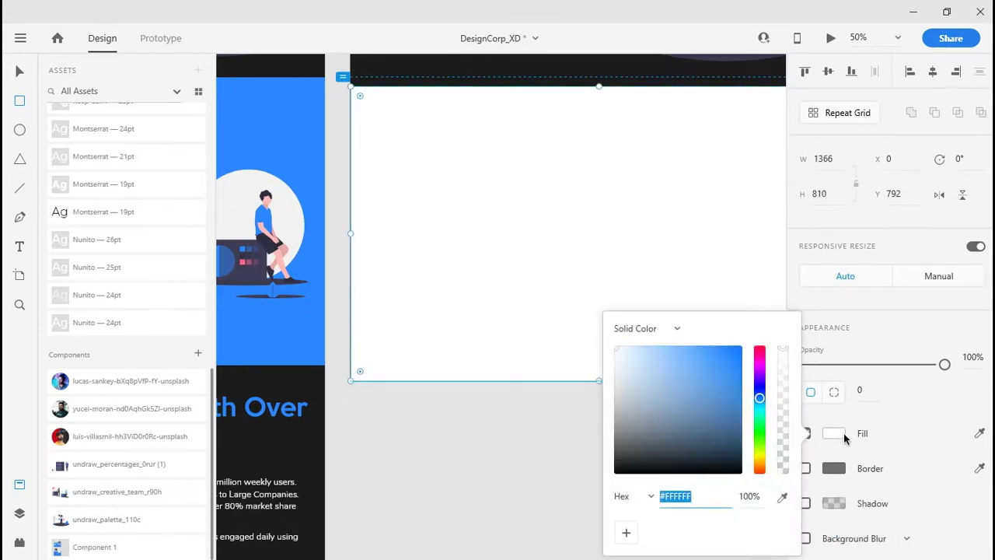
scroll(116, 298, "up", 5)
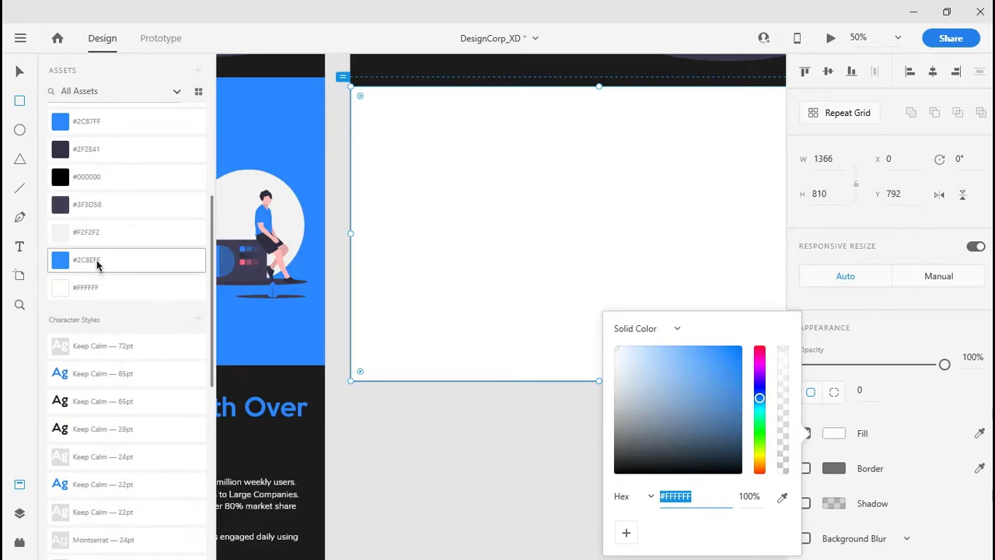
left_click(98, 261)
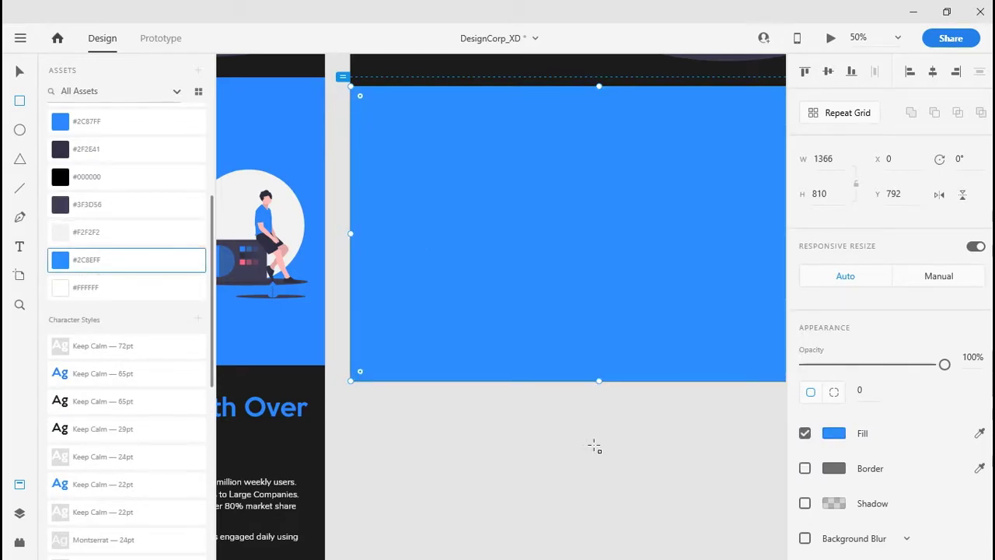
key("Escape")
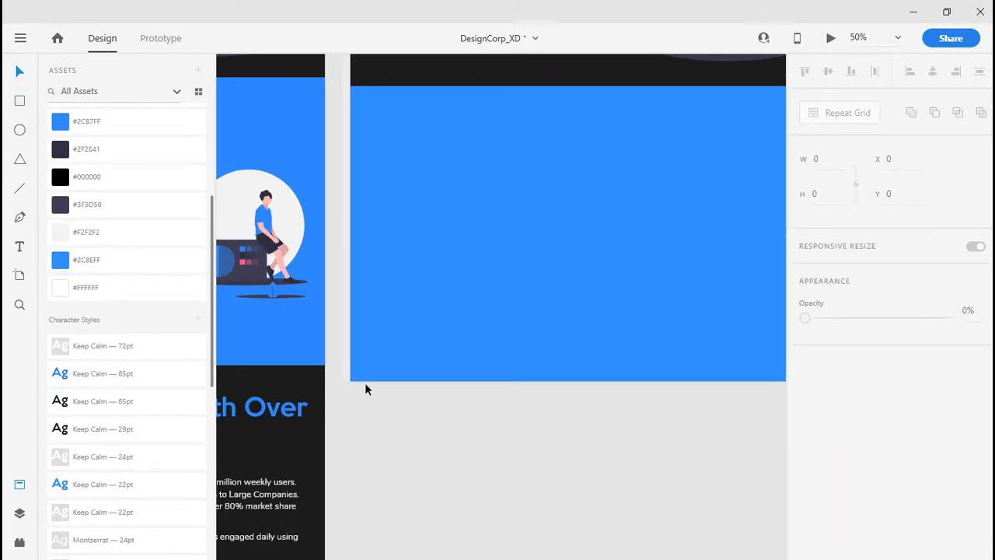
left_click(21, 488)
left_click_drag(172, 322, 642, 415)
left_click_drag(711, 329, 455, 337)
left_click(492, 249)
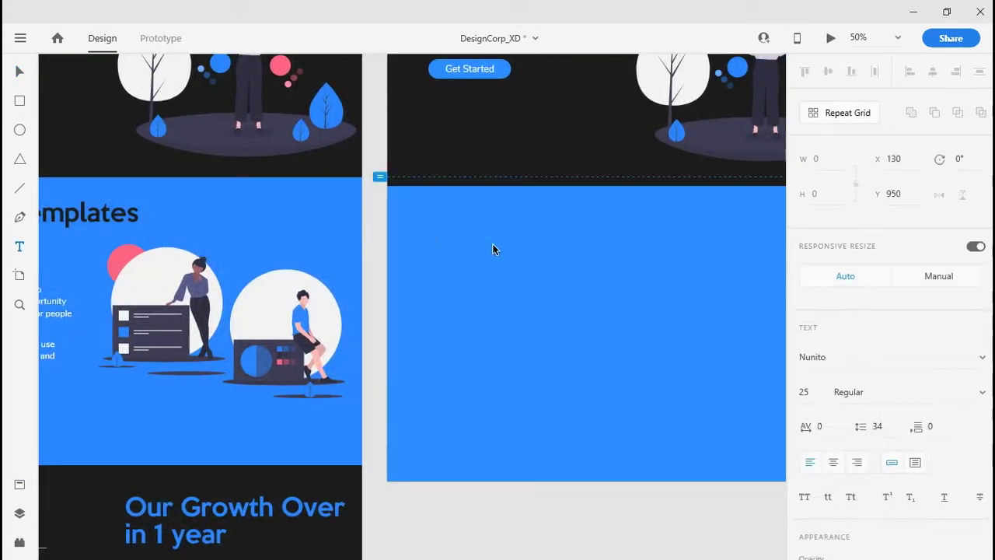
type("Prem")
key("BackSpace")
key("BackSpace")
key("BackSpace")
key("BackSpace")
Step: Copy the "Premium Templates for free" heading text from the original page into the new blue section
left_click_drag(231, 273, 402, 289)
left_click(237, 236)
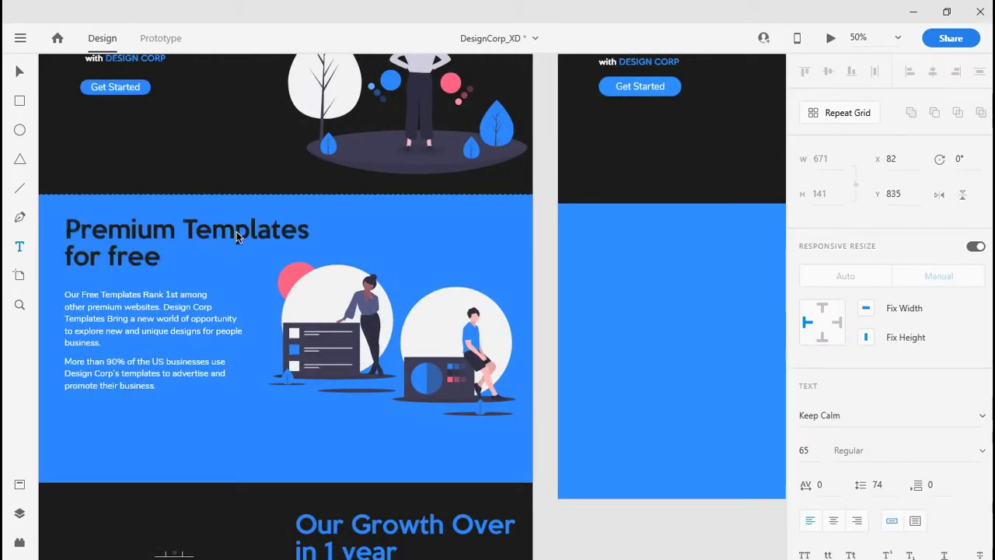
double_click(237, 235)
key("ctrl+a")
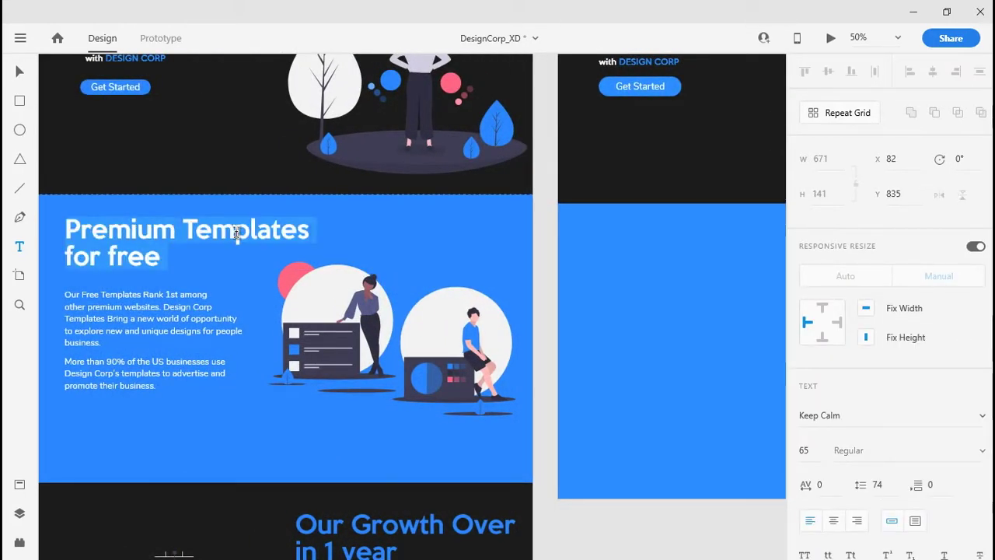
key("ctrl+x")
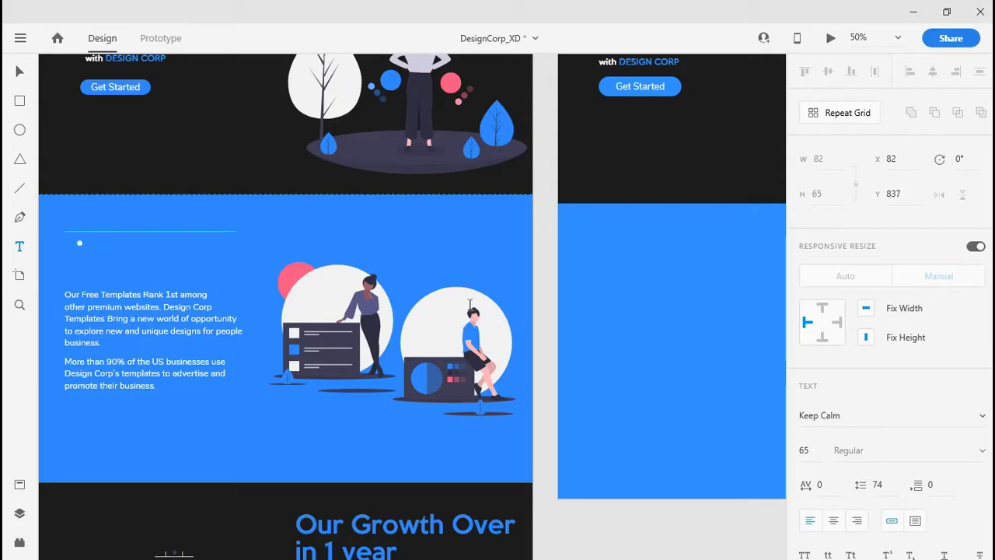
key("ctrl+v")
left_click(272, 238)
double_click(272, 239)
left_click(273, 242)
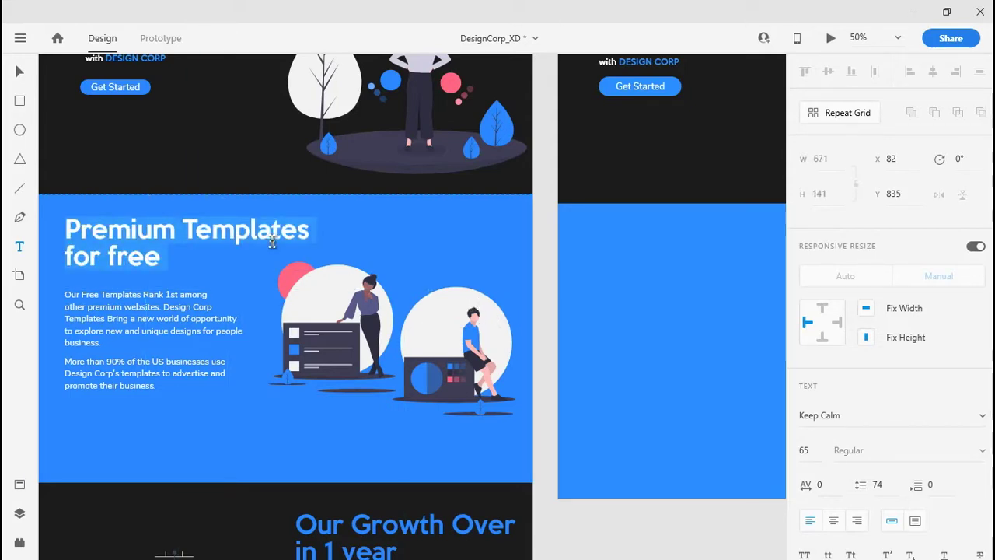
key("Escape")
left_click_drag(723, 270, 377, 267)
left_click(381, 293)
key("ctrl+v")
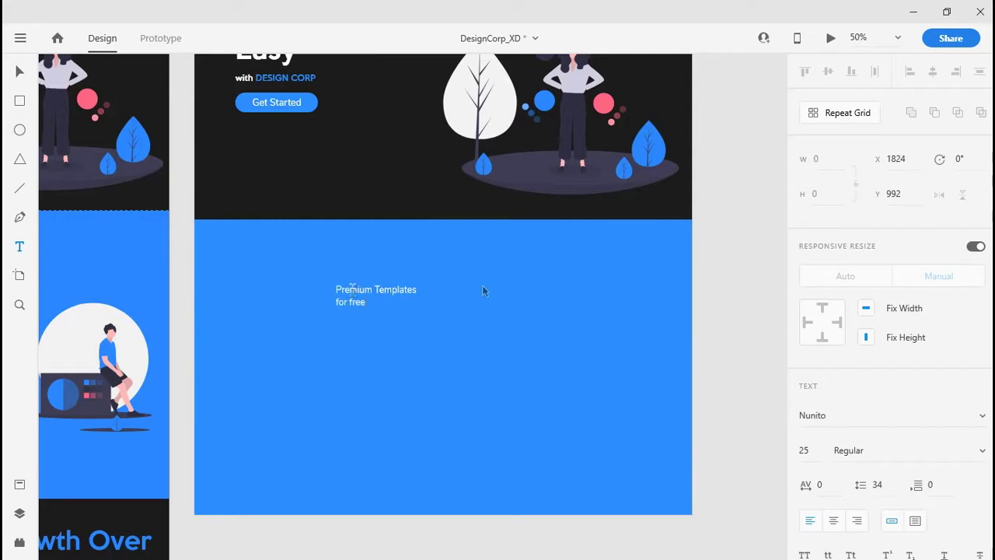
Step: Apply the black Keep Calm 65pt character style to the pasted heading and move it toward the blue section's upper left
left_click(20, 489)
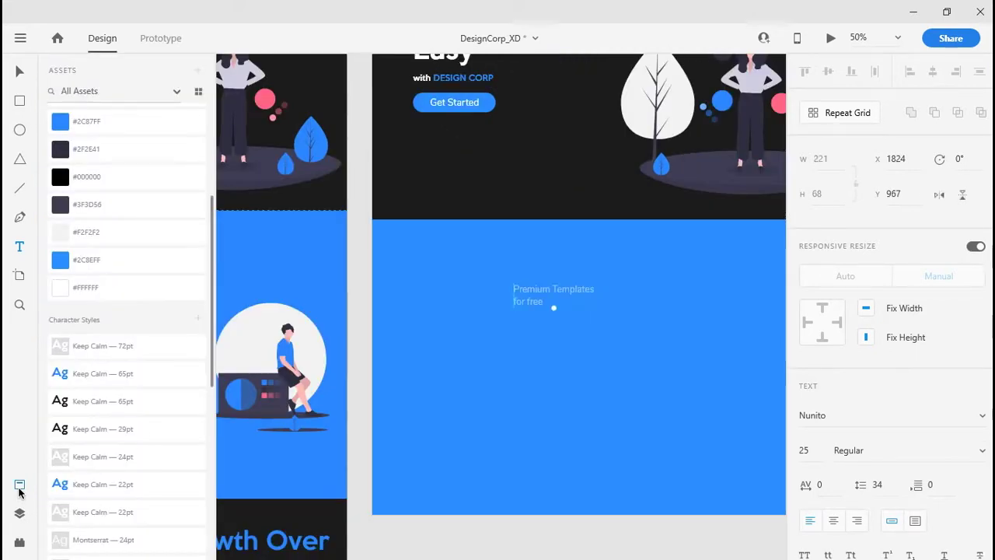
scroll(156, 347, "down", 5)
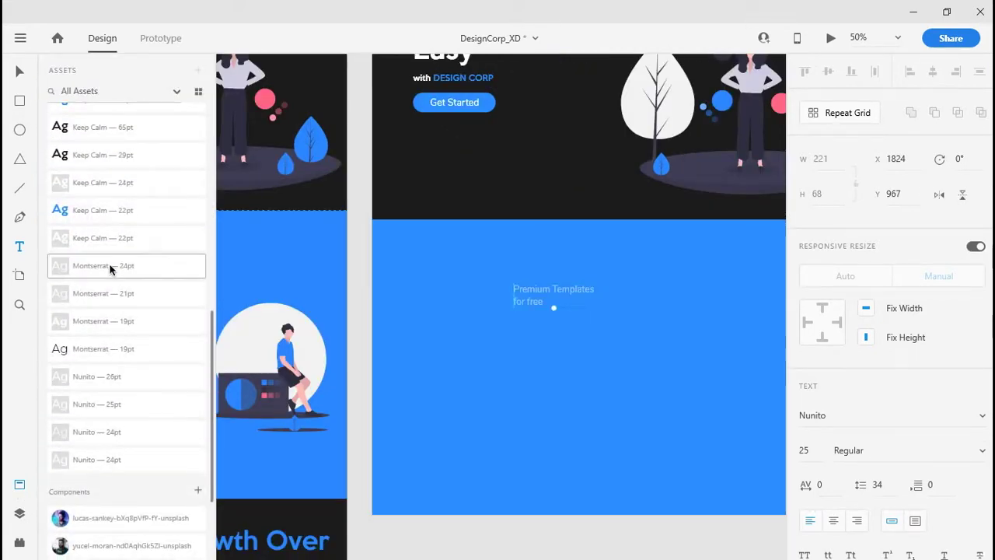
left_click(121, 142)
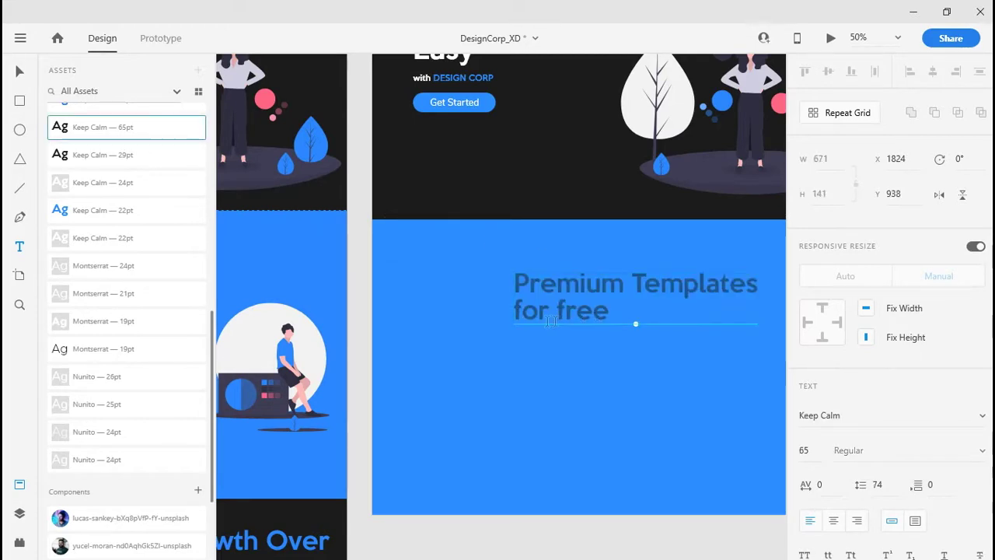
key("Escape")
left_click_drag(538, 307, 465, 288)
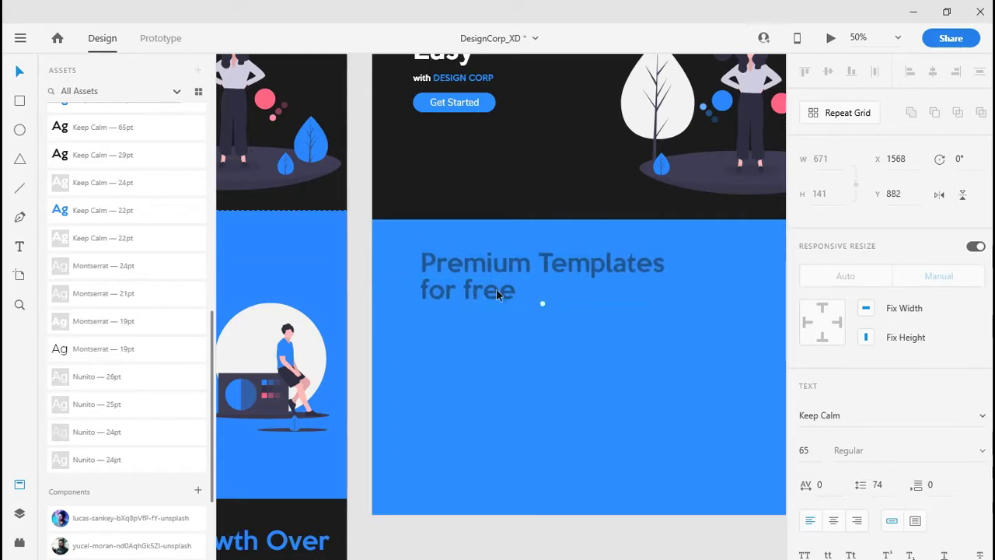
Step: Try moving the blue section rectangle down the artboard, and undo the move
left_click(586, 378)
left_click_drag(565, 355, 534, 482)
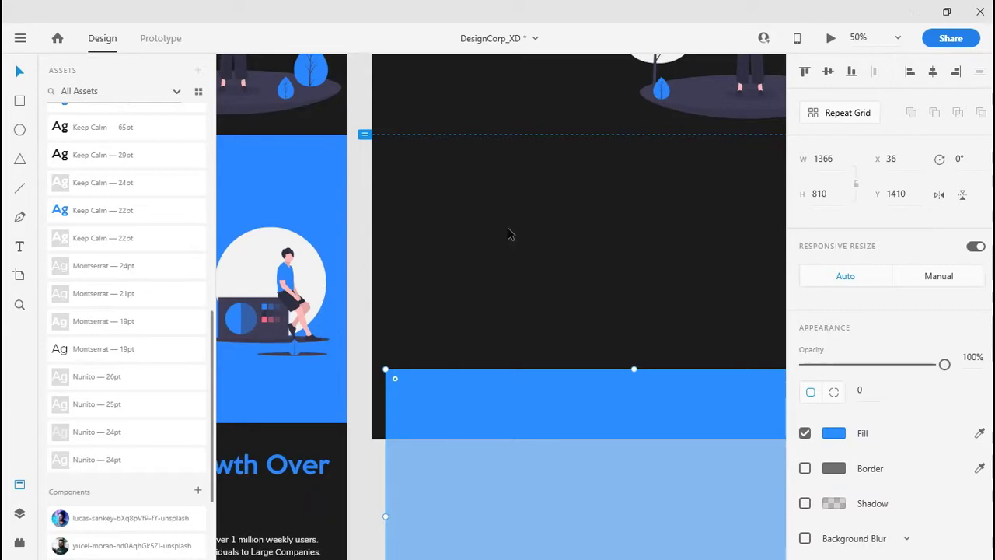
left_click(483, 195)
key("ctrl+z")
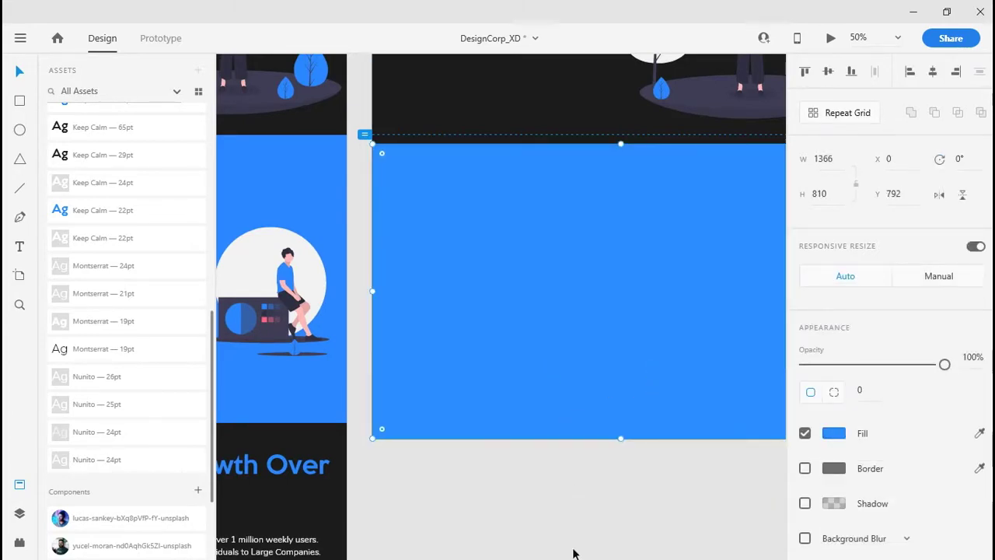
Step: Add the text "Premium Templates For Free" in the upper part of the new blue section
left_click(571, 487)
left_click_drag(425, 257, 411, 351)
key("t")
left_click(434, 338)
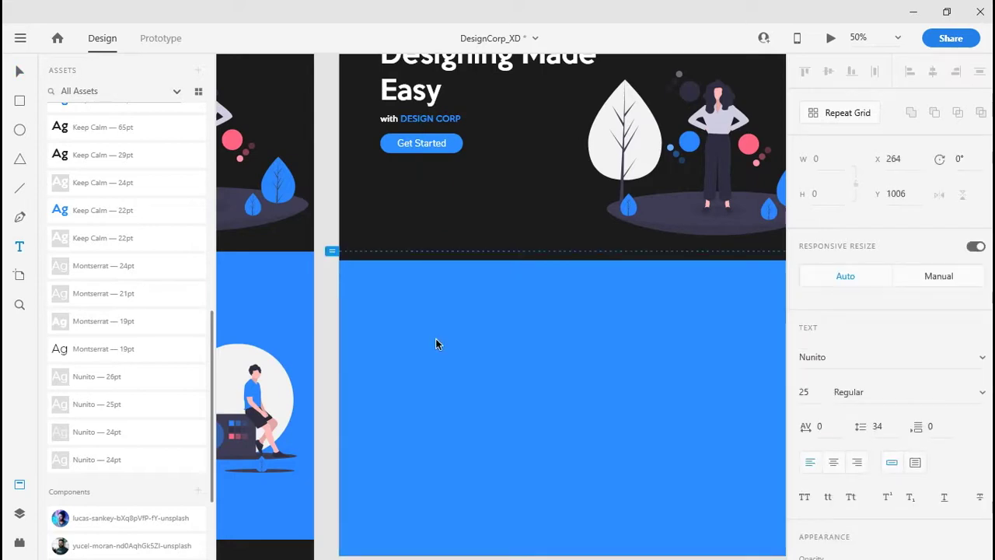
type("Premium Te")
type("mo")
key("BackSpace")
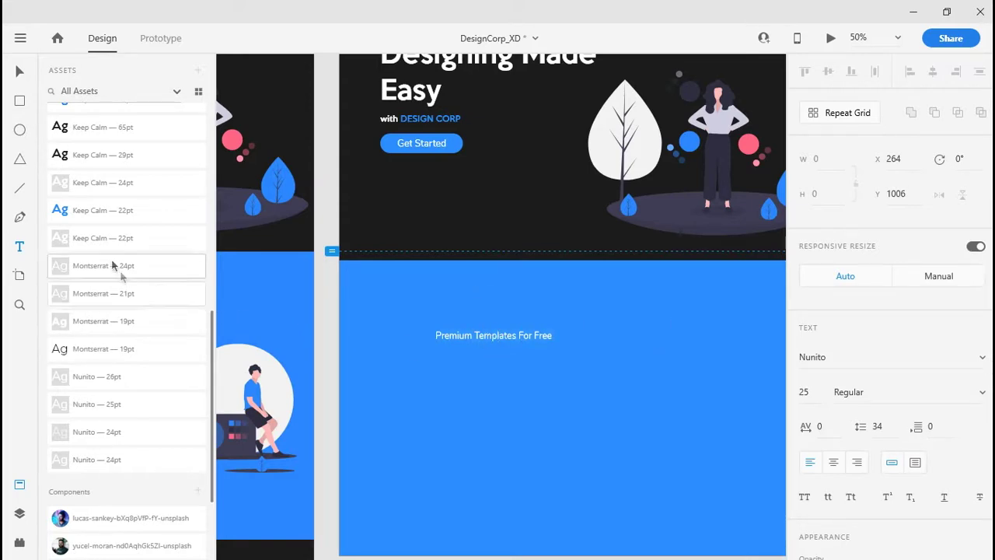
Step: Apply the black Keep Calm 65pt character style to the heading and align it with the hero text's left edge at X 112, Y 872
left_click(130, 137)
key("ctrl+a")
type("V")
key("ctrl+z")
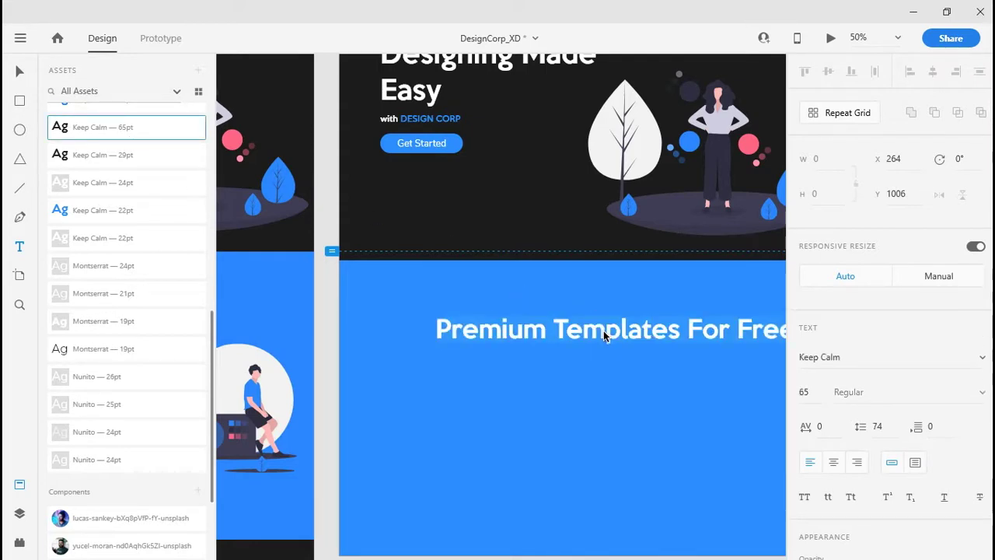
left_click(604, 333)
key("Escape")
left_click_drag(639, 332, 582, 305)
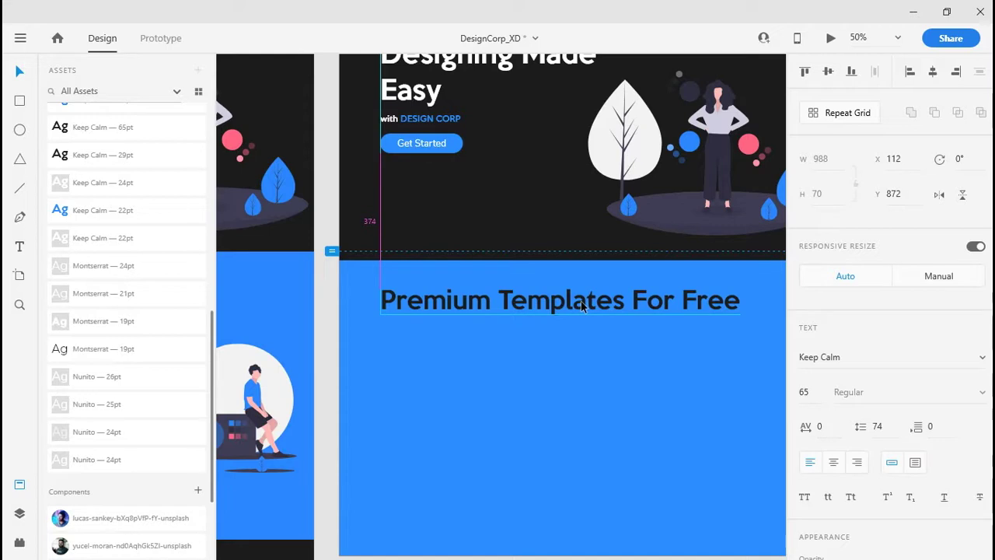
Step: Convert the Premium Templates heading to area text and resize its box to 794 × 262 so it wraps onto two lines
scroll(184, 311, "up", 4)
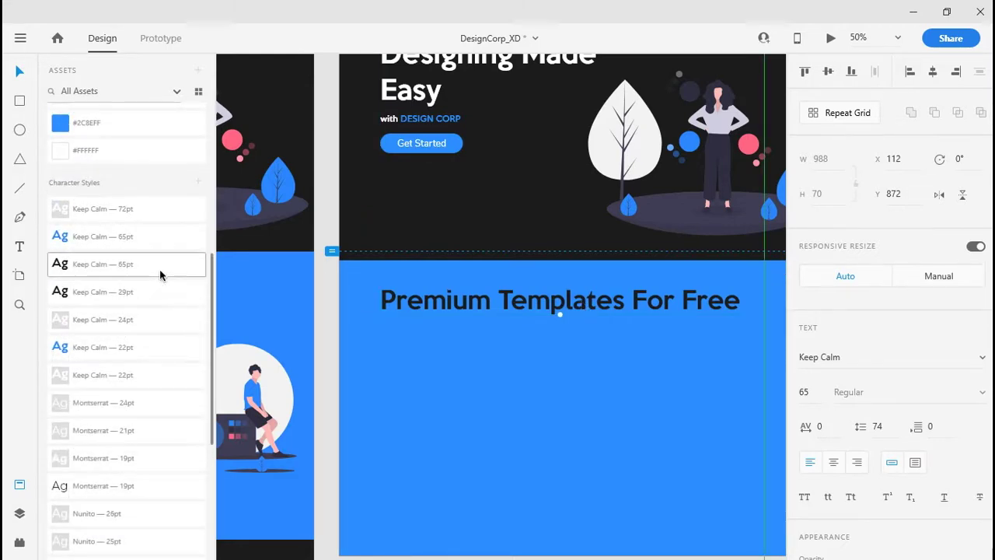
double_click(535, 305)
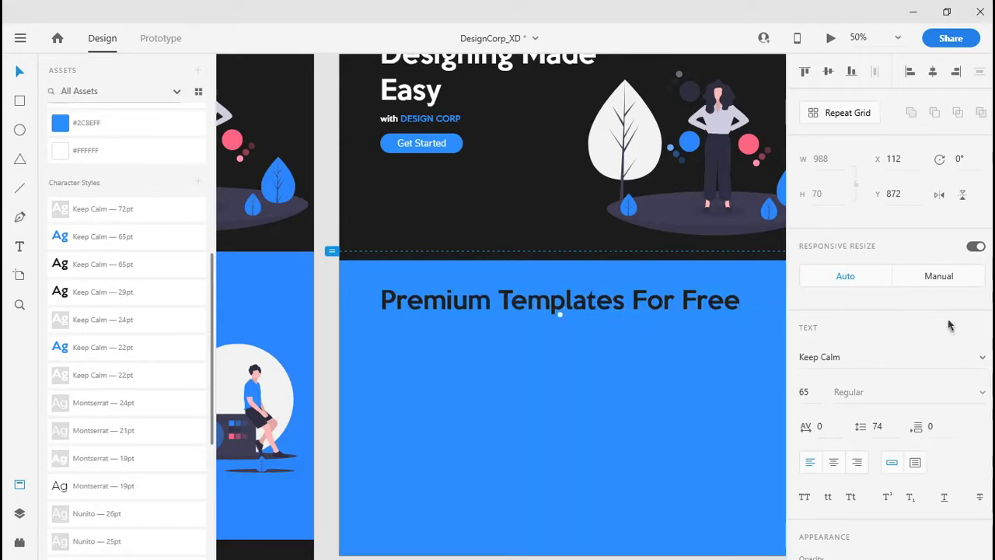
scroll(929, 444, "down", 4)
left_click(915, 311)
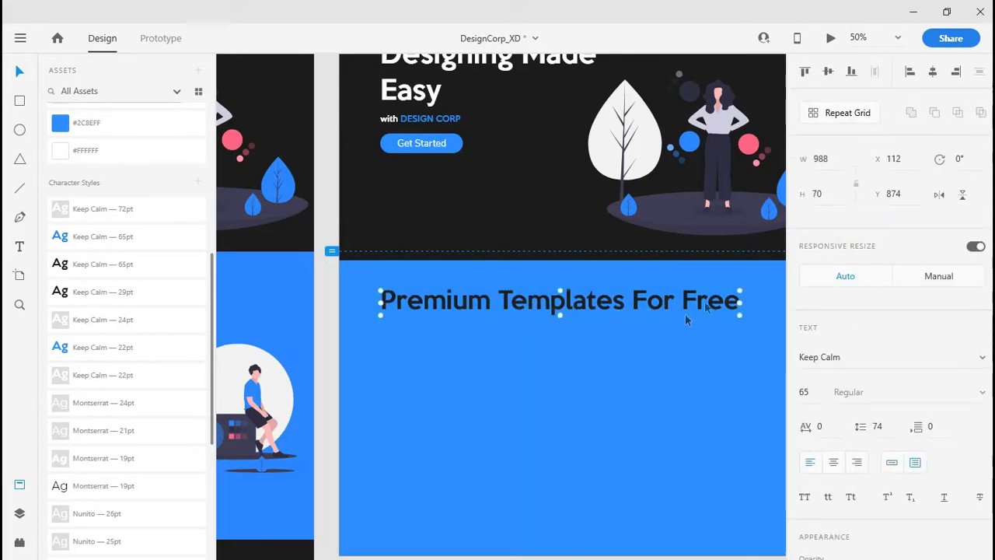
left_click_drag(560, 321, 561, 385)
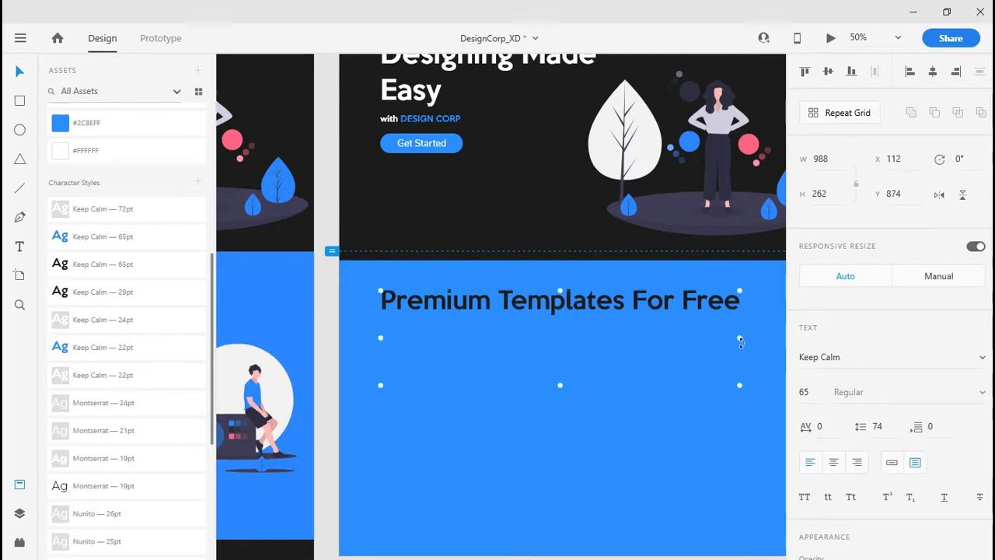
left_click_drag(740, 336, 670, 352)
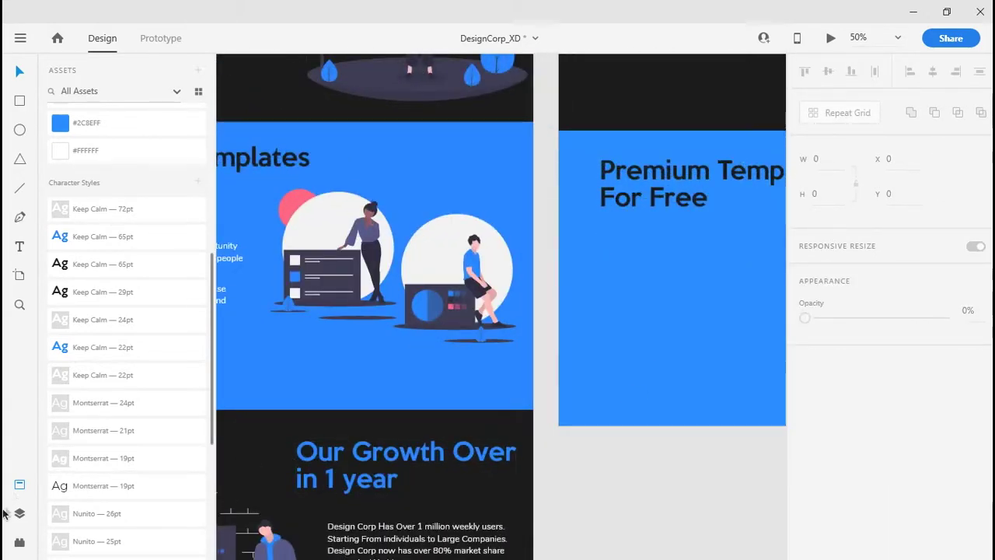
Step: Replace the capitalised "For" in the Premium Templates heading with lowercase "for", comparing with the original design
left_click(19, 485)
left_click_drag(537, 355, 761, 391)
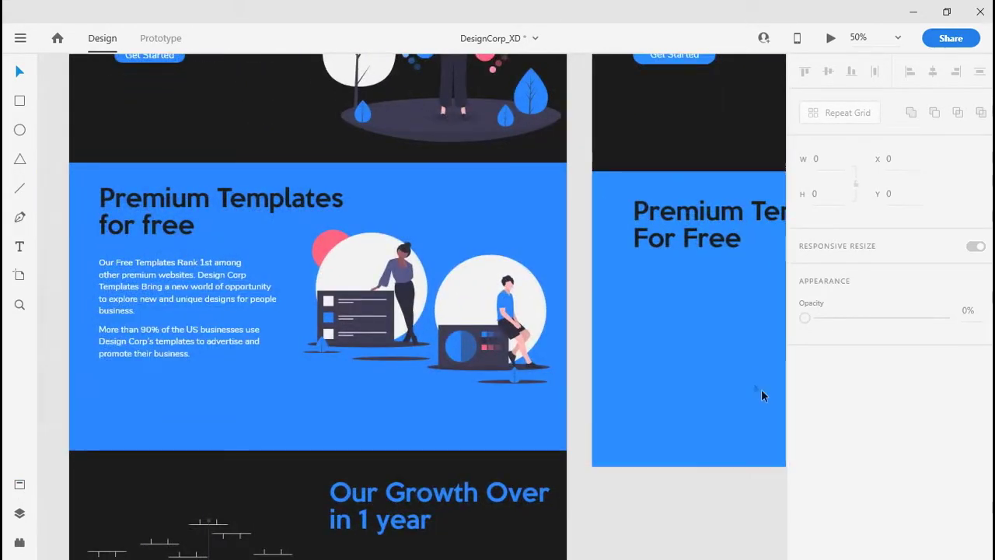
double_click(649, 243)
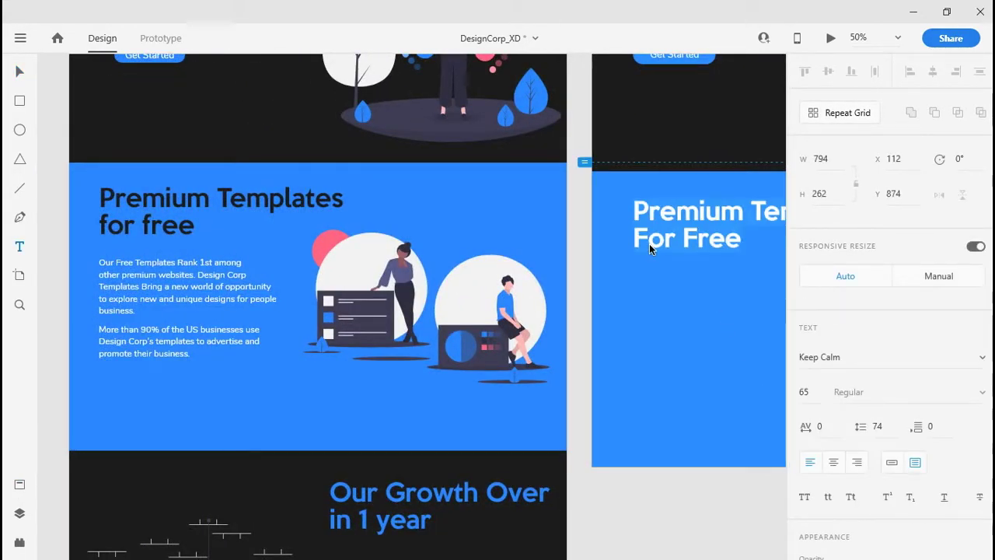
double_click(650, 243)
key("BackSpace")
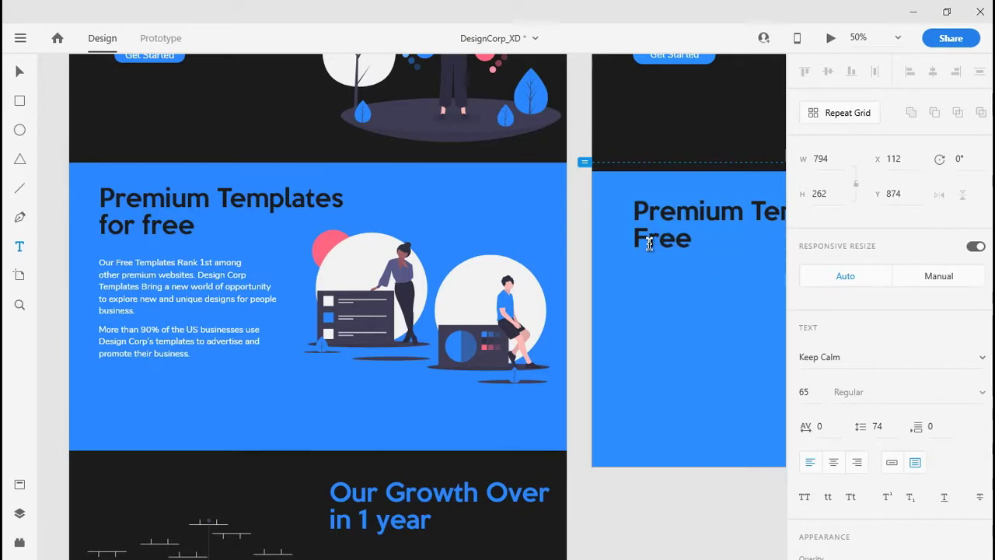
type("fforor")
key("BackSpace")
key("BackSpace")
key("BackSpace")
key("BackSpace")
key("BackSpace")
key("BackSpace")
key("BackSpace")
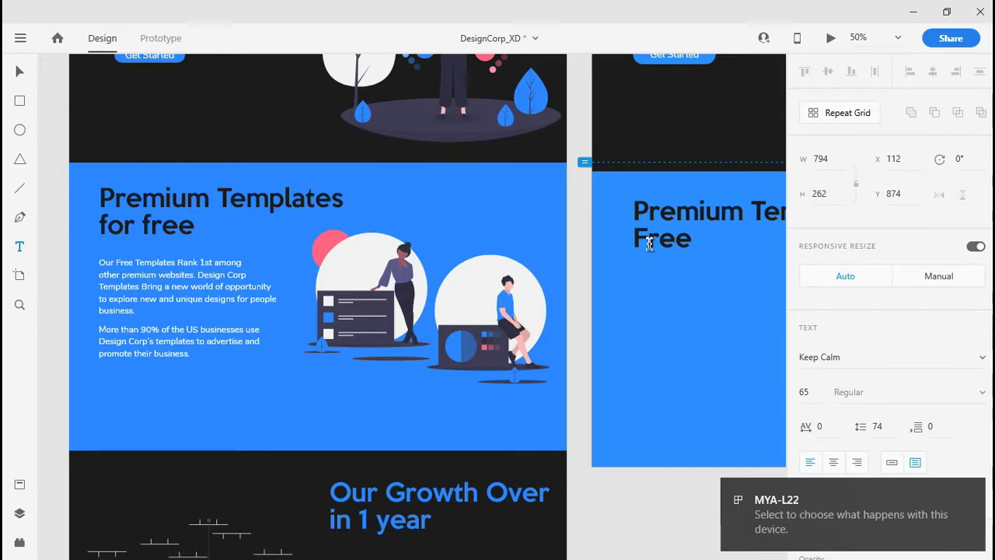
type("or")
key("Escape")
Step: Widen the heading's text box to 838 and remove the stray spaces inside "f or" so it reads "for"
left_click_drag(733, 323, 358, 325)
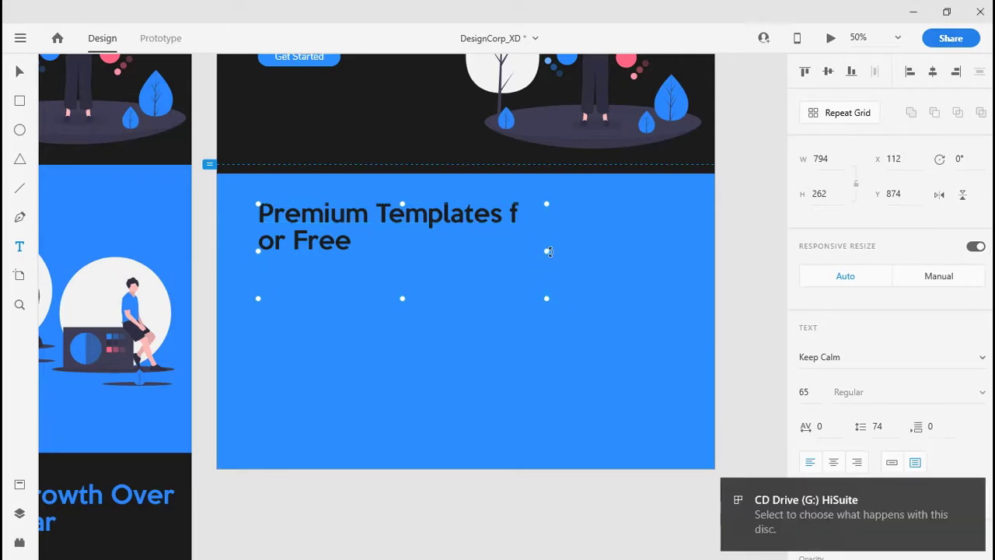
left_click_drag(548, 251, 563, 251)
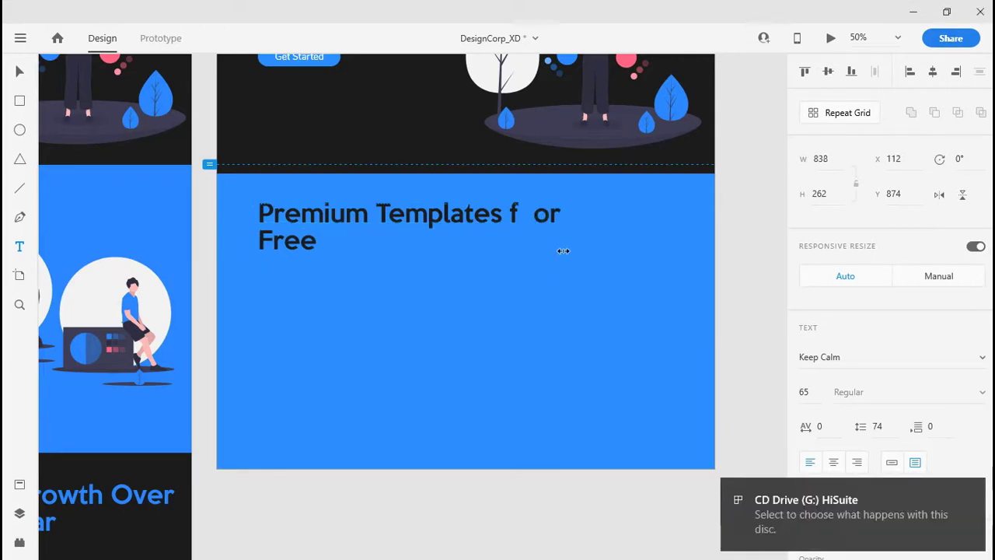
double_click(543, 220)
left_click(532, 219)
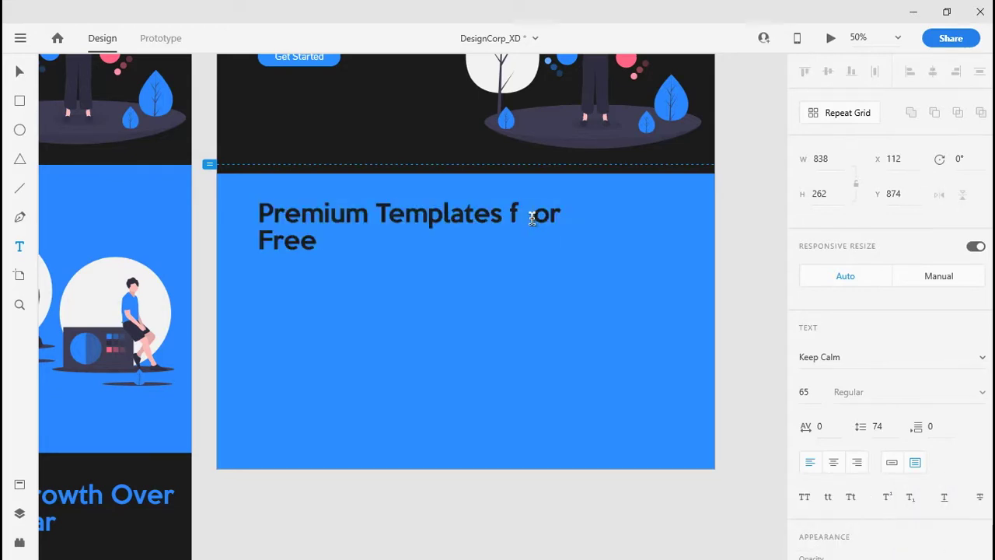
key("BackSpace")
key("BackSpace")
type("v")
key("BackSpace")
key("Escape")
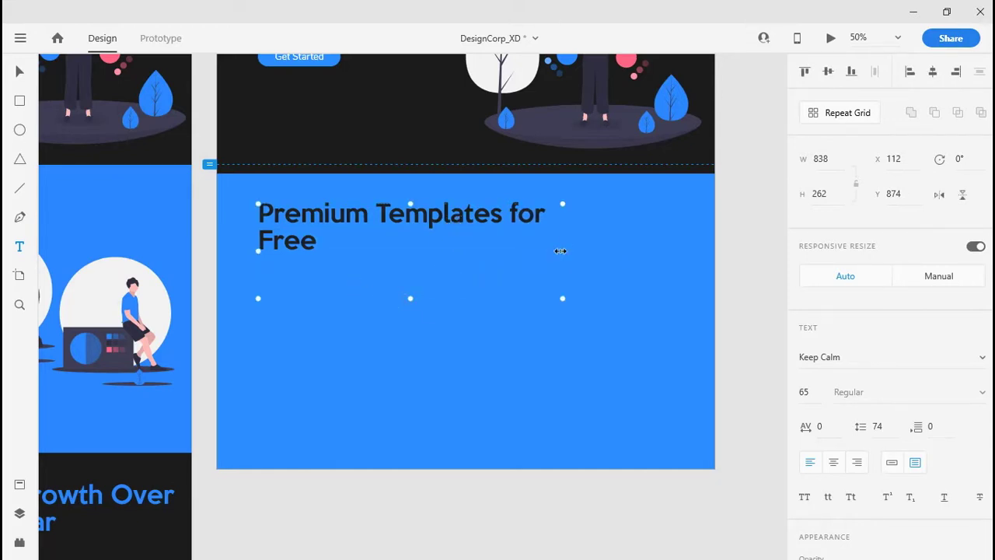
Step: Narrow the heading's text box to 784 and move it to X 80, Y 872
left_click_drag(560, 250, 542, 251)
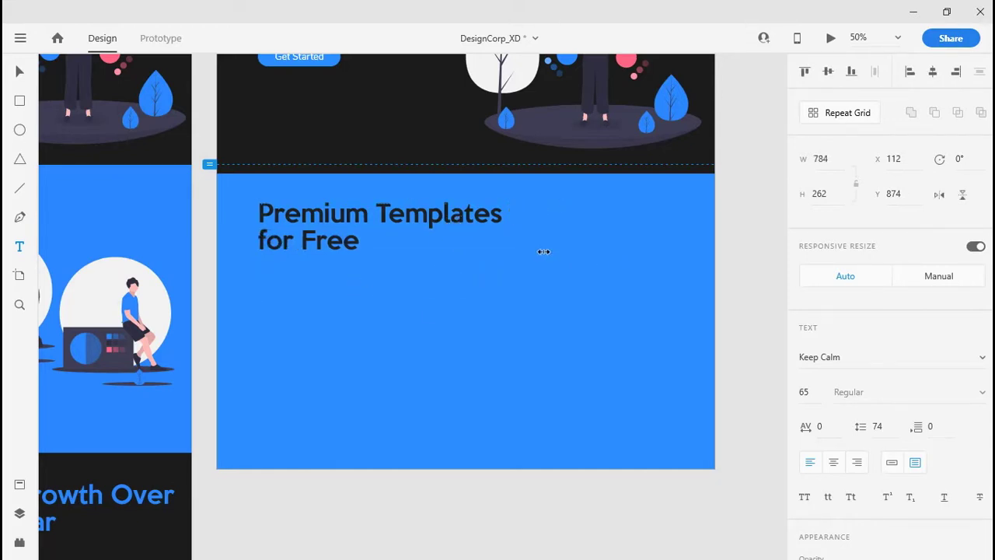
left_click(365, 409)
mouse_move(292, 242)
left_mouse_down()
mouse_move(271, 233)
mouse_move(280, 239)
left_mouse_up()
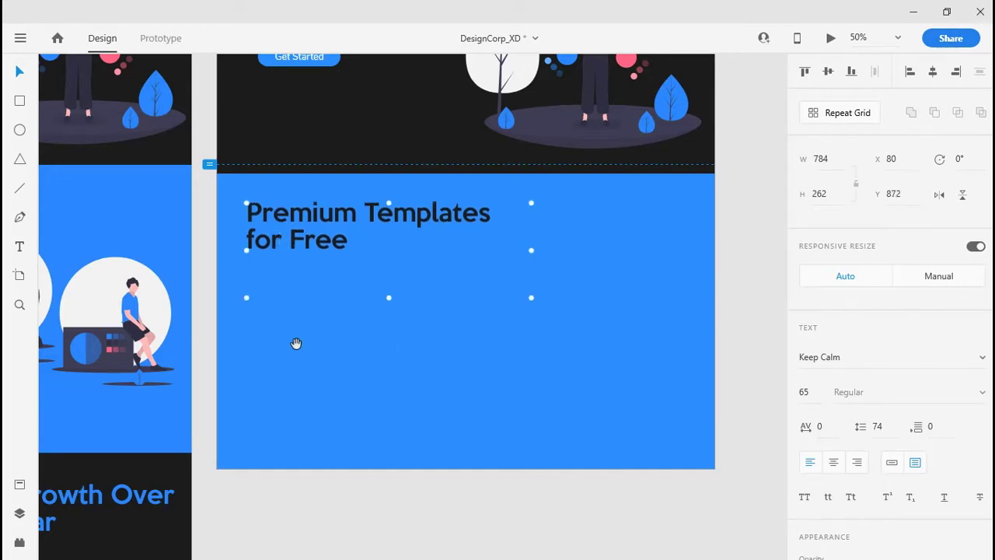
Step: Copy the text of the first paragraph under "Premium Templates for free" in the original design
left_click_drag(298, 343, 654, 250)
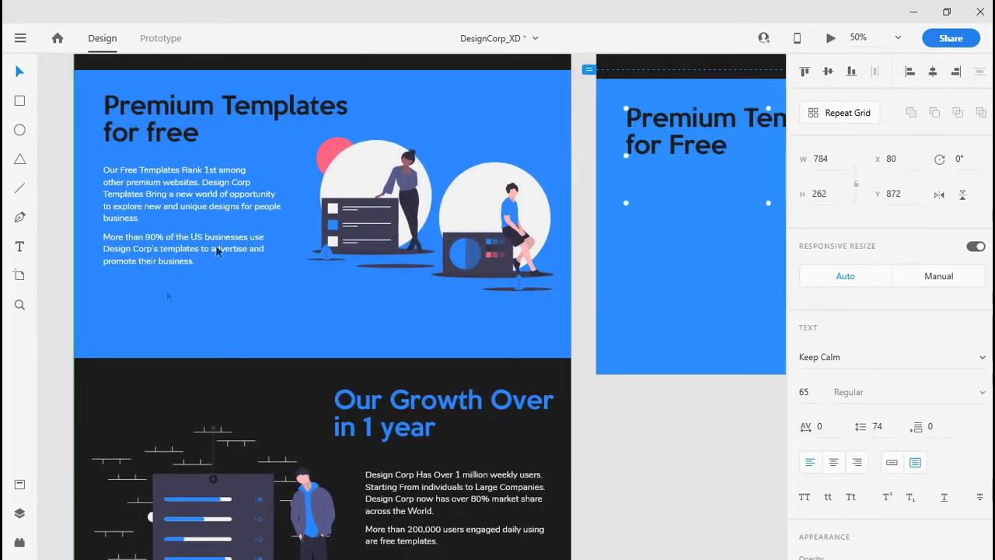
left_click(140, 391)
double_click(173, 201)
double_click(172, 201)
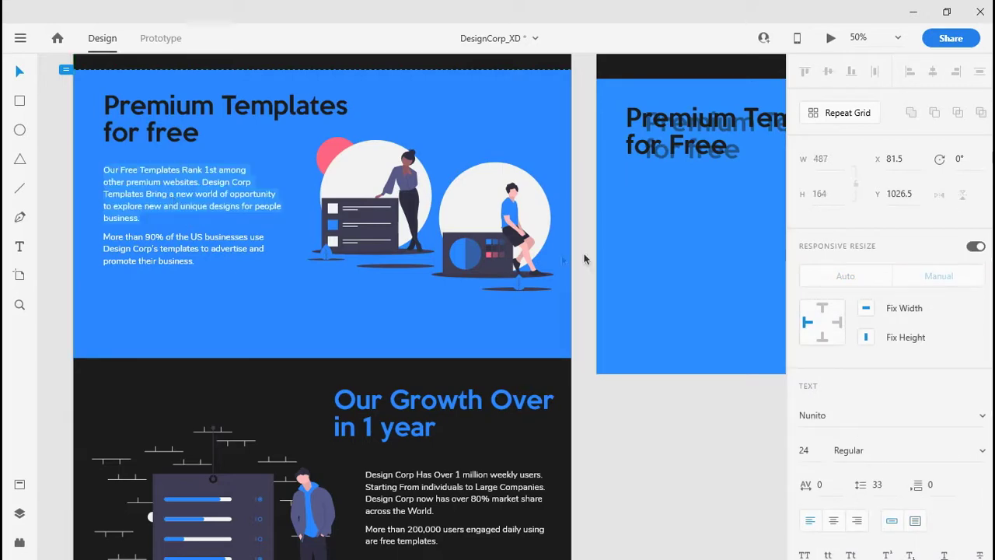
key("Escape")
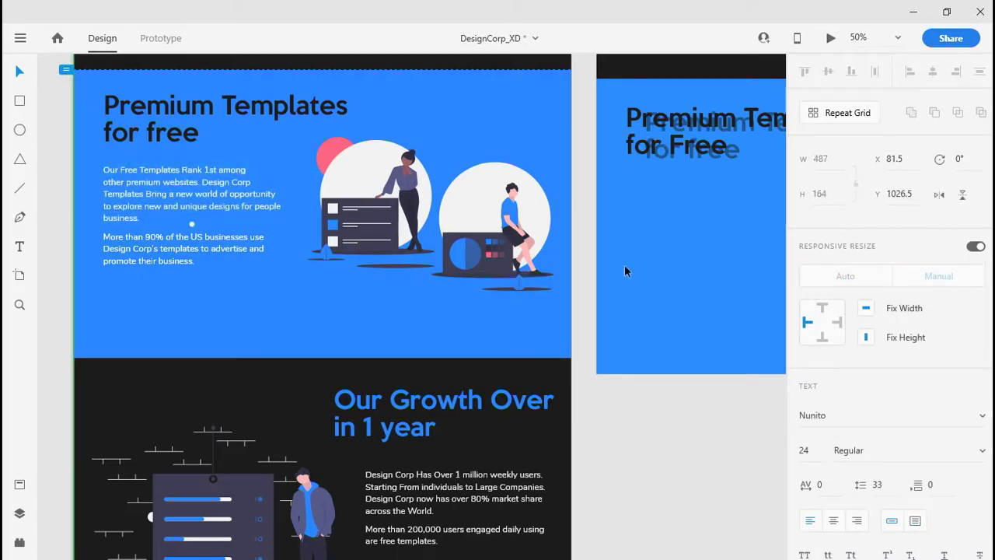
Step: Paste the copied paragraph as new text below the heading in the new blue section
key("t")
scroll(606, 268, "right", 8)
scroll(606, 269, "up", 2)
left_click(395, 255)
type("Our Free Templates Rank 1st among other premium websites. Design Corp Templates Bring a new world of opportunity to explore new and unique designs for people business.")
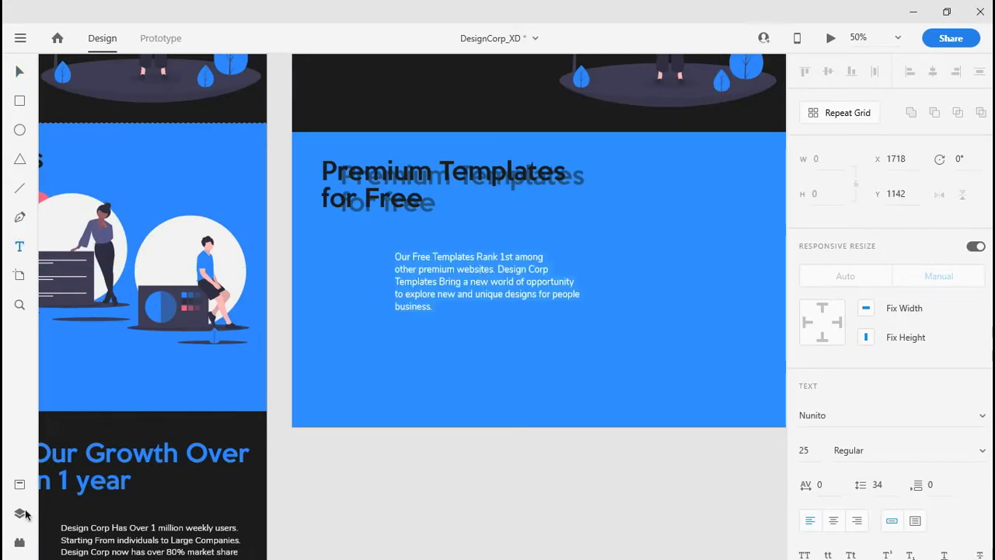
Step: Try the Keep Calm 24pt and Nunito 26pt character styles on the pasted paragraph
left_click(19, 485)
scroll(156, 260, "down", 5)
scroll(155, 259, "up", 4)
scroll(155, 265, "up", 2)
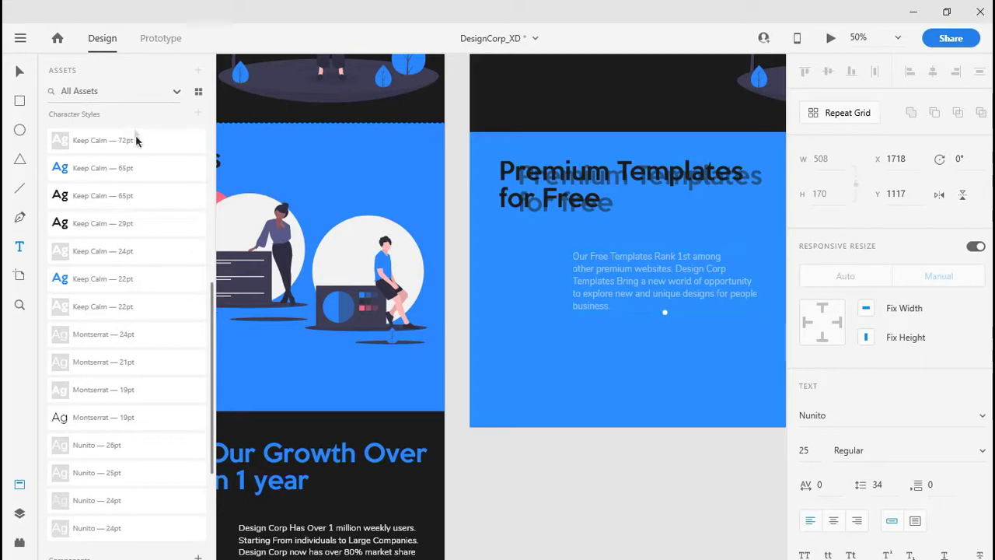
left_click(134, 262)
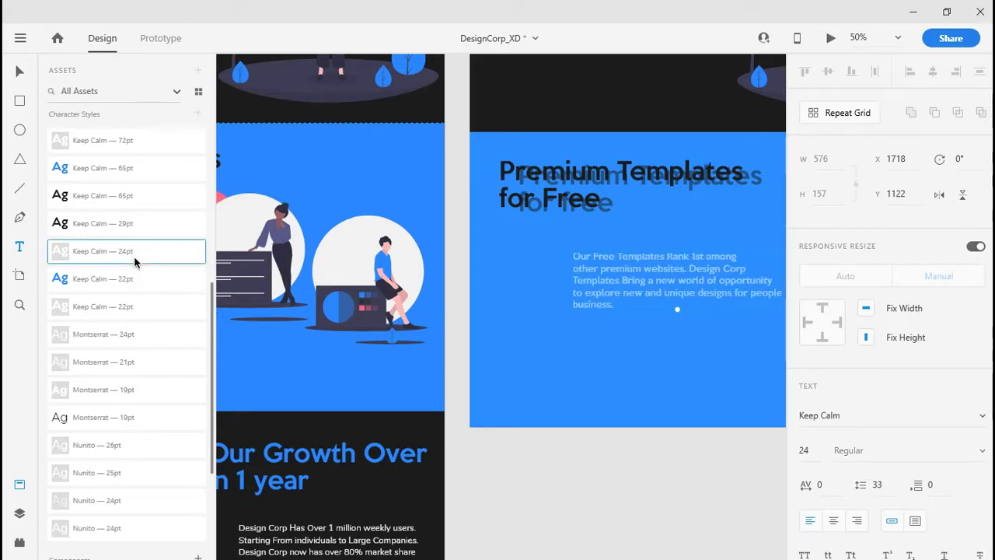
scroll(133, 412, "down", 2)
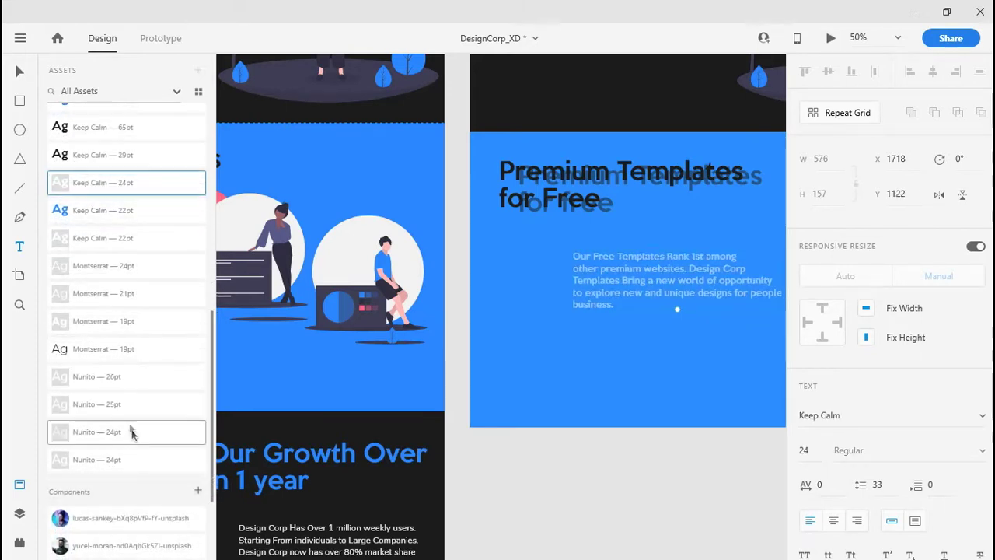
left_click(130, 390)
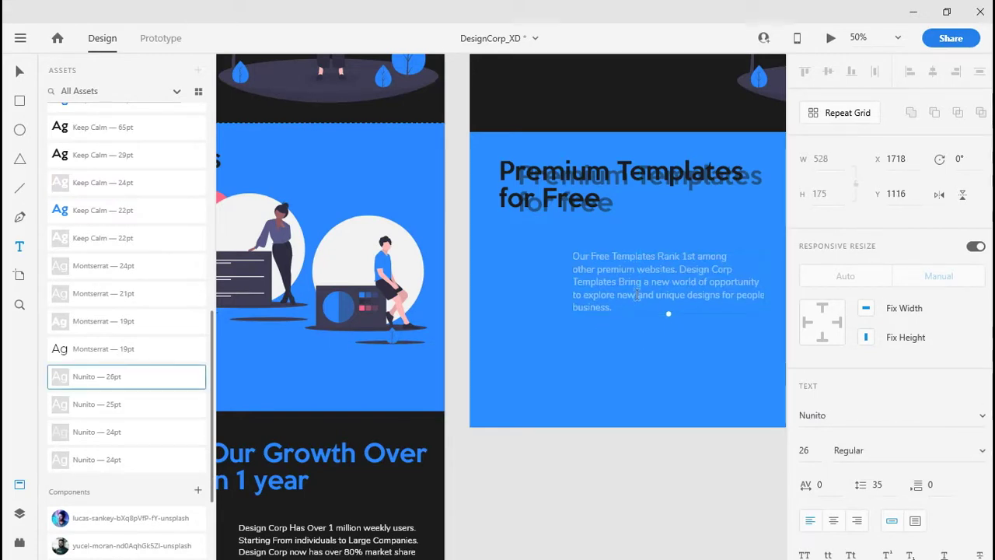
Step: Try the Nunito 24pt, Nunito 25pt, Montserrat 19pt and Nunito 26pt character styles on the faded paragraph
left_click_drag(624, 302, 579, 262)
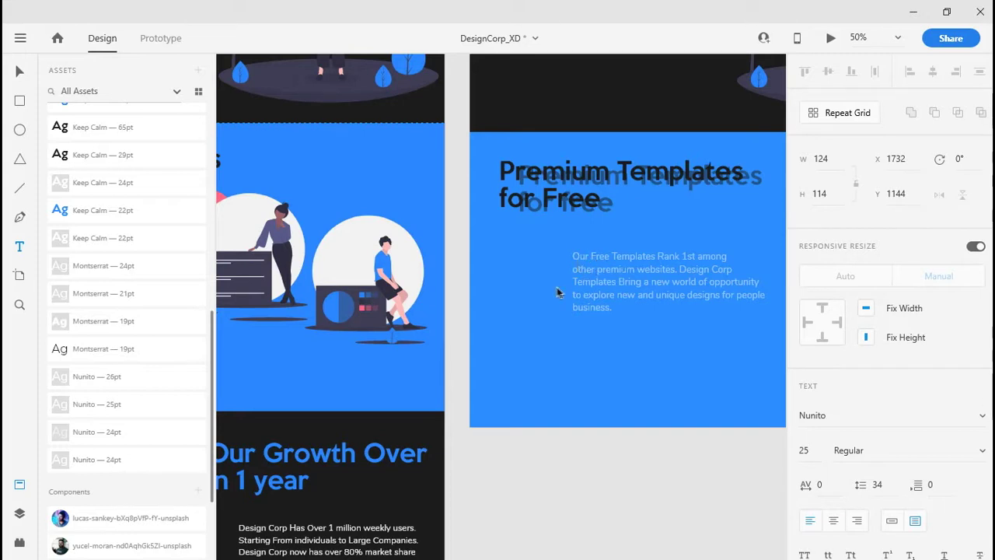
left_click(100, 435)
left_click(111, 405)
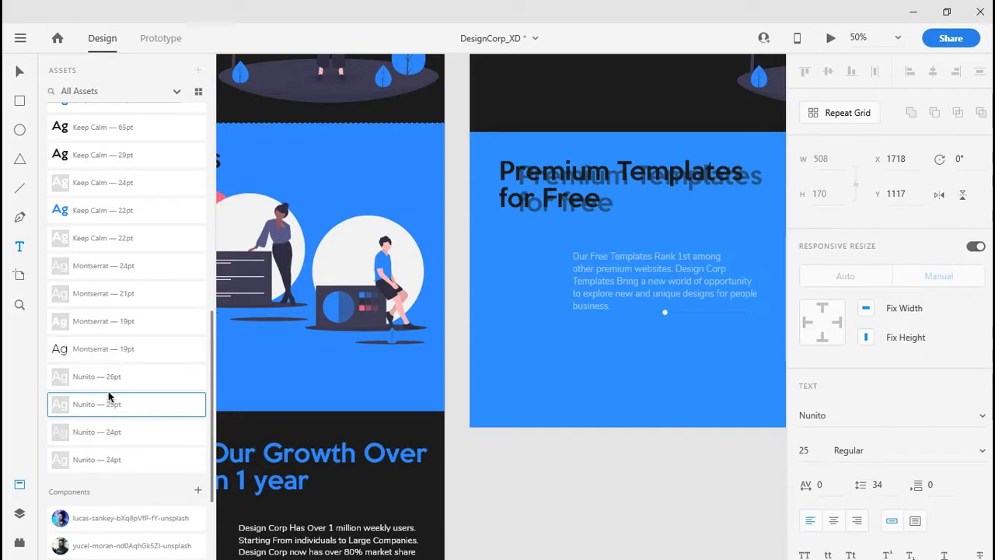
left_click(112, 350)
left_click(112, 378)
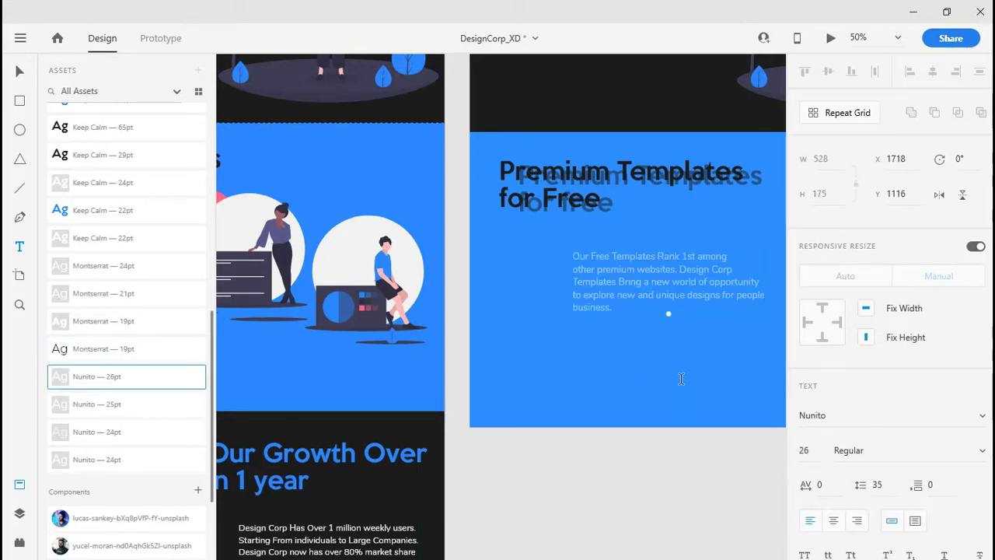
Step: Toggle Responsive Resize off and on, and try to select and move the pasted paragraph
left_click(973, 249)
left_click(973, 249)
left_click_drag(622, 395, 529, 392)
left_click(553, 378)
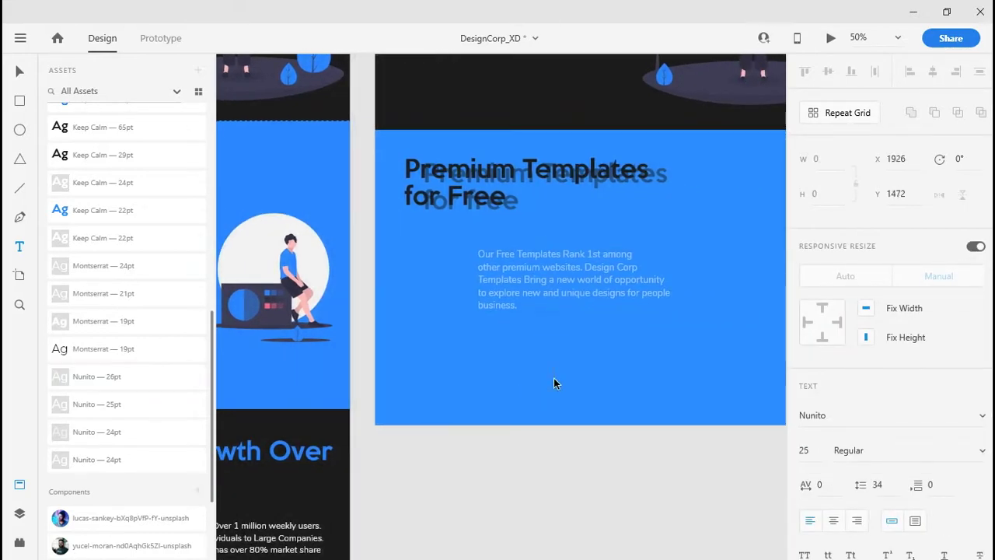
type("v")
left_click(537, 277)
left_click_drag(514, 281, 588, 290)
left_click(511, 303)
Step: Undo the paragraph paste along with its style and position changes
key("ctrl+z")
key("ctrl+z")
key("ctrl+z")
key("ctrl+z")
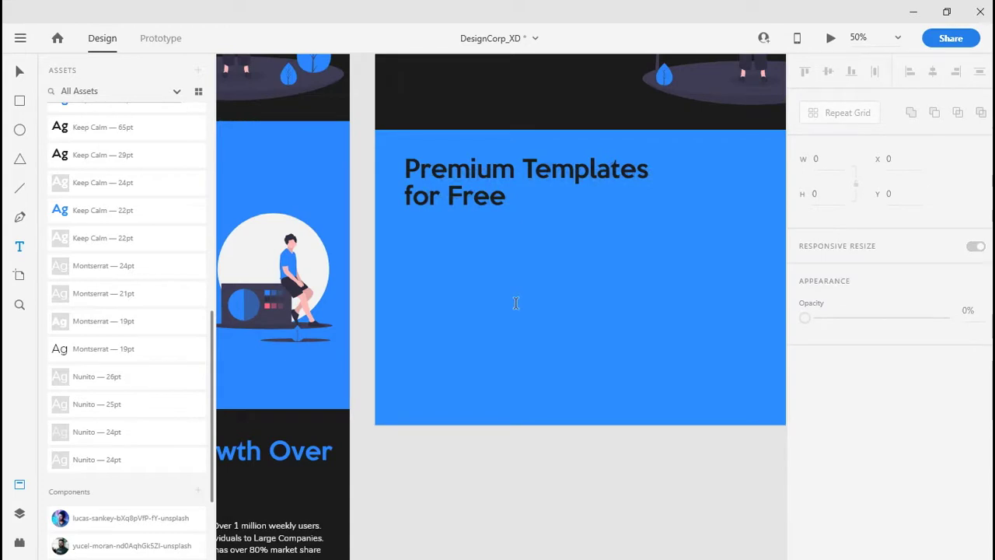
key("ctrl+z")
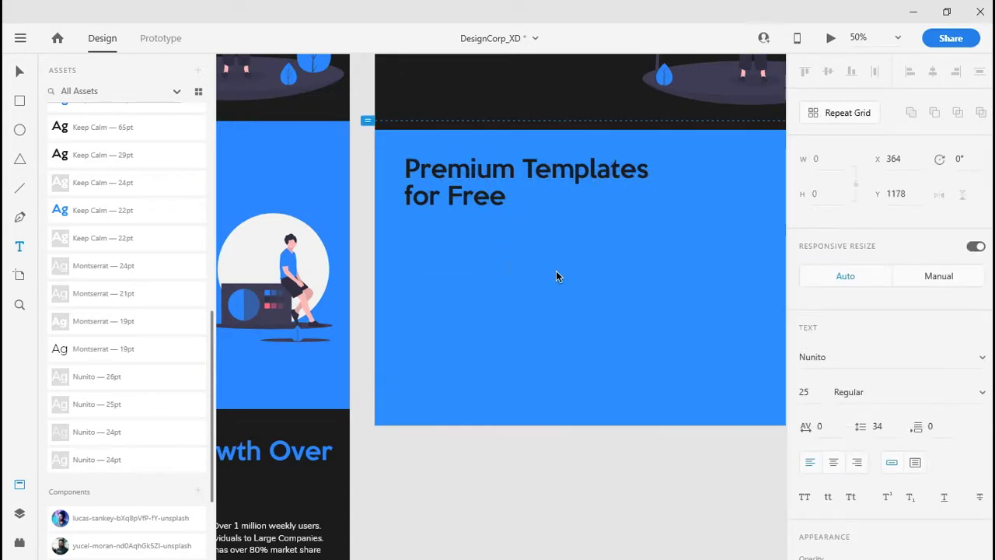
Step: Paste the "Our Free Templates Rank 1st" paragraph as point text in the blue section and align it under the heading at X 80, Y 1075
type("Our Free Templates Rank 1st among other premium websites. Design Corp Templates Bring a new world of opportunity to explore new and unique designs for people business.")
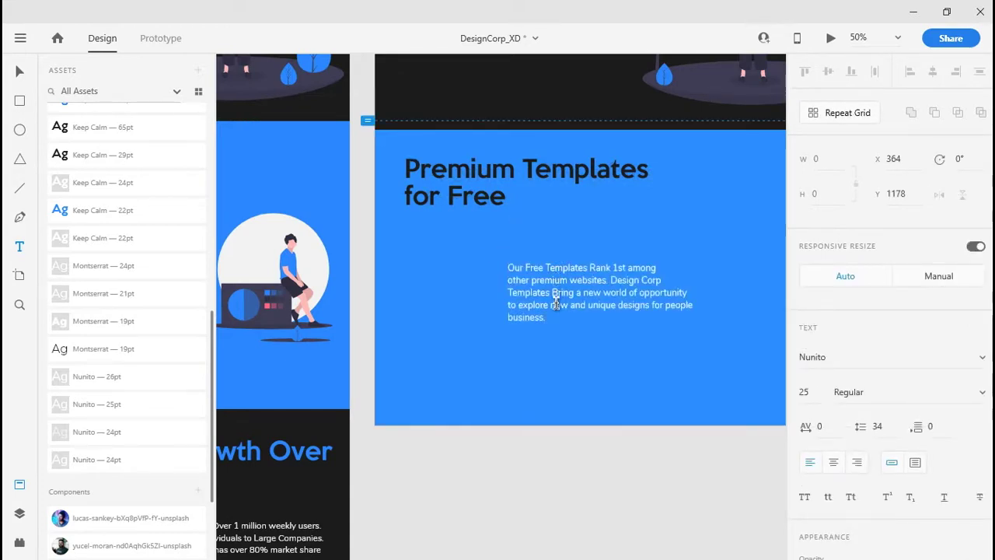
type("v")
key("BackSpace")
key("Escape")
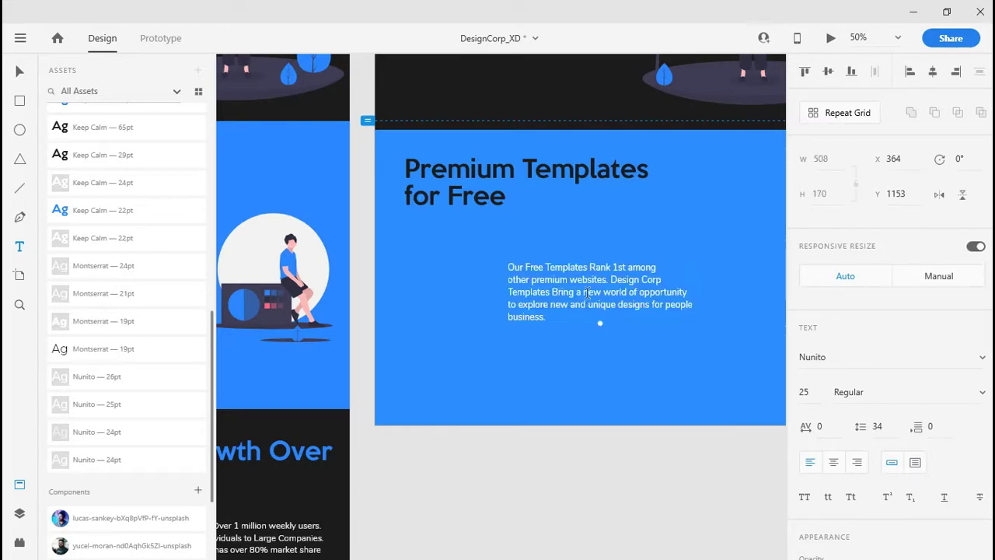
key("v")
left_click_drag(587, 297, 486, 267)
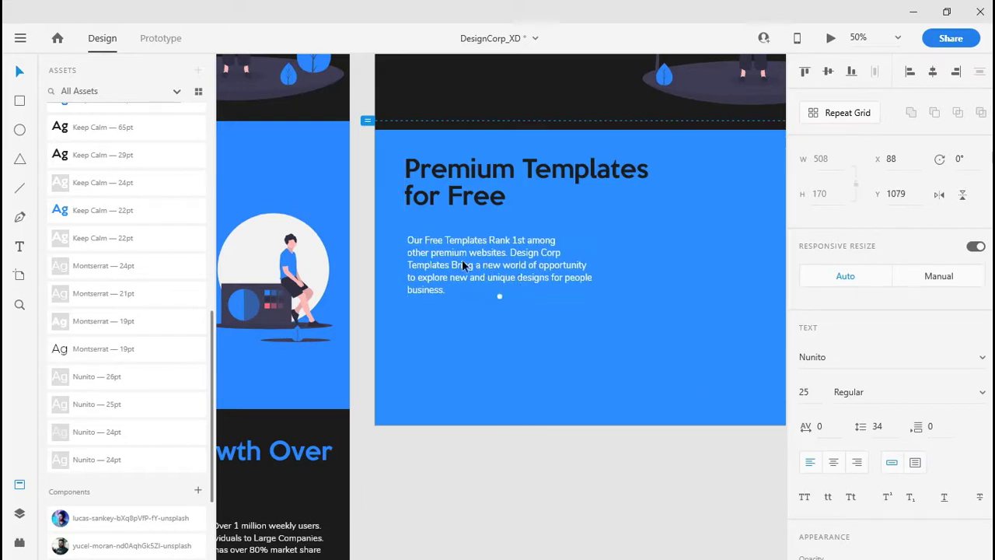
left_click_drag(468, 259, 460, 257)
Step: Check the font settings of the first paragraph in the original design's Premium Templates section, keeping its text intact
left_click_drag(329, 300, 519, 264)
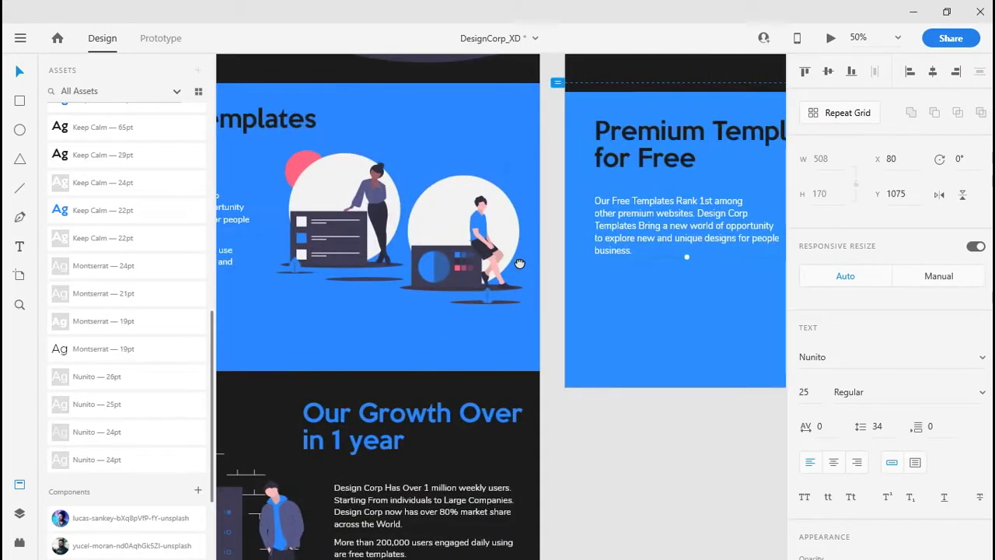
scroll(520, 264, "left", 5)
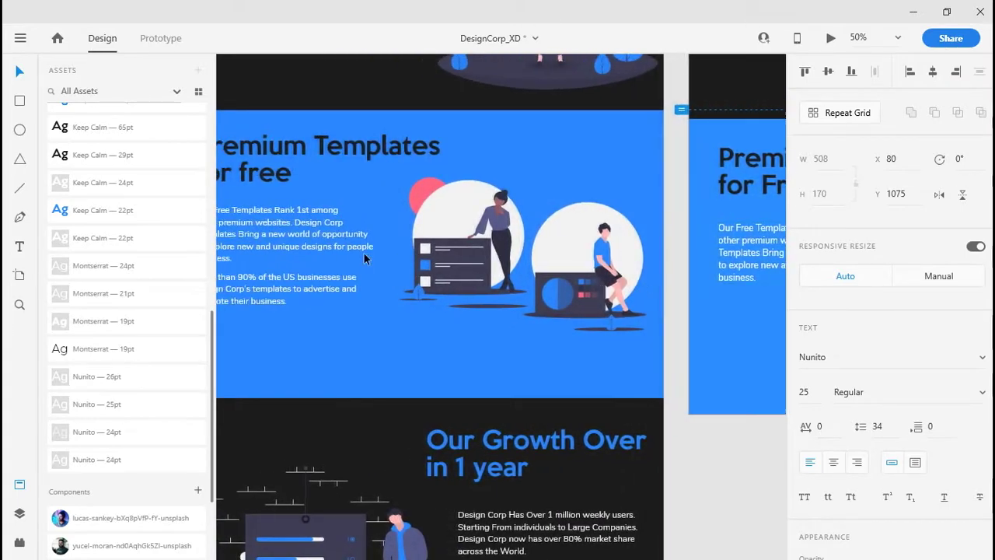
left_click(325, 250)
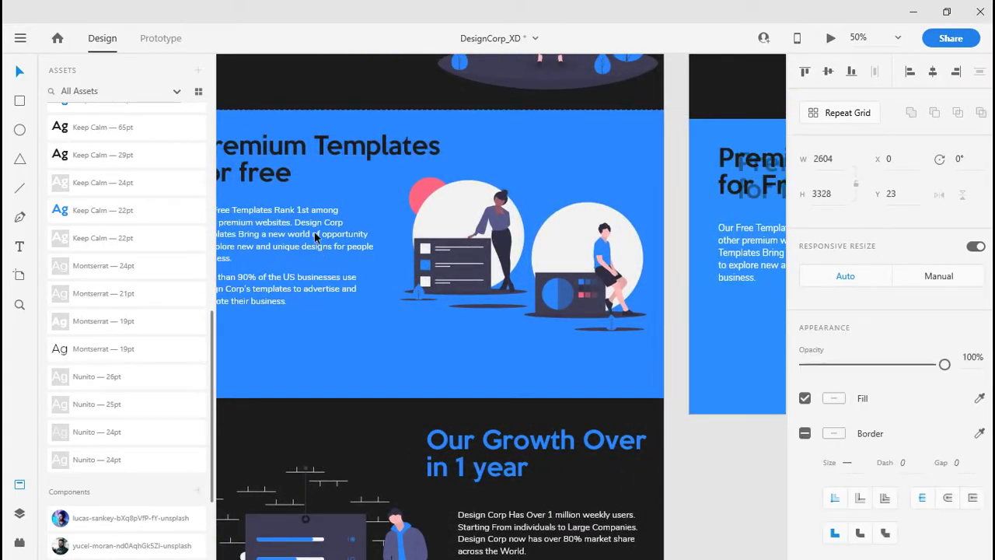
scroll(915, 327, "down", 1)
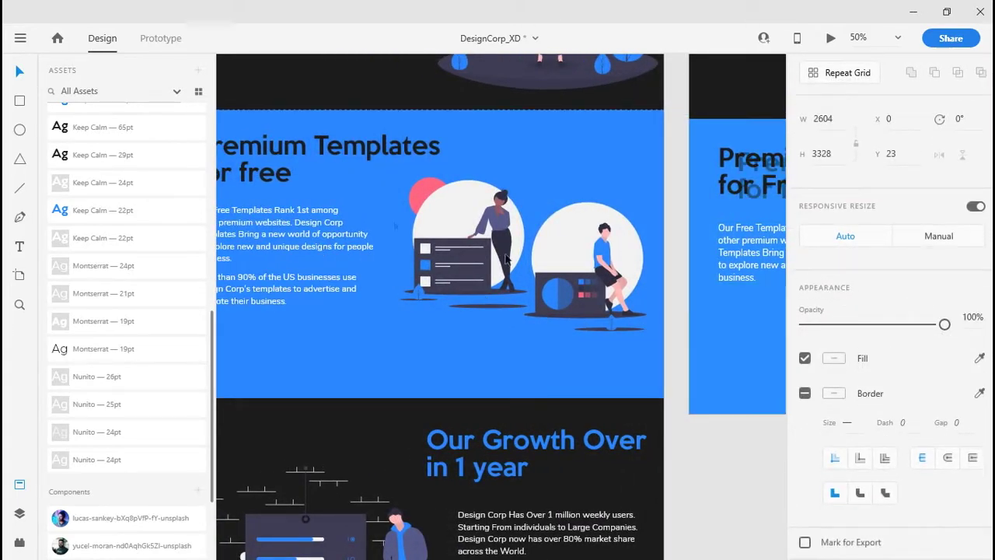
double_click(288, 211)
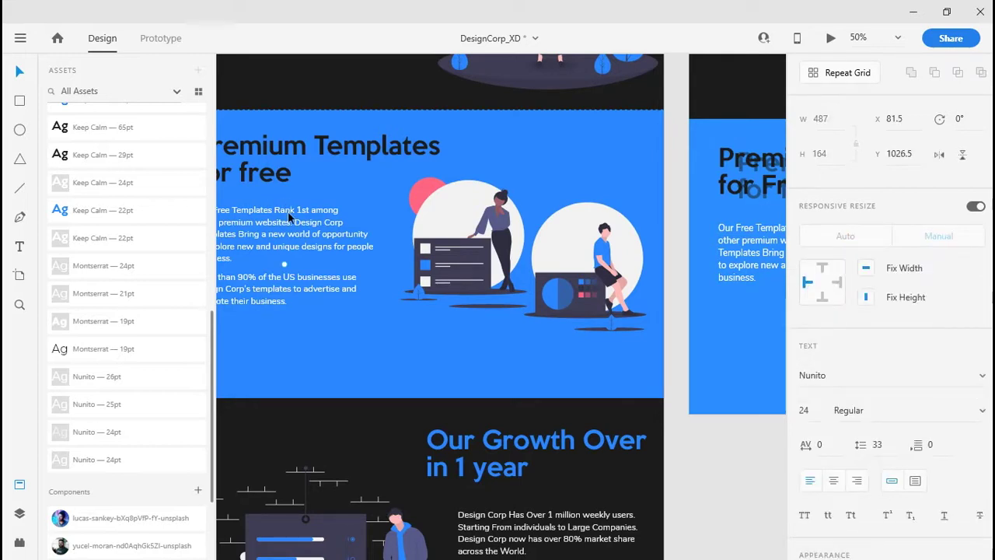
triple_click(288, 211)
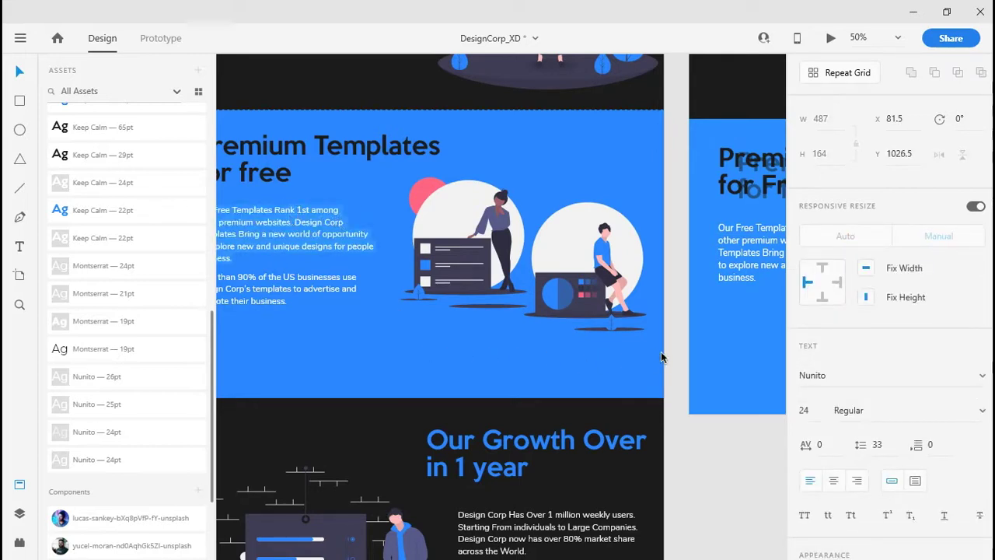
key("BackSpace")
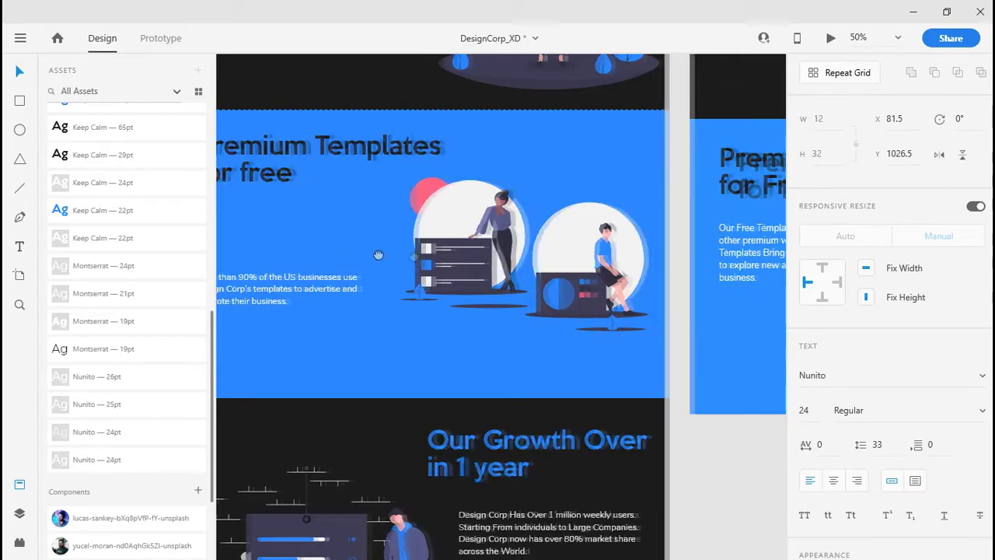
key("ctrl+z")
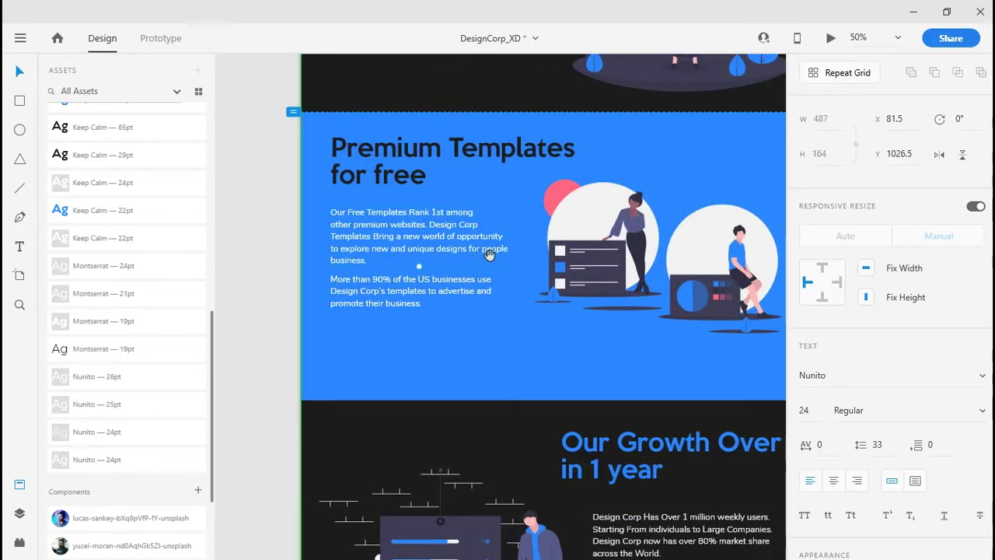
Step: Set the new "Our Free Templates Rank 1st" paragraph's font size to 24 and move it to X 90, Y 1068
scroll(477, 254, "right", 5)
left_click(652, 350)
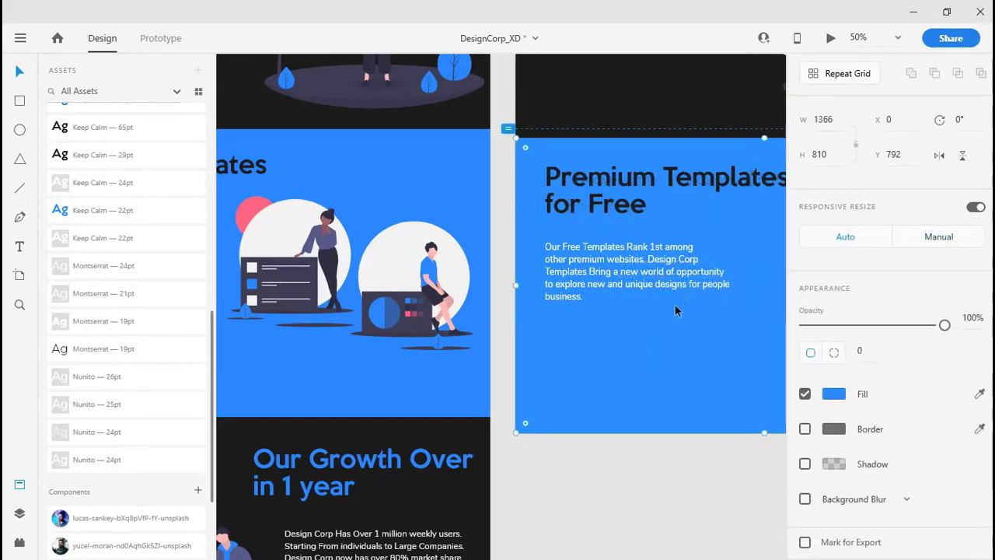
scroll(672, 304, "right", 4)
left_click(595, 269)
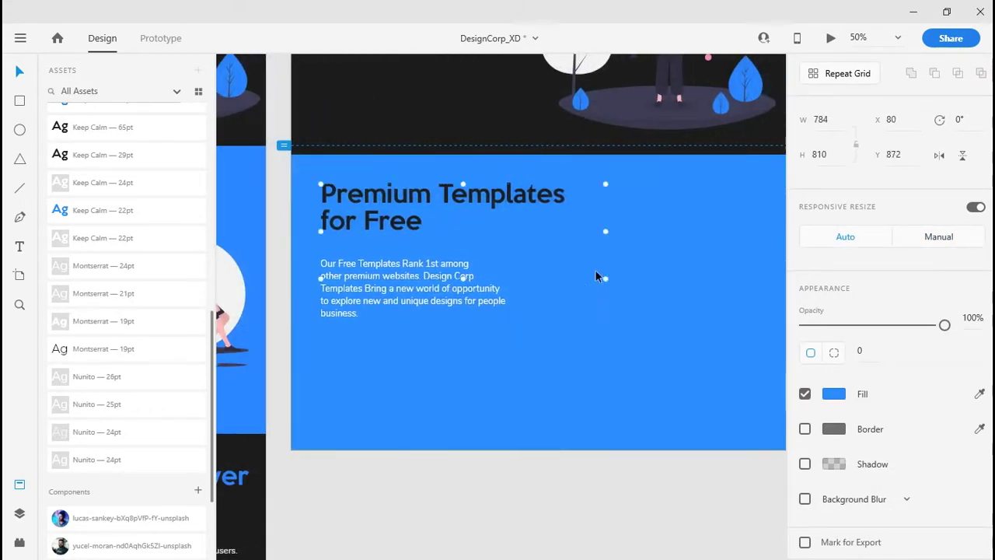
double_click(437, 270)
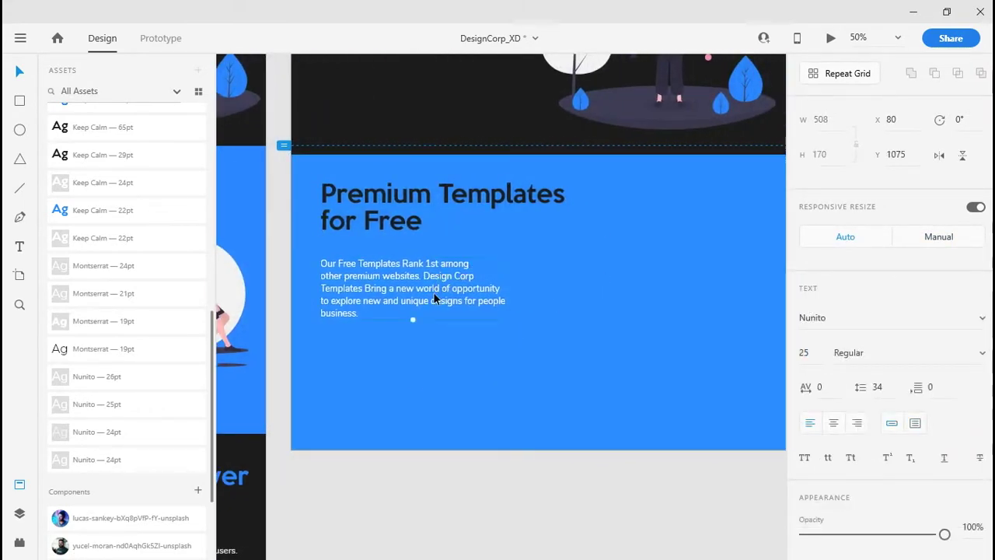
left_click(422, 316)
double_click(413, 306)
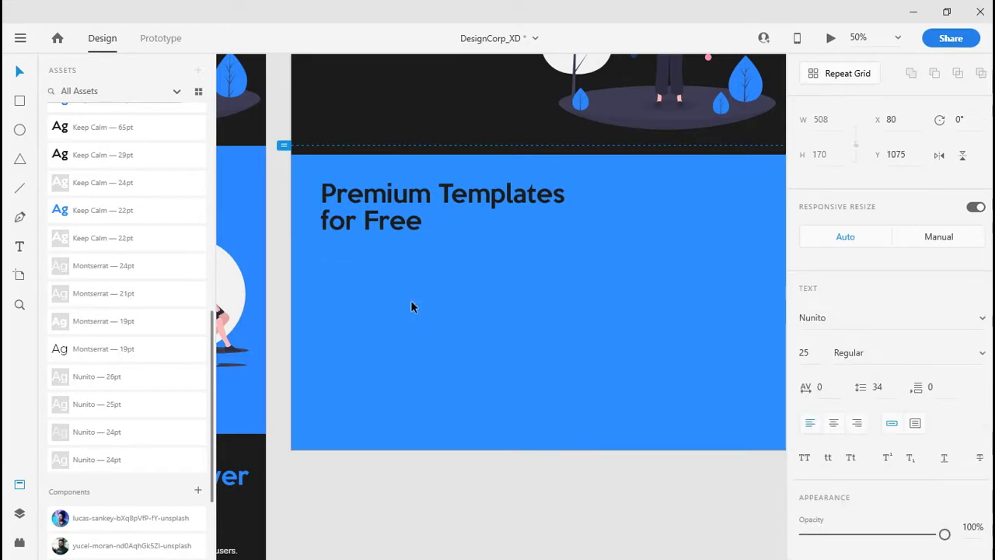
left_click(818, 354)
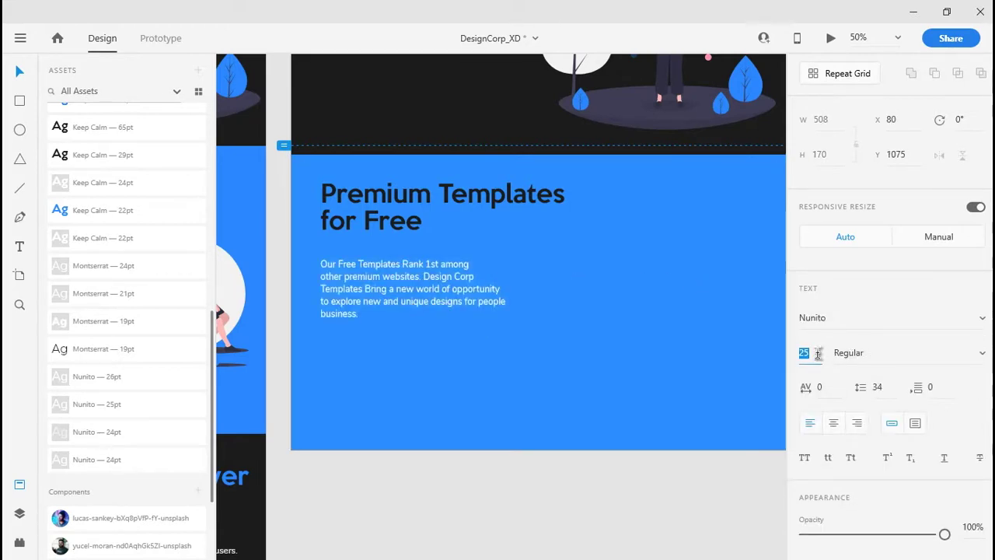
type("24")
key("Return")
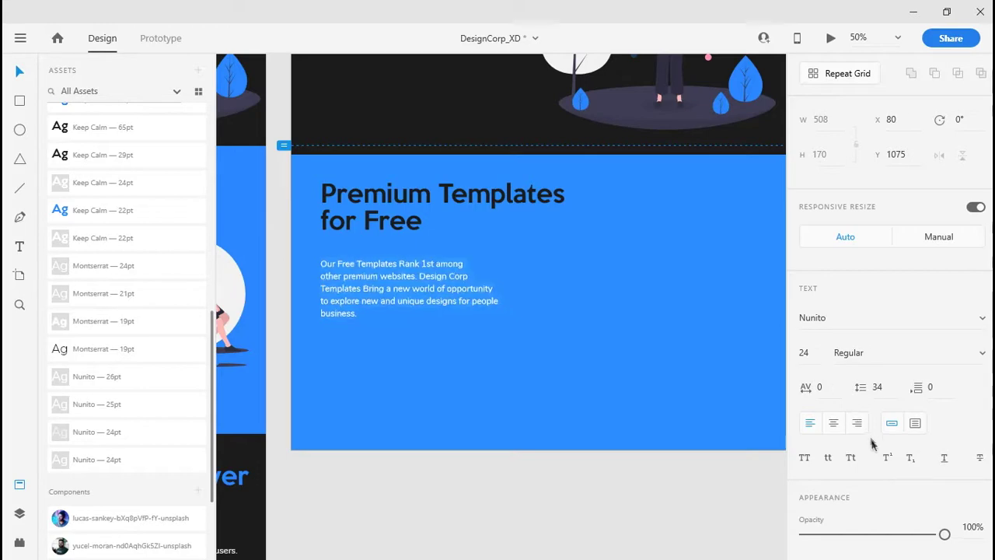
left_click_drag(330, 354, 638, 292)
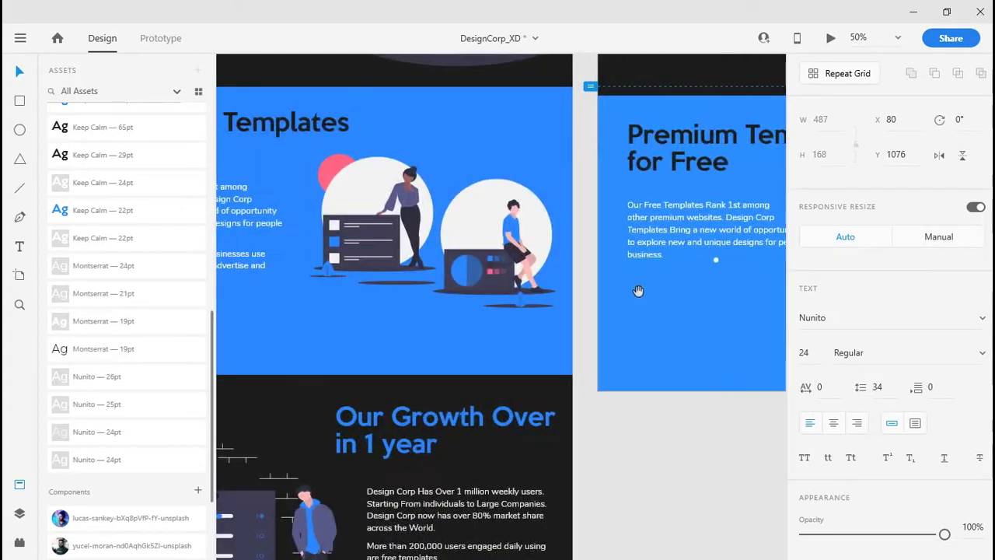
left_click_drag(675, 254, 678, 233)
Step: Copy the text of the "More than 90% of the US businesses" paragraph from the original design, leaving the original in place
left_click_drag(344, 280, 479, 241)
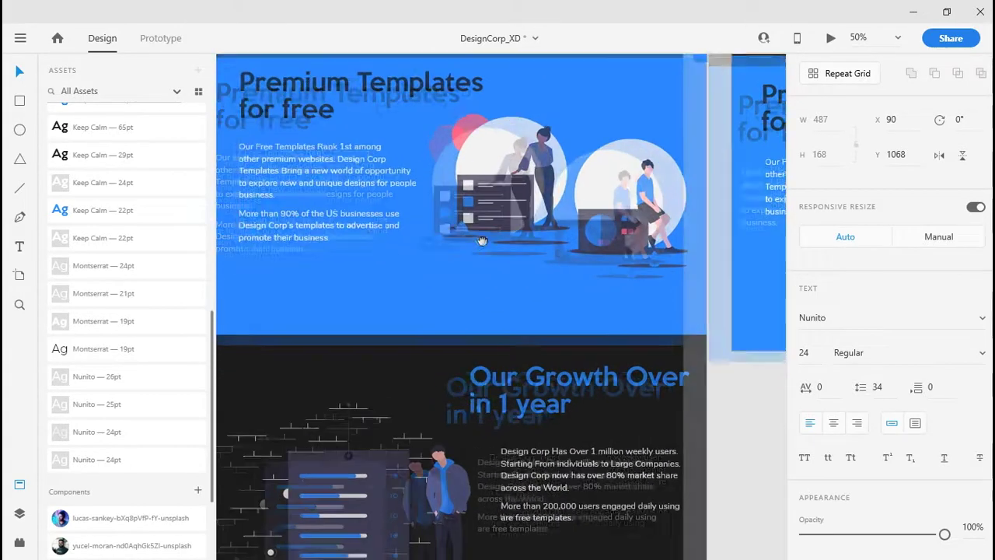
left_click(354, 223)
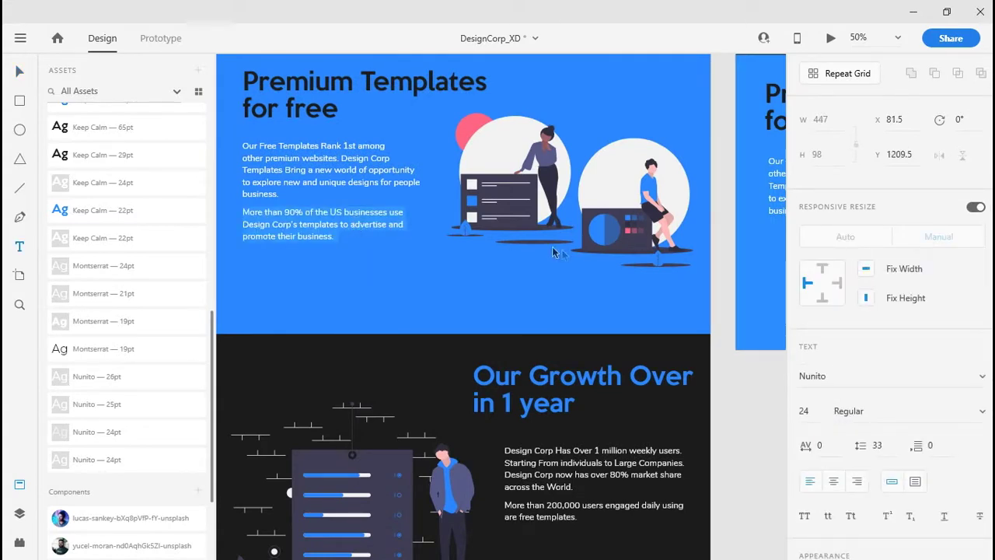
key("Delete")
key("ctrl+z")
left_click_drag(623, 264, 263, 291)
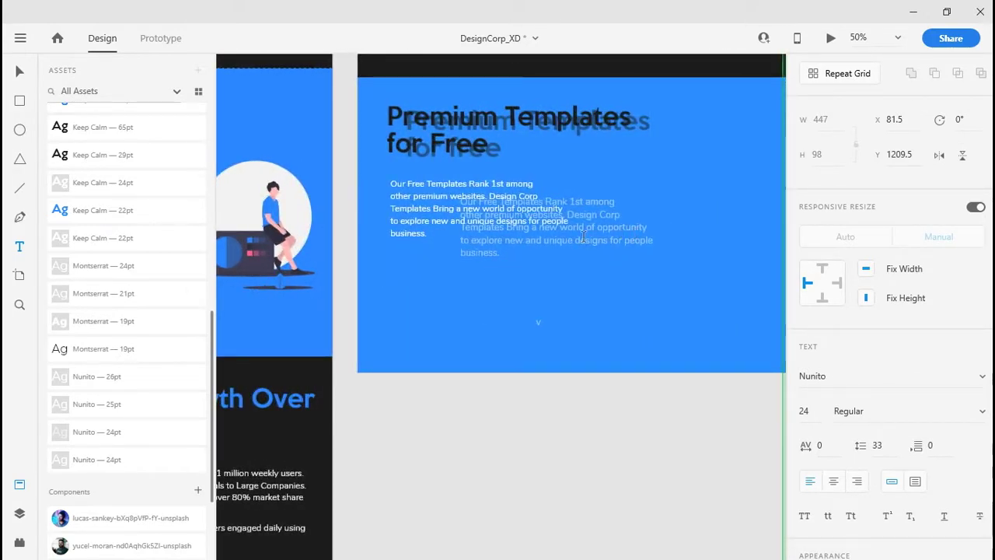
Step: Remove the faded duplicate of the first paragraph and paste the "More than 90% of the US businesses" text below the remaining one
left_click_drag(584, 241, 584, 241)
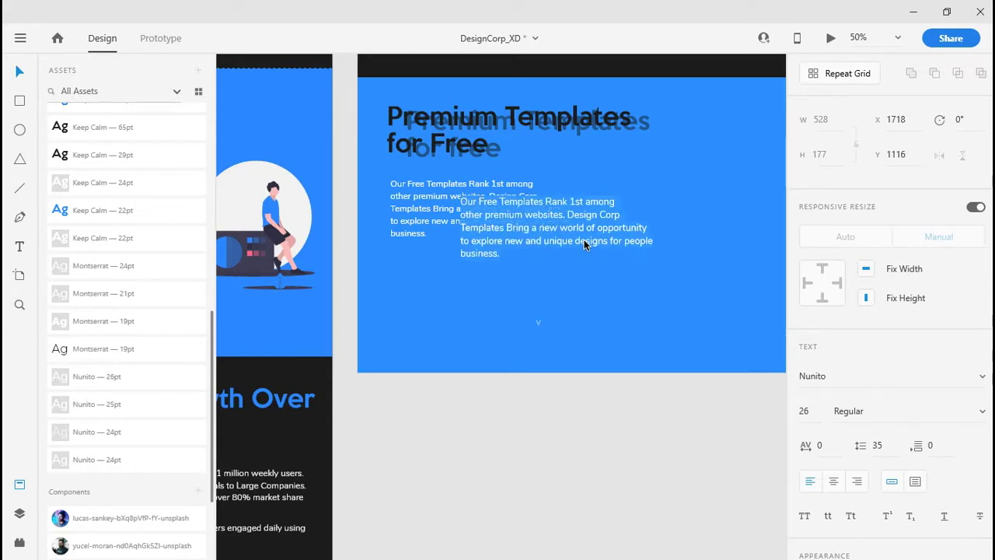
key("t")
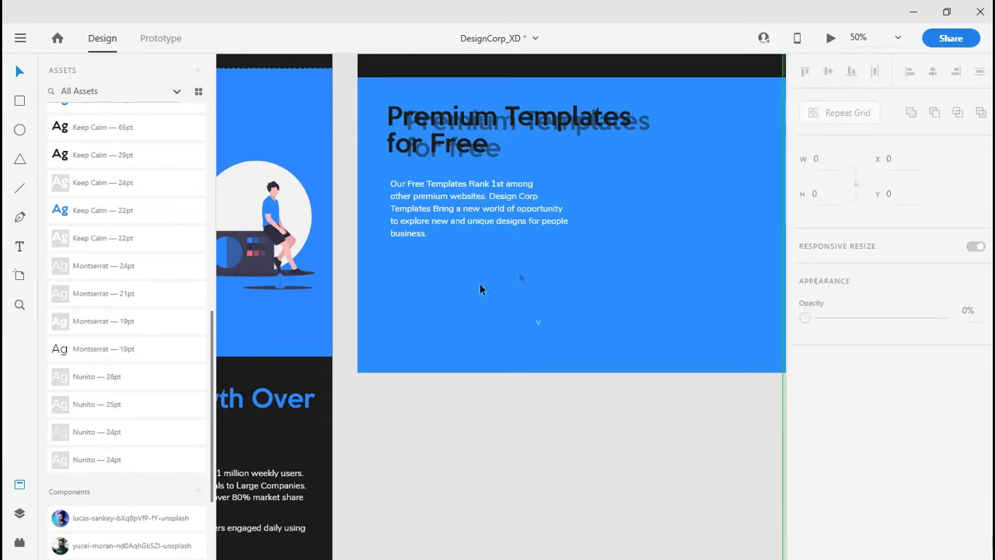
left_click(409, 273)
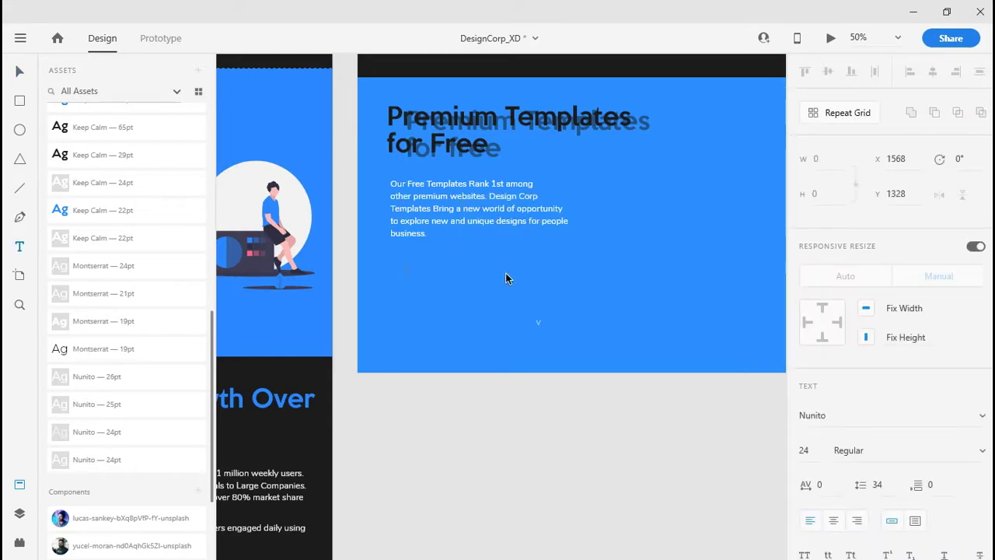
key("ctrl+v")
key("Escape")
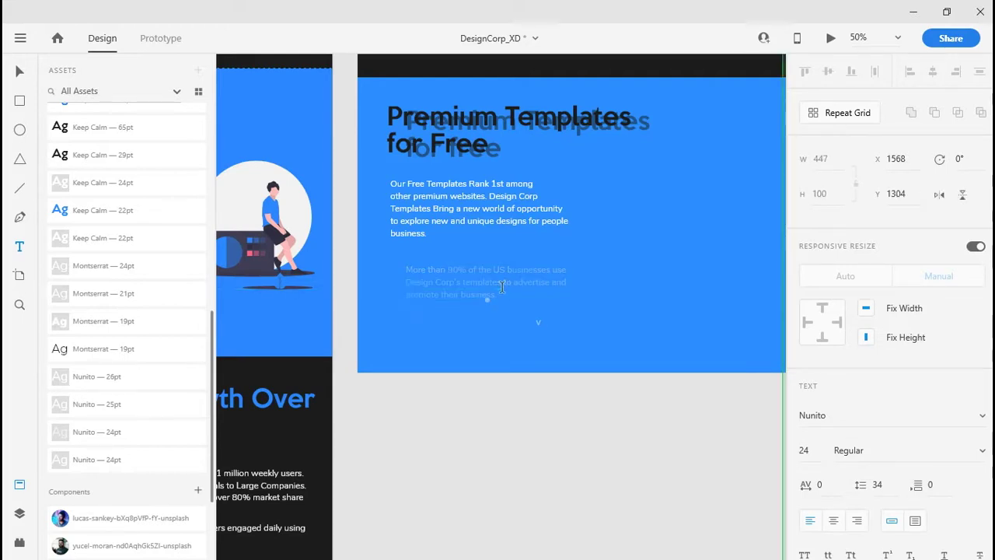
Step: Undo the second paragraph's paste and clear the faded duplicate of the first paragraph from the blue section
key("ctrl+z")
key("ctrl+z")
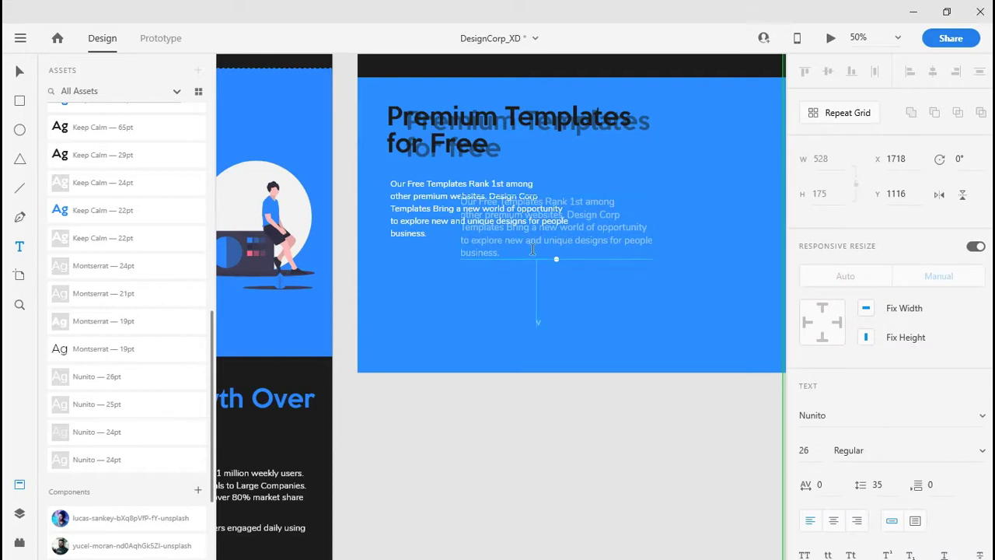
key("ctrl+z")
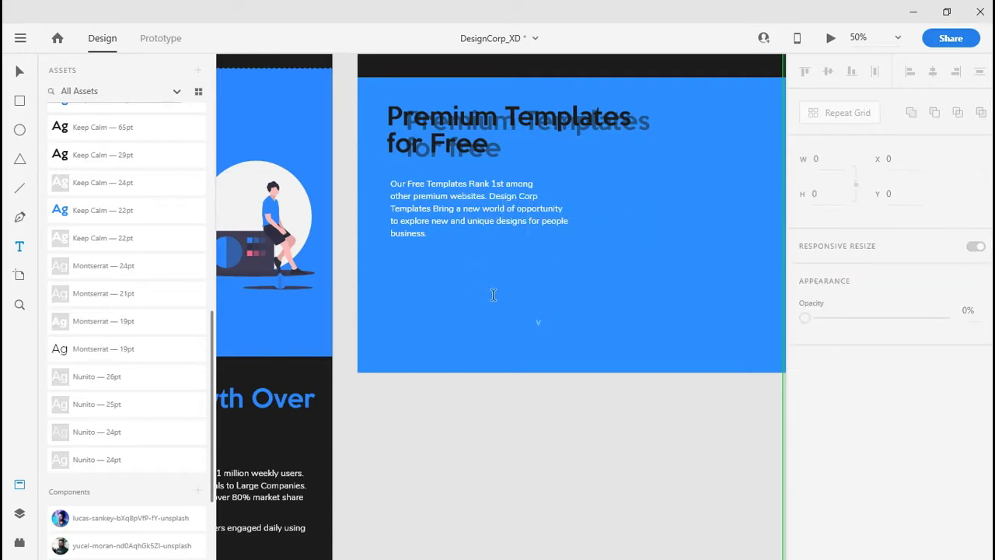
Step: Try to delete the stray "v" text in the blue section, and undo the unintended deletion
left_click(538, 324)
left_click(593, 328)
left_click(594, 327)
key("Delete")
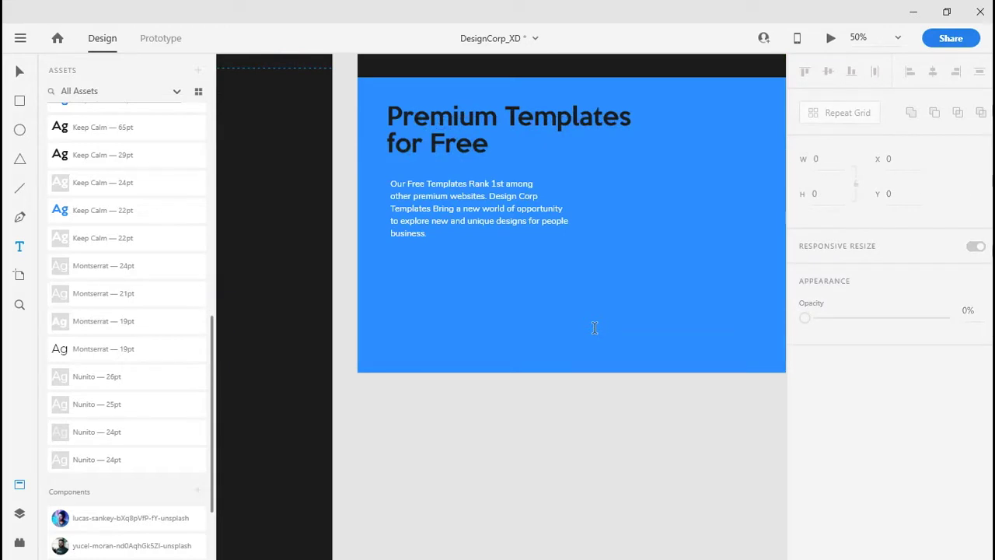
key("ctrl+z")
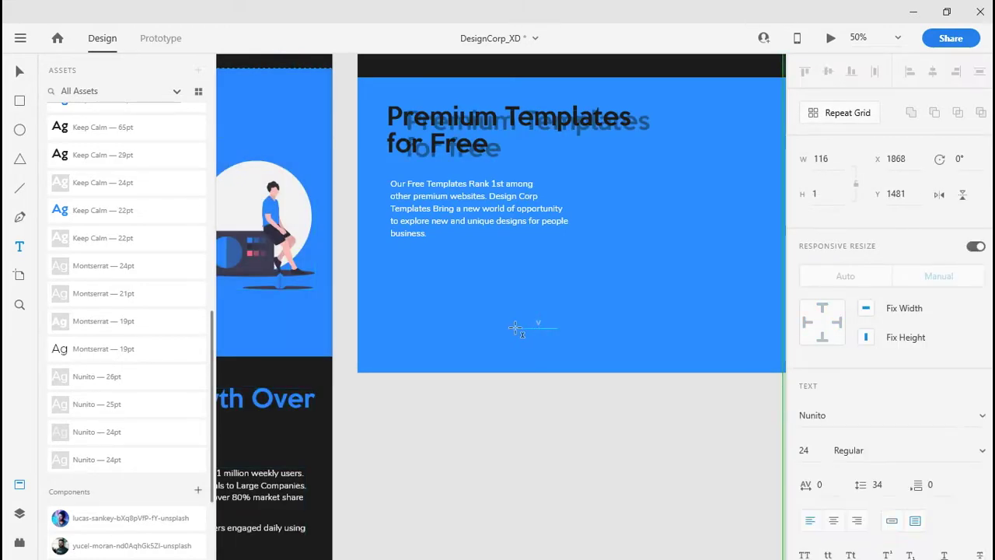
Step: Select and delete the stray "v" text near the lower part of the blue section
key("ctrl+a")
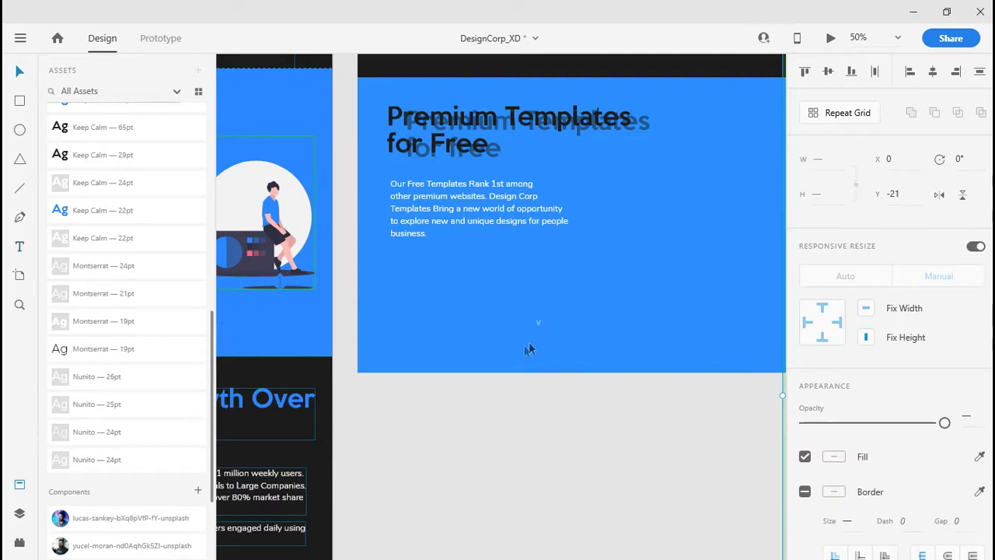
left_click(539, 321)
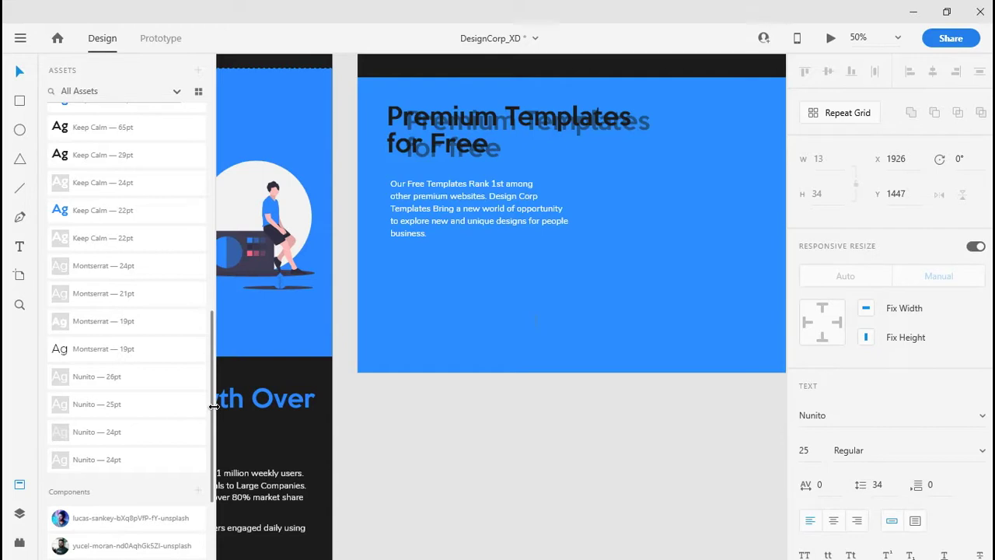
key("Delete")
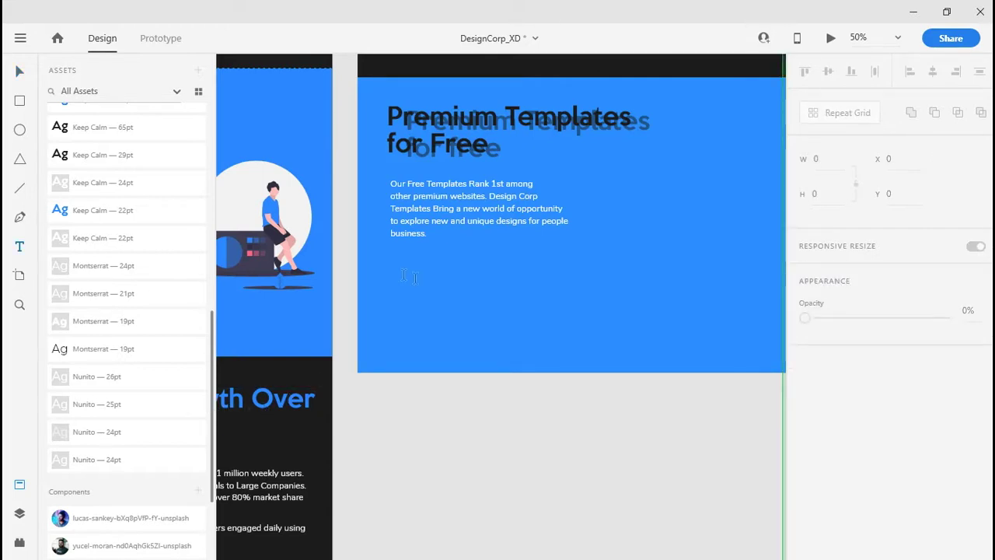
Step: Paste the "More than 90% of the US businesses" paragraph as 24 pt point text below the first paragraph, at X 1568, Y 1276
left_click(406, 261)
type("More than 90% of the US businesses use Design Corp's templates to advertise and promote their business.")
key("Escape")
Step: Try to move the new second paragraph into line with the first one, and undo the move
mouse_move(499, 268)
left_mouse_down()
mouse_move(455, 272)
mouse_move(486, 263)
left_mouse_up()
left_click(550, 354)
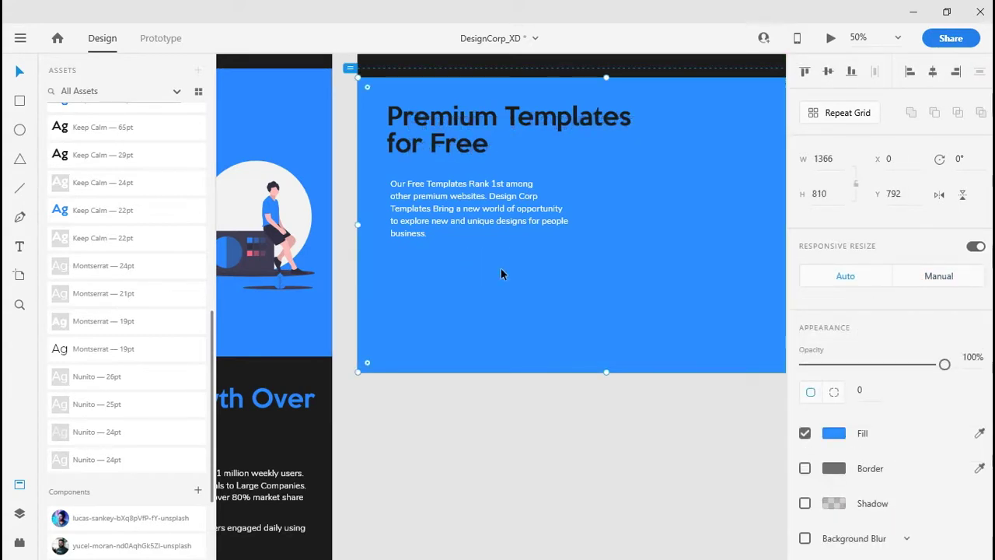
key("ctrl+z")
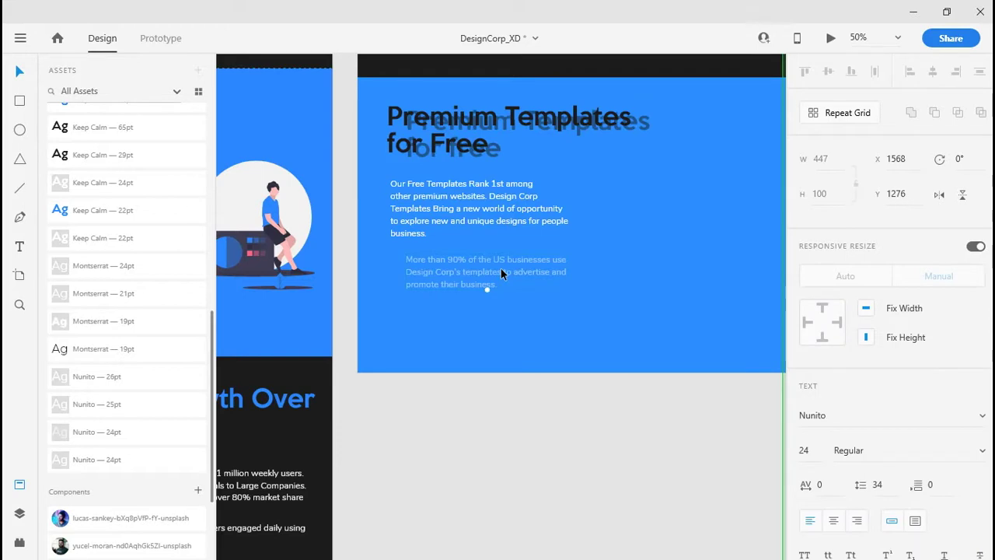
Step: Try underlining the second paragraph, remove the underline, and shift the paragraph to X 1534, Y 1274
left_click(513, 292)
double_click(471, 270)
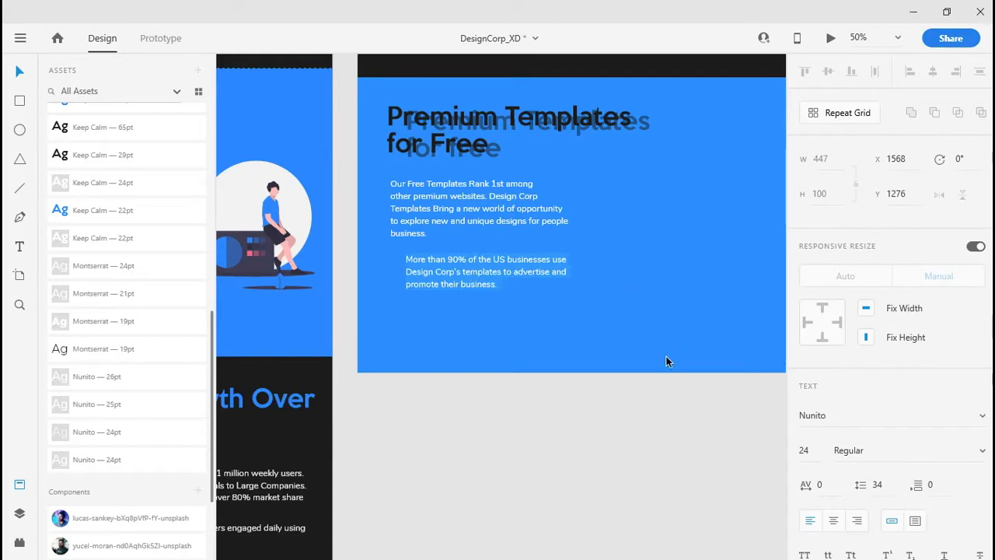
left_click(944, 556)
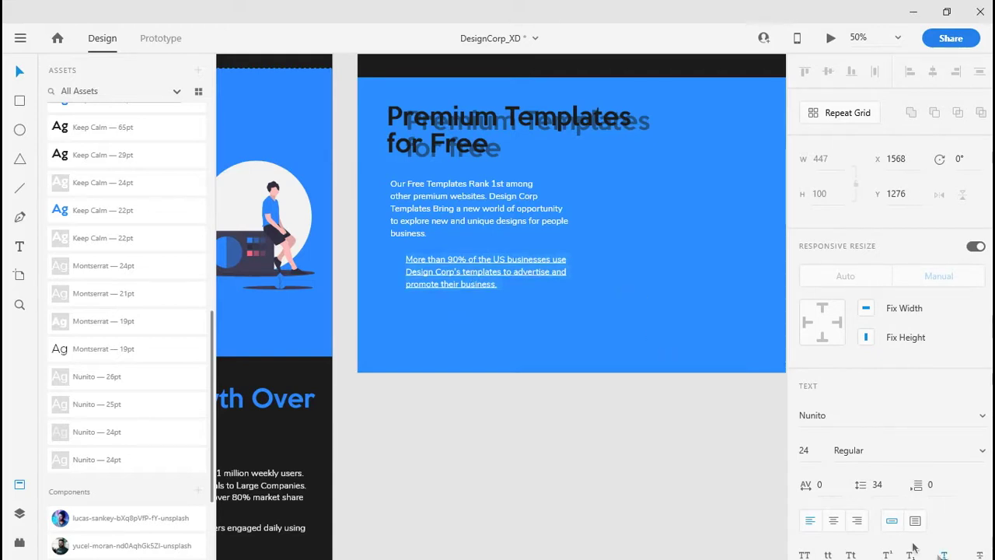
key("Escape")
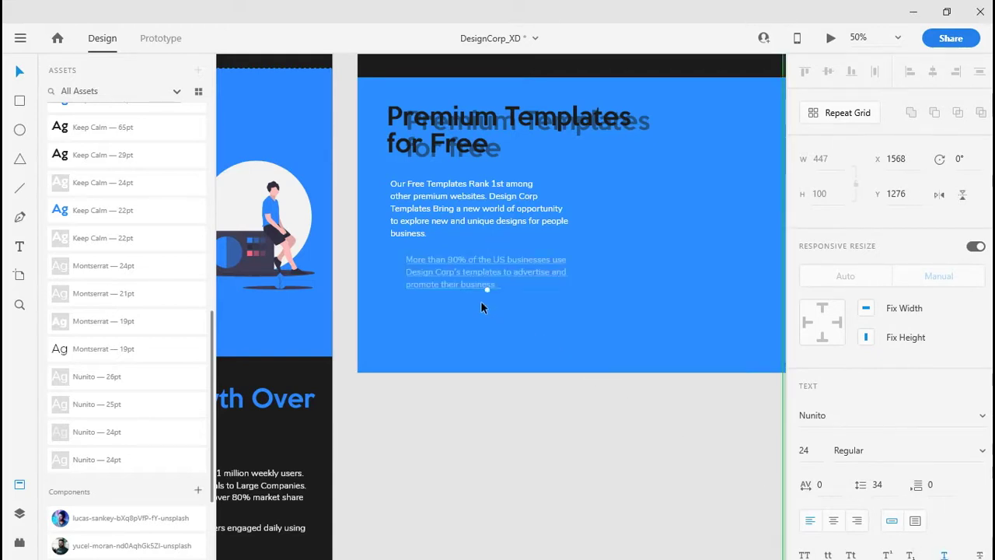
double_click(476, 276)
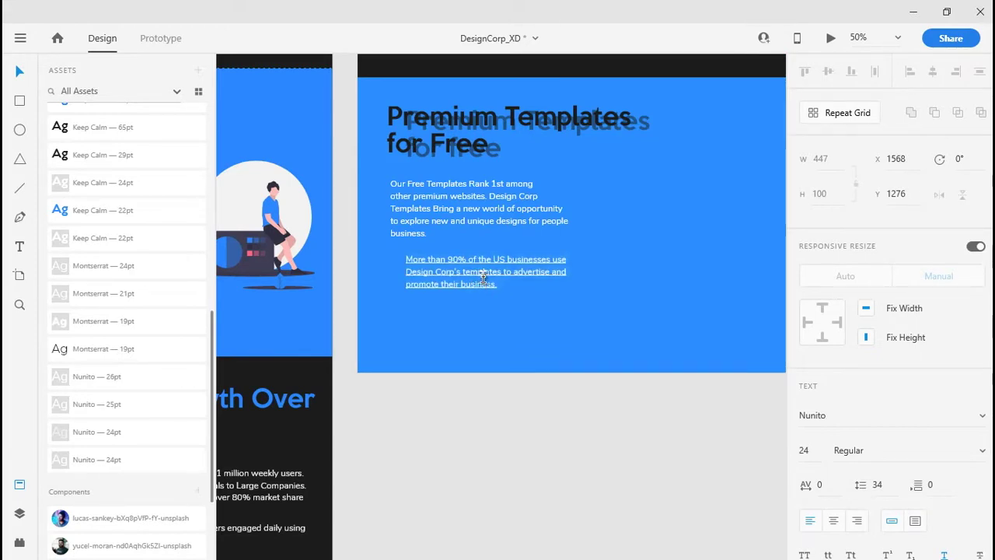
key("Escape")
mouse_move(462, 273)
left_mouse_down()
mouse_move(448, 258)
mouse_move(463, 274)
left_mouse_up()
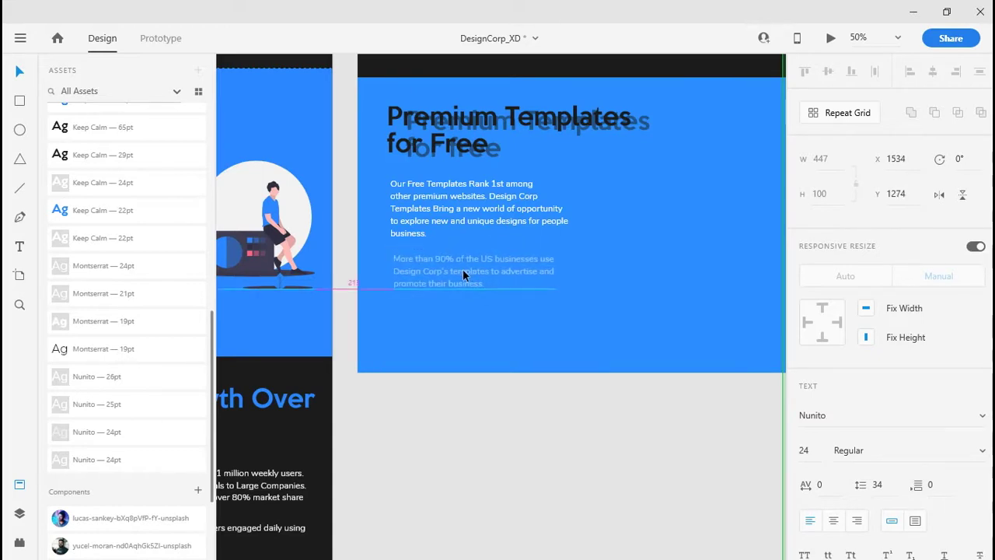
Step: Copy the full text of the second paragraph and delete the original
double_click(464, 271)
key("ctrl+a")
key("ctrl+c")
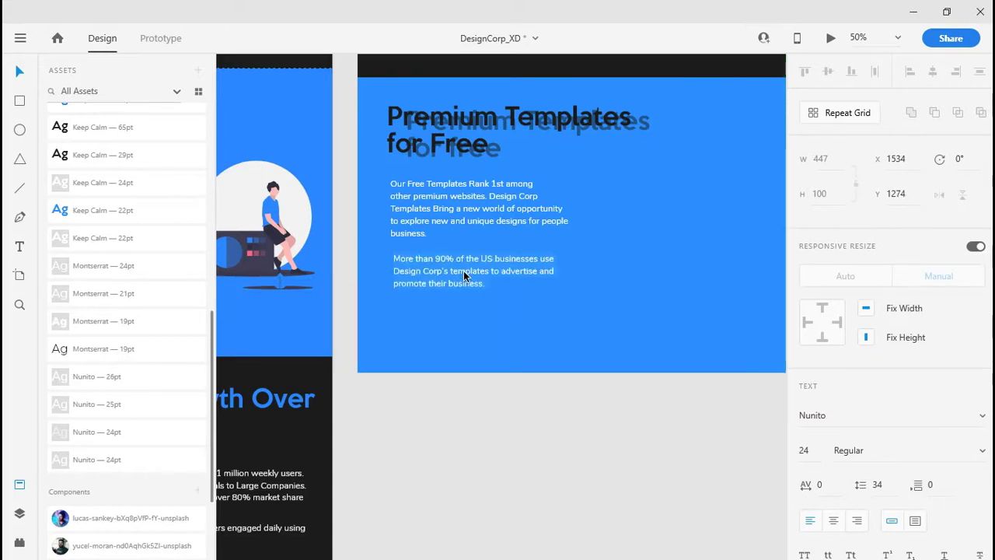
key("BackSpace")
key("Escape")
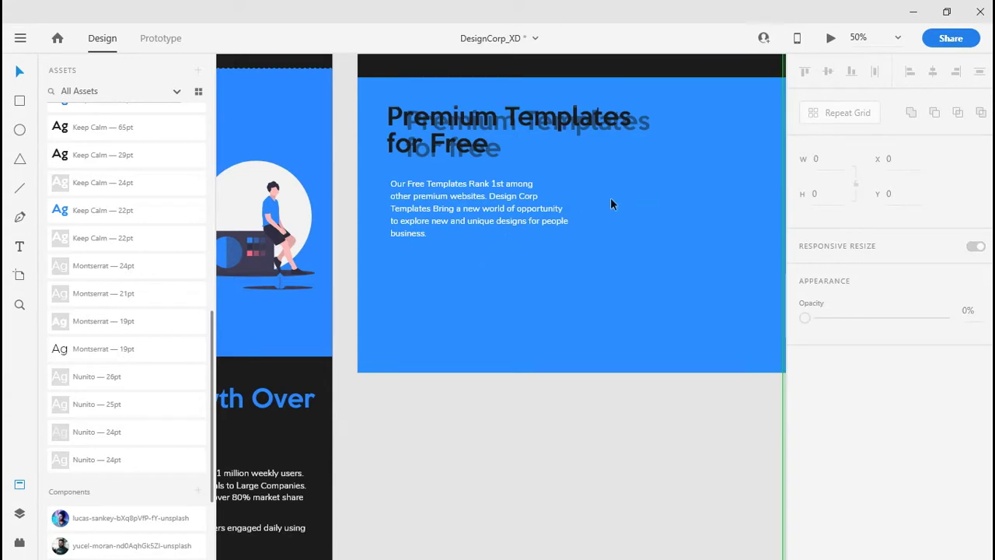
Step: Paste the copied paragraph as 24 pt Nunito point text in the blue section, placed below the first paragraph at X 98, Y 1274
key("t")
left_click(639, 122)
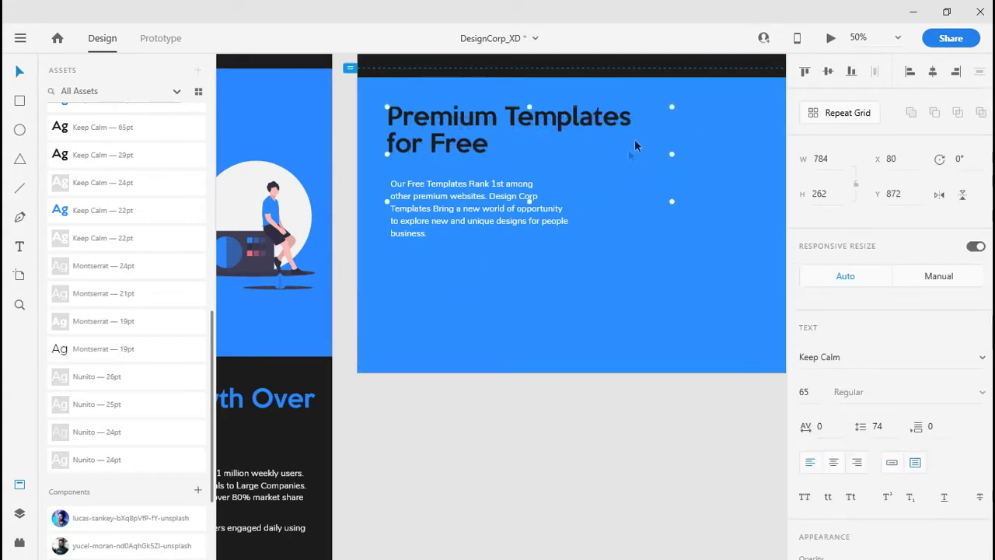
left_click(636, 243)
left_click(423, 477)
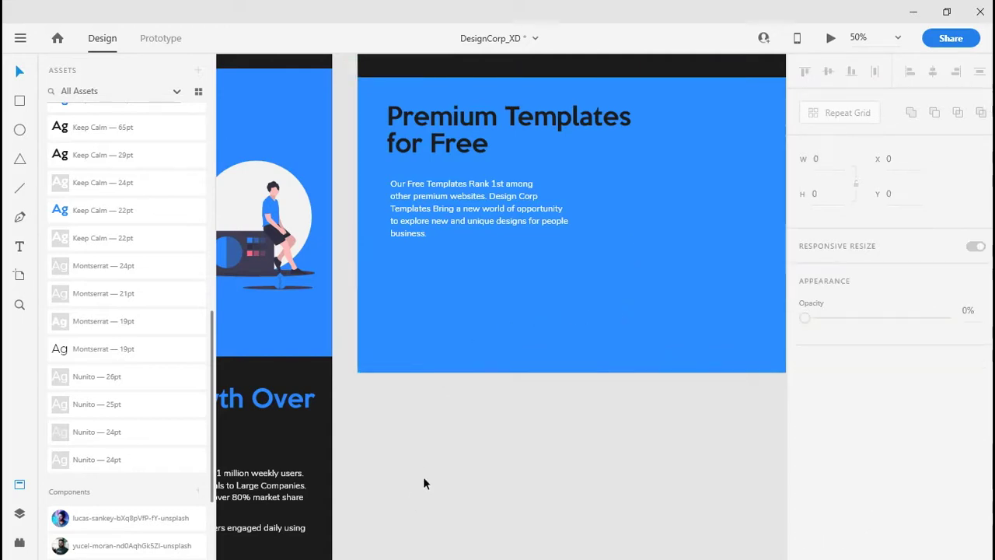
key("t")
left_click(551, 251)
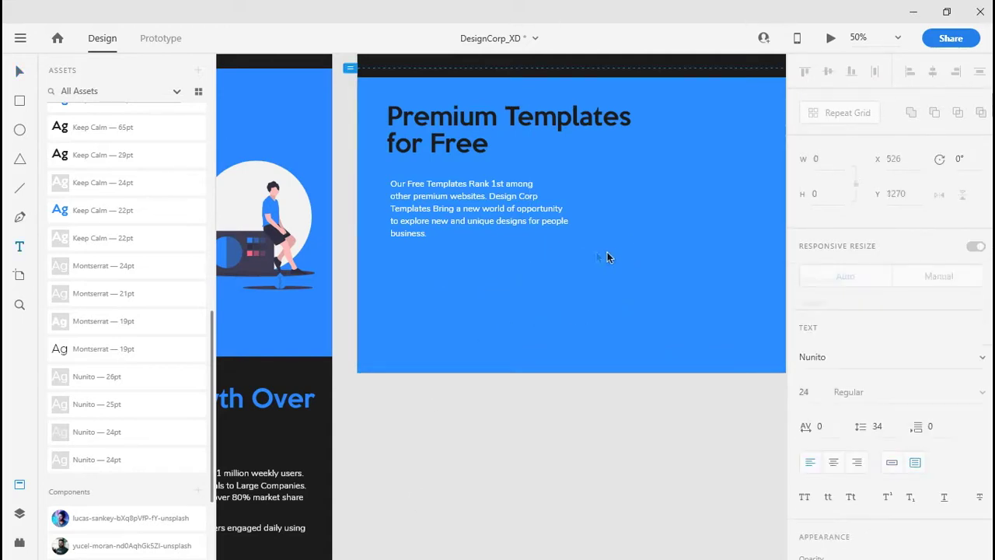
key("ctrl+v")
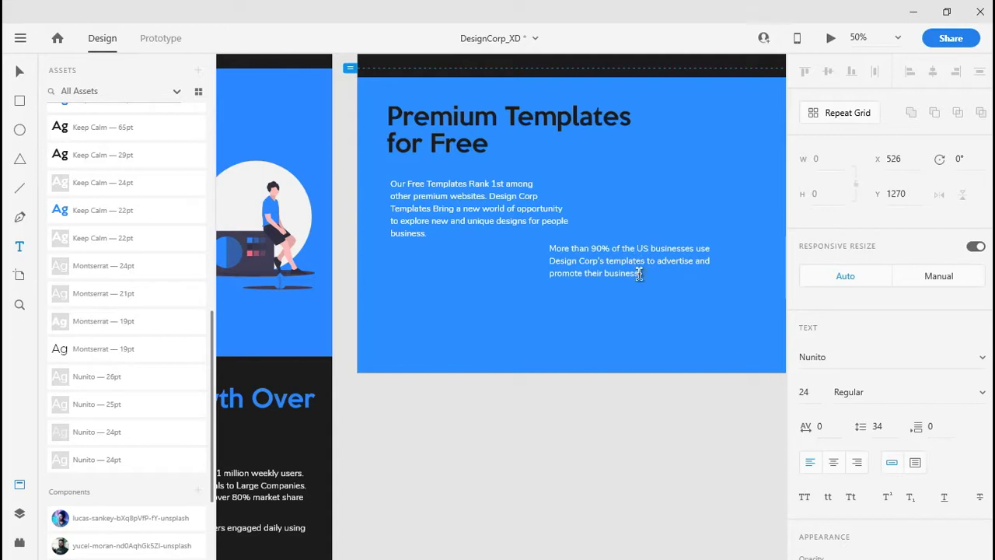
key("Escape")
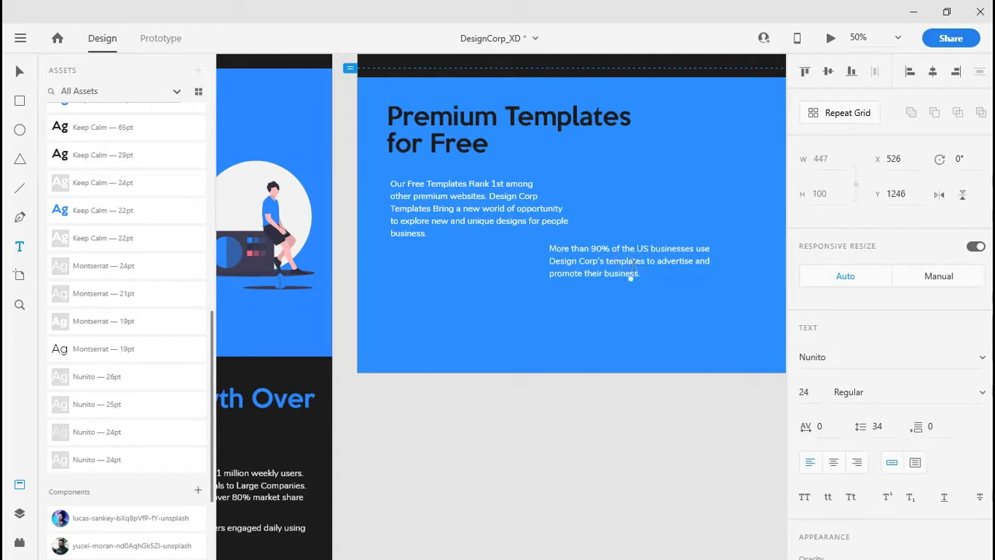
left_click_drag(620, 265, 461, 270)
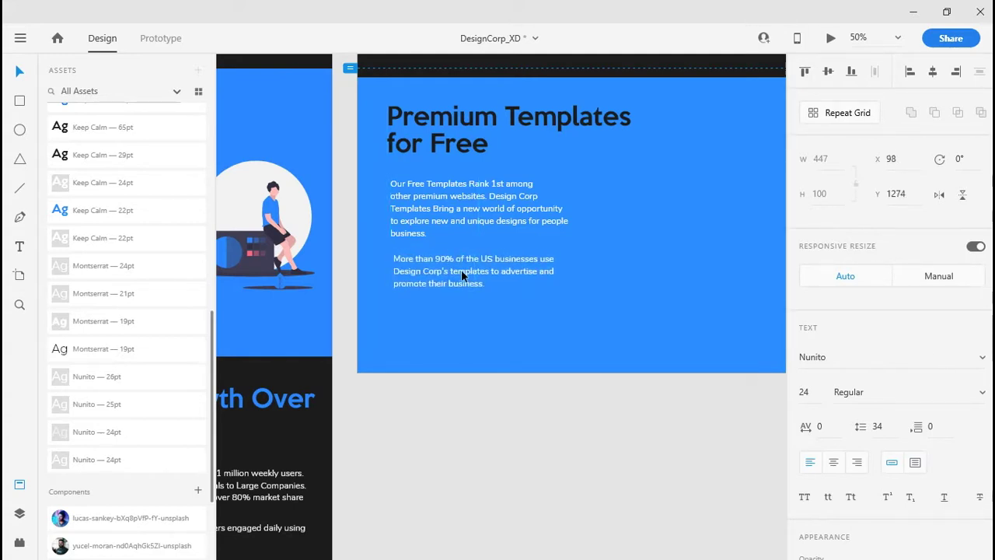
Step: Place the undraw_creative_team_r90h component in the blue section beside the paragraphs, at X 652, Y 1083
scroll(528, 327, "up", 1)
scroll(528, 326, "right", 3)
left_click(505, 342)
scroll(505, 342, "down", 2)
scroll(505, 342, "left", 2)
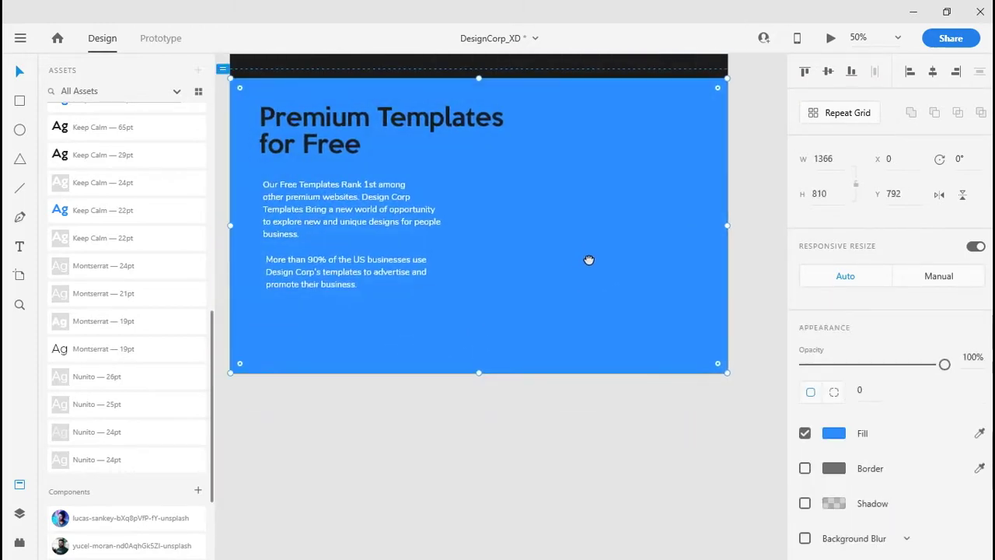
left_click(564, 429)
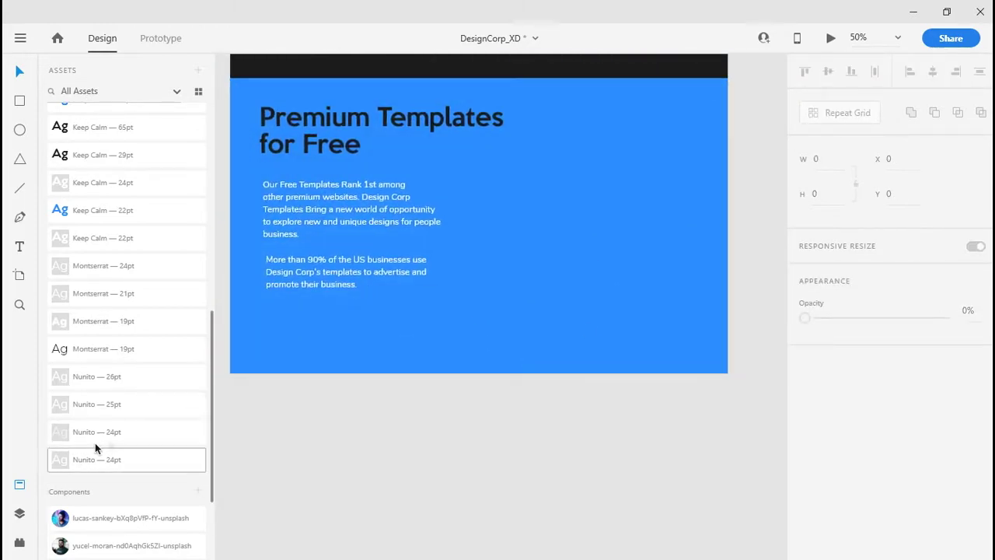
scroll(75, 459, "down", 3)
left_click_drag(108, 493, 580, 267)
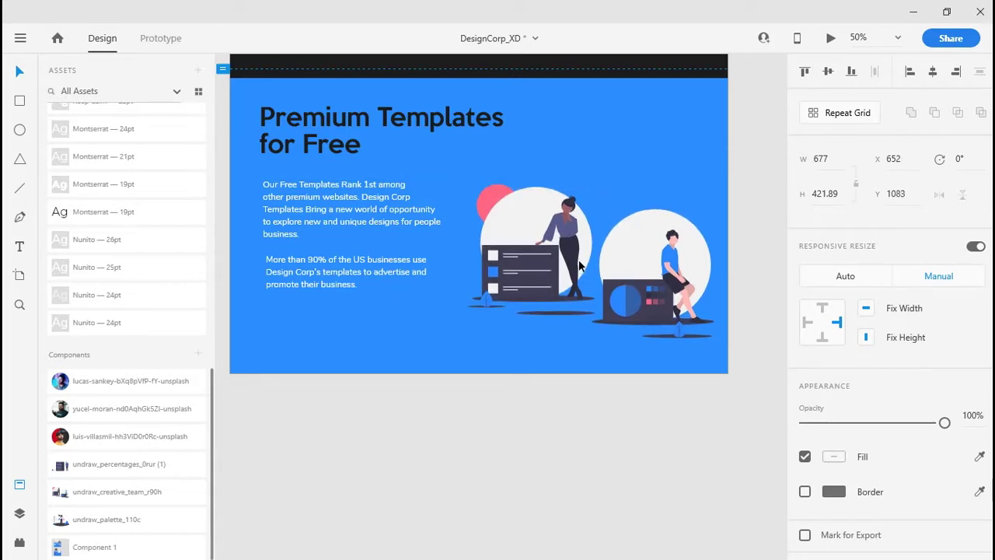
left_click(489, 344)
left_click(489, 421)
Step: Try stretching the blue rectangle downward to a height of 1594 and deleting it, and undo both changes
left_click(460, 371)
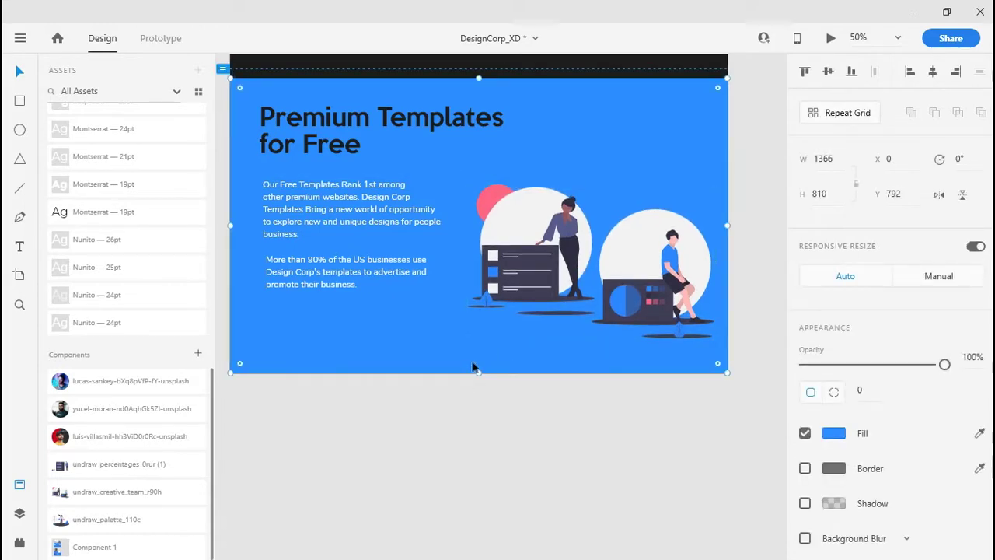
left_click_drag(477, 375, 479, 480)
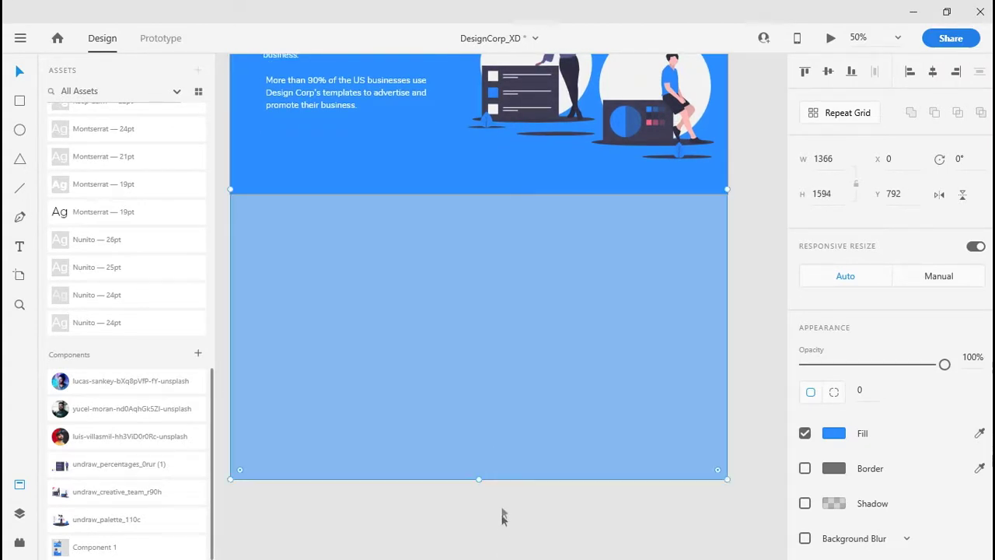
key("Delete")
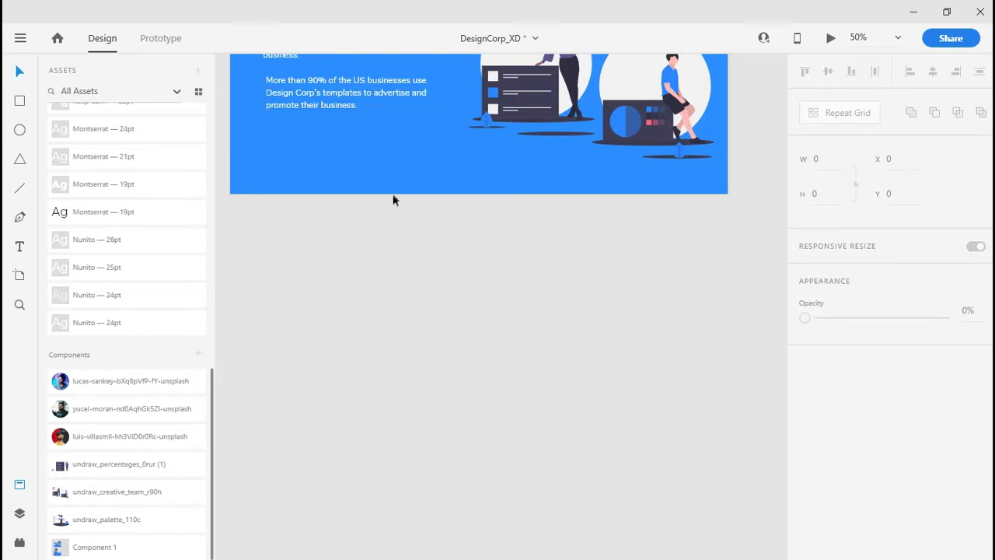
key("ctrl+z")
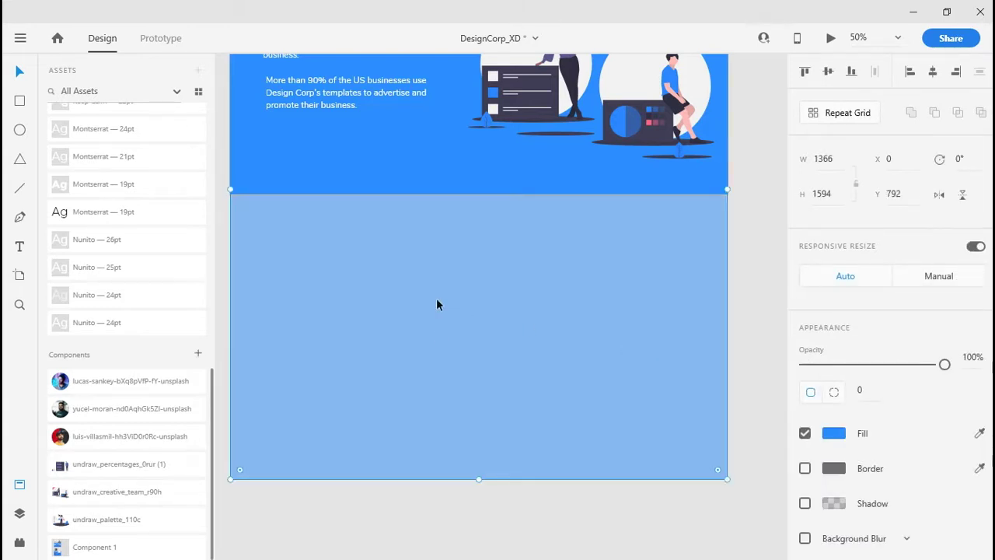
key("ctrl+z")
left_click(502, 283)
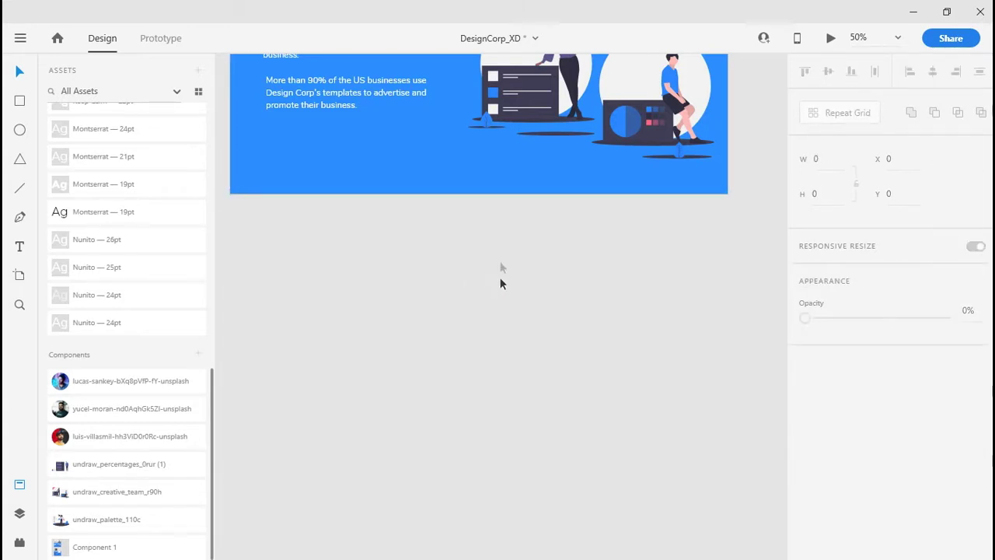
Step: Select the artboard that contains the blue section, ready to extend it downward
left_click(445, 146)
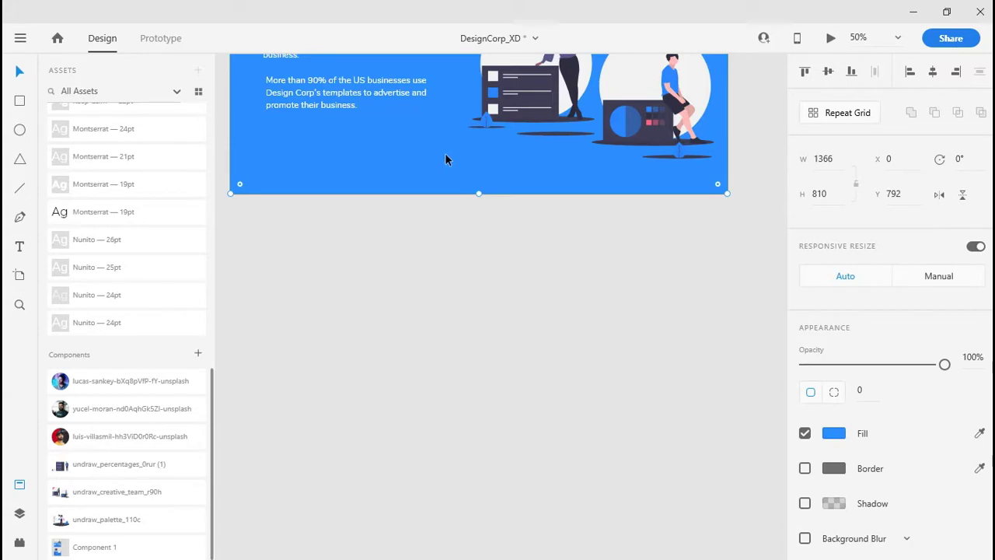
left_click(445, 159)
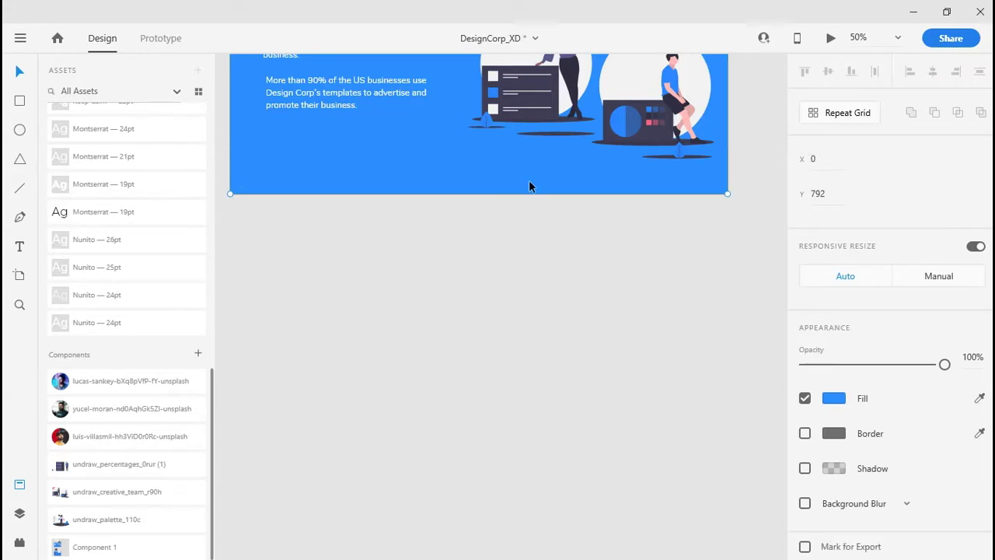
key("ctrl+z")
left_click(401, 179)
left_click(385, 190)
scroll(420, 397, "down", 5)
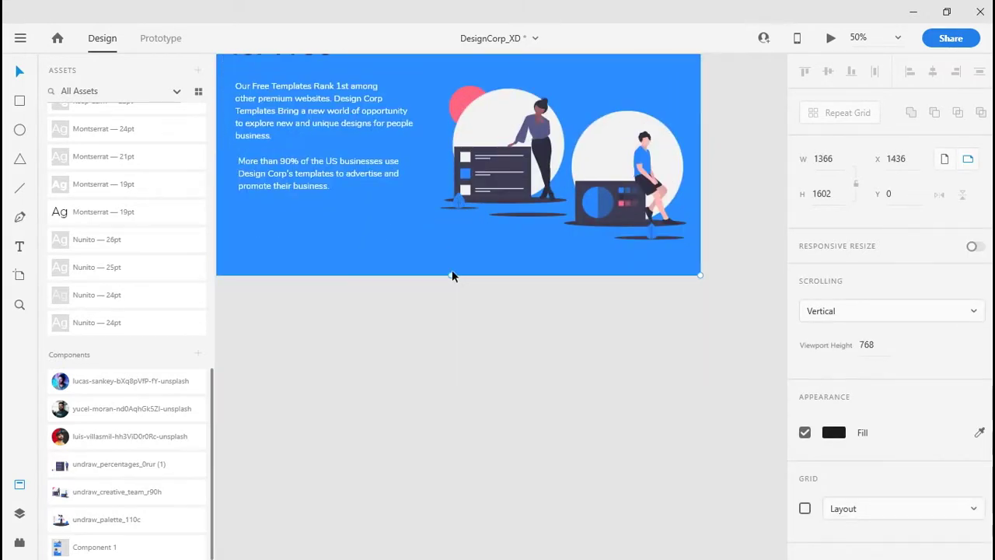
Step: Extend the second artboard's height to about 2506 and place the undraw_percentages_0rur (1) component in the new dark area at about X 73, Y 1787
left_click_drag(453, 274, 461, 486)
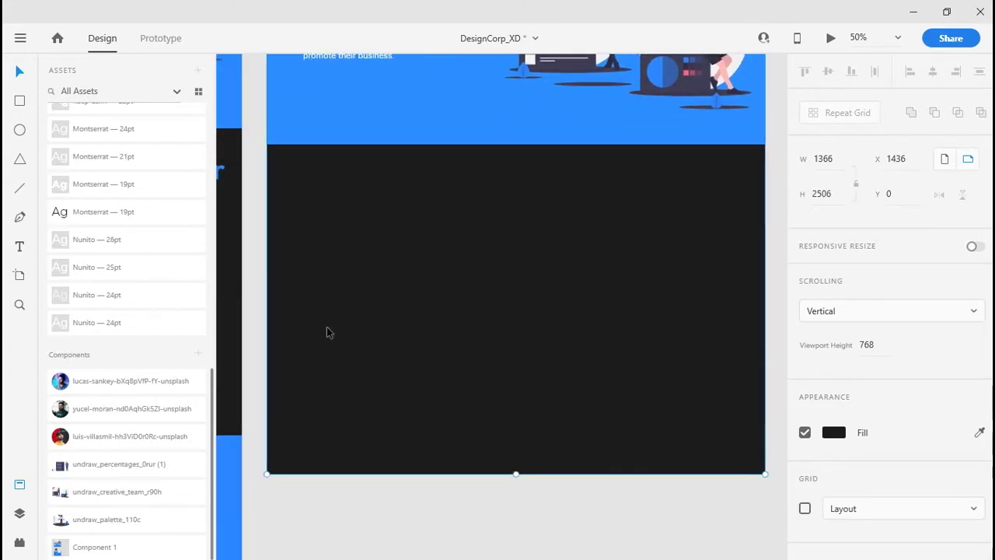
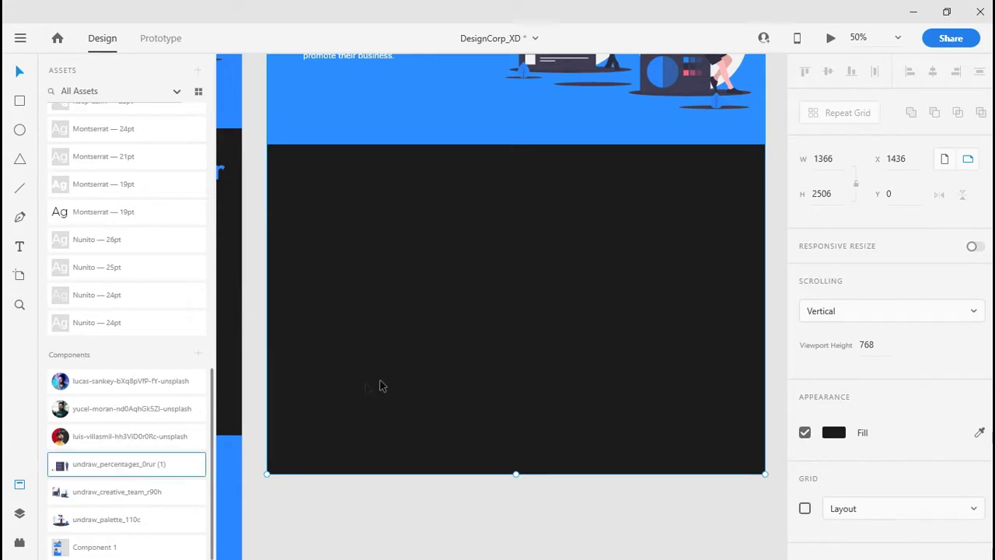
left_click_drag(144, 470, 481, 306)
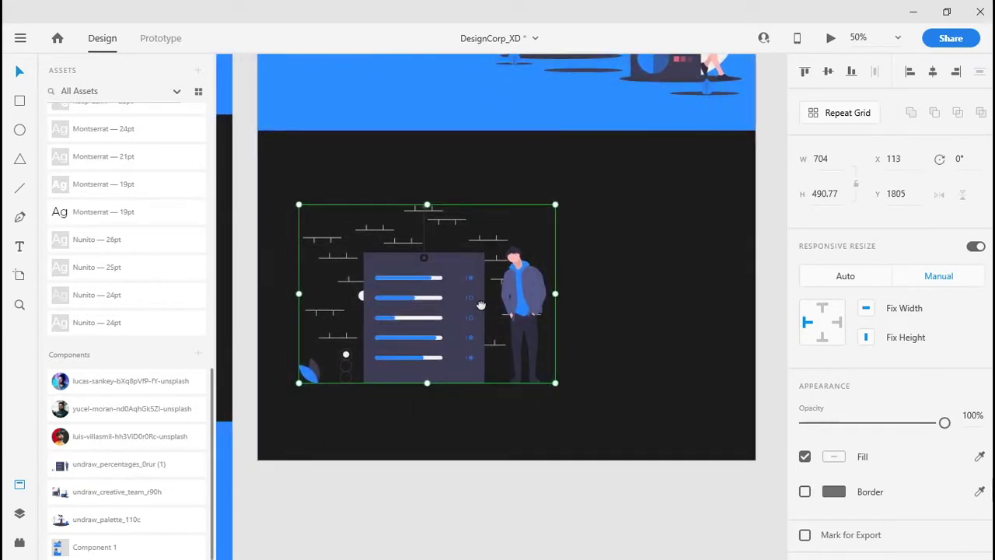
left_click_drag(413, 310, 397, 303)
key("ctrl+minus")
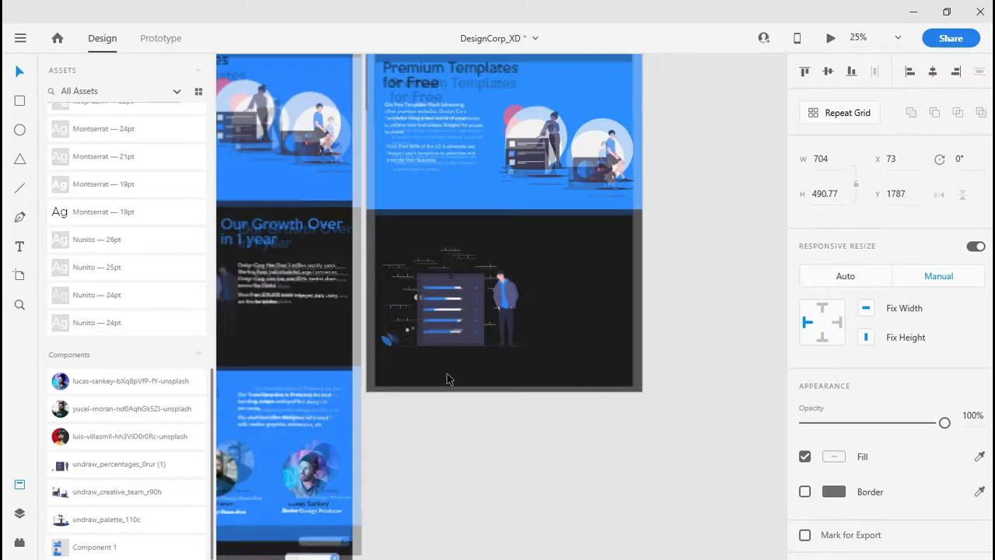
left_click_drag(447, 374, 679, 361)
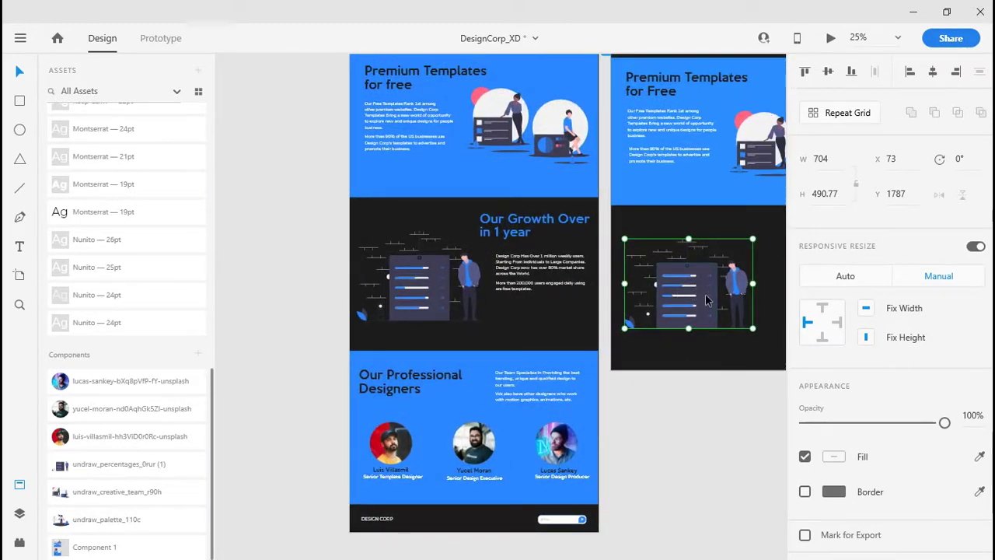
key("ctrl+plus")
left_click_drag(705, 294, 431, 319)
left_click_drag(641, 306, 453, 319)
left_click(454, 459)
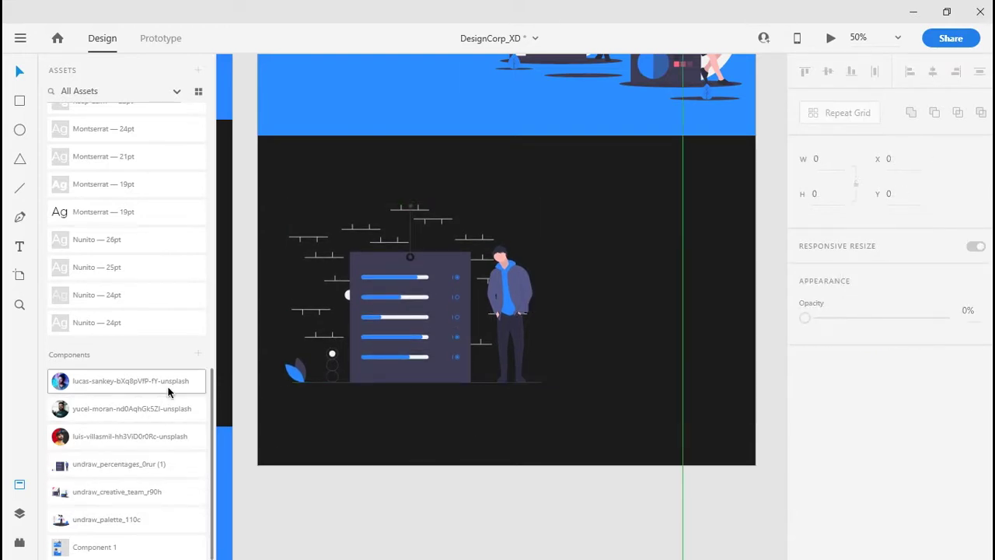
Step: Copy the "Our Growth Over in 1 year" heading text from the first artboard and paste it as new text in the second artboard's dark section
scroll(168, 391, "up", 15)
left_click_drag(410, 249, 548, 307)
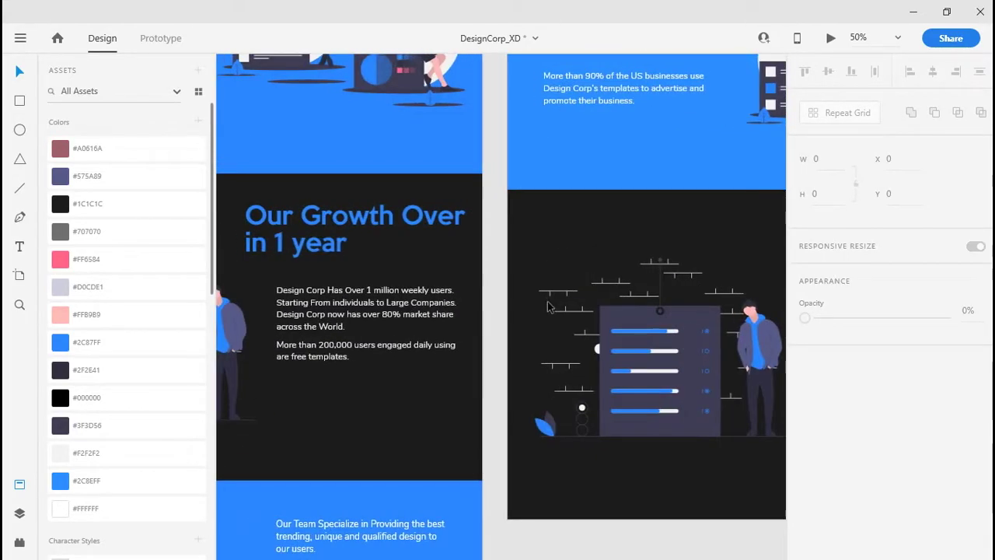
double_click(387, 222)
key("ctrl+c")
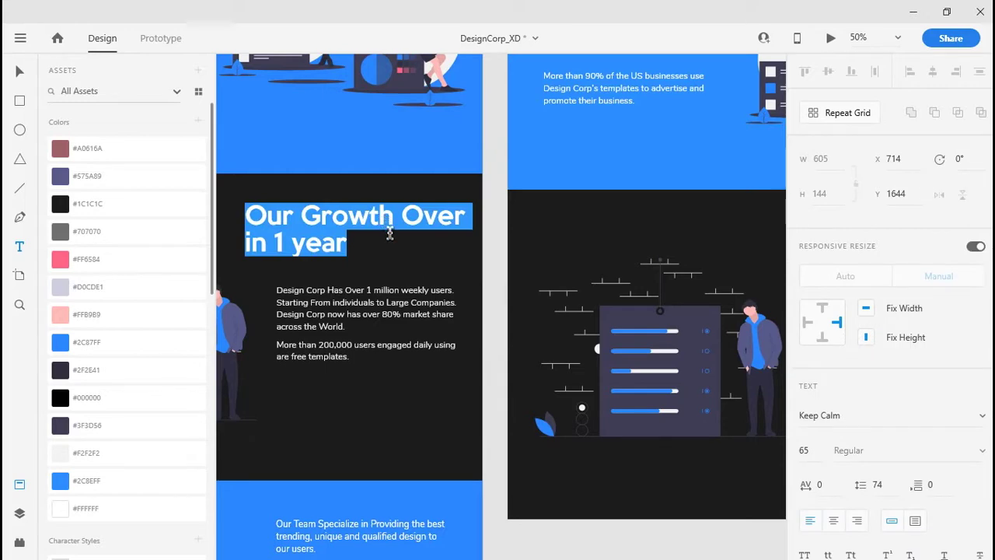
key("Escape")
scroll(583, 264, "right", 5)
scroll(615, 256, "up", 1)
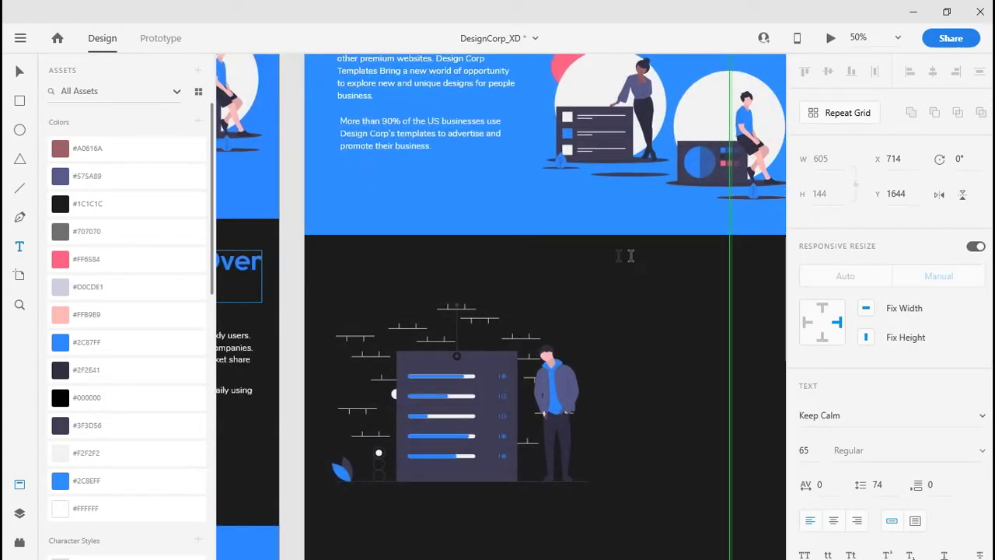
scroll(682, 453, "right", 3)
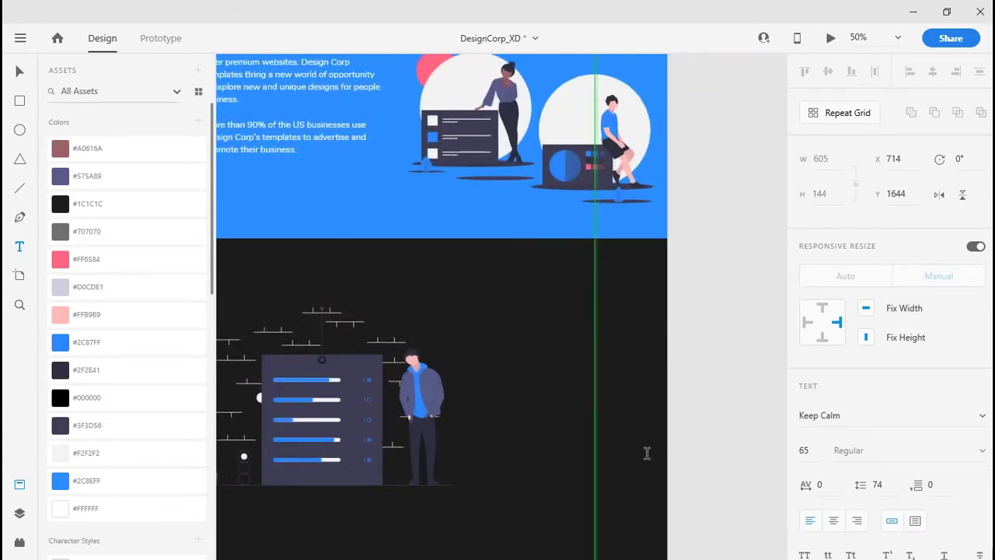
left_click(671, 446)
left_click(436, 286)
key("ctrl+v")
key("ctrl+a")
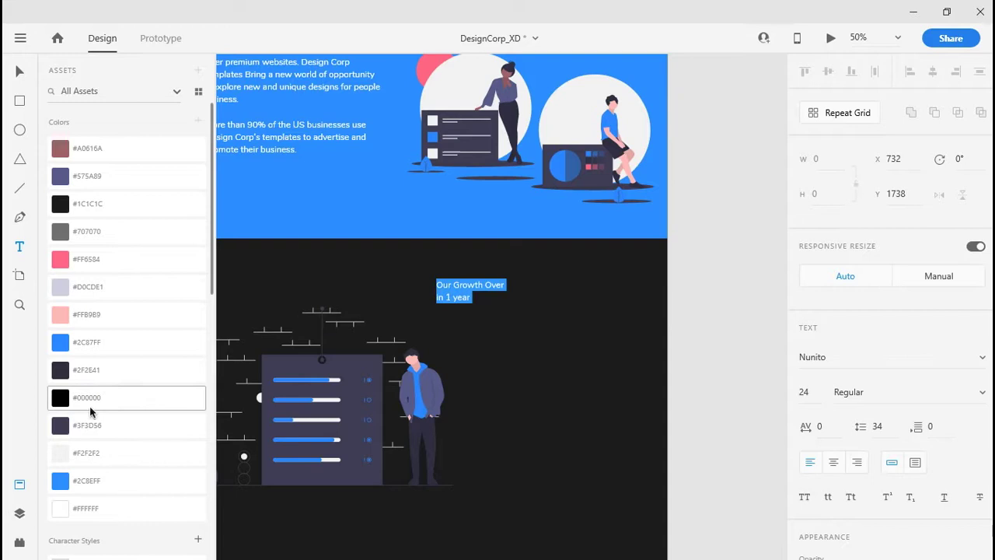
Step: Apply the blue Keep Calm 65pt character style to the pasted heading and position it at about X 688, Y 1672
scroll(90, 412, "down", 5)
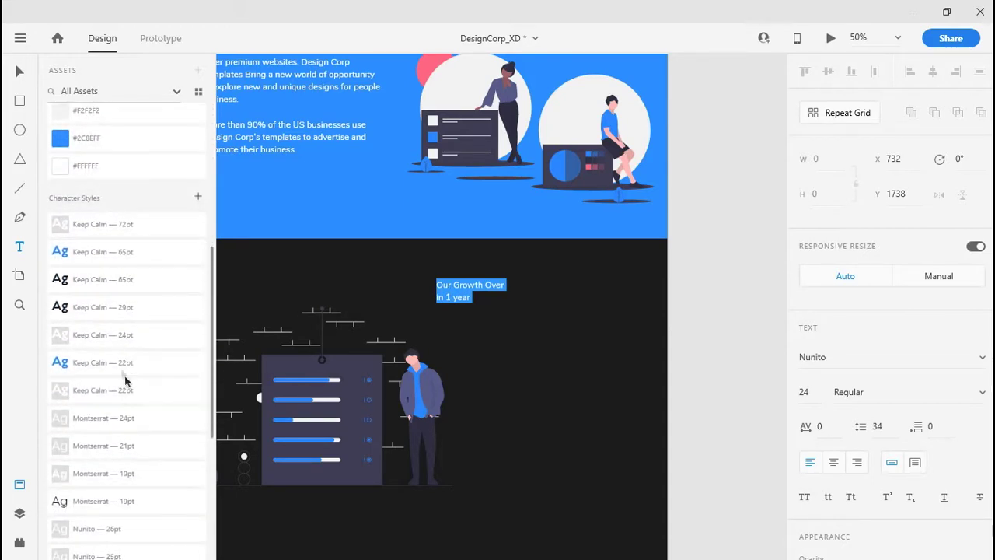
left_click(161, 257)
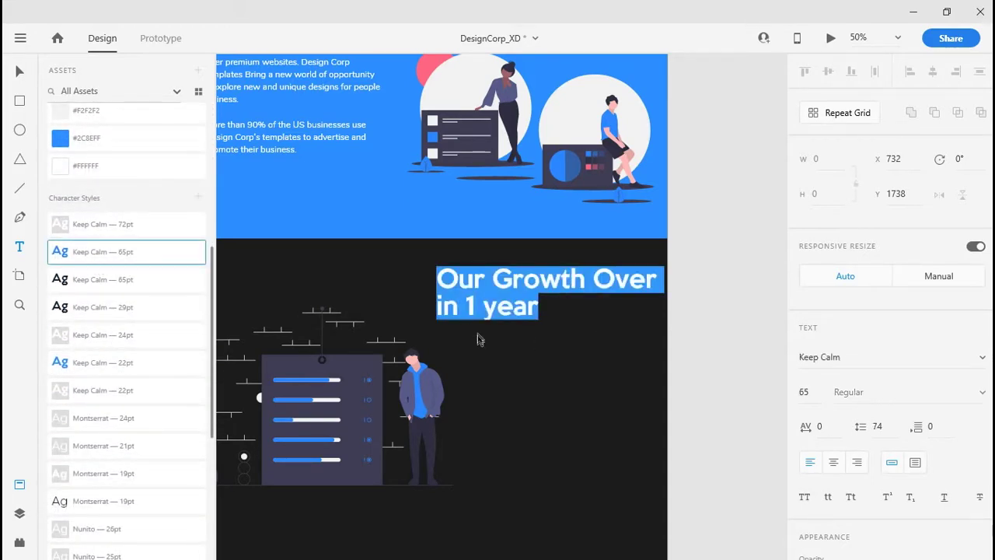
key("Escape")
mouse_move(528, 299)
left_mouse_down()
mouse_move(514, 290)
mouse_move(527, 290)
left_mouse_up()
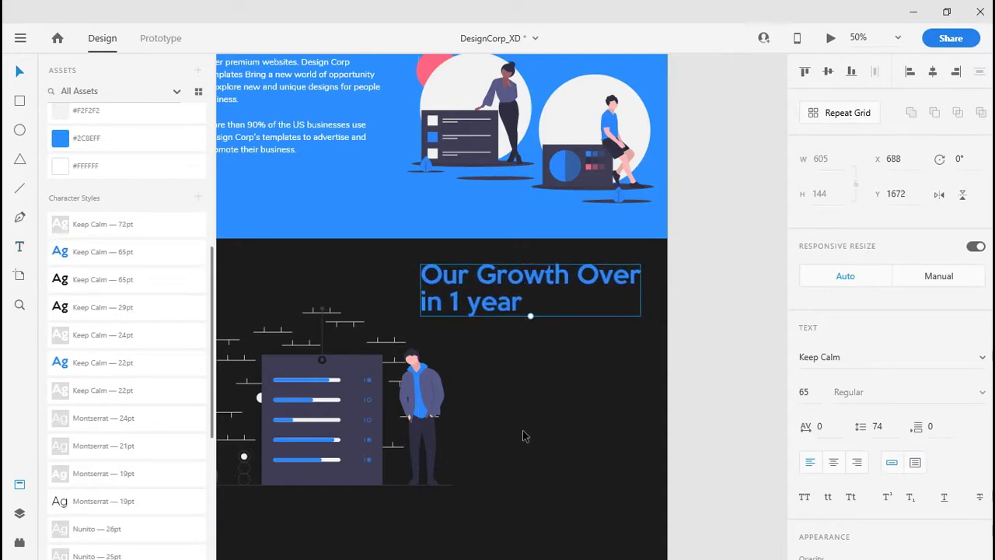
Step: Shift the percentages illustration to about X 51, Y 1789 and the growth heading to about X 683, Y 1672
scroll(451, 413, "left", 3)
left_click_drag(376, 390, 368, 391)
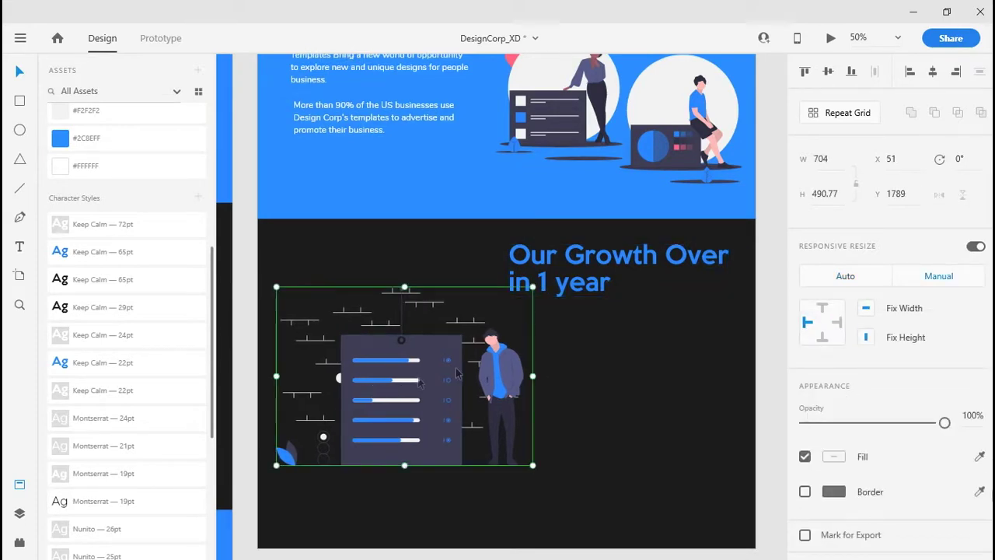
left_click(567, 268)
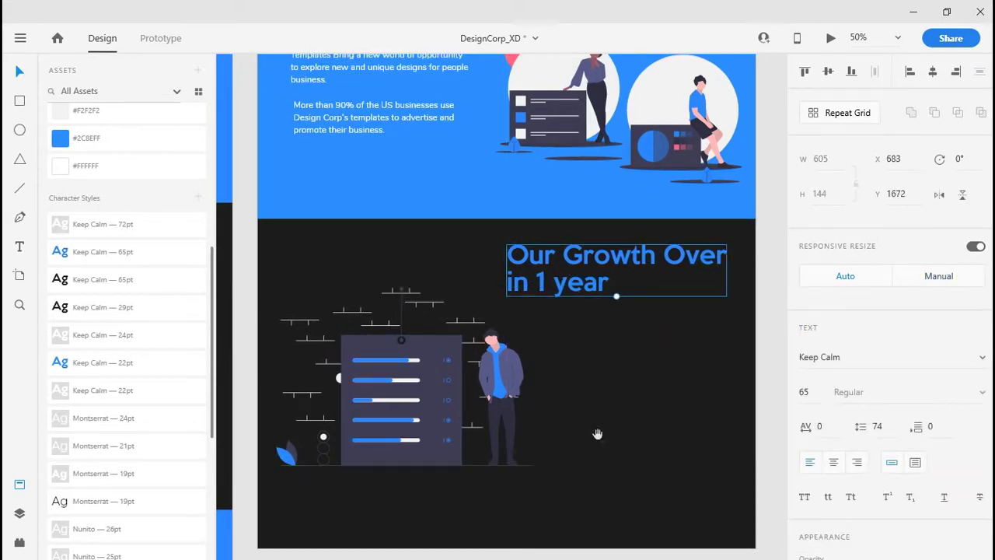
Step: Copy the paragraph starting "Design Corp Has Over 1 million weekly users" below the second artboard's growth heading, at about X 820, Y 1900
scroll(417, 385, "left", 3)
scroll(417, 386, "left", 3)
double_click(327, 333)
key("ctrl+c")
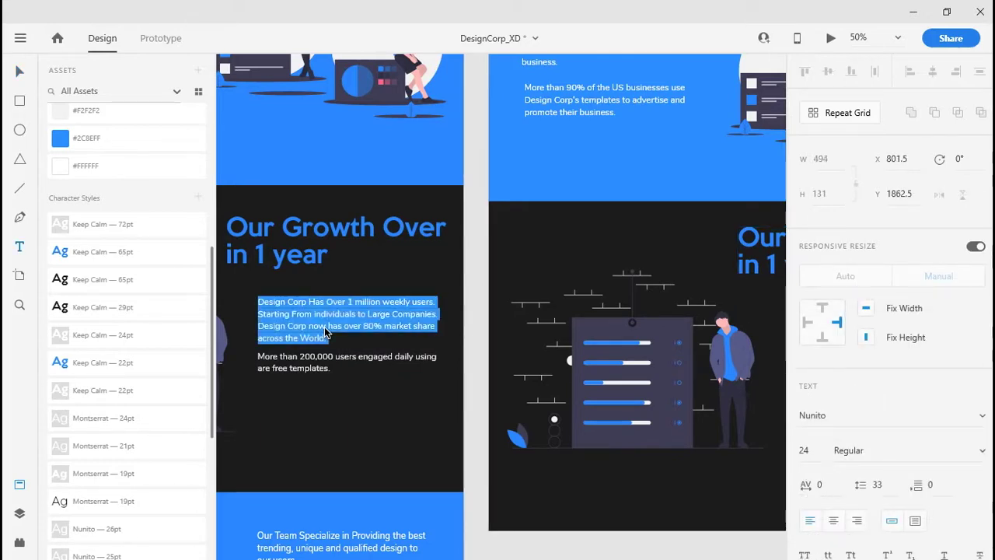
key("Escape")
scroll(282, 369, "right", 5)
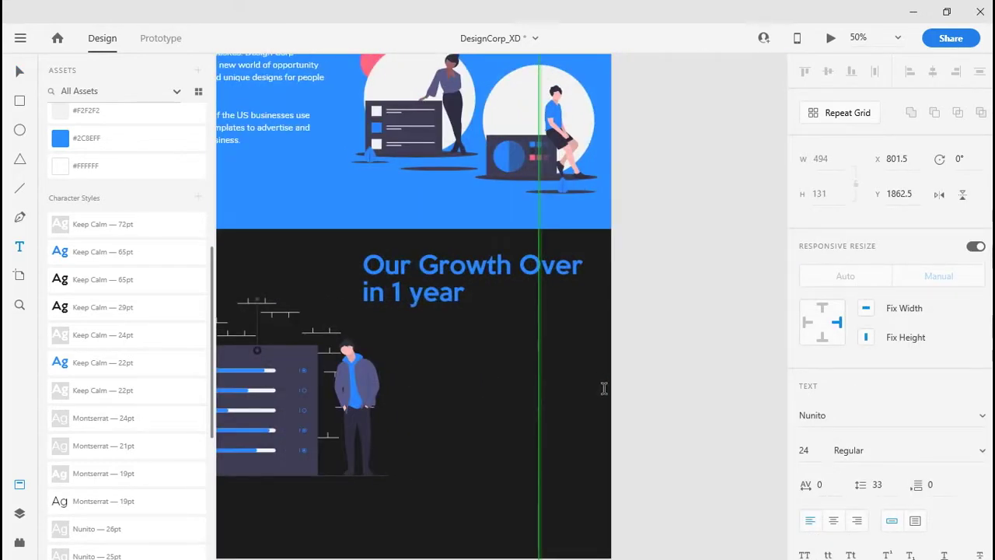
key("Escape")
scroll(467, 365, "left", 1)
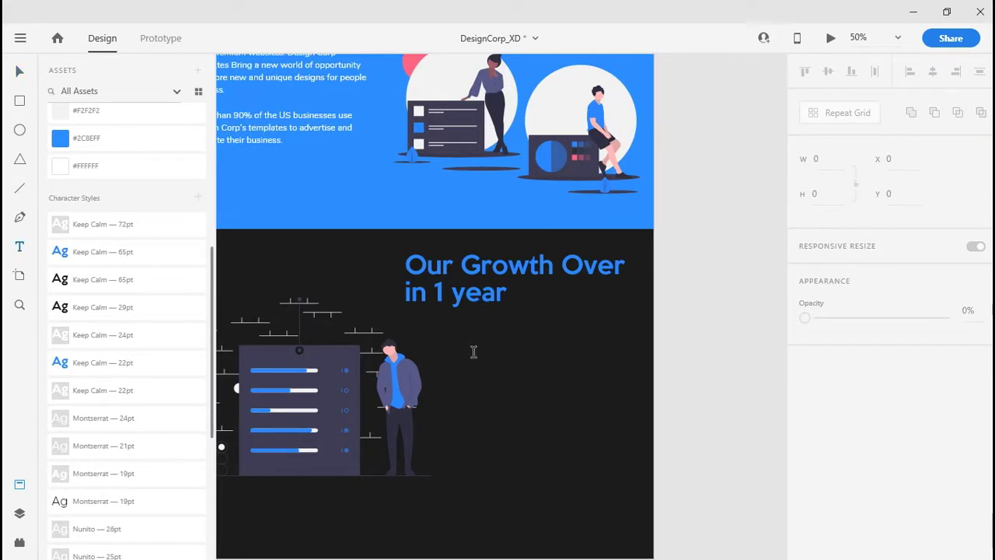
left_click(473, 352)
key("ctrl+v")
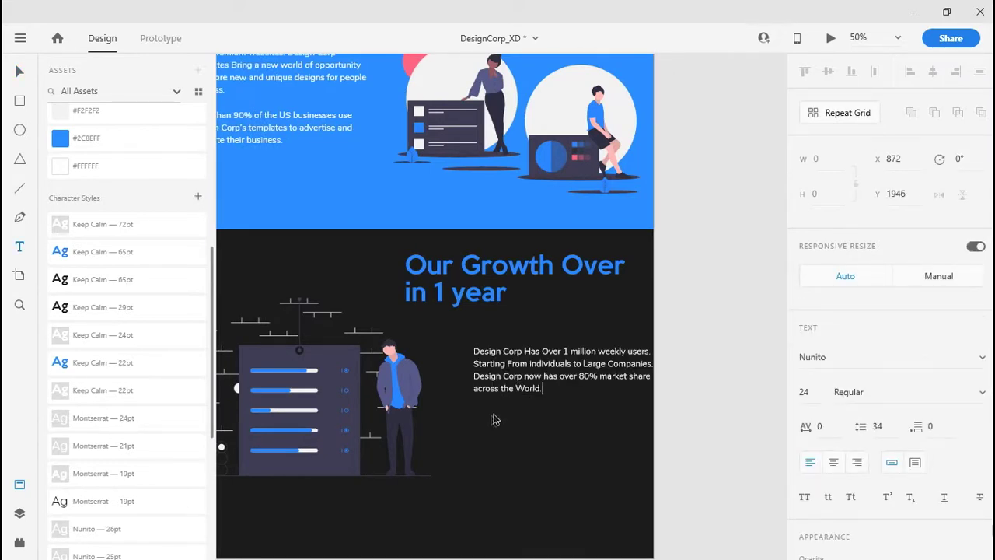
key("Escape")
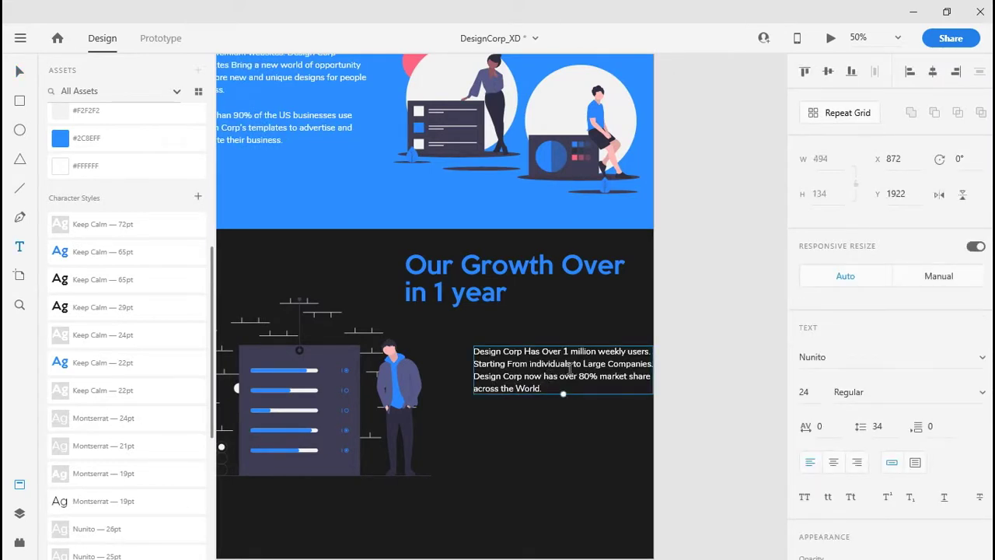
left_click_drag(558, 374, 540, 369)
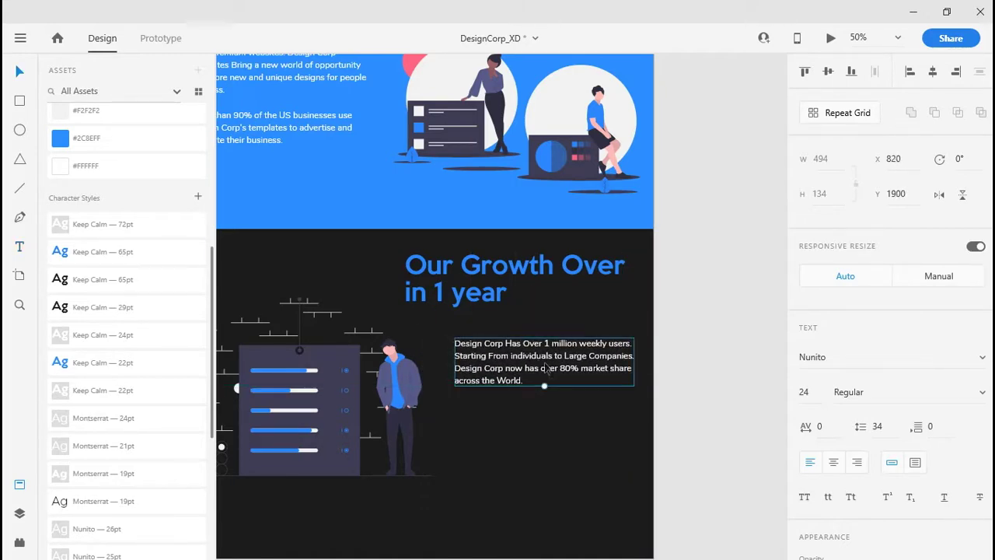
Step: Copy the "More than 200,000 users engaged daily" paragraph under the first paragraph on the second artboard, at about X 822, Y 2060
scroll(553, 408, "down", 2)
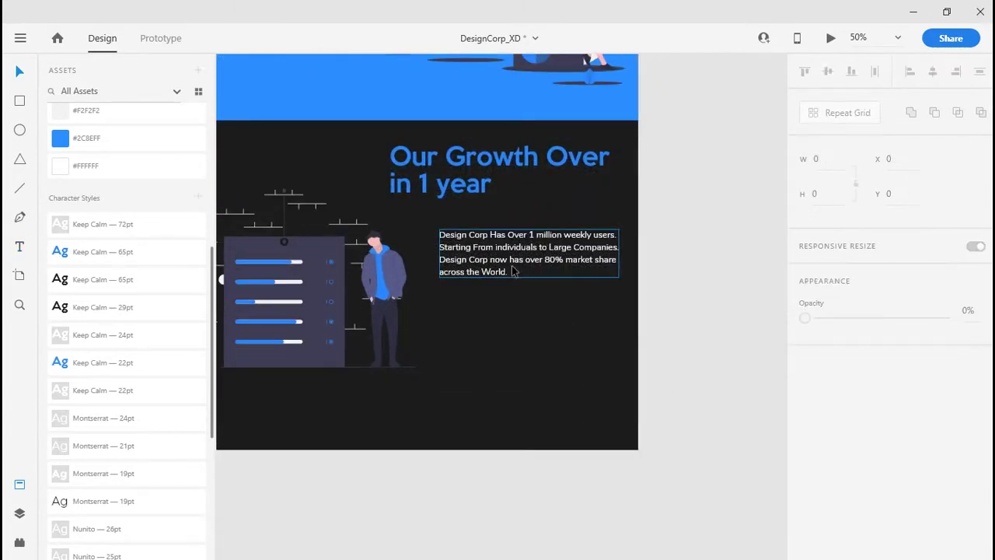
scroll(450, 278, "left", 5)
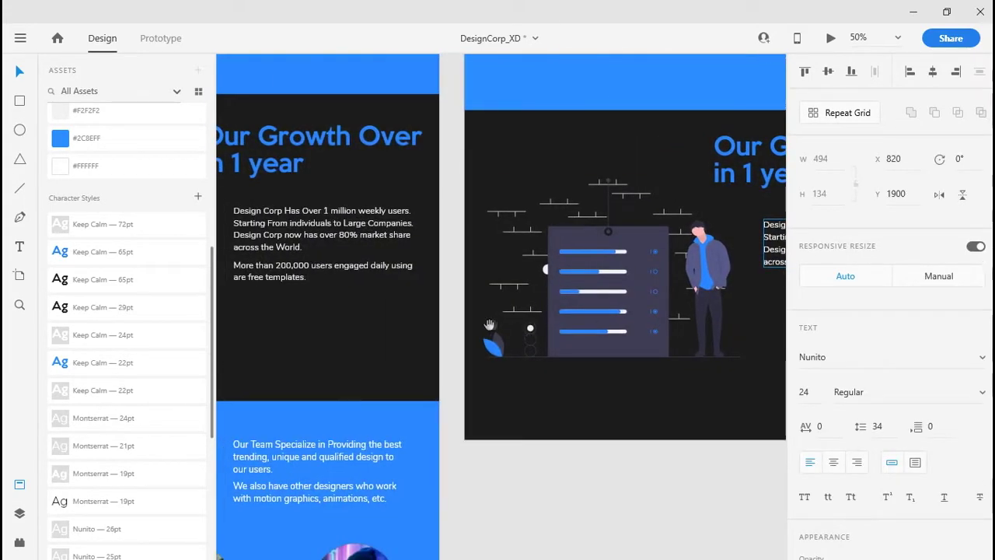
double_click(351, 274)
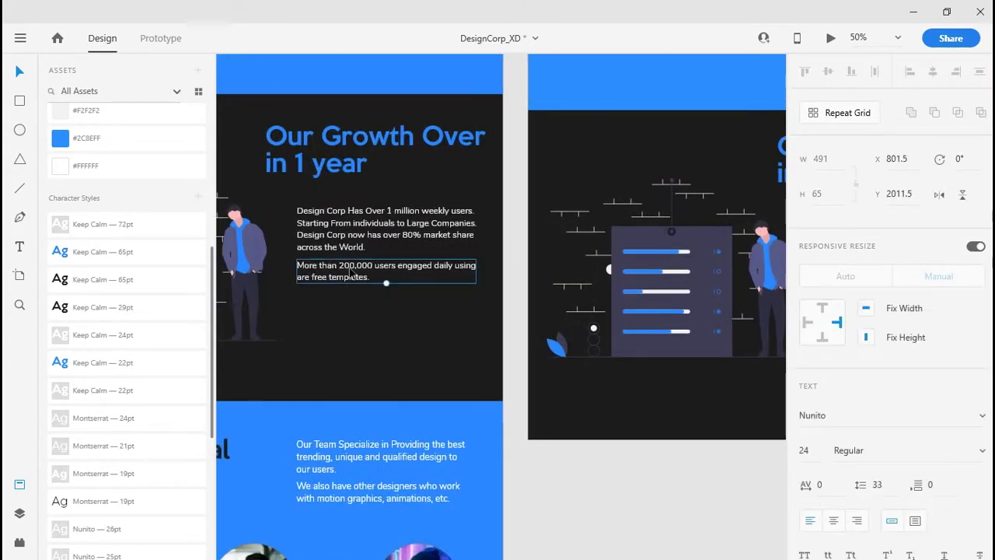
left_click(351, 273)
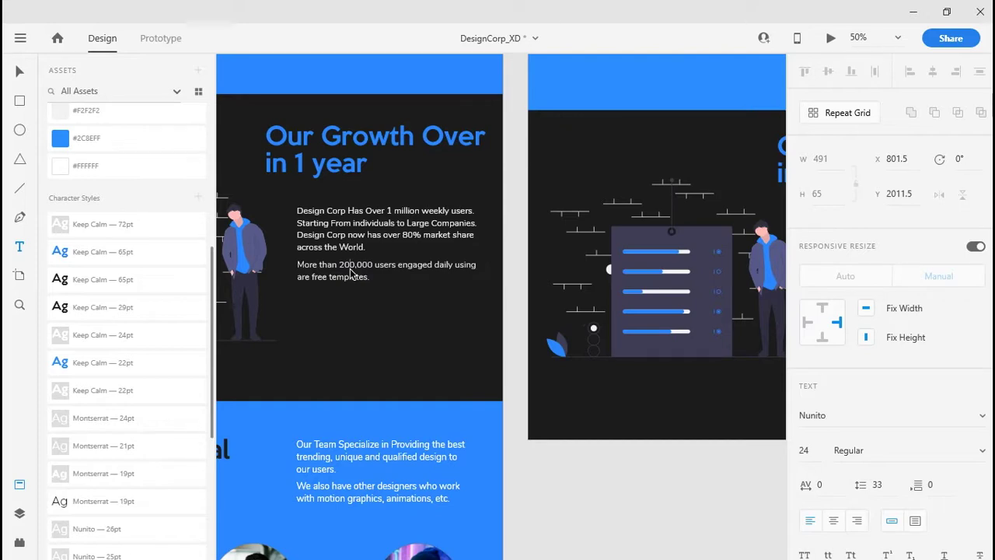
key("ctrl+a")
key("ctrl+c")
key("Escape")
left_click_drag(670, 338, 652, 342)
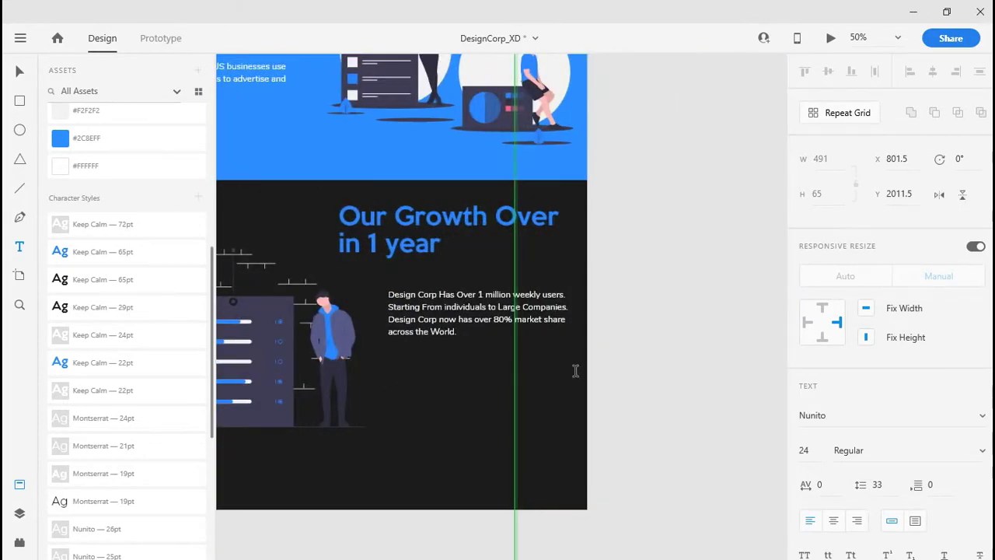
left_click(572, 430)
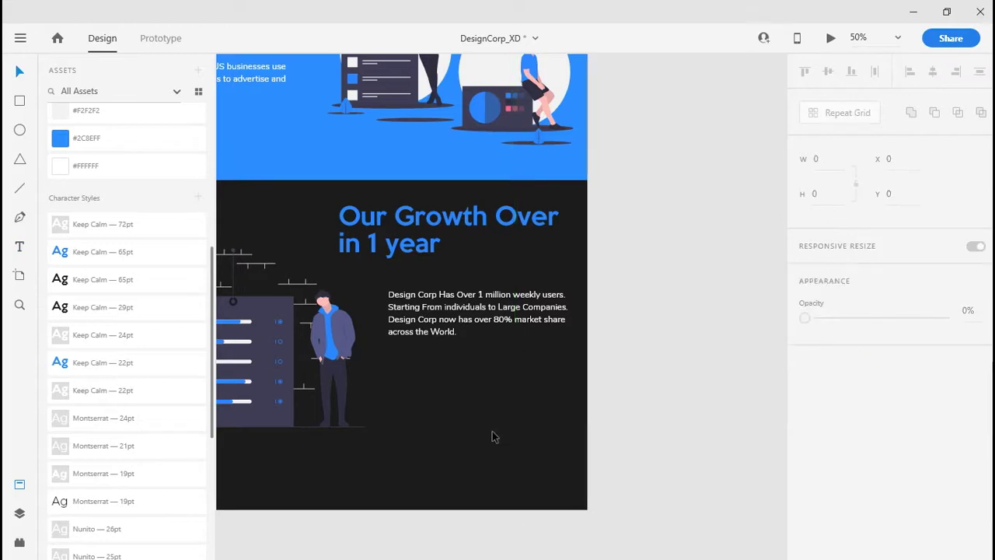
left_click(404, 365)
key("ctrl+v")
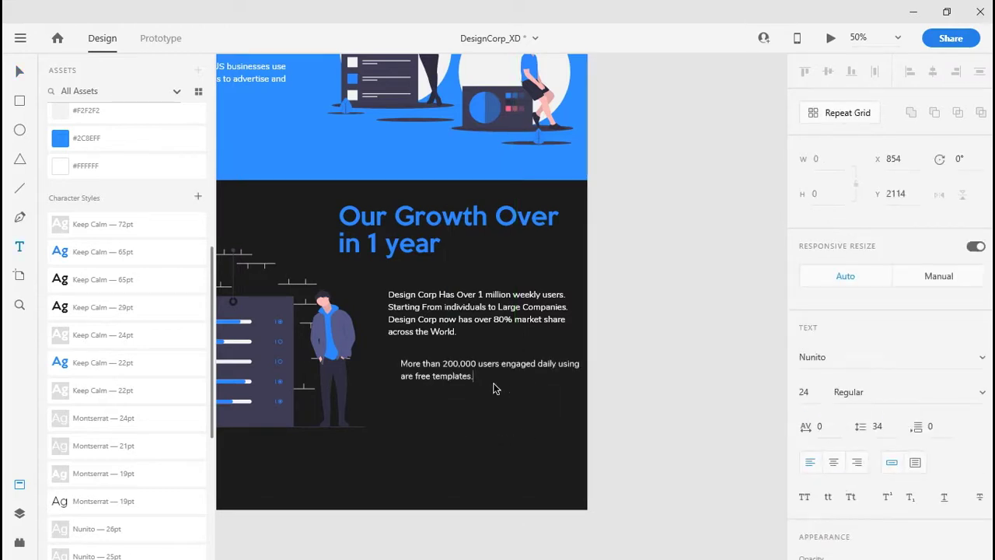
mouse_move(486, 380)
left_mouse_down()
mouse_move(465, 373)
mouse_move(474, 368)
left_mouse_up()
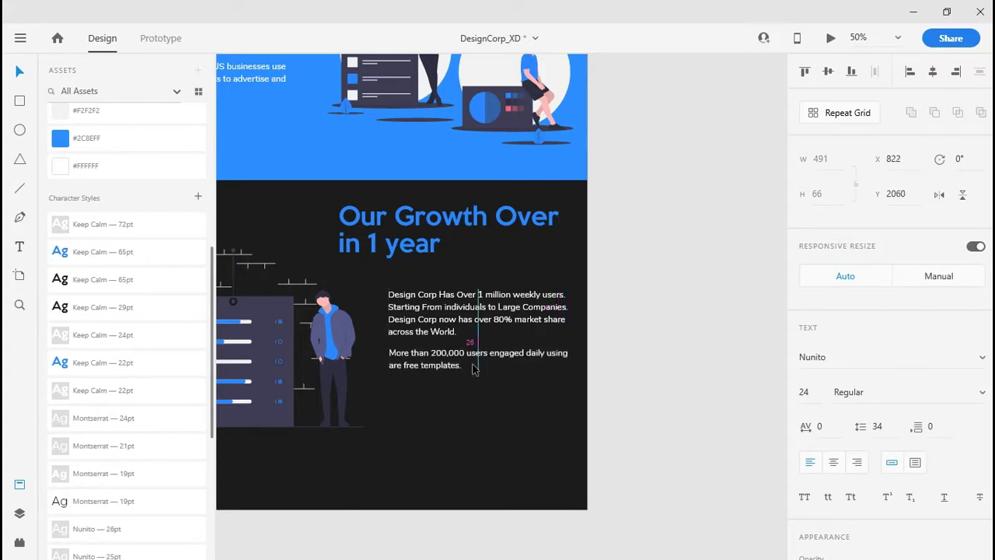
Step: Compare the second artboard with the original design, checking the layout and proportions of the growth section
scroll(582, 293, "down", 2)
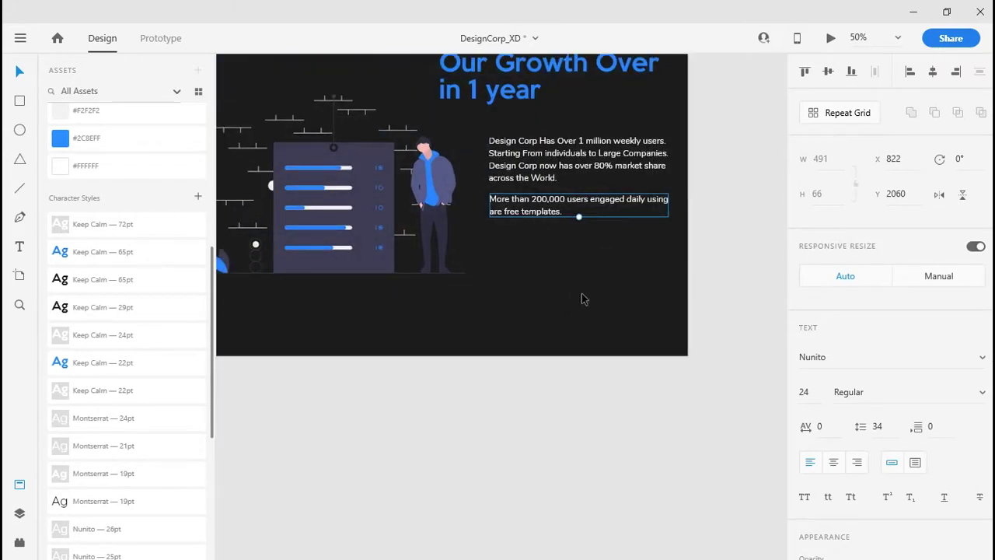
scroll(582, 293, "down", 3)
left_click_drag(518, 366, 583, 413)
scroll(584, 311, "up", 1)
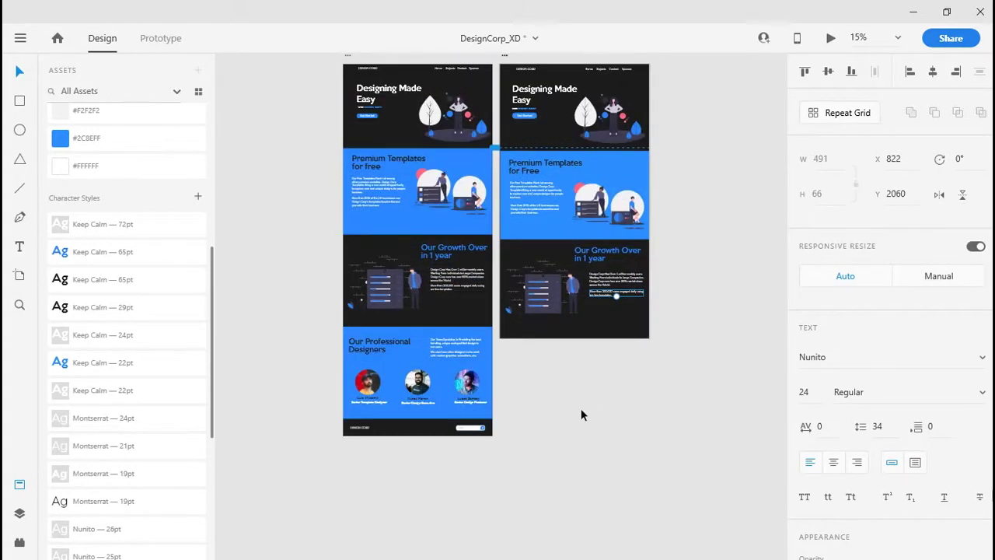
left_click(547, 230)
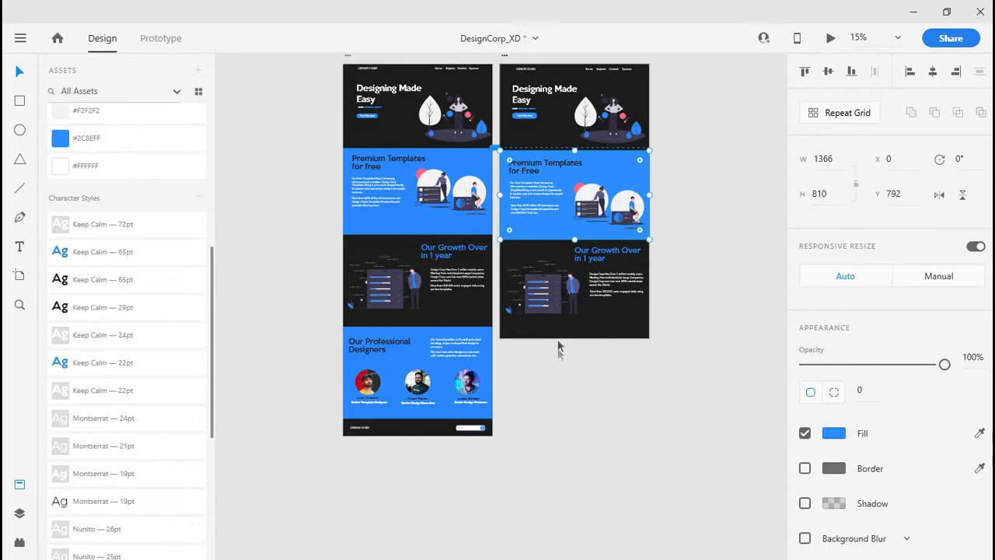
key("ctrl+plus")
key("ctrl+plus")
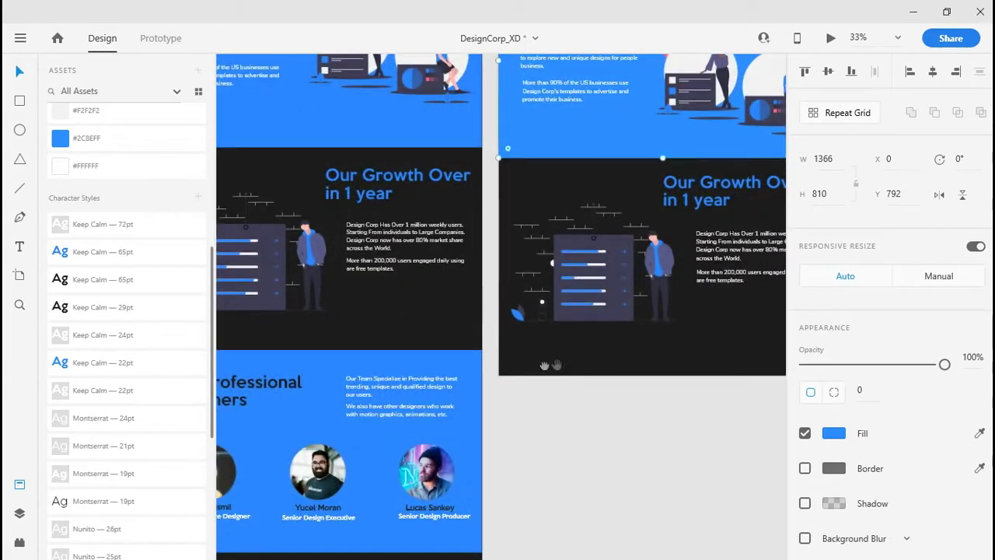
left_click_drag(552, 367, 336, 351)
key("Escape")
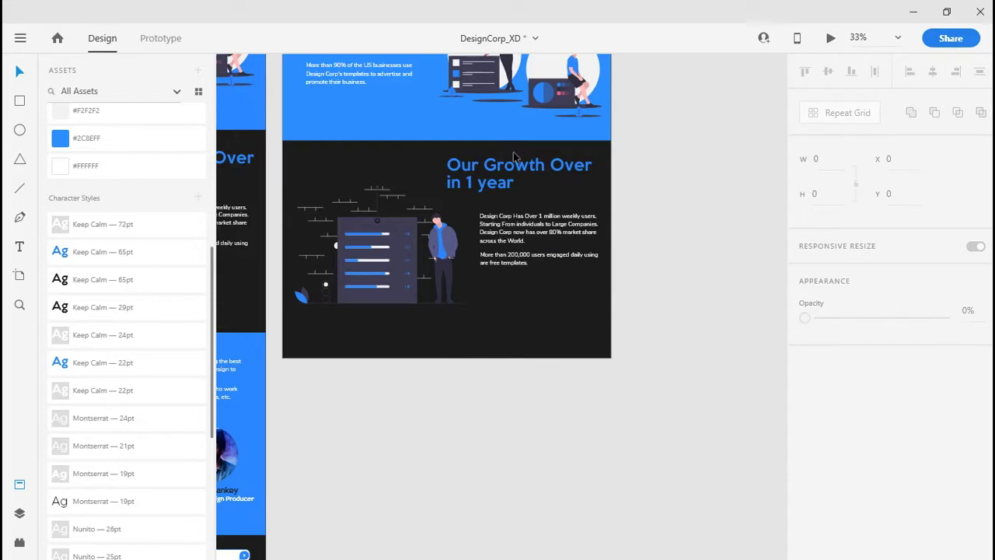
Step: Shorten the second artboard to a height of 2421 so it ends just below the growth section
left_click(442, 360)
left_click_drag(446, 360, 447, 336)
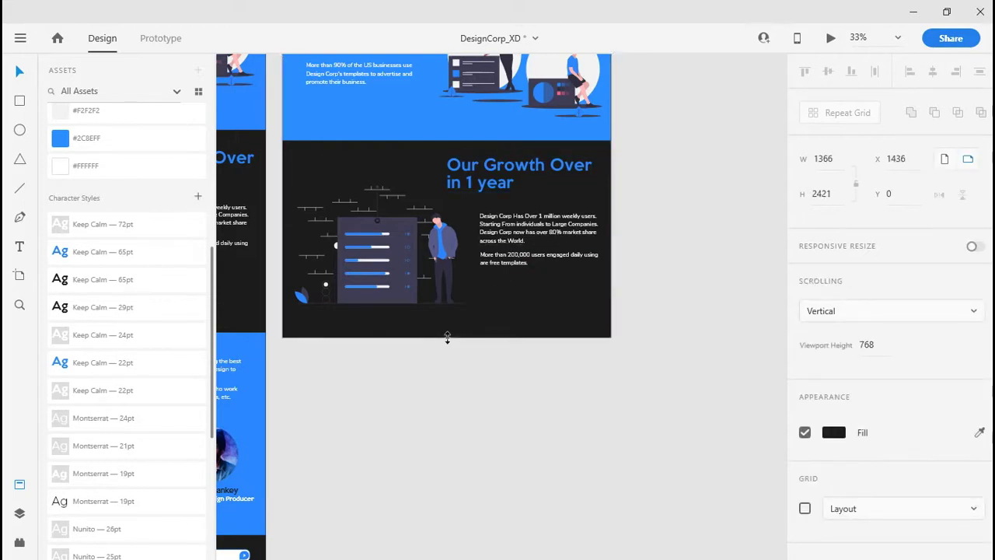
scroll(498, 404, "down", 2)
left_click(517, 323)
scroll(517, 322, "up", 1)
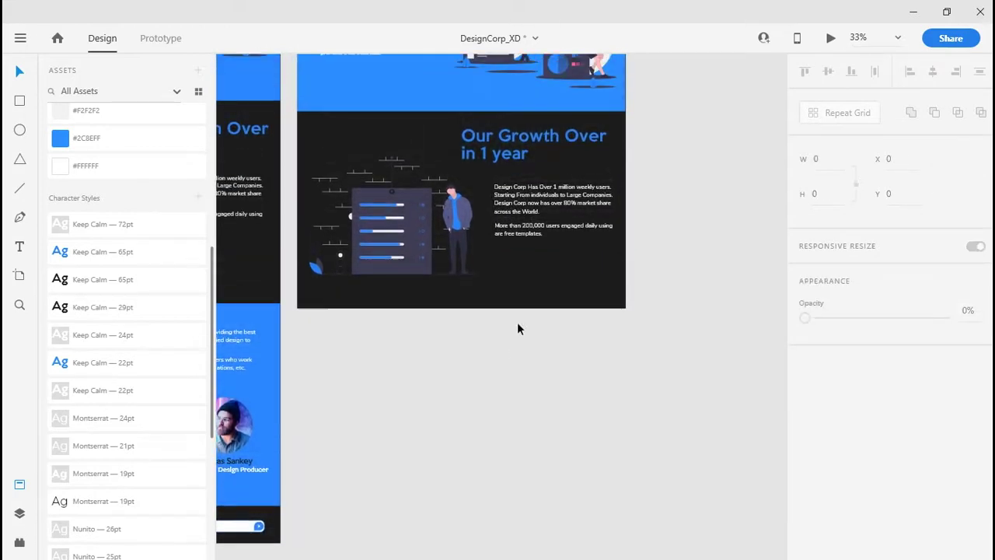
Step: Extend the second artboard downward until it ends level with the bottom of the original's blue designers section
left_click(474, 292)
left_click_drag(460, 309, 462, 506)
left_click(755, 427)
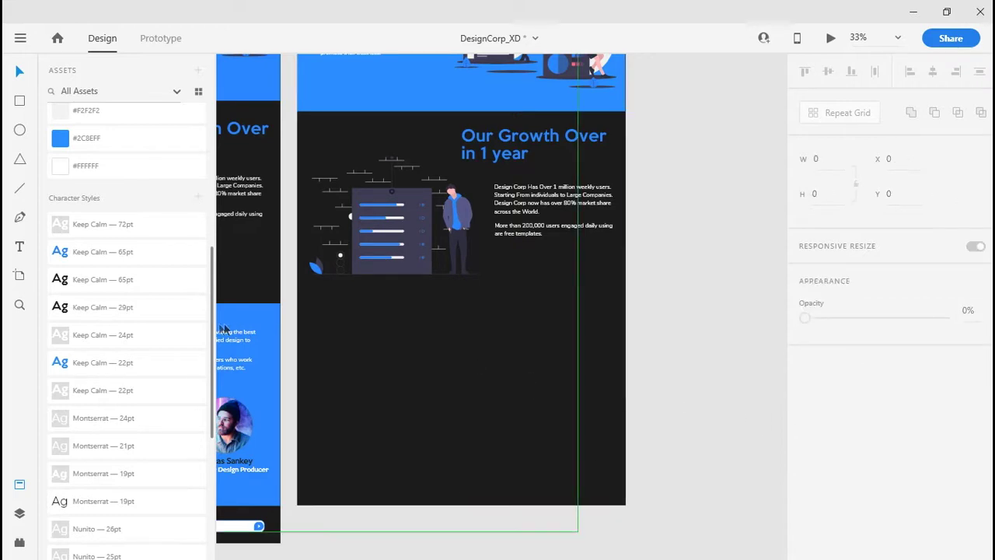
left_click(19, 101)
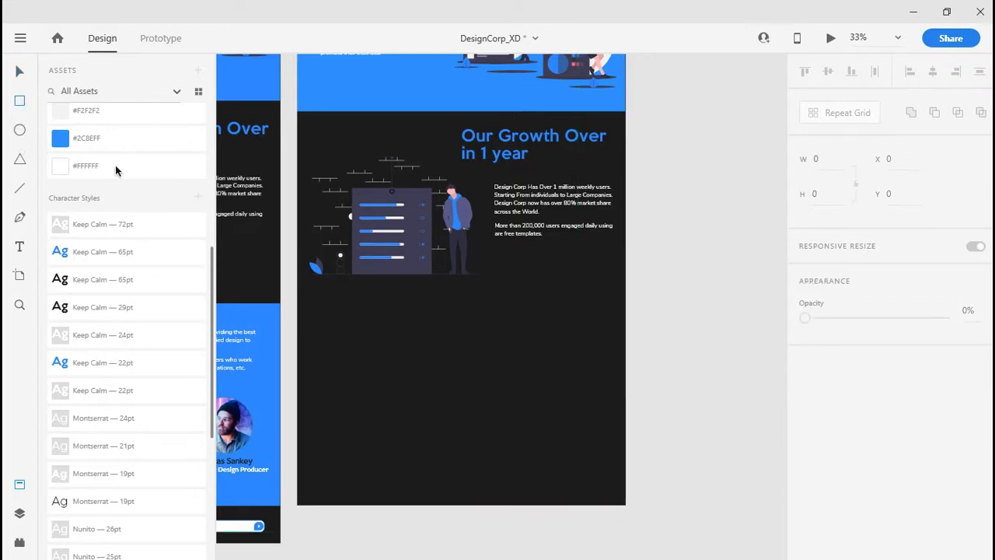
left_click_drag(652, 527, 301, 289)
key("ctrl+plus")
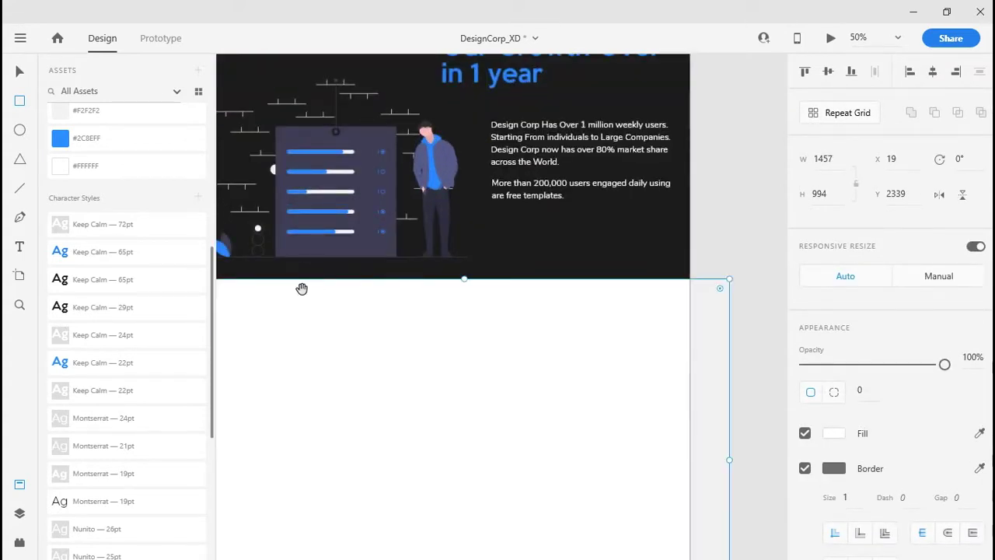
left_click_drag(362, 293, 438, 259)
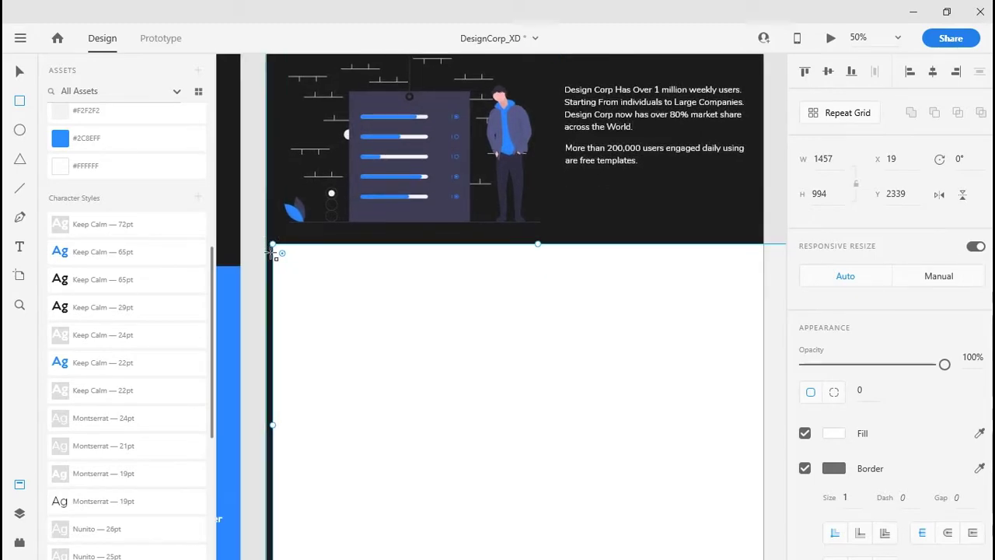
key("Delete")
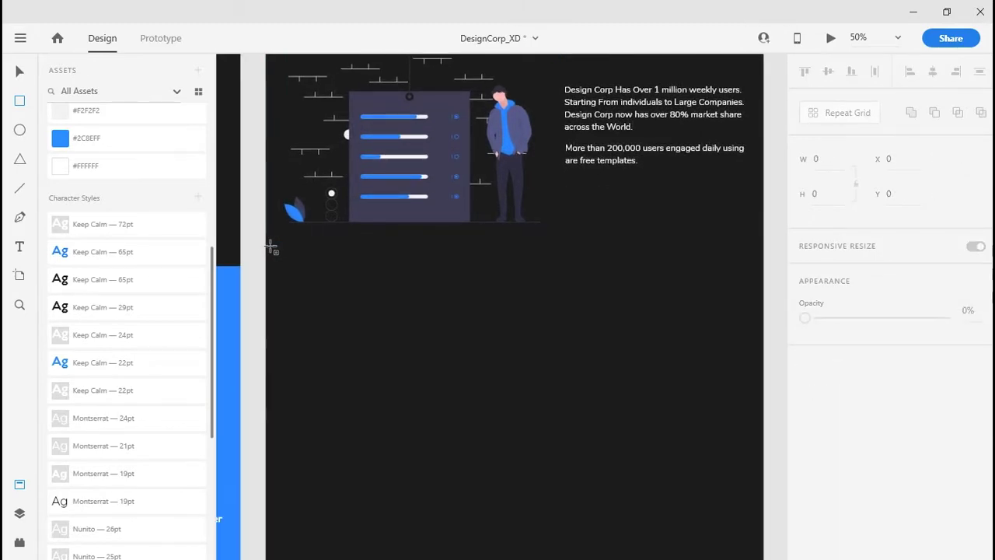
Step: Draw a 1366 by 845 rectangle at X 0, Y 2394 filling the empty lower area of the second artboard
mouse_move(258, 266)
left_mouse_down()
mouse_move(619, 462)
mouse_move(739, 497)
mouse_move(723, 493)
mouse_move(753, 468)
mouse_move(775, 469)
mouse_move(726, 471)
left_mouse_up()
left_click_drag(470, 349, 528, 347)
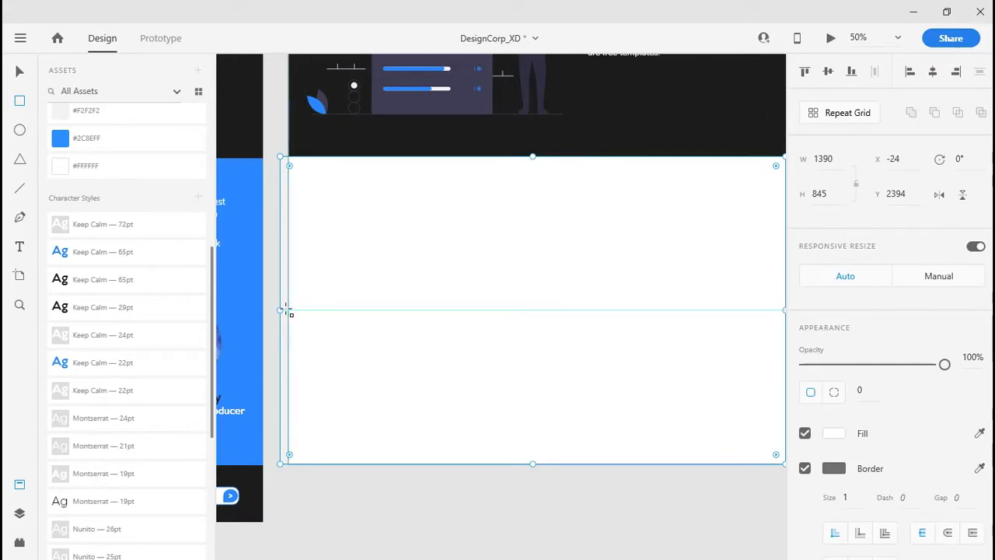
left_click_drag(282, 309, 288, 310)
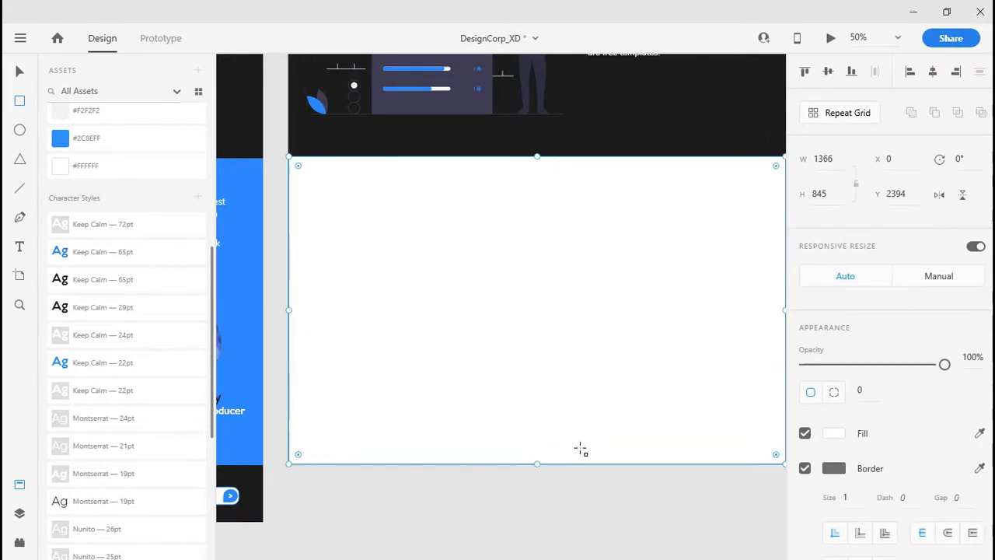
mouse_move(538, 462)
left_mouse_down()
mouse_move(536, 446)
mouse_move(536, 462)
left_mouse_up()
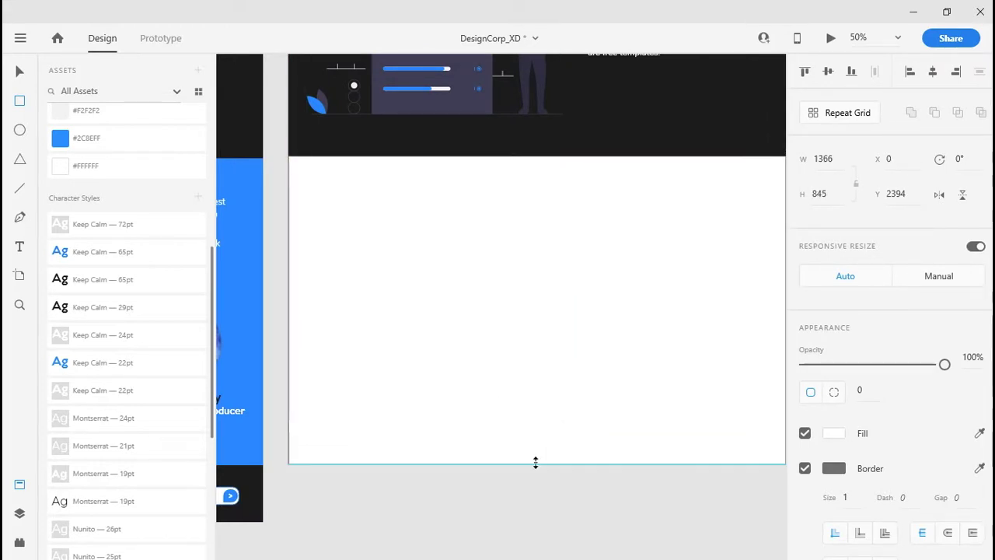
Step: Remove the new rectangle's border and fill it with the saved blue #2C8EFF
left_click(805, 468)
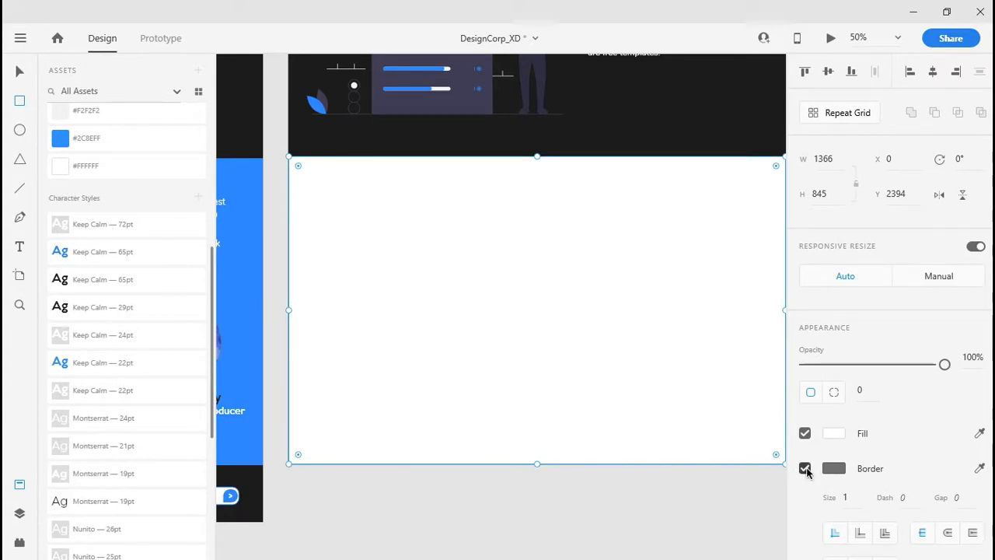
left_click(833, 434)
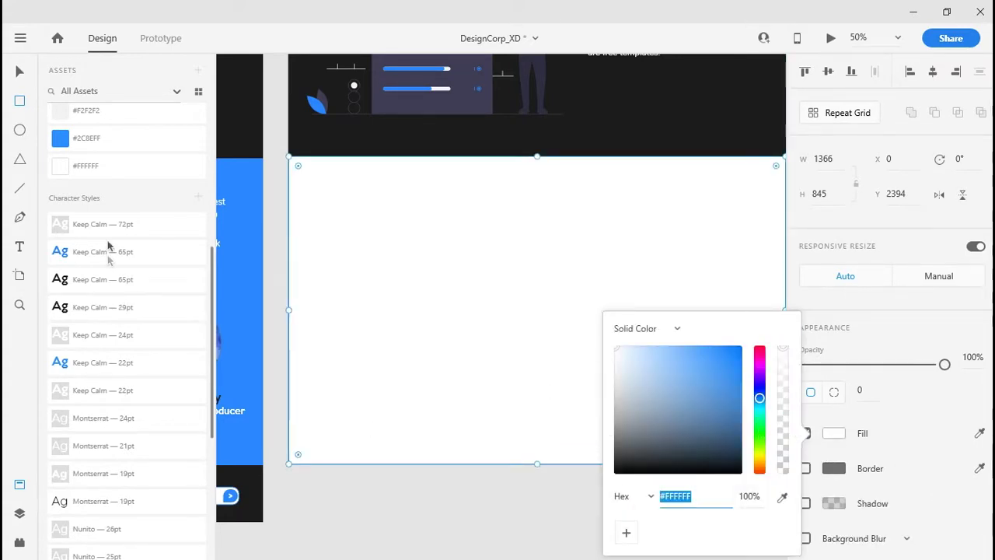
left_click(105, 140)
left_click_drag(407, 524, 526, 410)
key("ctrl+z")
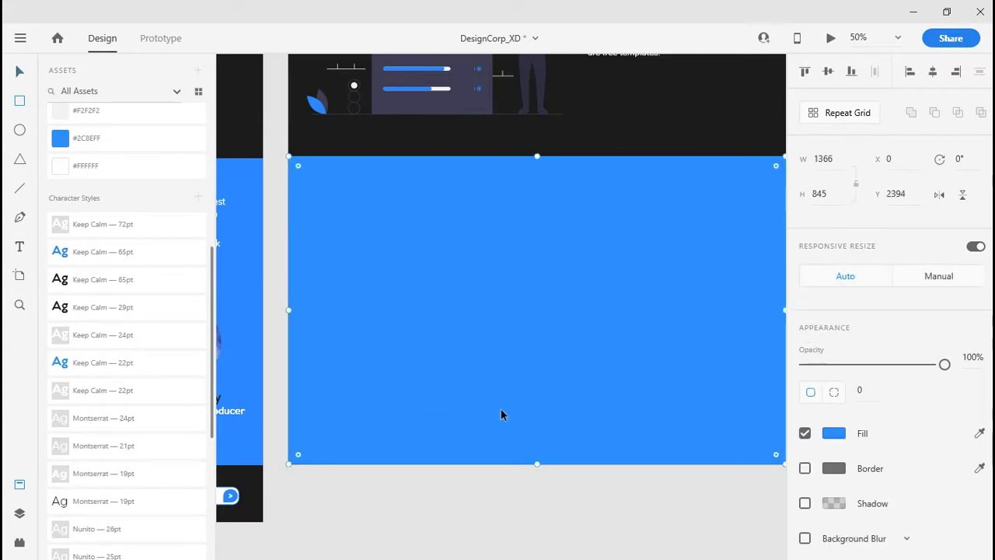
left_click_drag(408, 456, 742, 491)
left_click_drag(578, 362, 538, 342)
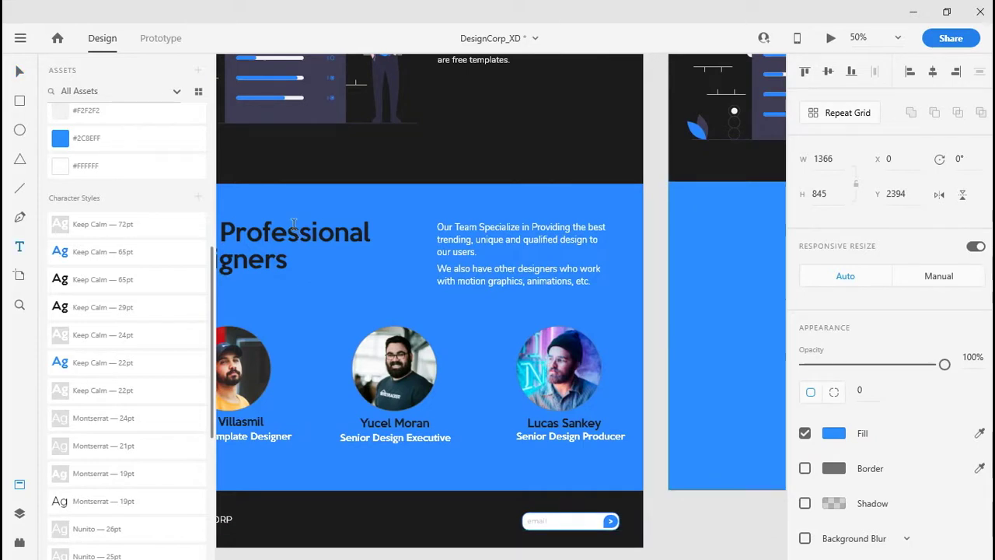
left_click(303, 232)
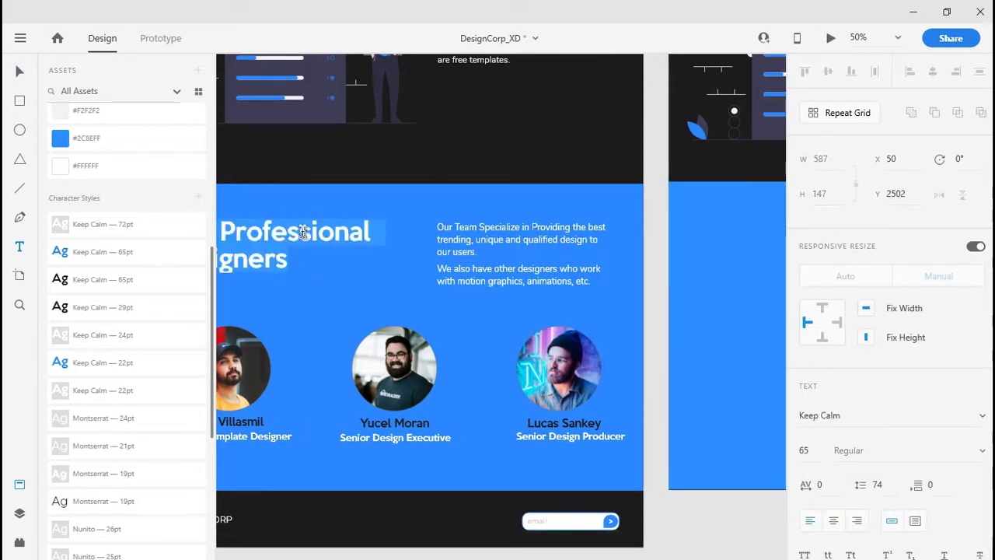
key("Delete")
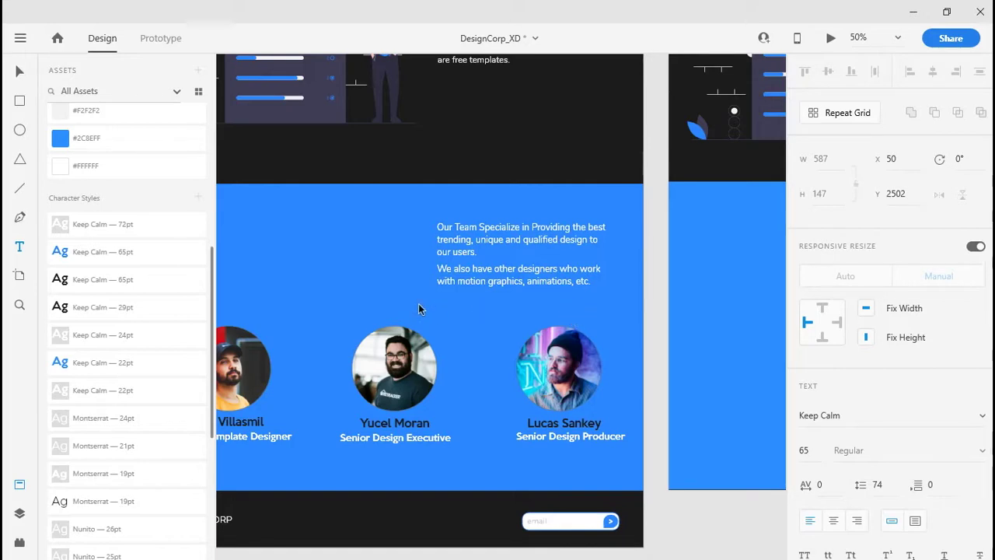
left_click_drag(268, 263, 444, 251)
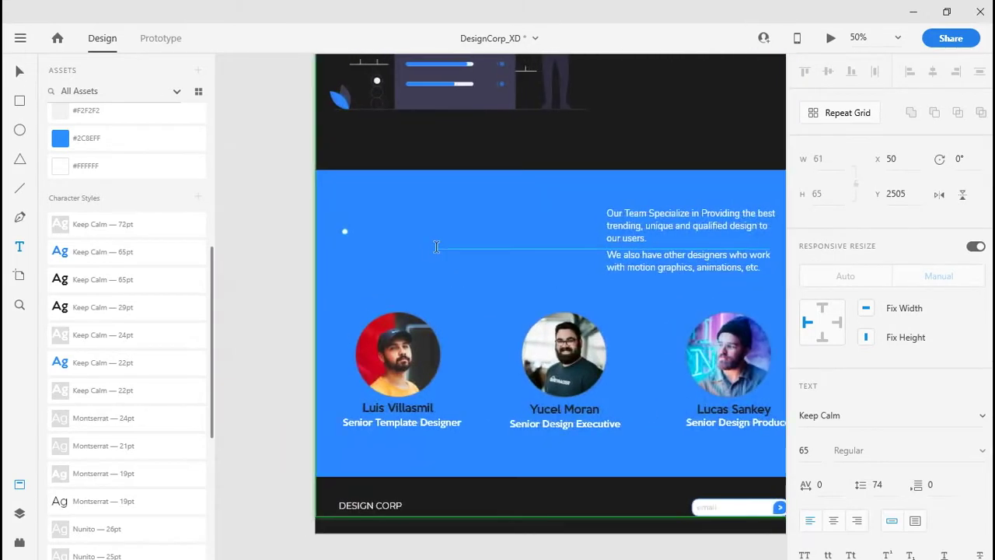
key("ctrl+z")
key("Delete")
key("ctrl+z")
Step: Copy the "Our Professional Designers" heading text from the original into the second artboard's blue section at about X 98, Y 2496
double_click(448, 235)
key("ctrl+c")
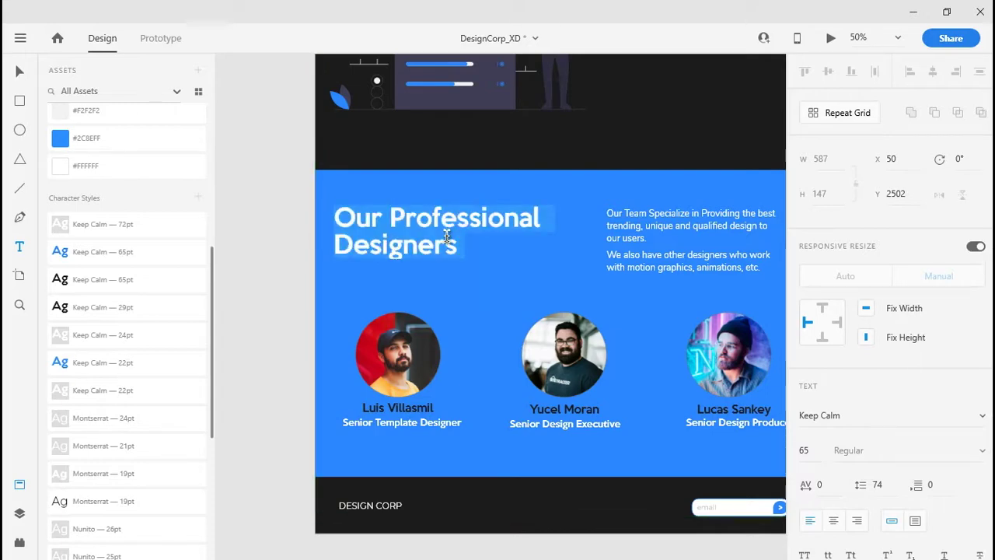
left_click(447, 235)
scroll(438, 246, "up", 2)
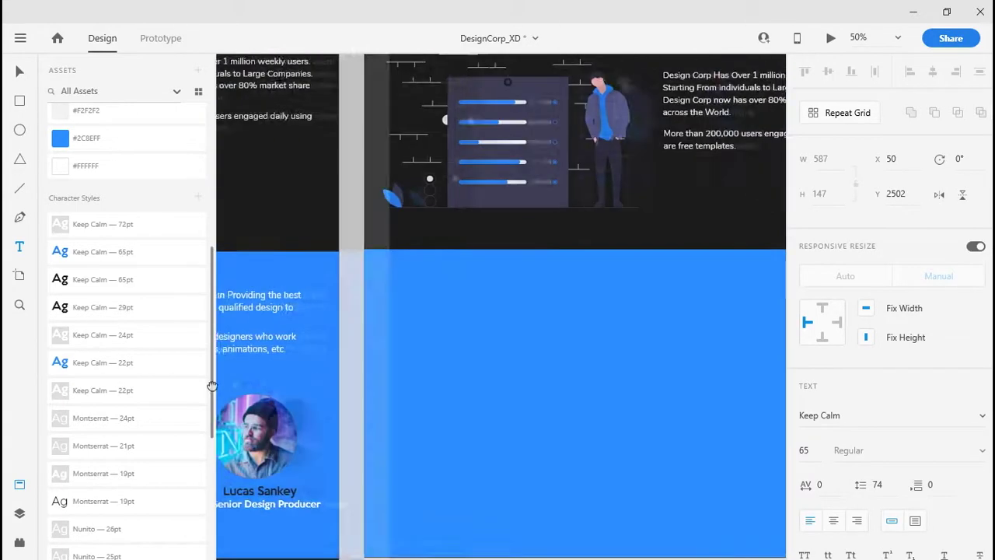
left_click(720, 371)
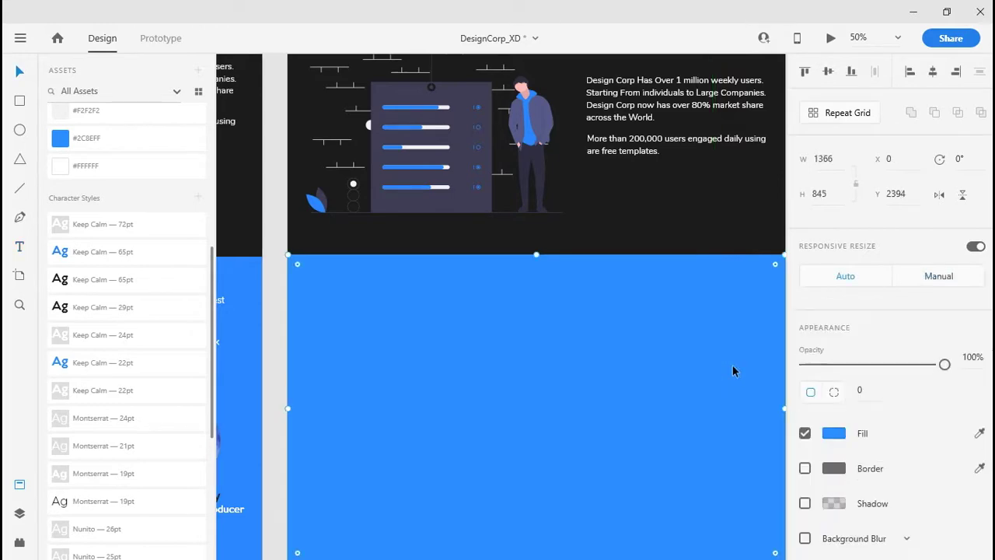
left_click_drag(555, 365, 581, 263)
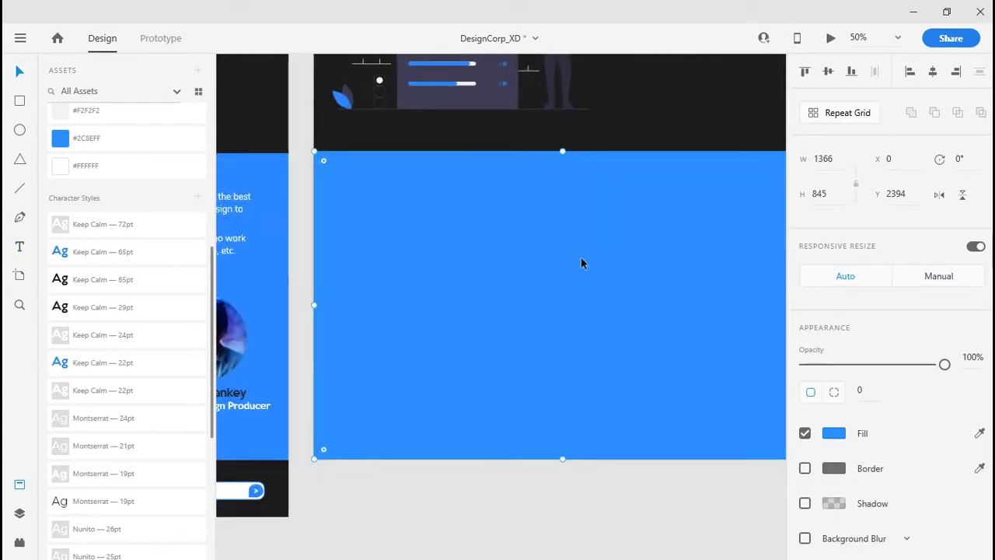
left_click(348, 185)
key("ctrl+v")
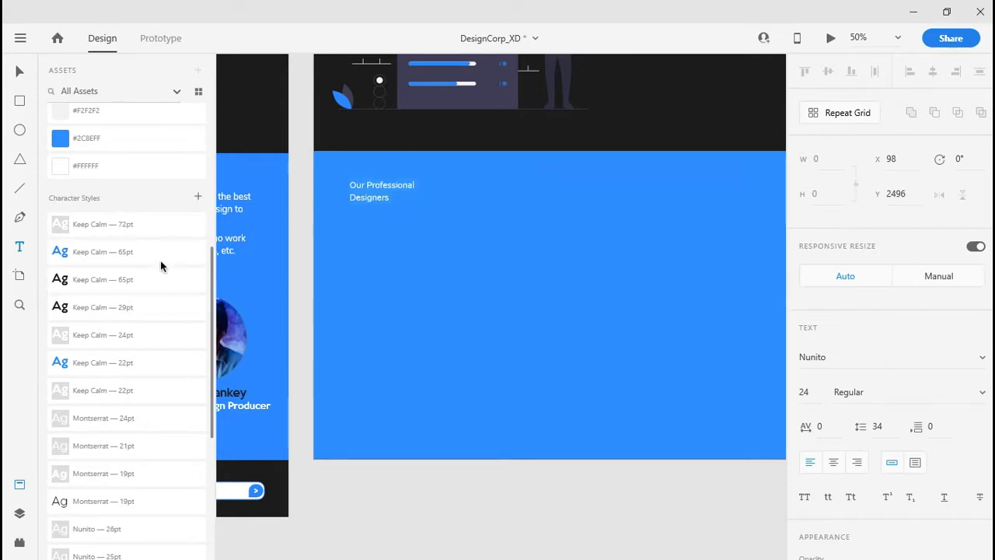
Step: Apply the black Keep Calm 65pt character style to the designers heading and move it to about X 110, Y 2461
left_click(134, 283)
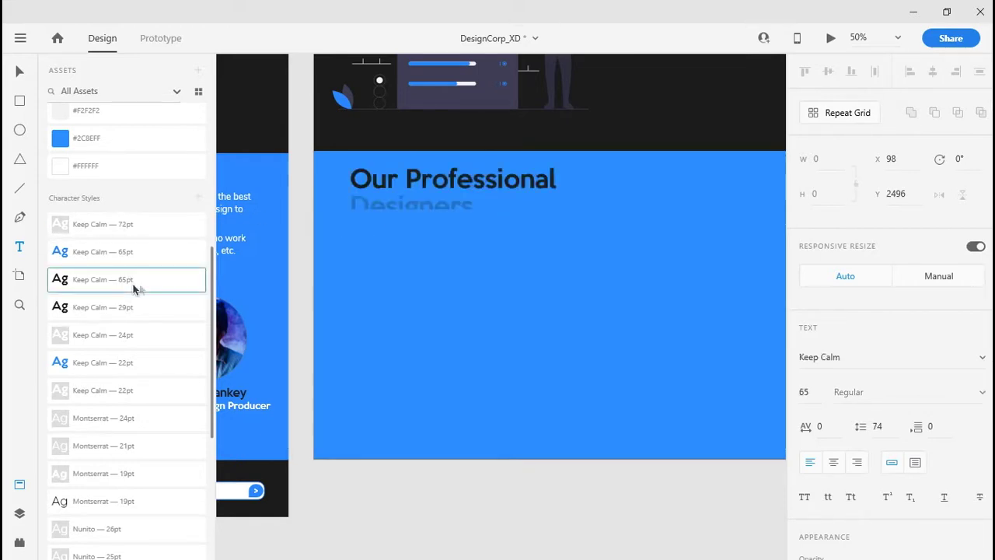
key("ctrl+a")
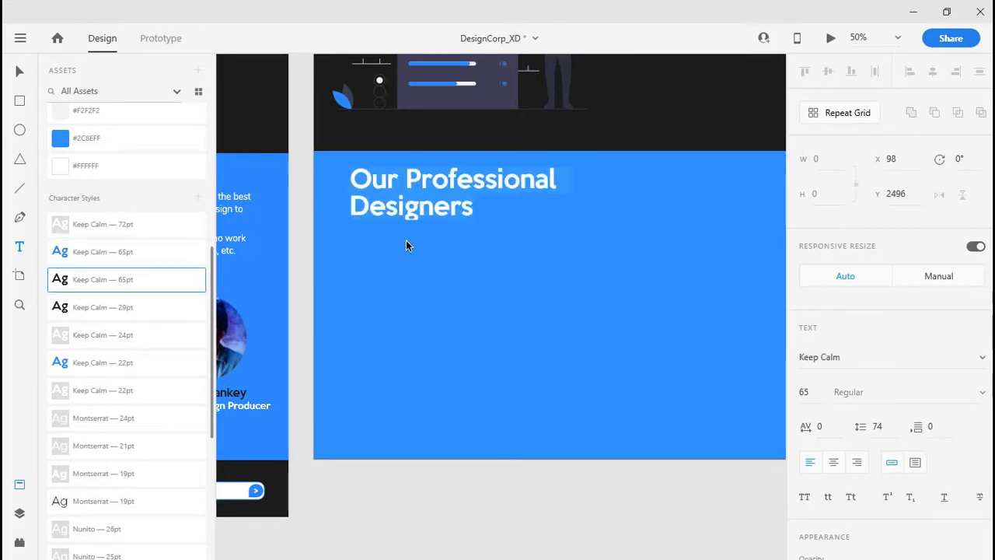
key("Escape")
mouse_move(436, 219)
left_mouse_down()
mouse_move(437, 235)
mouse_move(437, 210)
mouse_move(442, 217)
left_mouse_up()
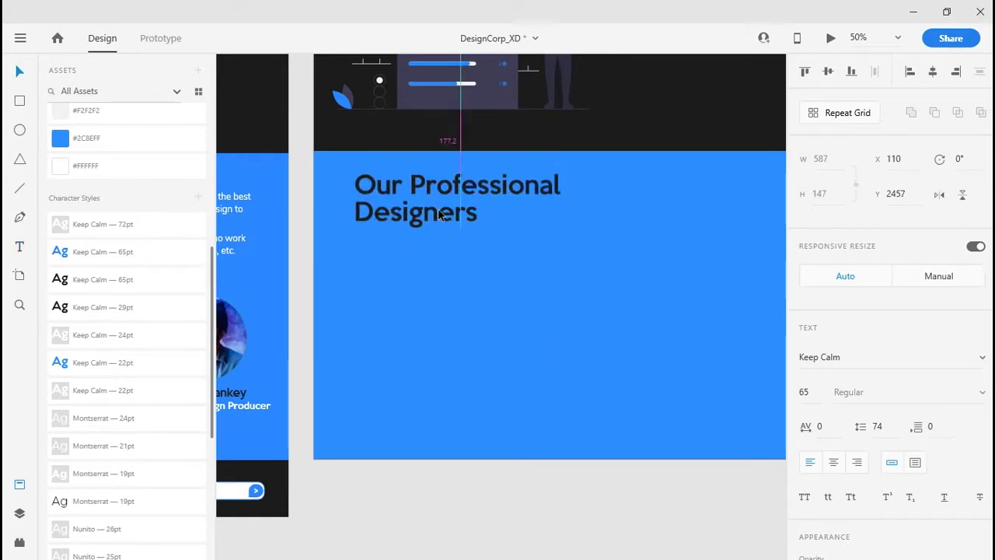
Step: Copy the text of the paragraph starting "Our Team Specialize in Providing the best" from the original, keeping the original paragraph in place
left_click_drag(575, 277, 734, 284)
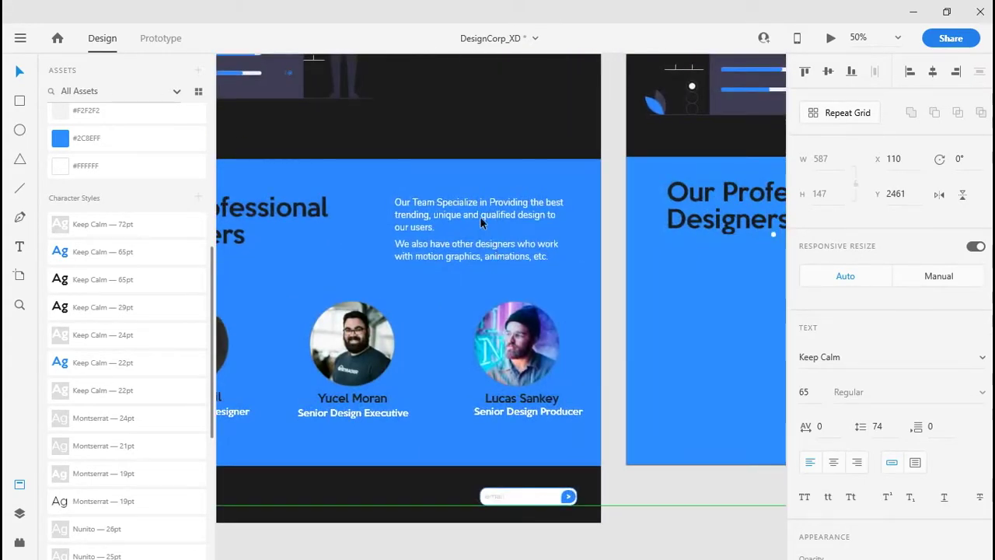
key("t")
left_click(482, 215)
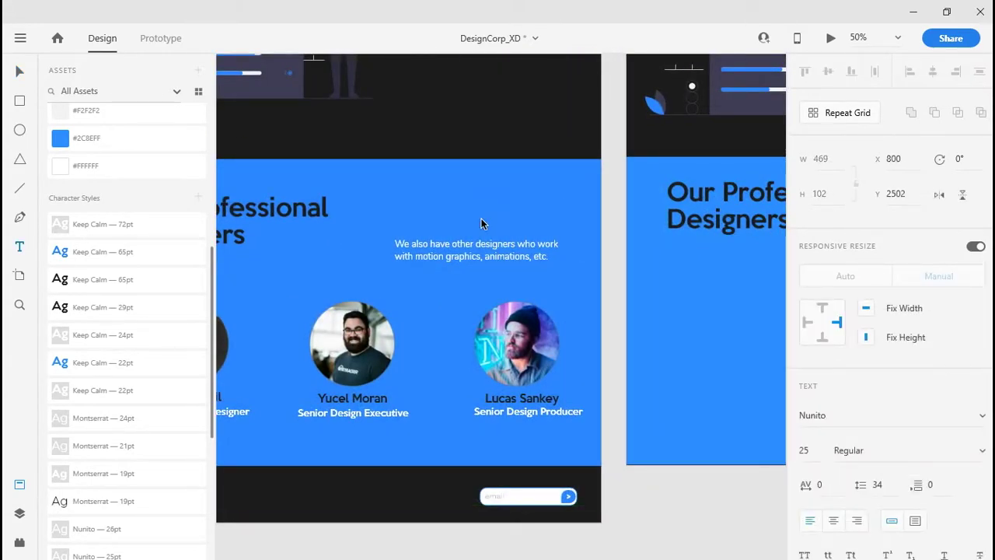
key("Escape")
key("ctrl+z")
key("Escape")
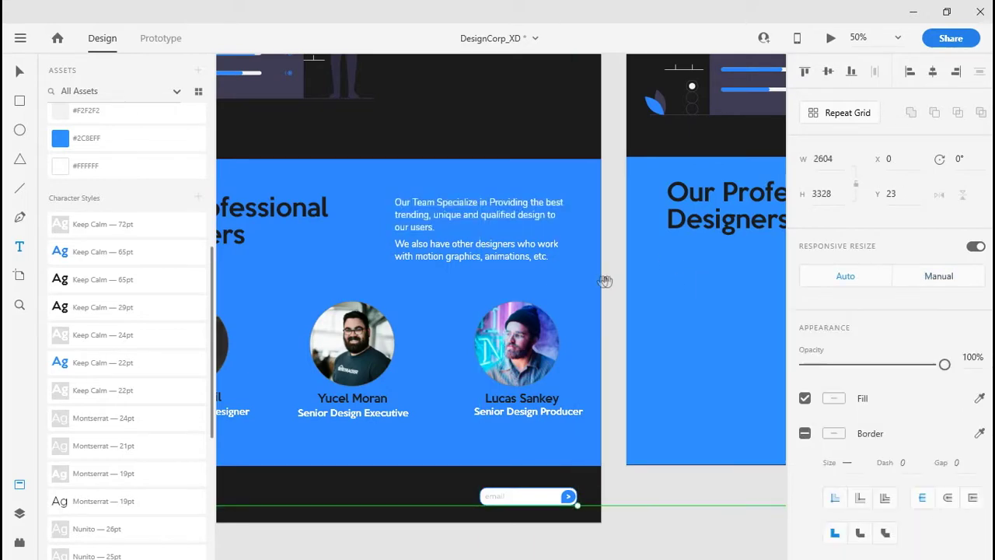
Step: Paste the "Our Team Specialize" paragraph beside the second artboard's designers heading at about X 854, Y 2516, and shift it slightly up and left
left_click_drag(601, 280, 367, 326)
left_click_drag(650, 319, 427, 318)
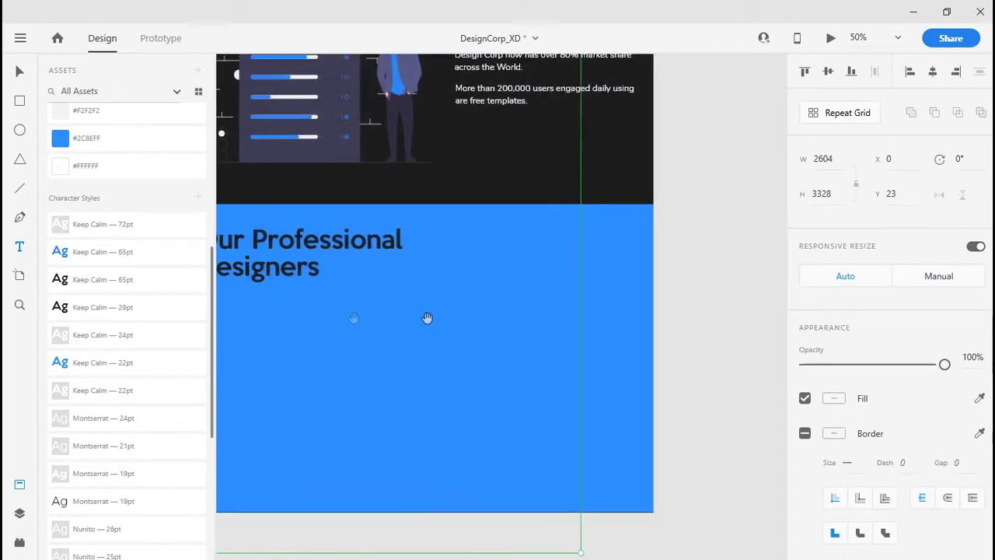
left_click(597, 316)
key("t")
left_click(467, 247)
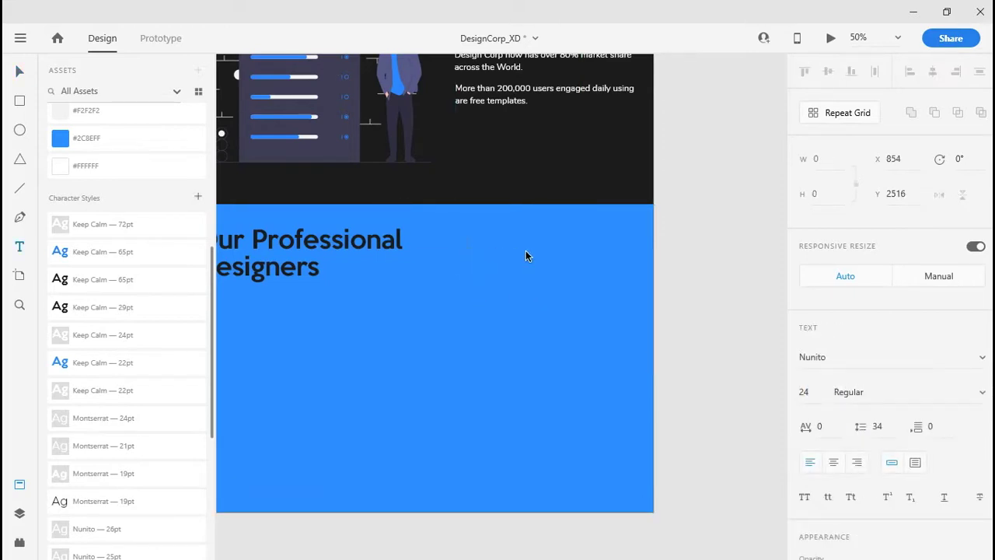
type("Our Team Specialize in Providing the best trending, unique and qualified design to our users.")
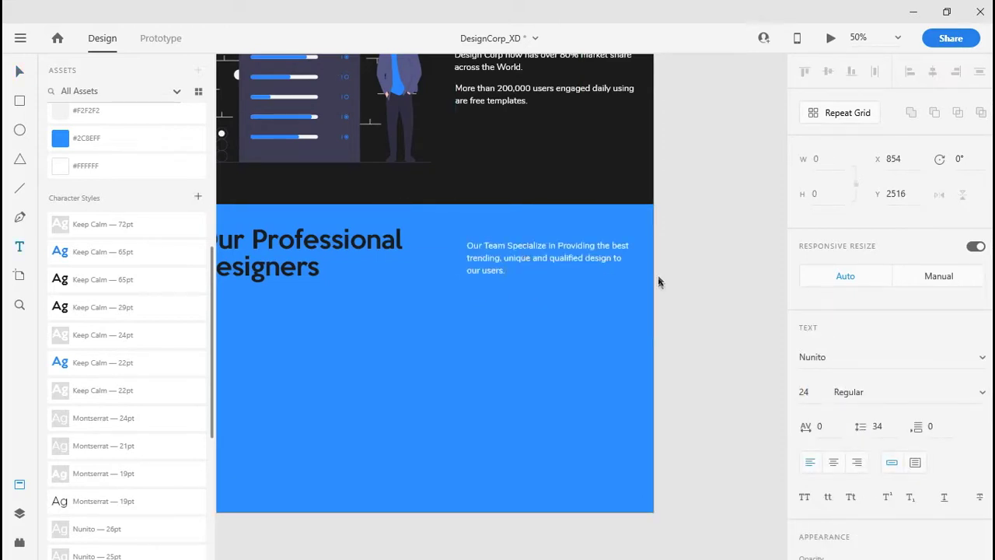
key("Escape")
left_click_drag(556, 262, 546, 285)
double_click(545, 285)
key("ctrl+a")
key("Delete")
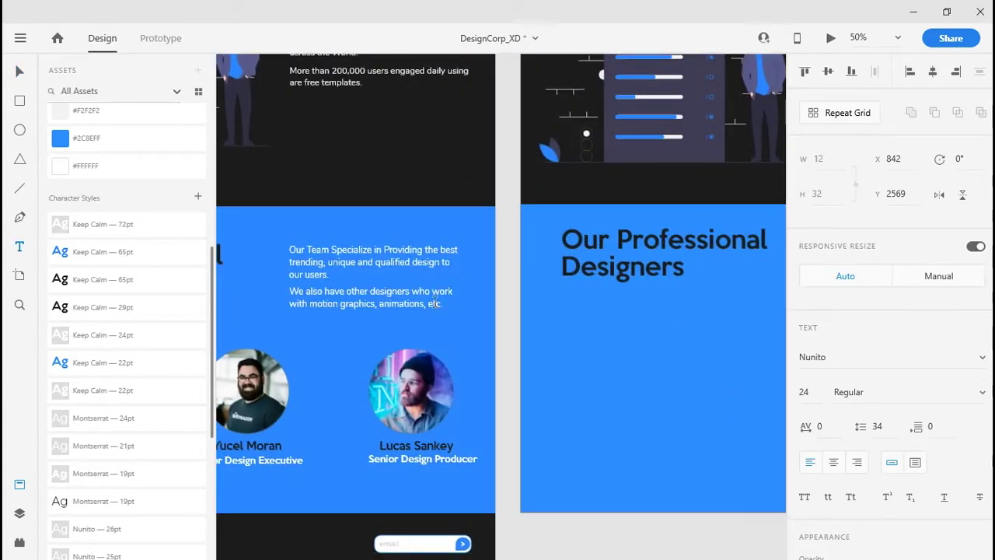
Step: Copy the "We also have other designers" paragraph into the second artboard below the "Our Team Specialize" paragraph, at about X 843, Y 2587
key("Escape")
key("ctrl+x")
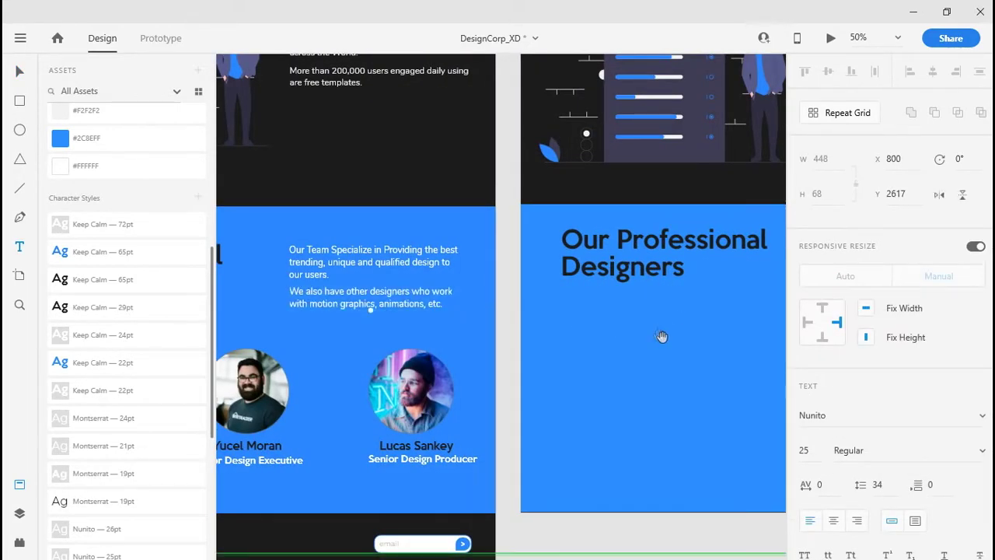
scroll(656, 332, "right", 5)
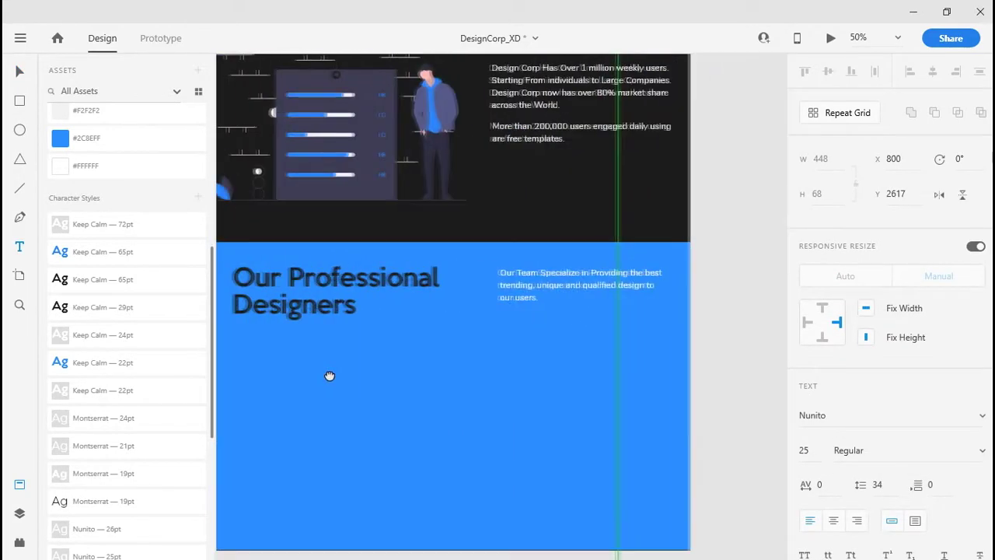
left_click(638, 378)
key("ctrl+v")
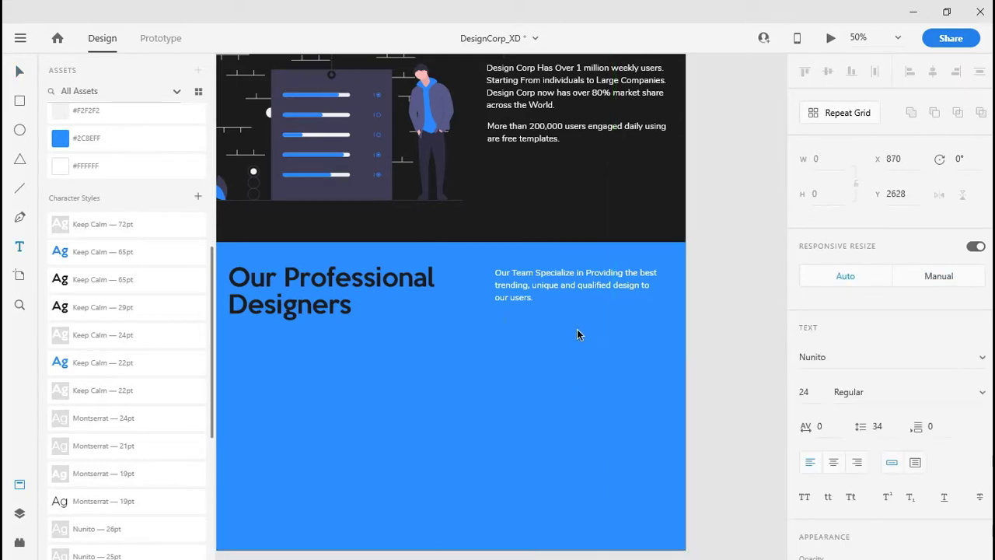
double_click(568, 329)
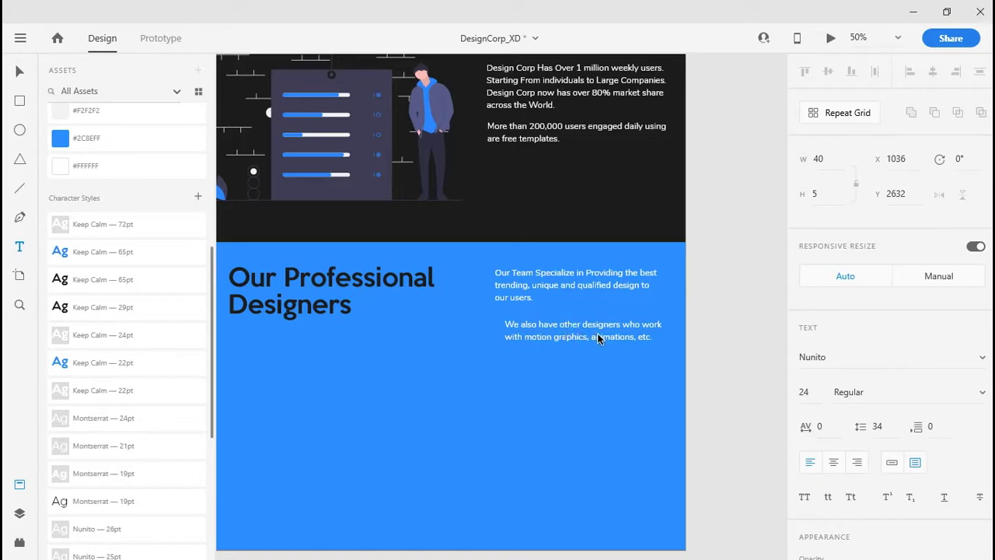
key("Escape")
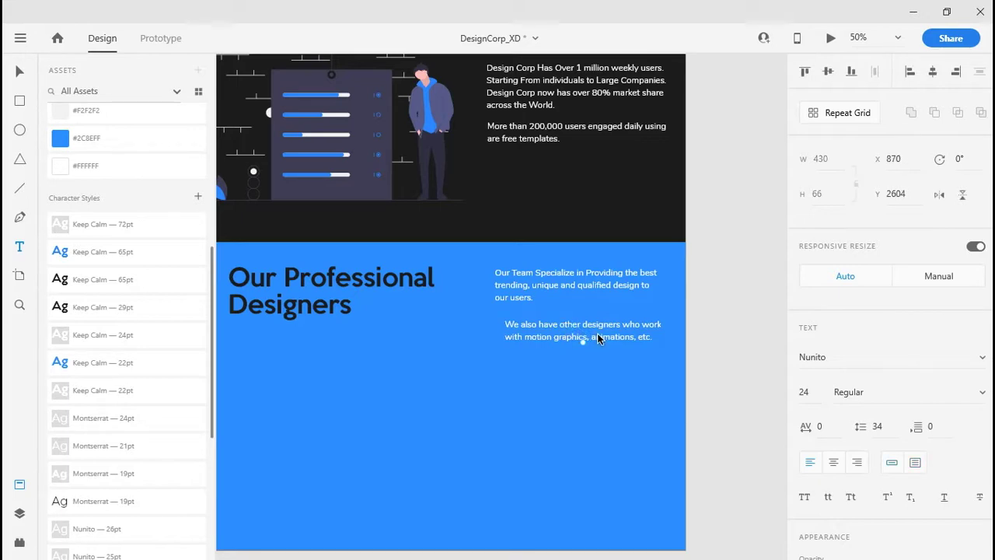
left_click_drag(581, 334, 599, 318)
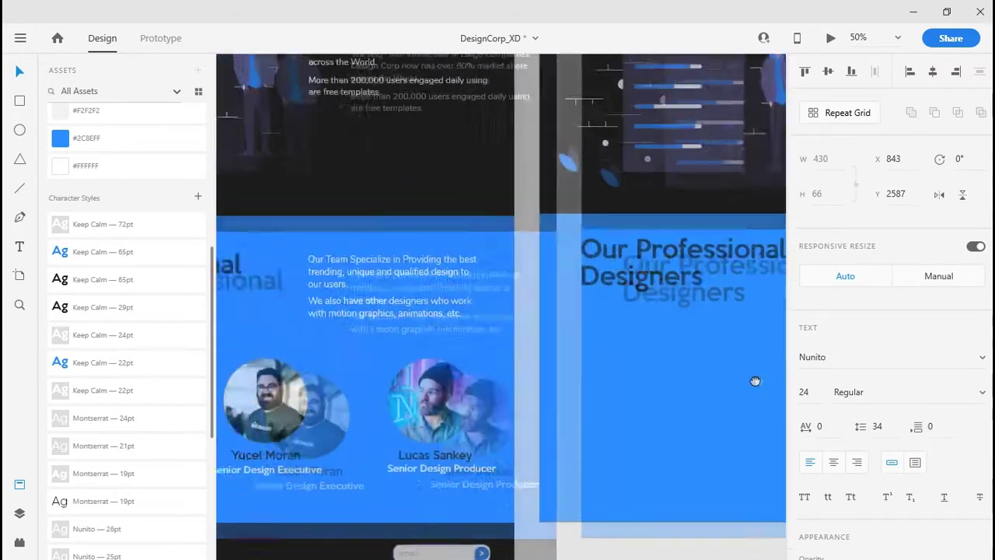
Step: Compare the paragraph with the original and set the second artboard's "Our Team Specialize" paragraph font size to 25
left_click_drag(763, 383, 602, 380)
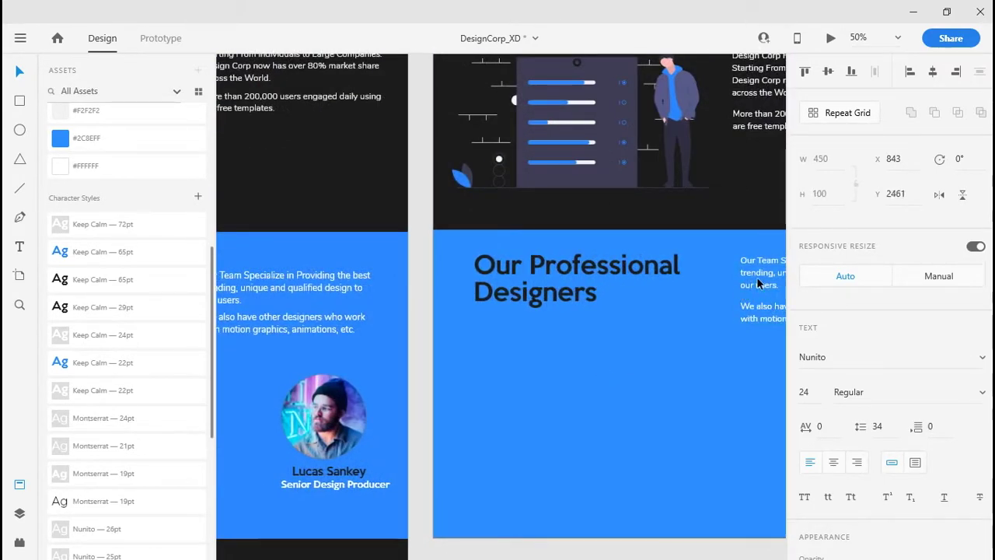
left_click(338, 285)
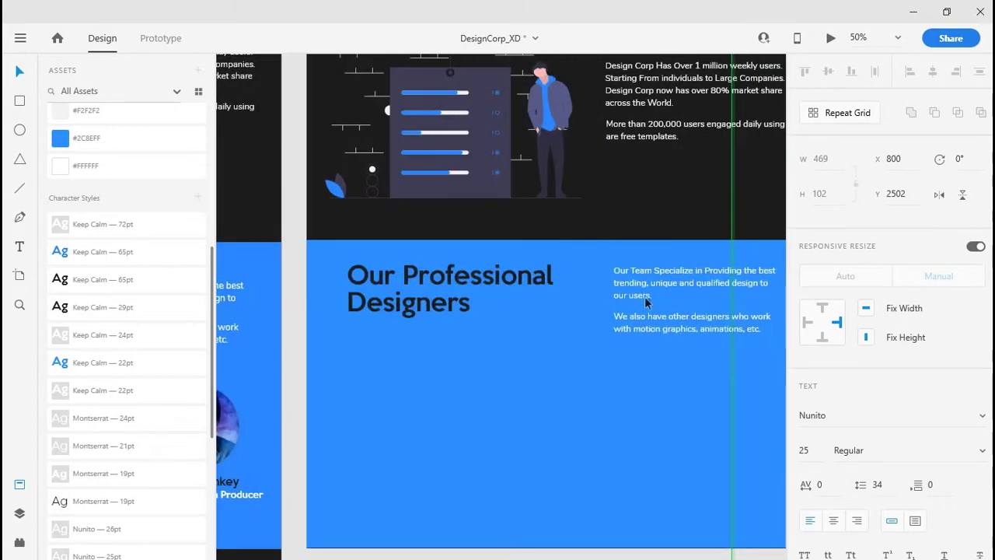
left_click(648, 282)
left_click(811, 390)
key("BackSpace")
key("BackSpace")
type("25")
key("Return")
key("Delete")
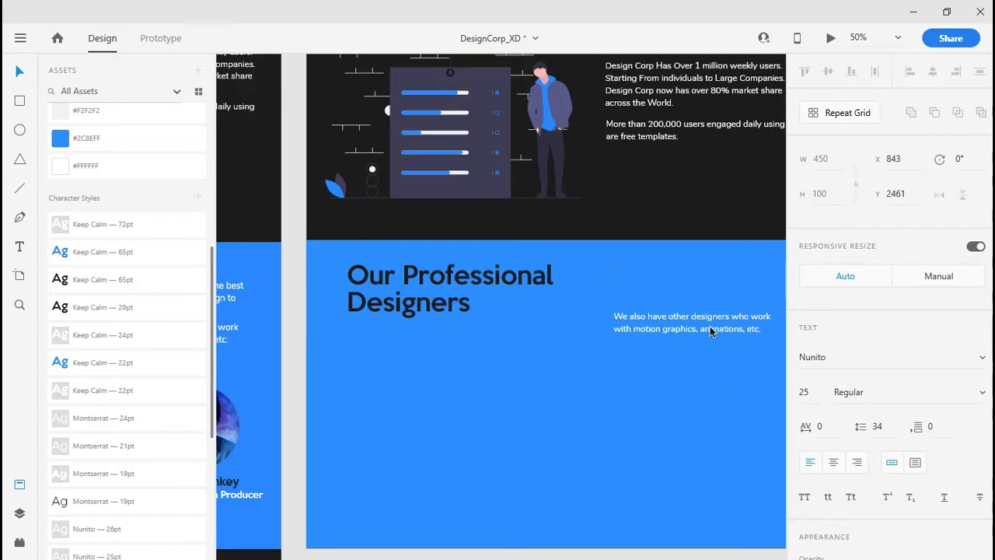
key("ctrl+z")
key("ctrl+z")
key("ctrl+z")
key("ctrl+shift+z")
Step: Set the font size of the second artboard's "We also have other designers" paragraph to 25
left_click(820, 391)
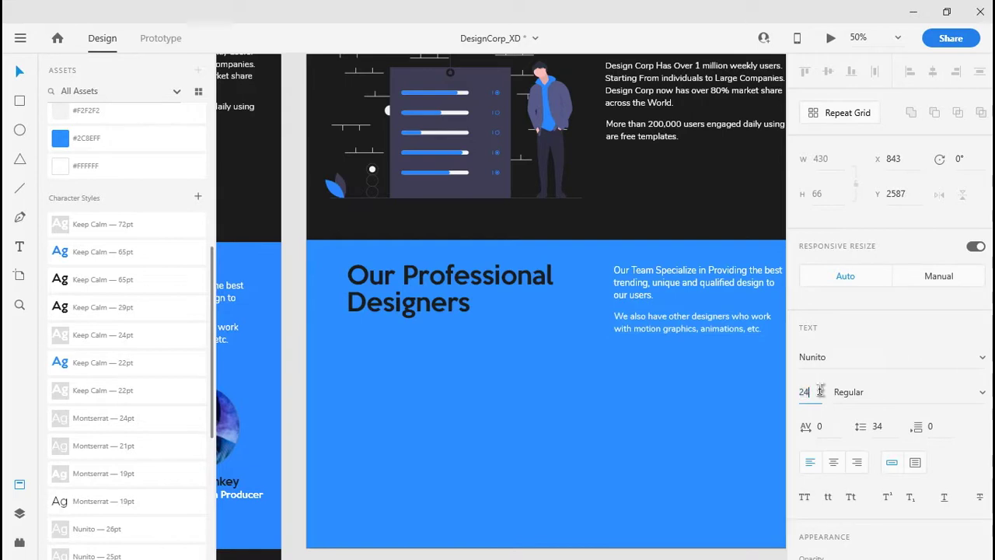
key("Return")
key("ctrl+z")
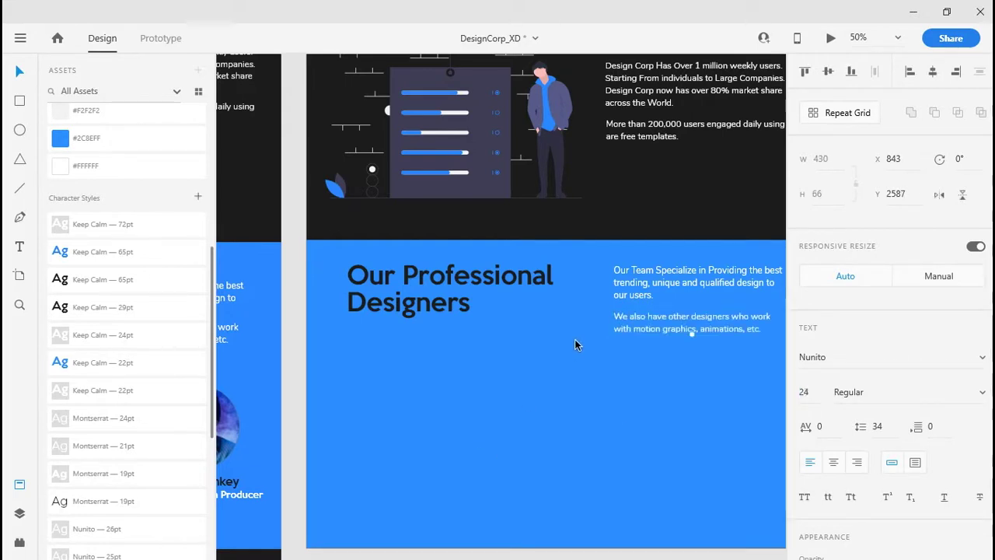
left_click(814, 392)
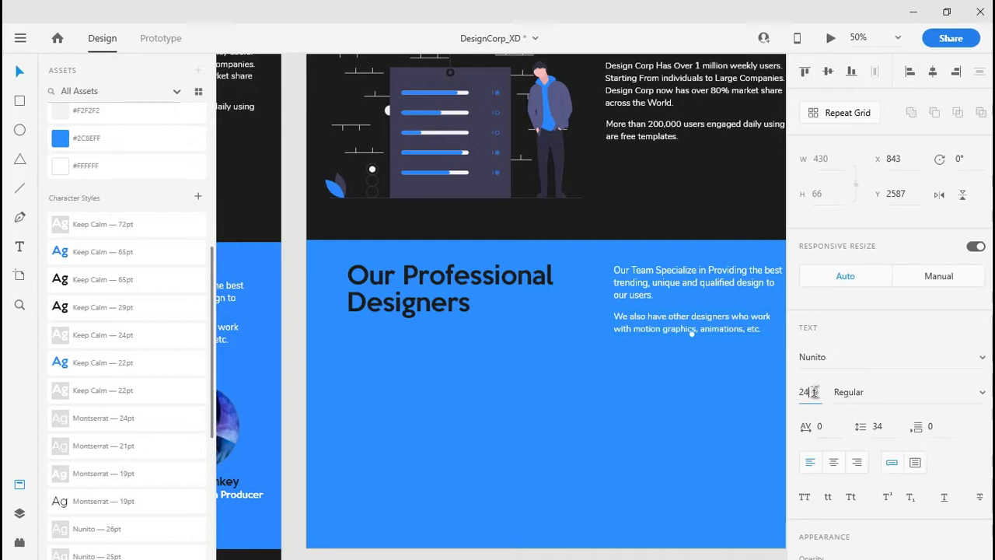
key("Return")
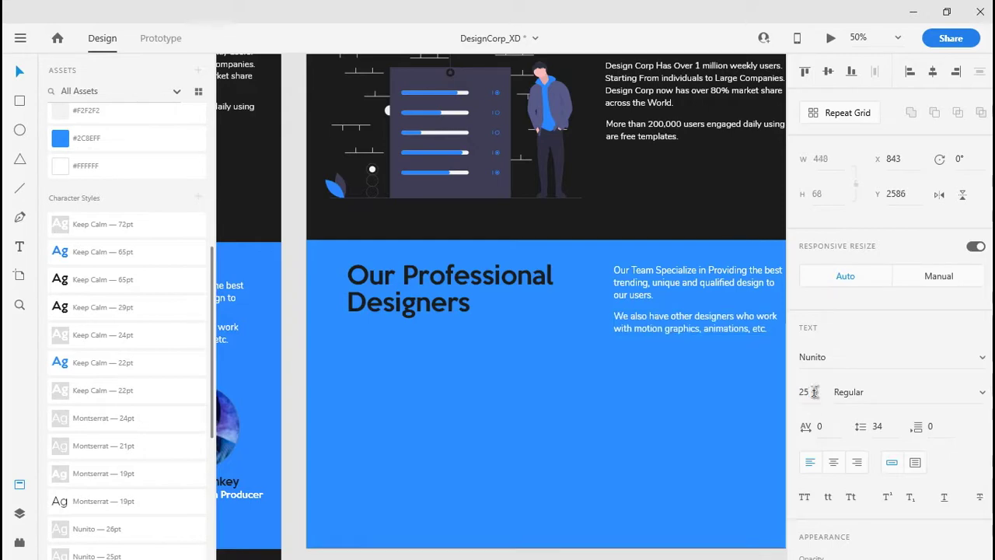
left_click(560, 408)
Step: Draw a white circle about 254 px in diameter below the designers heading, at about X 176, Y 2832
left_click_drag(560, 408, 780, 319)
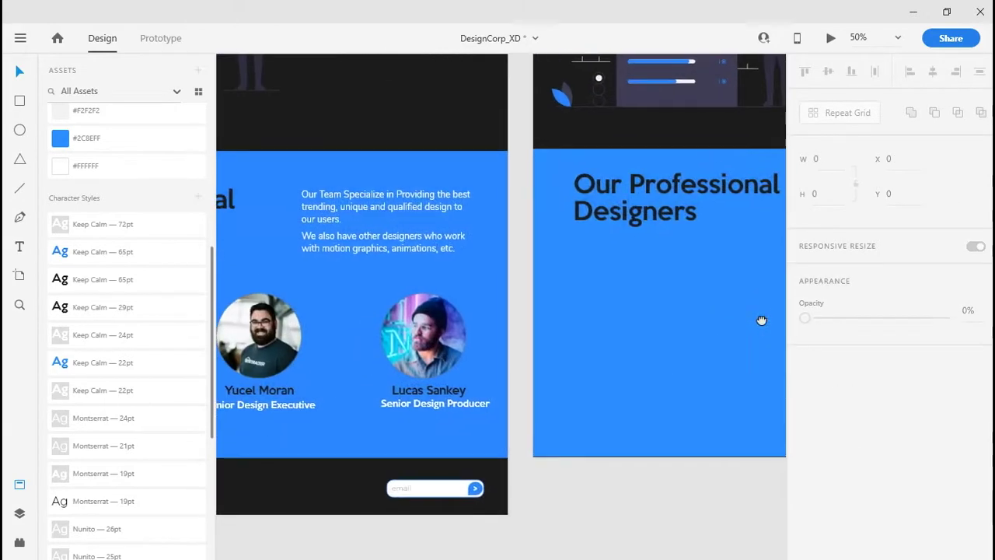
left_click_drag(638, 322, 363, 366)
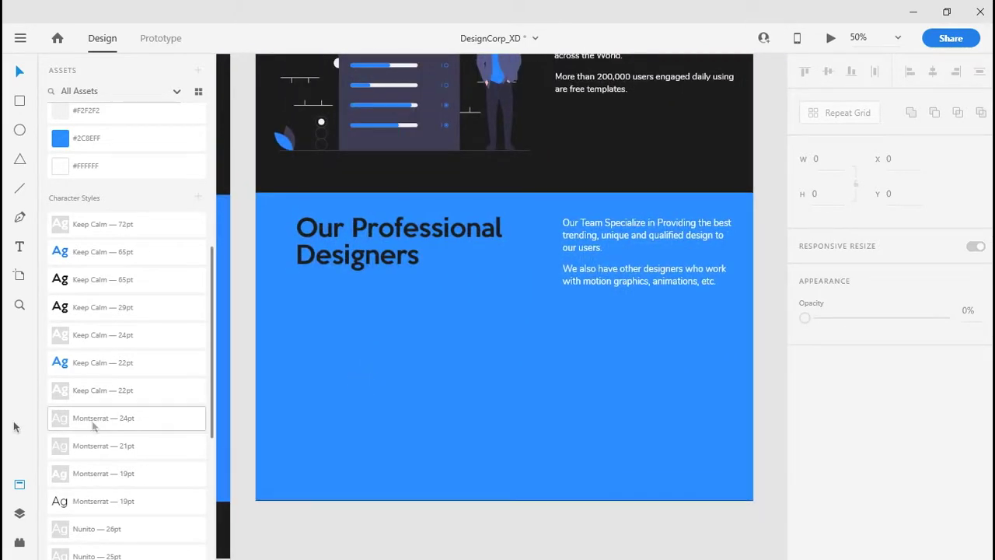
left_click(20, 513)
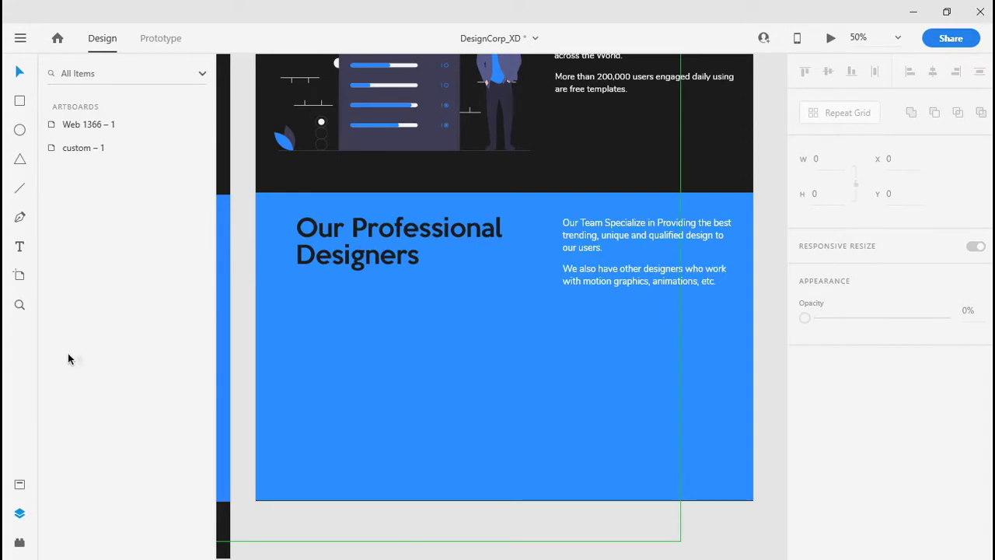
left_click(19, 483)
scroll(170, 404, "down", 5)
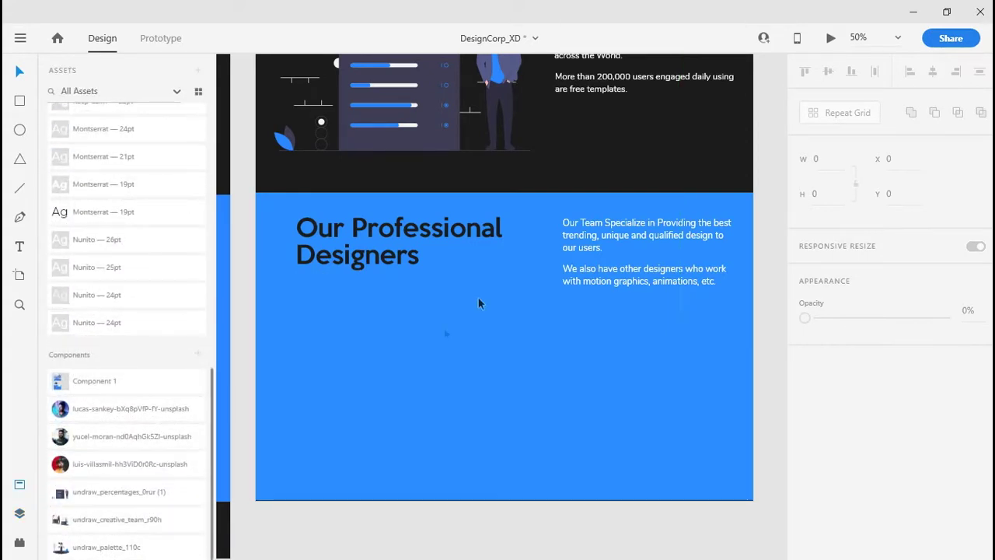
left_click_drag(320, 352, 431, 444)
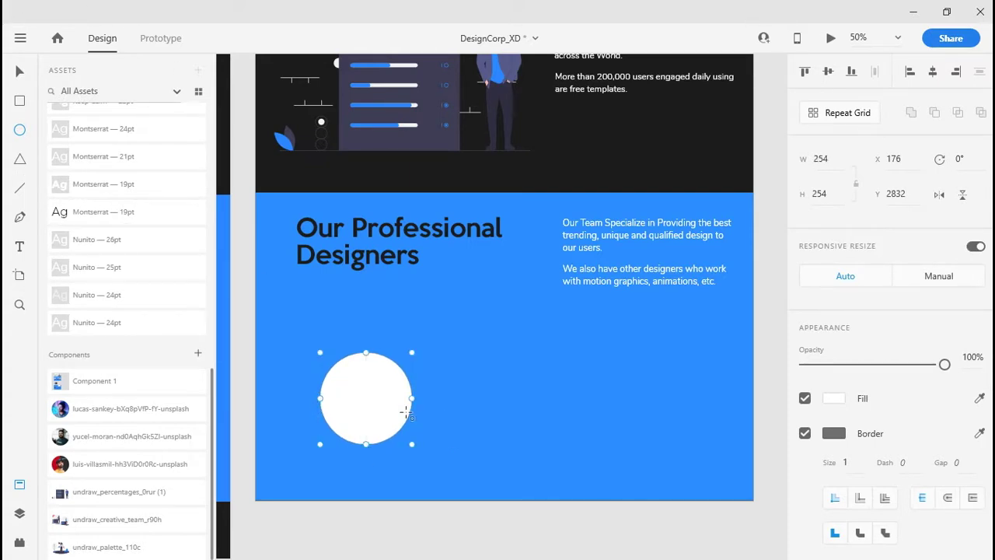
Step: Try to place the Component 1 asset over the white circle in the blue section
left_click_drag(93, 380, 368, 340)
left_click_drag(374, 396, 375, 397)
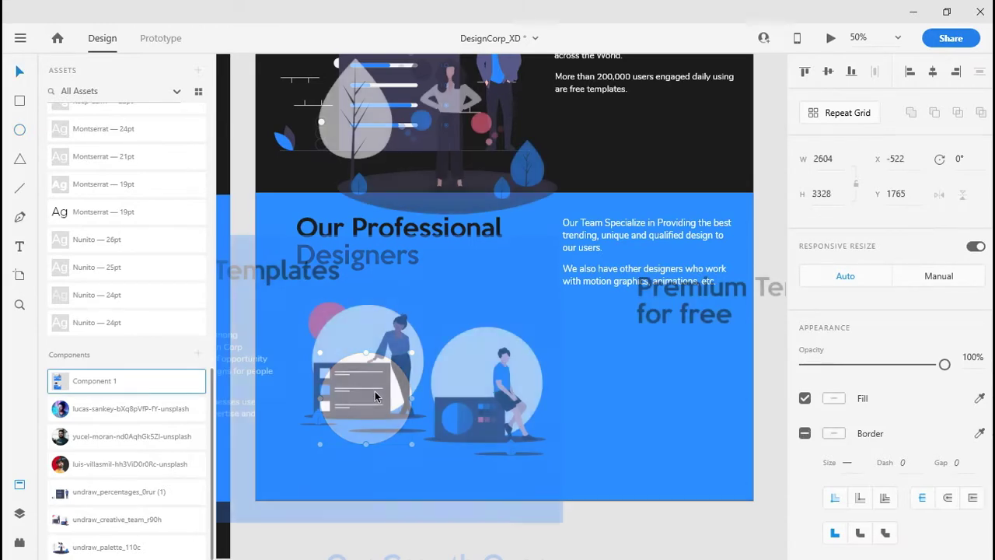
left_click_drag(448, 270, 451, 447)
key("ctrl+z")
left_click(625, 432)
left_click(475, 317)
key("ctrl+z")
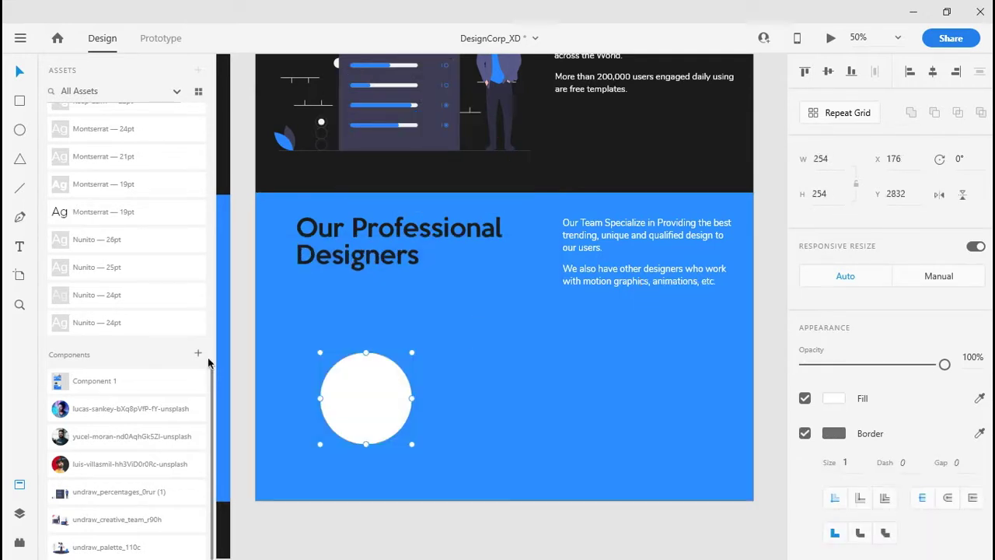
Step: Try to fill the white circle with the undraw_percentages_0rur (1) component
left_click_drag(83, 486, 371, 401)
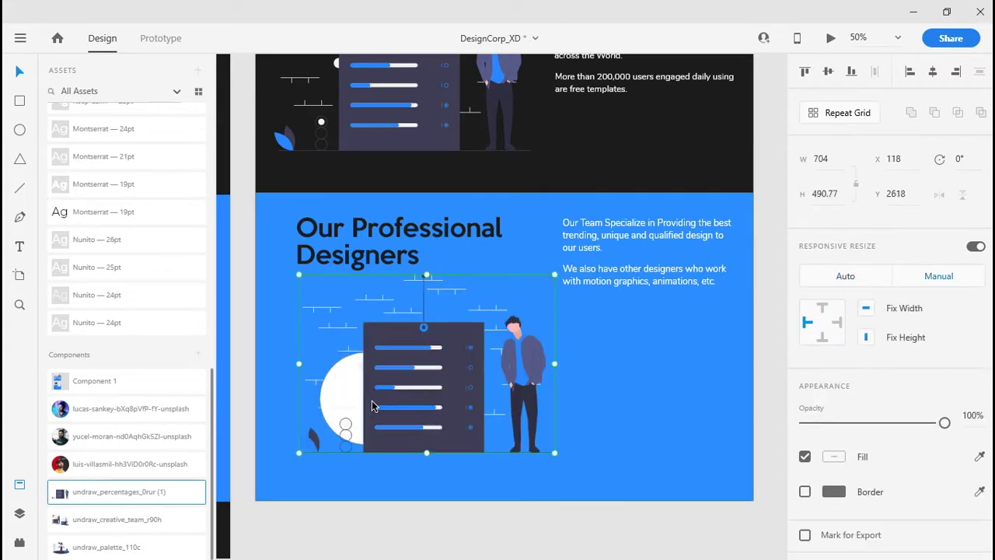
left_click_drag(453, 424, 458, 458)
key("Escape")
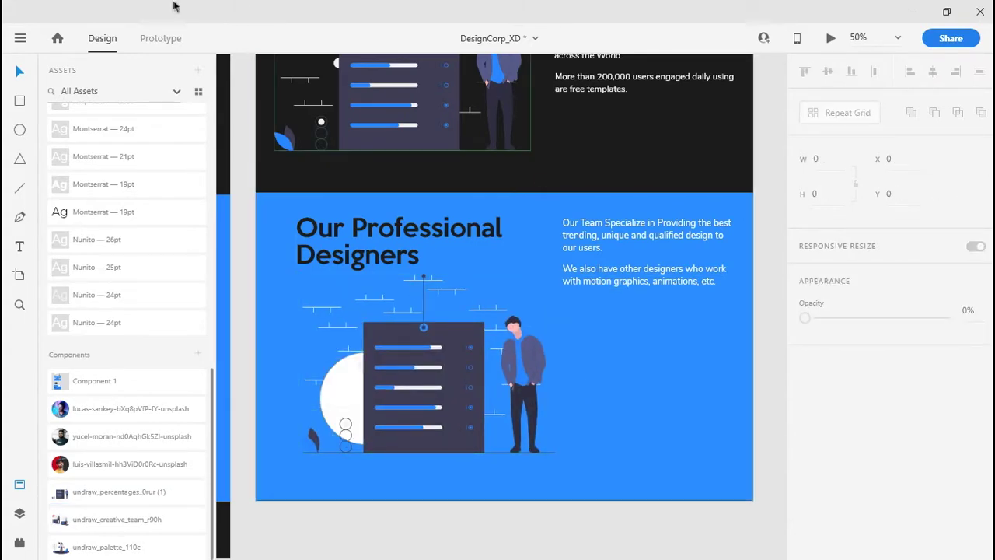
Step: Delete the percentages illustration and the white circle from the blue section
left_click(349, 418)
key("Delete")
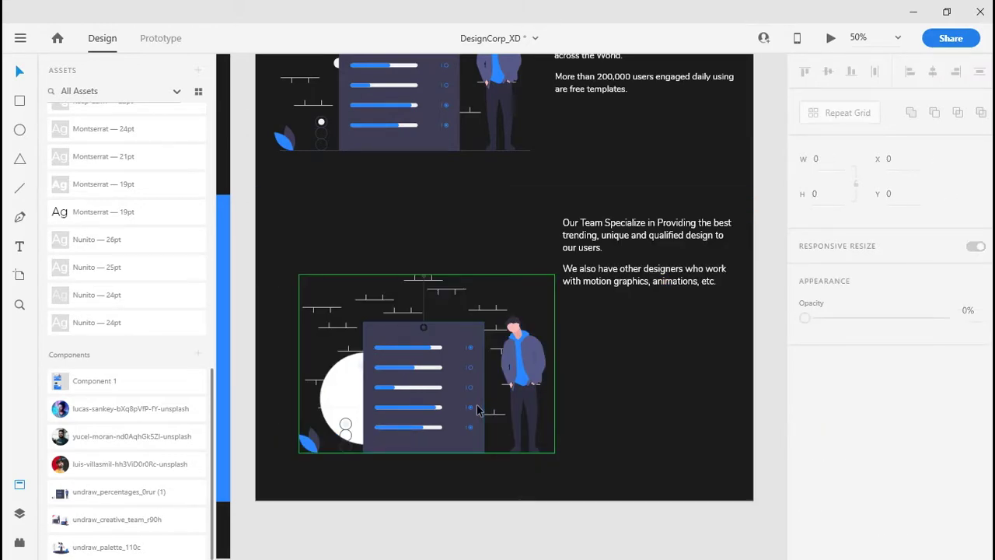
key("ctrl+z")
left_click(436, 401)
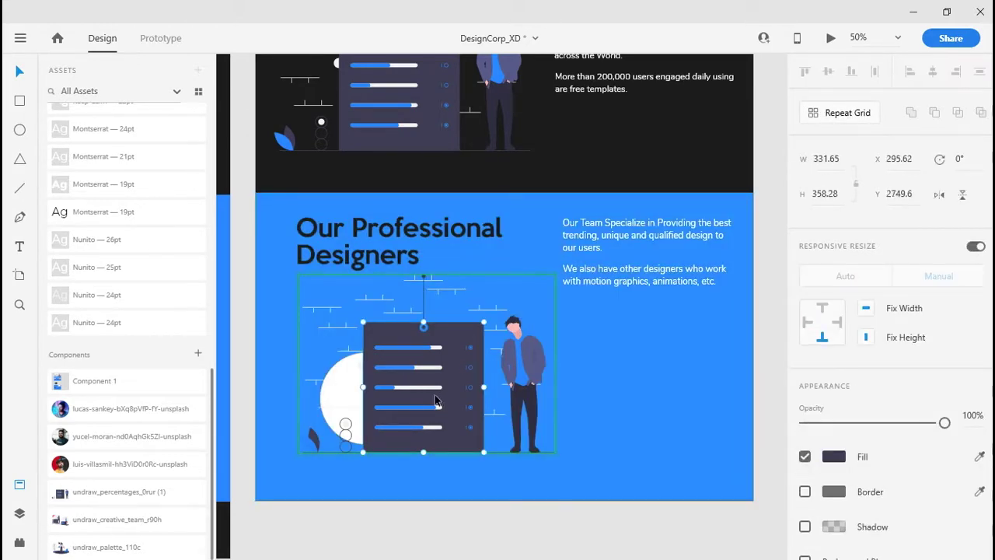
key("Delete")
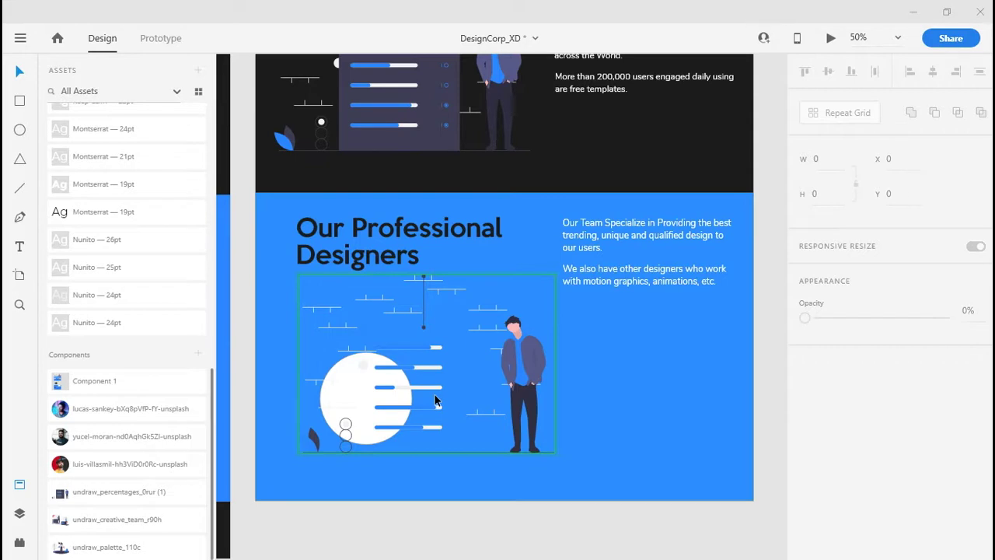
key("ctrl+z")
left_click(551, 422)
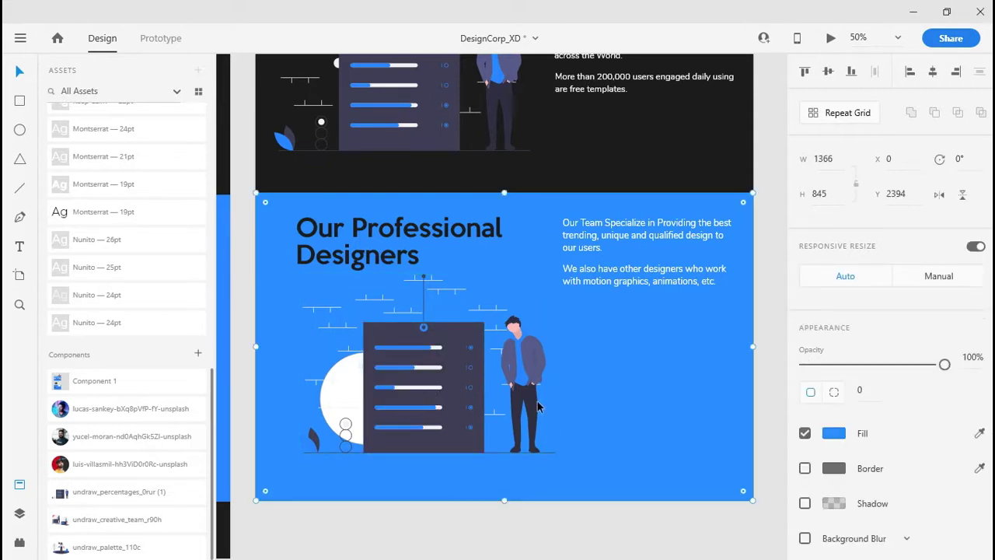
left_click(538, 406)
key("Delete")
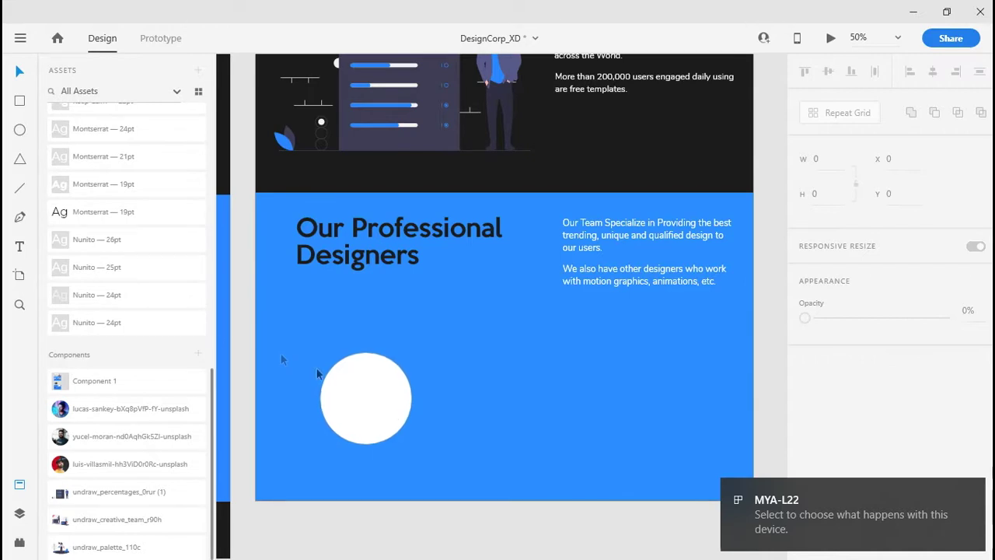
left_click(383, 411)
key("Delete")
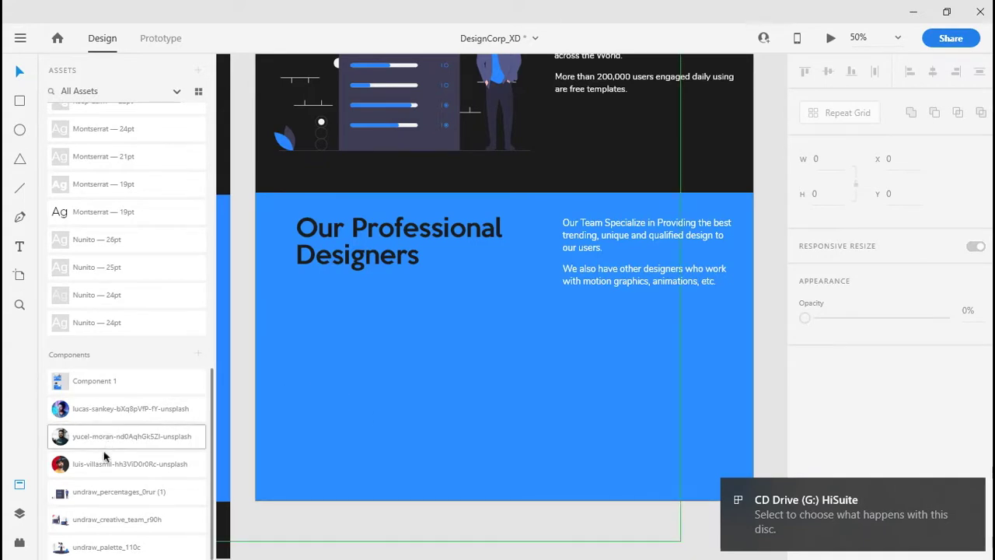
Step: Place the portrait component with the red background and black cap below the designers heading, at about X 110, Y 2817
left_click_drag(169, 467, 339, 391)
scroll(343, 413, "down", 1)
scroll(343, 413, "left", 5)
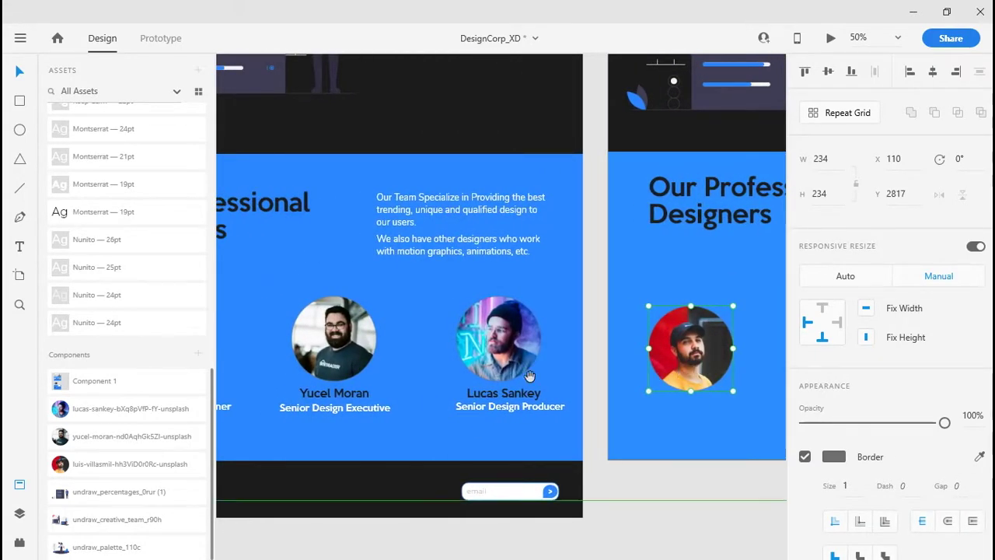
scroll(584, 373, "left", 3)
scroll(720, 378, "right", 8)
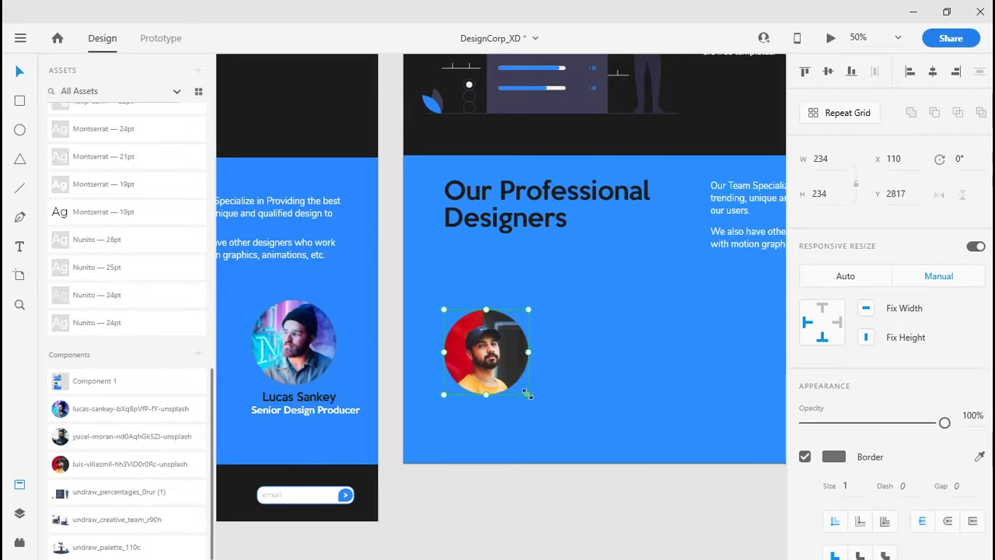
Step: Resize the red-background portrait's frame to about 246 by 236 px, at about X 110, Y 2854
left_click_drag(527, 394, 568, 409)
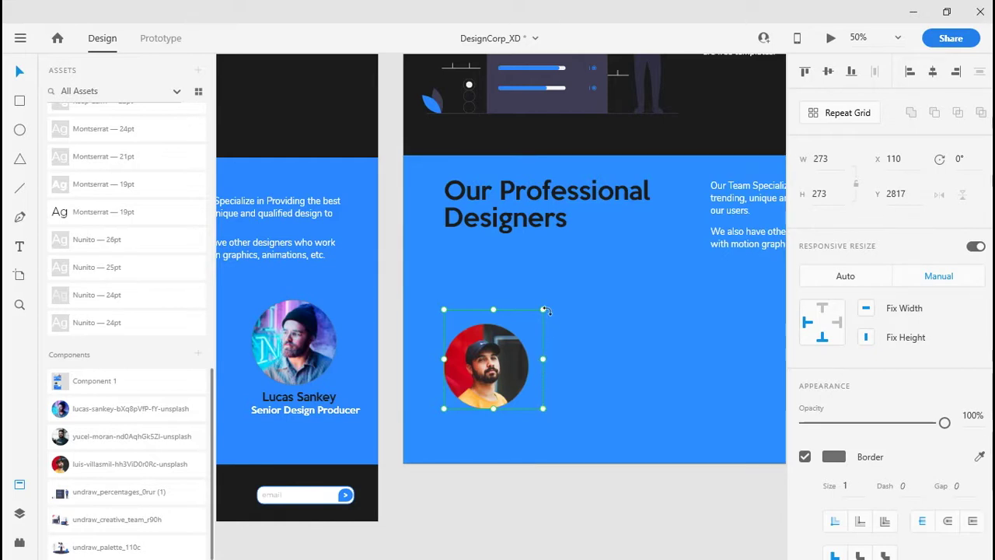
left_click_drag(544, 310, 533, 324)
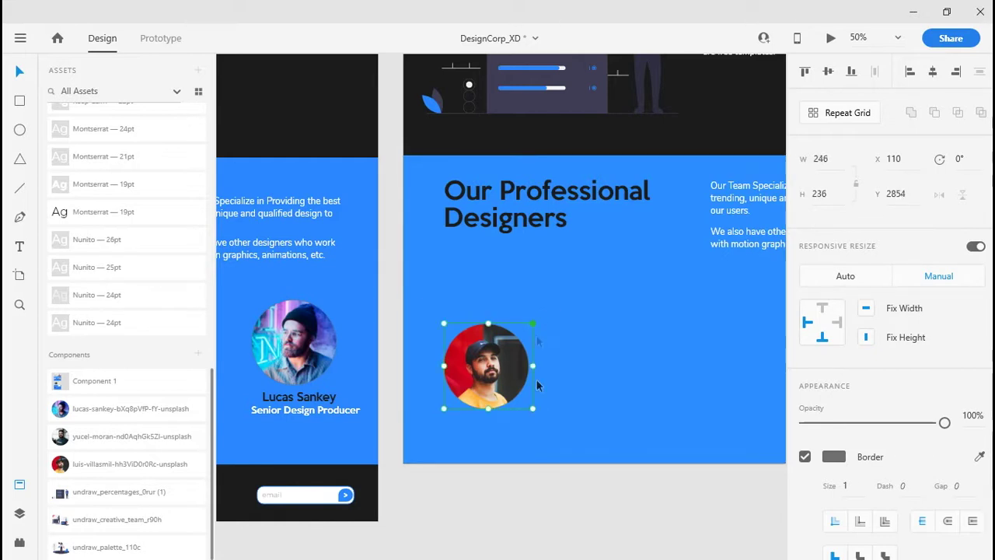
left_click(602, 385)
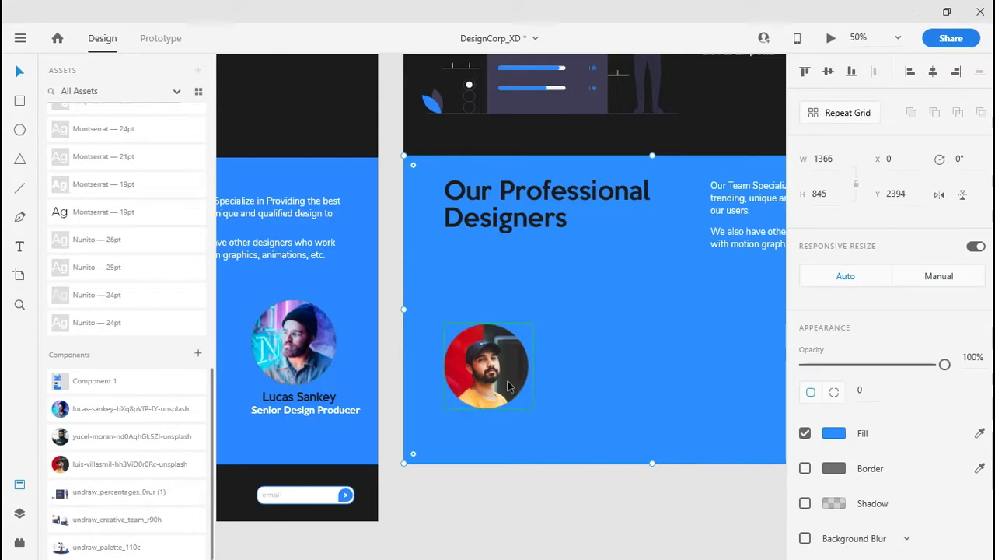
Step: Move the red-background portrait to about X 184, Y 2807
left_click_drag(510, 387, 517, 366)
key("space")
left_click_drag(617, 384, 424, 404)
left_click_drag(340, 376, 355, 367)
key("space")
left_click_drag(415, 436, 428, 418)
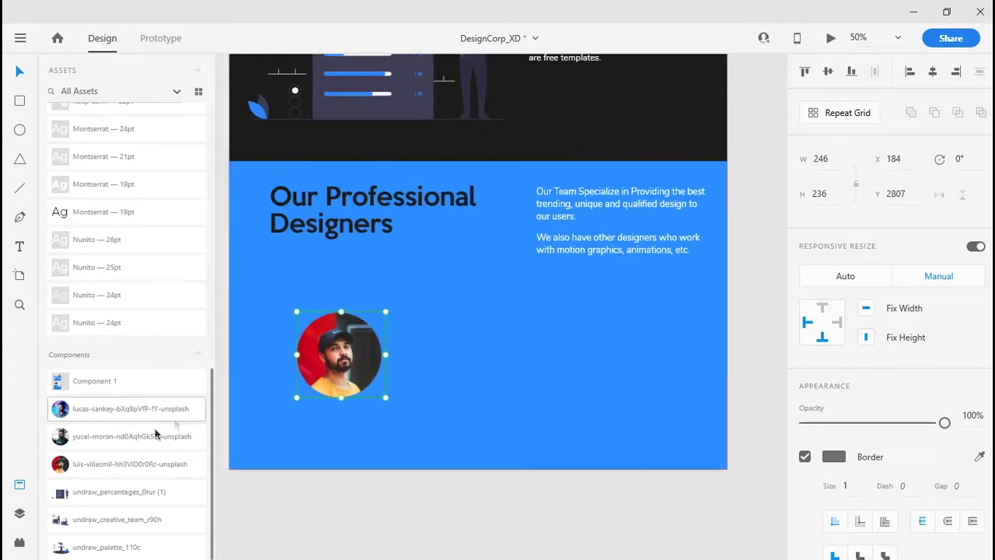
Step: Place the portrait component of the bearded man with glasses beside the first portrait in the blue section
left_click_drag(98, 436, 482, 342)
left_click(350, 356)
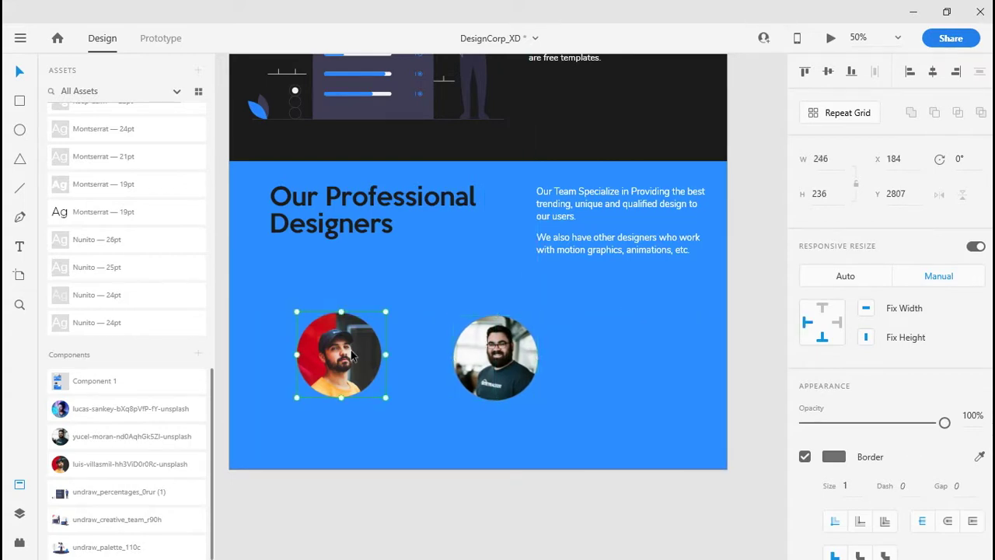
Step: Place the portrait component with neon lighting as the third in the row and reposition the bearded man's portrait at about X 608, Y 2817
left_click(490, 369)
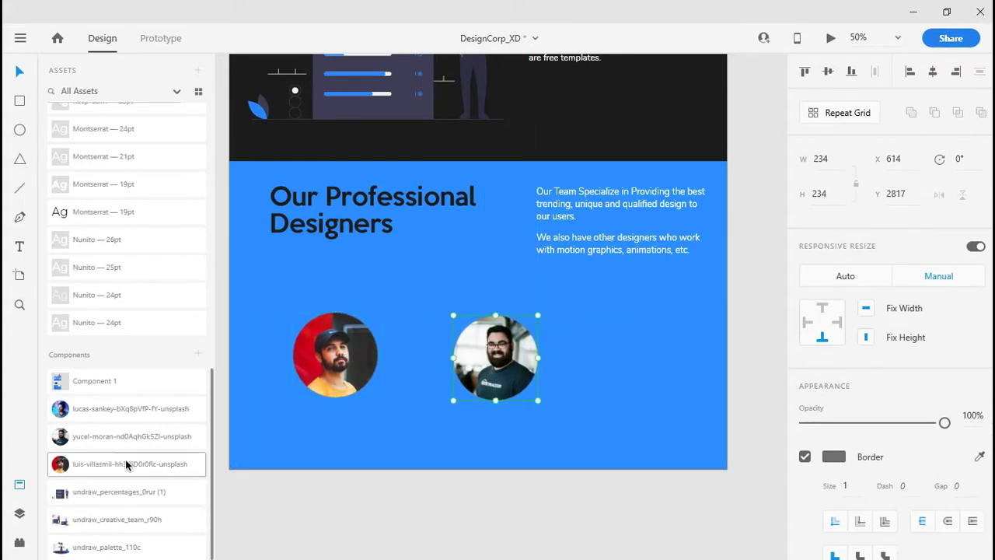
left_click_drag(117, 406, 610, 359)
left_click_drag(495, 362, 484, 363)
left_click_drag(628, 370, 644, 370)
left_click_drag(485, 363, 494, 362)
Step: Shift the three designer portraits slightly so they are more evenly spaced across the blue section
left_click_drag(551, 475, 552, 359)
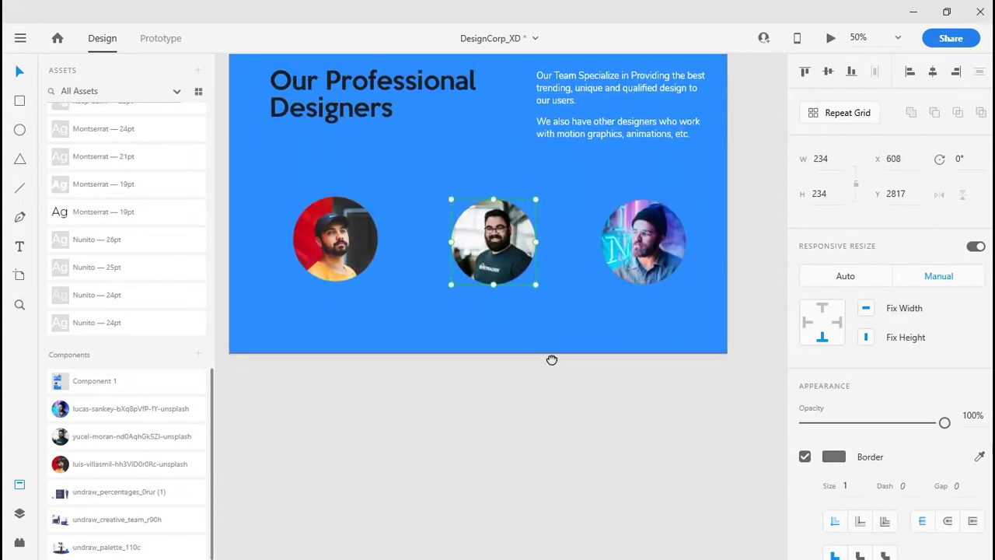
left_click(448, 399)
left_click_drag(336, 247, 332, 248)
left_click_drag(526, 247, 506, 247)
left_click_drag(650, 243, 637, 244)
Step: Copy the designer's name under the red-background portrait on the original artboard
left_click_drag(594, 451, 762, 400)
left_click(615, 349)
left_click_drag(419, 346, 669, 465)
key("t")
left_click(336, 325)
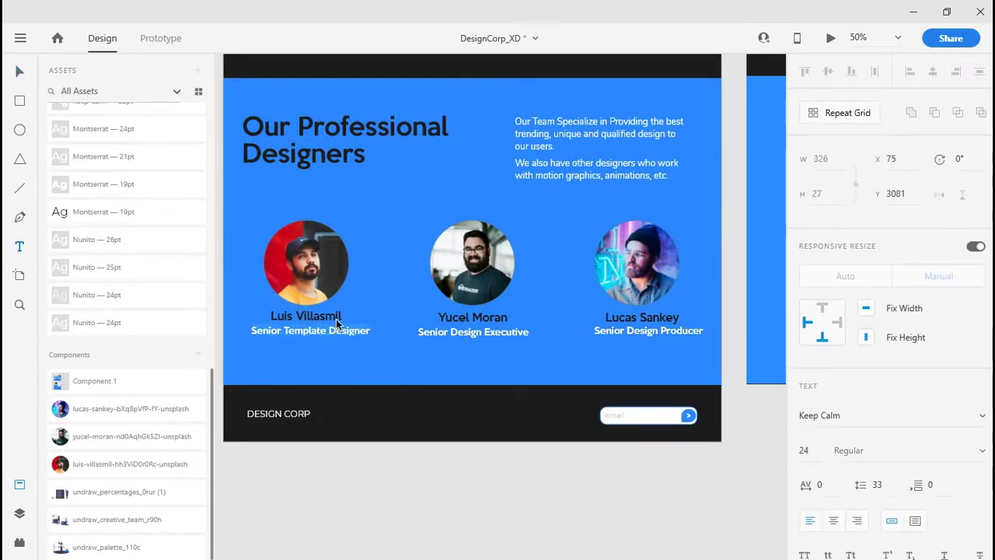
key("ctrl+a")
key("Escape")
key("Escape")
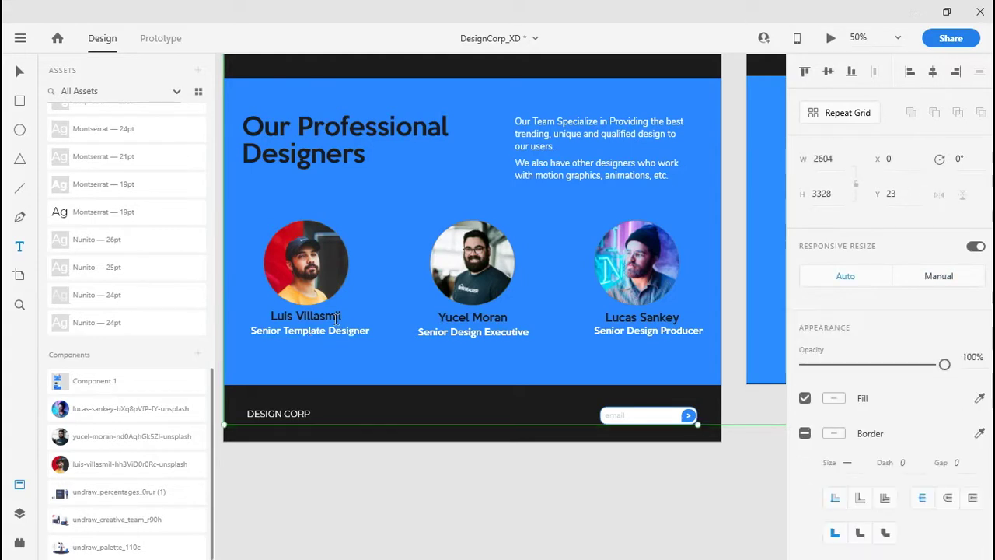
left_click(336, 320)
key("ctrl+a")
key("Escape")
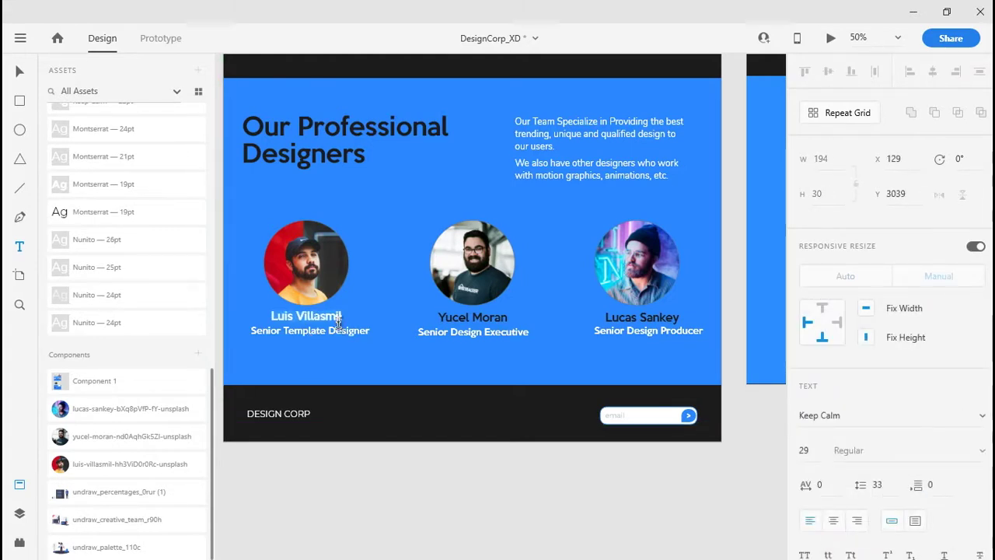
key("Delete")
key("ctrl+z")
left_click(595, 364)
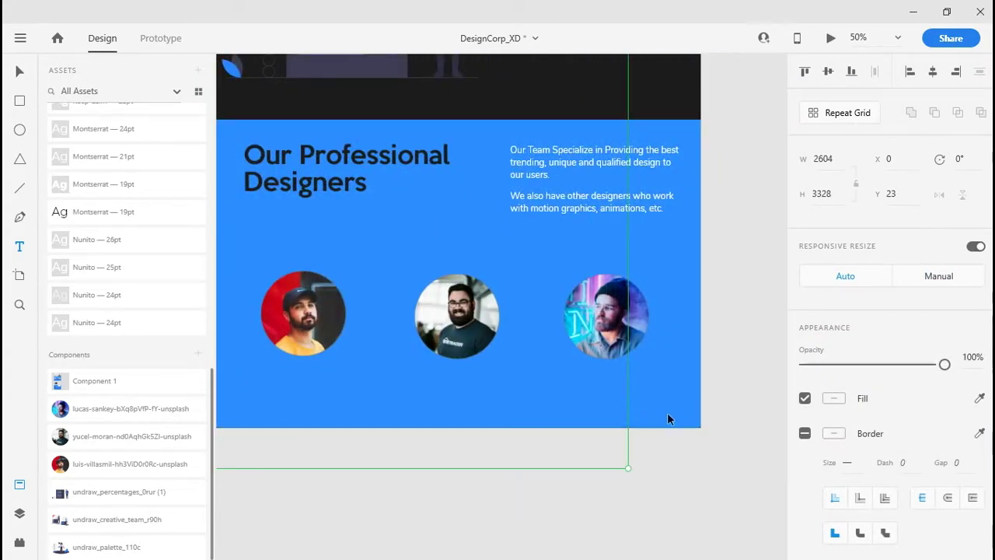
left_click_drag(365, 477, 516, 426)
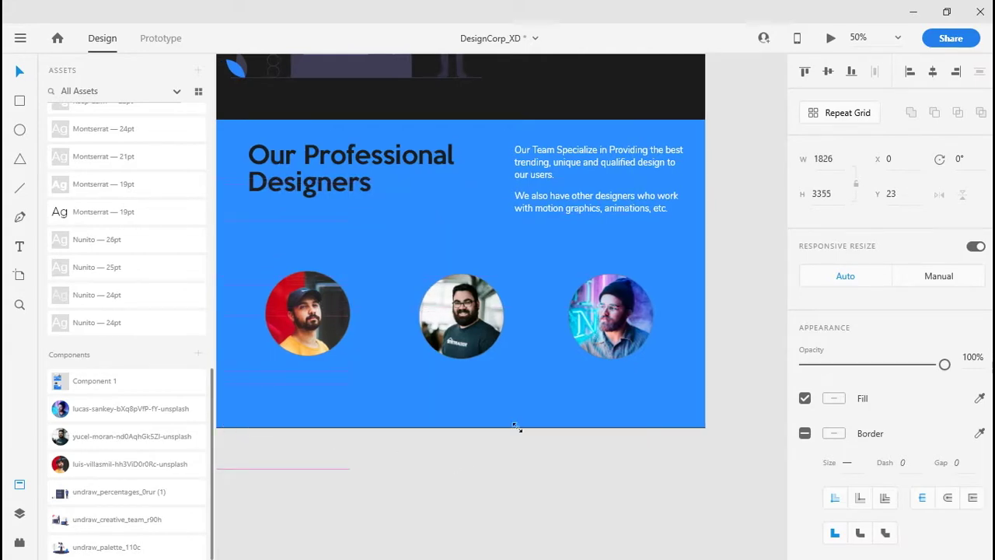
key("ctrl+0")
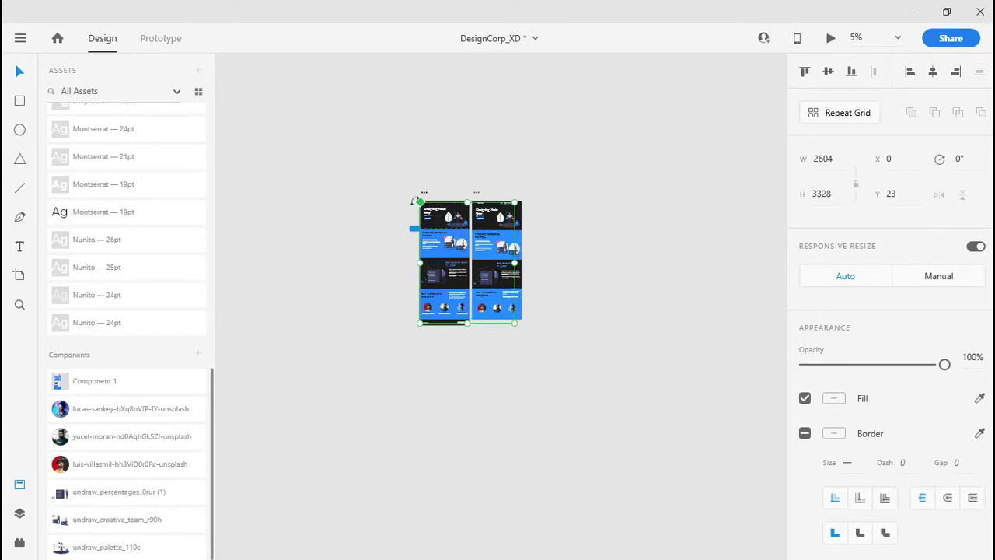
left_click_drag(370, 200, 418, 187)
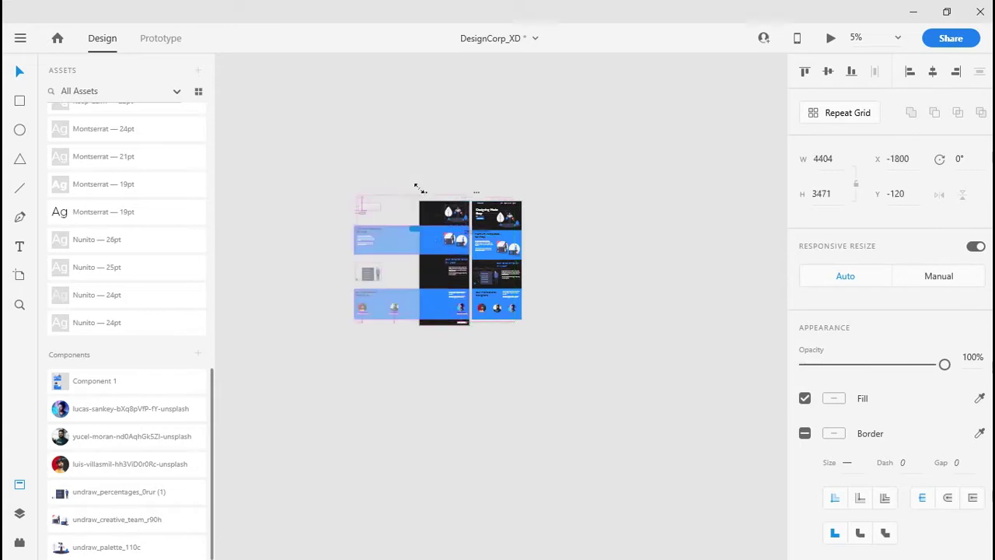
key("ctrl+z")
key("ctrl+z")
key("ctrl+z")
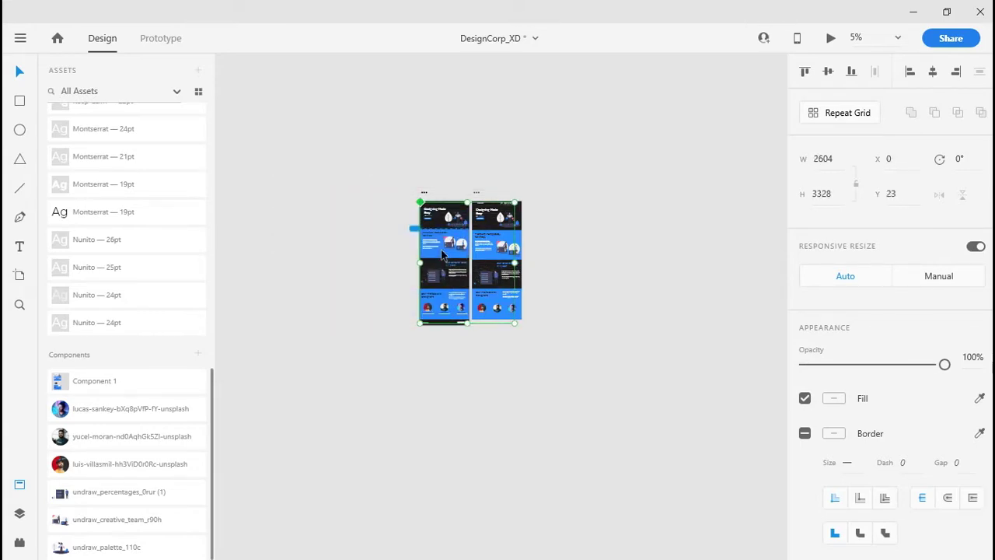
Step: Add the first designer's name as text below the red-background portrait on the second artboard, at about X 256, Y 3075
key("ctrl+equal")
left_click_drag(438, 249, 496, 365)
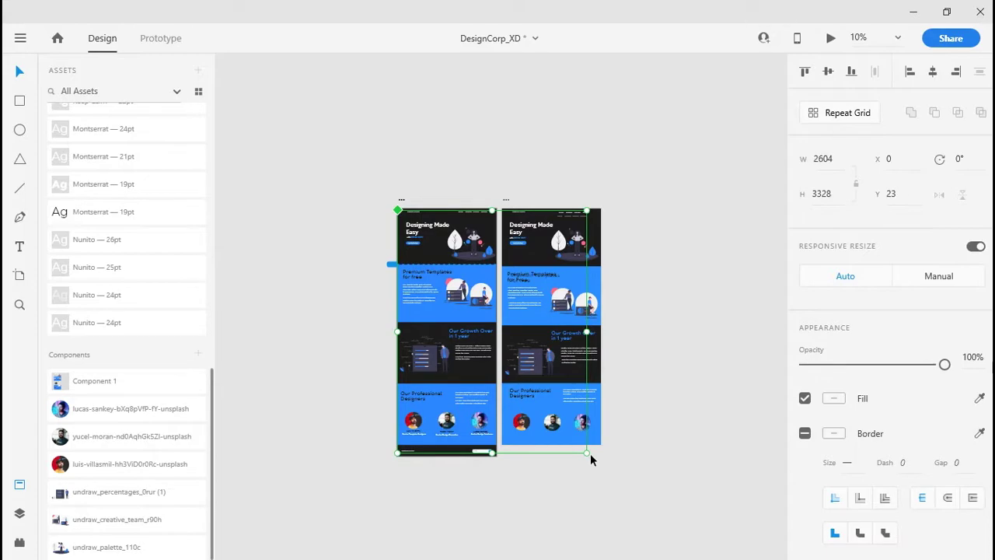
key("ctrl+equal")
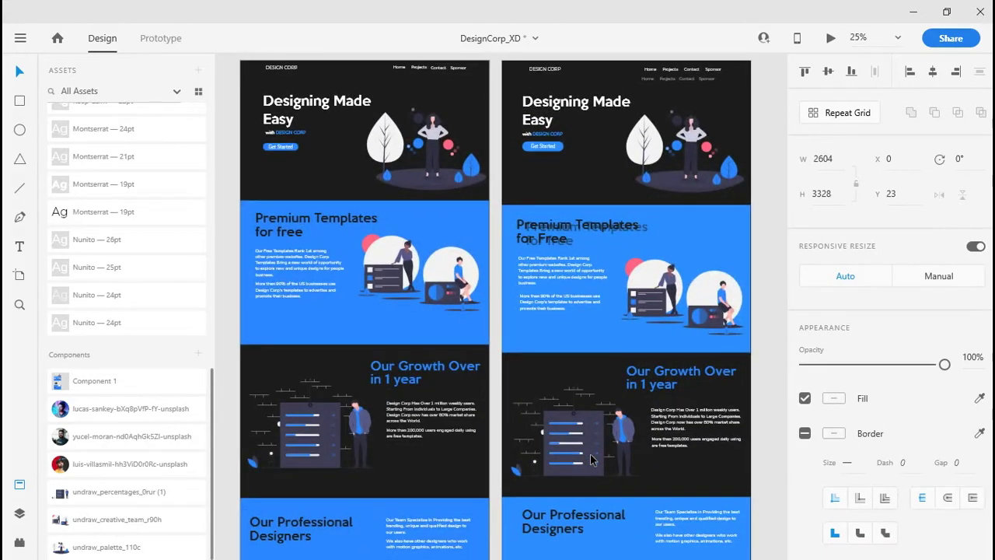
scroll(589, 467, "down", 5)
scroll(588, 467, "right", 2)
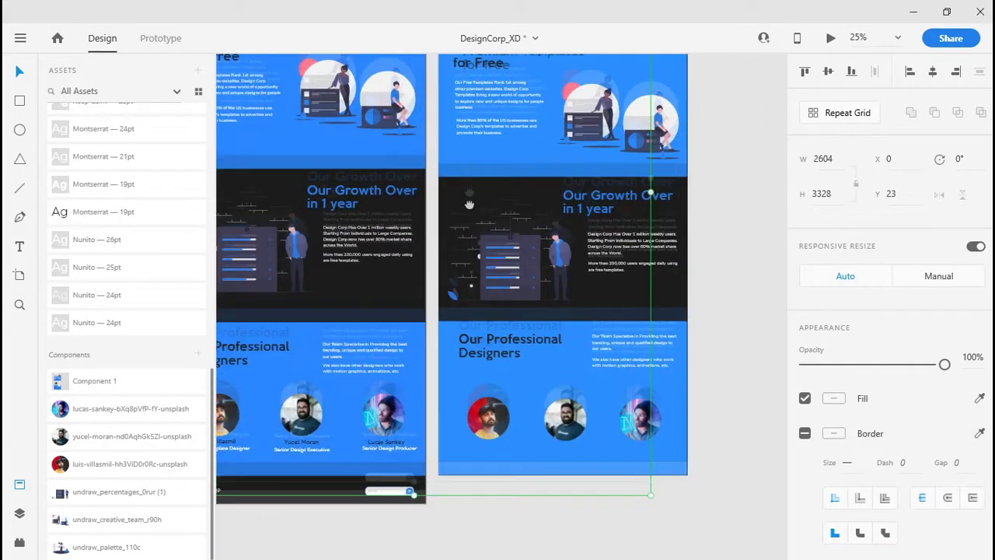
scroll(586, 490, "down", 2)
scroll(678, 432, "left", 3)
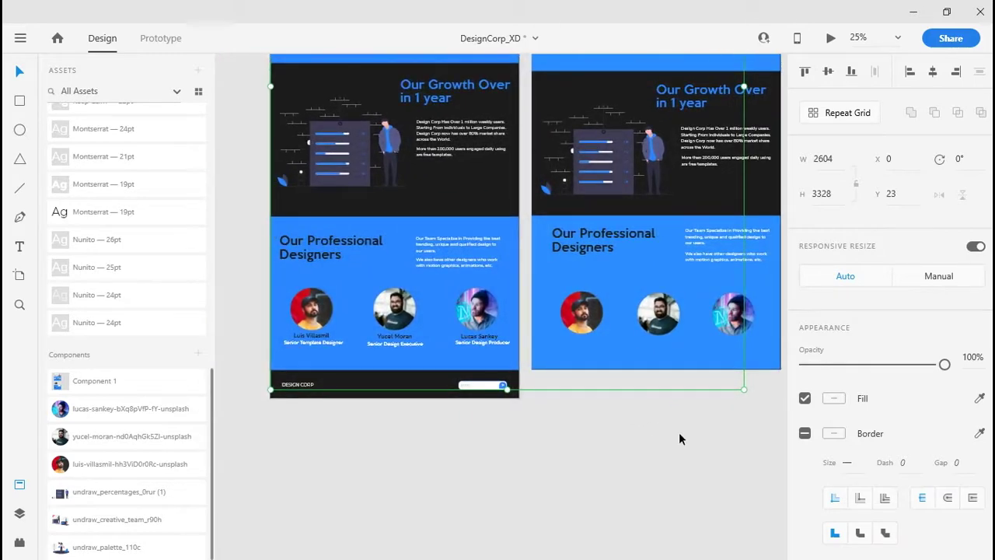
key("ctrl+equal")
key("ctrl+equal")
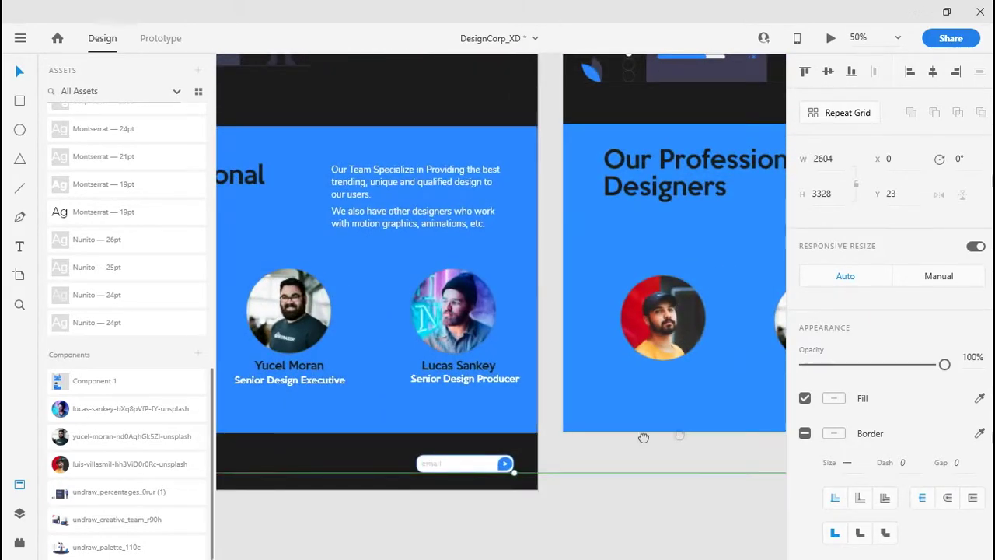
left_click_drag(679, 433, 430, 427)
key("t")
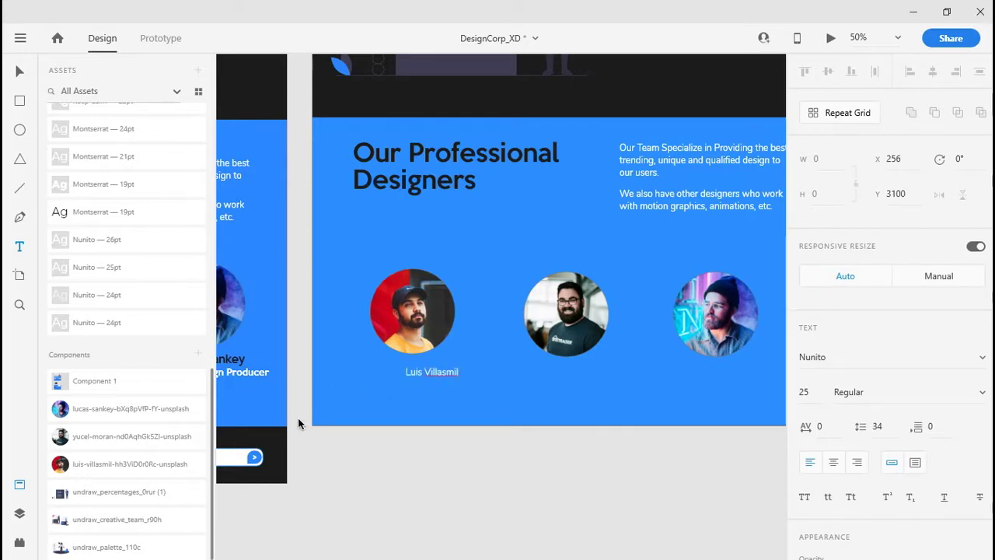
left_click(432, 374)
Step: Check the original name's text style and apply the Keep Calm 29pt character style to the first designer's name on the second artboard
left_click_drag(309, 420, 725, 398)
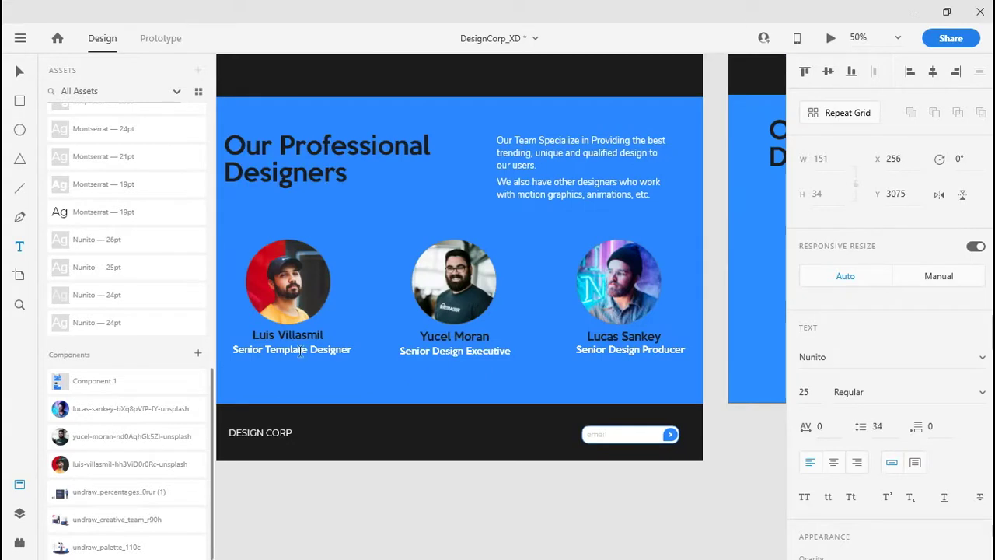
key("Escape")
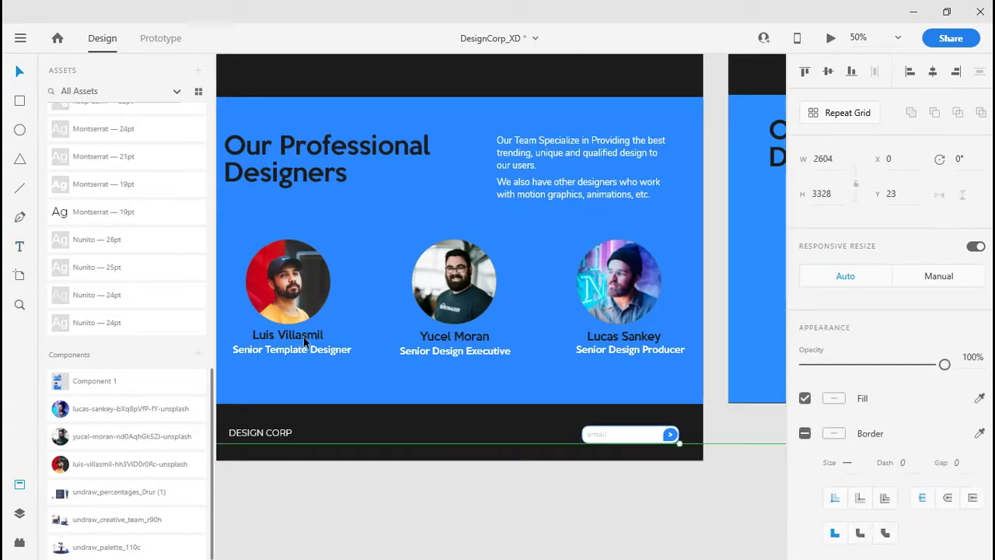
left_click(303, 335)
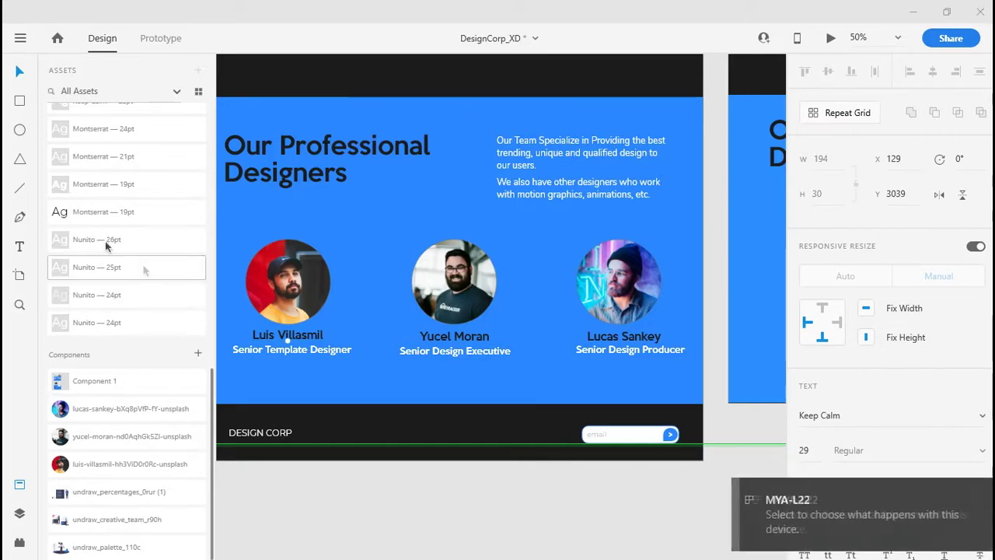
scroll(174, 280, "up", 2)
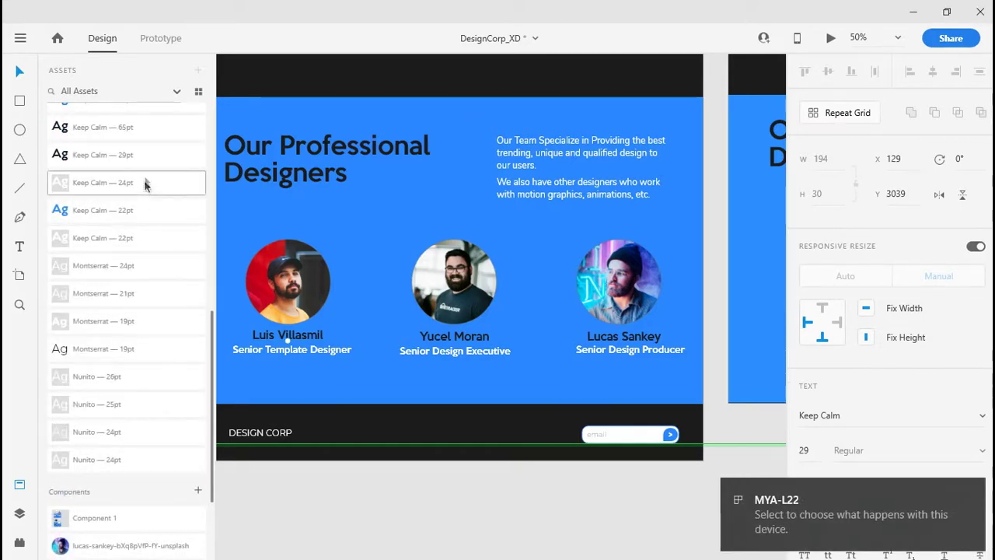
left_click_drag(539, 382, 396, 393)
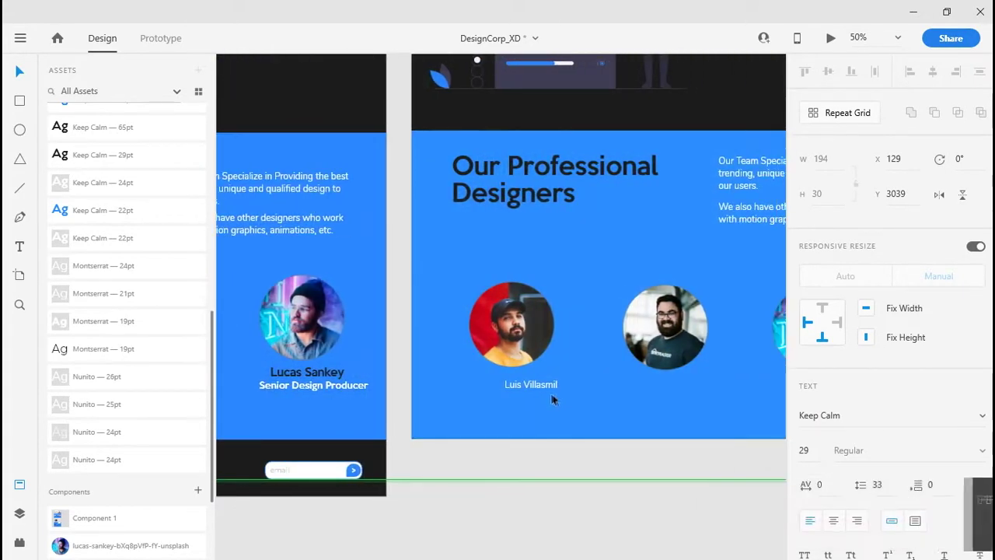
left_click(530, 385)
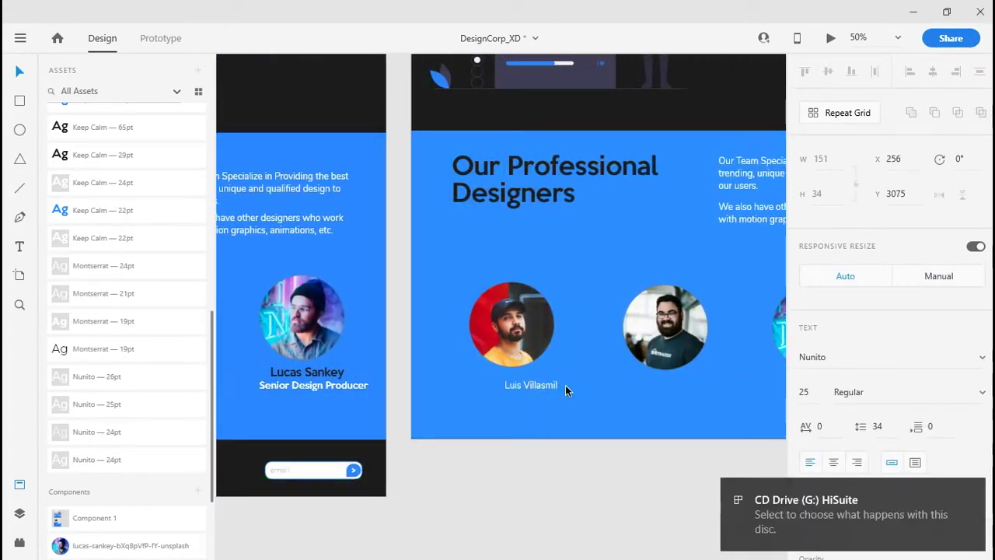
left_click(121, 157)
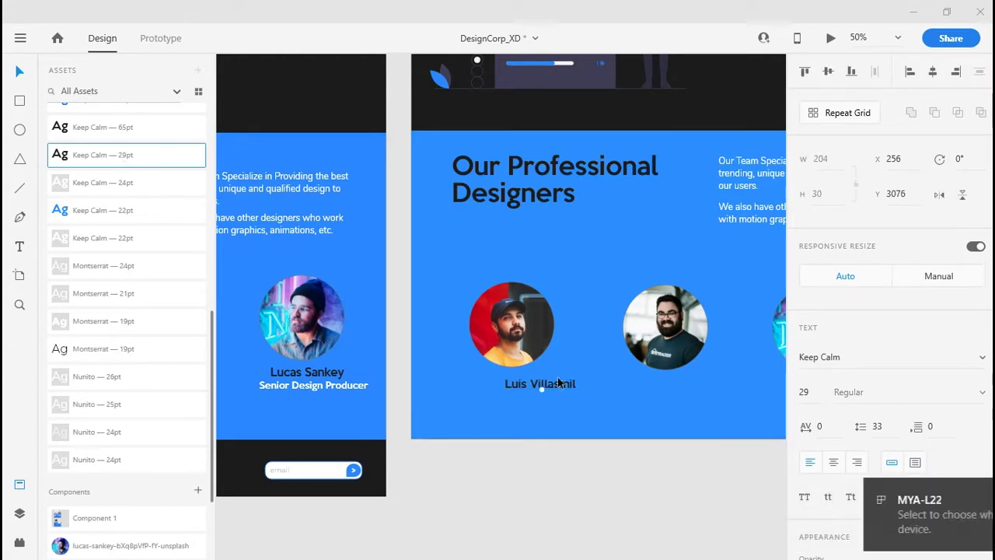
Step: Center the first designer's name under its portrait and duplicate it beneath the bearded man's portrait at X 624, Y 3076
left_click_drag(553, 384, 692, 388)
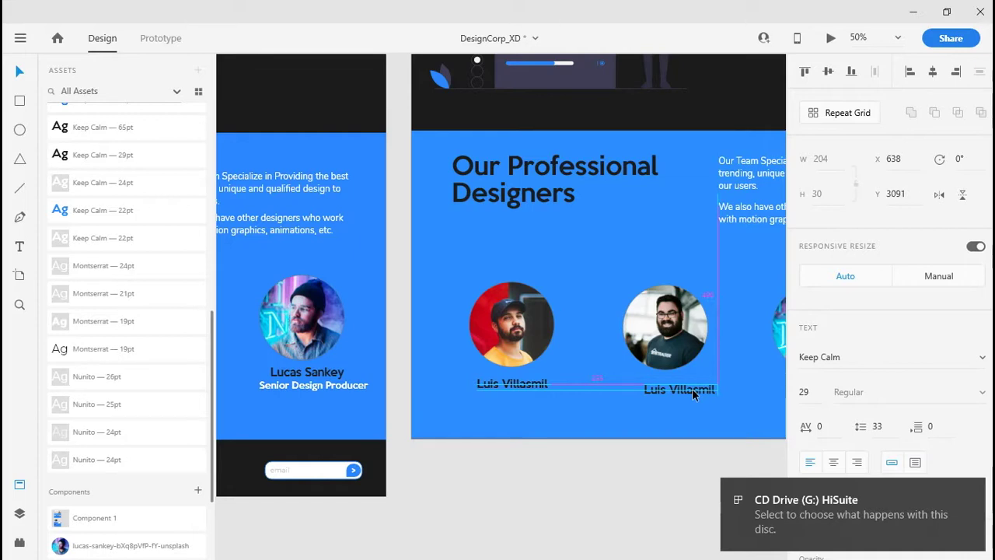
left_click_drag(692, 388, 522, 387)
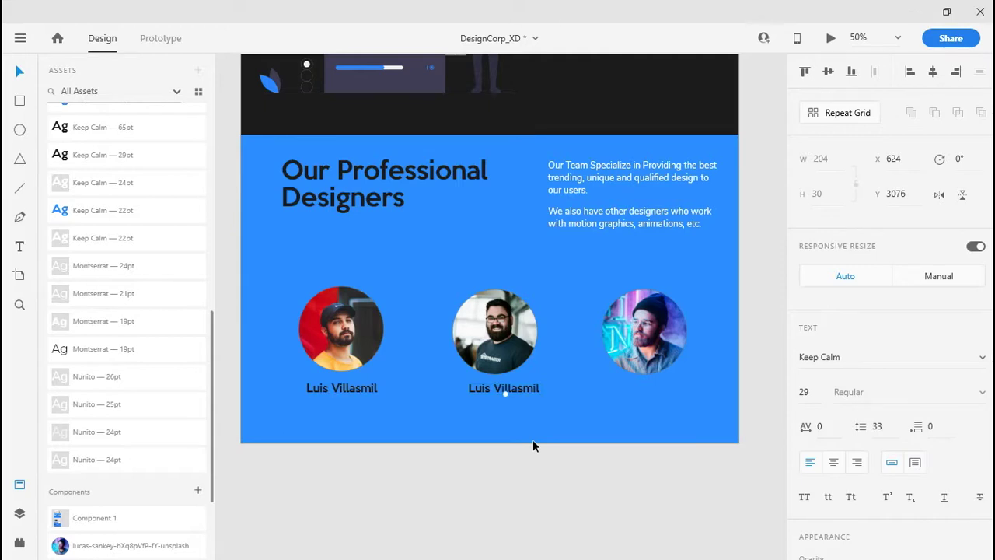
left_click(532, 438)
left_click(511, 390)
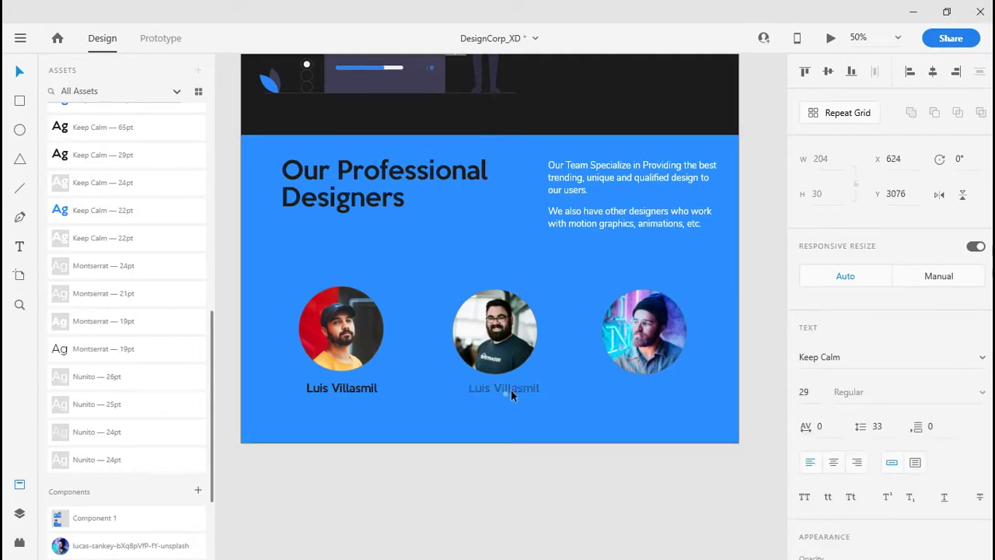
key("Delete")
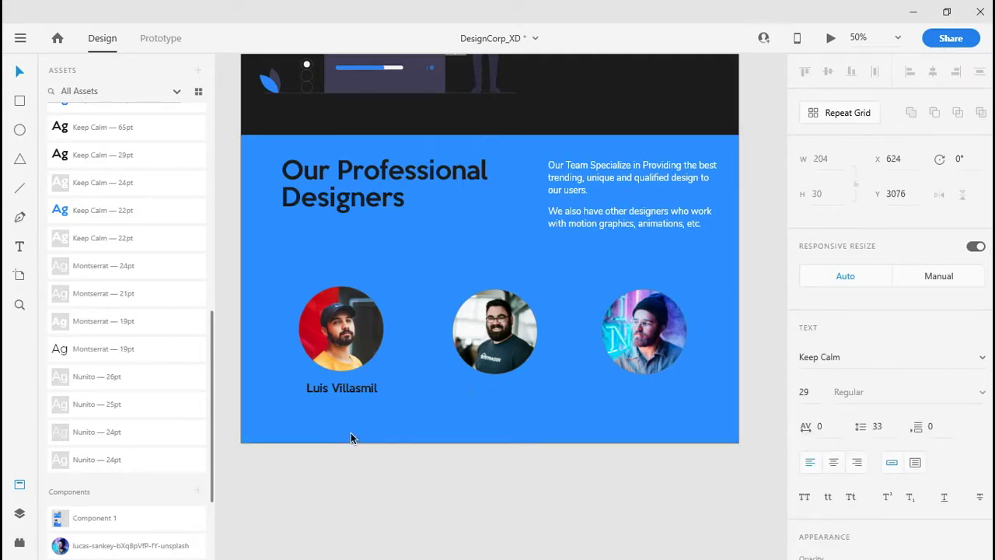
key("ctrl+z")
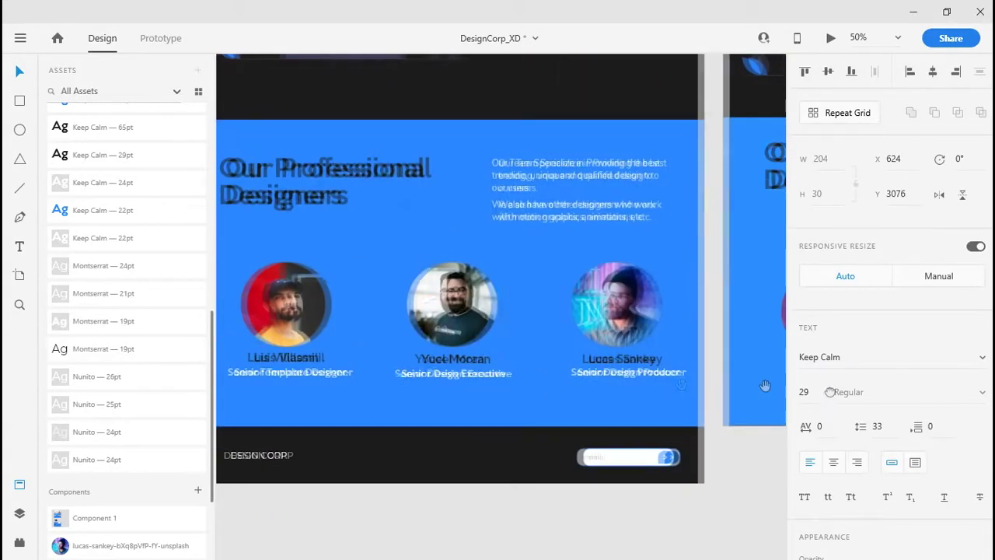
Step: Replace the duplicated name under the bearded man's portrait with the second designer's name copied from the original artboard
left_click(466, 372)
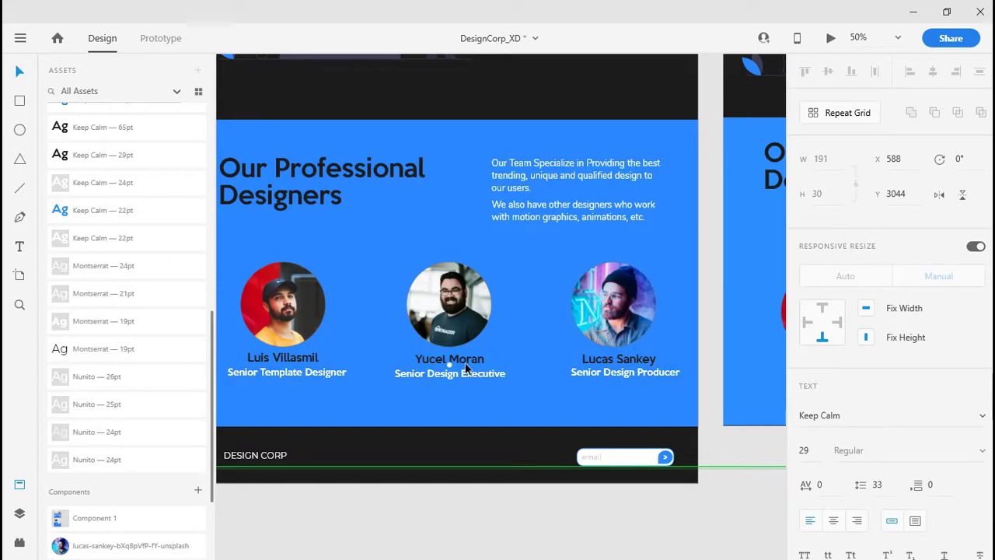
double_click(467, 367)
key("ctrl+c")
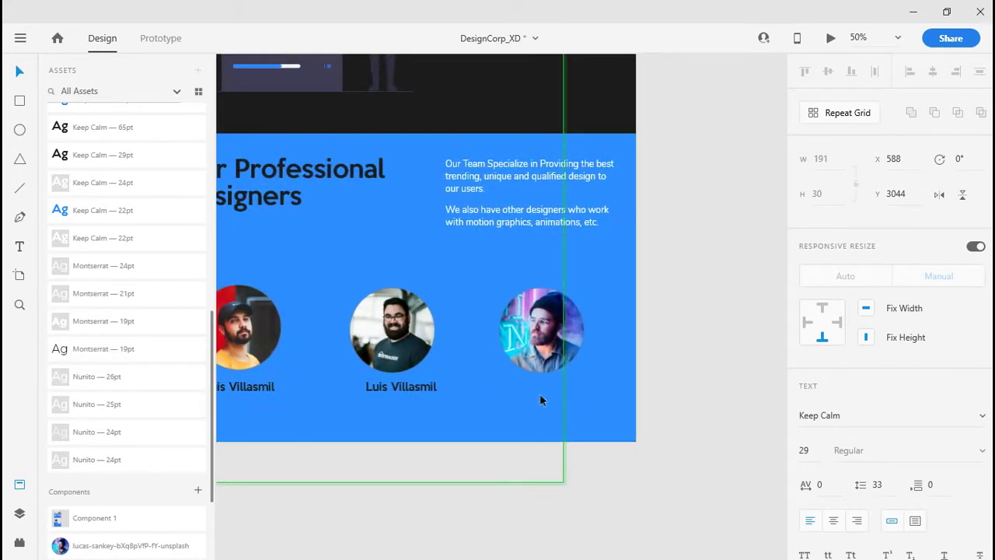
left_click(561, 396)
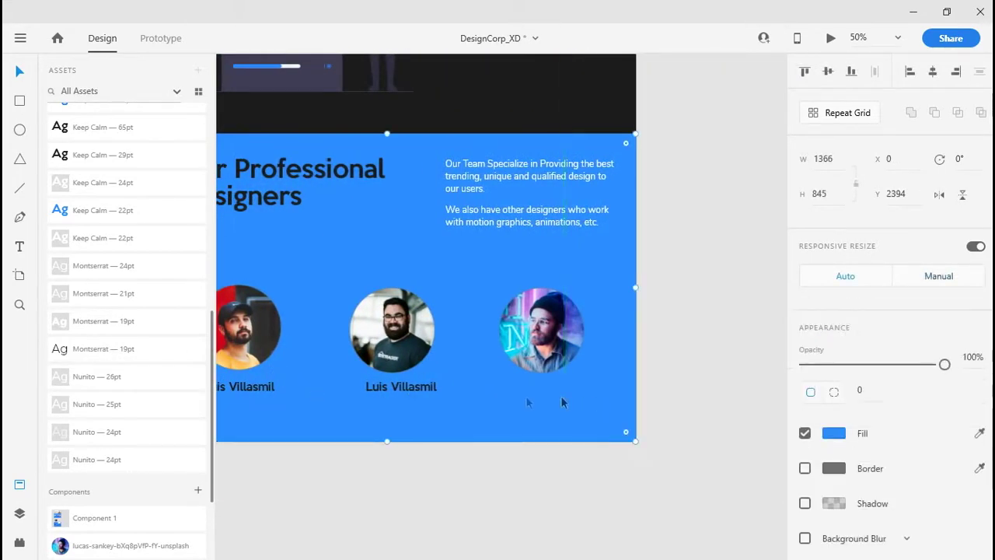
double_click(421, 392)
key("ctrl+v")
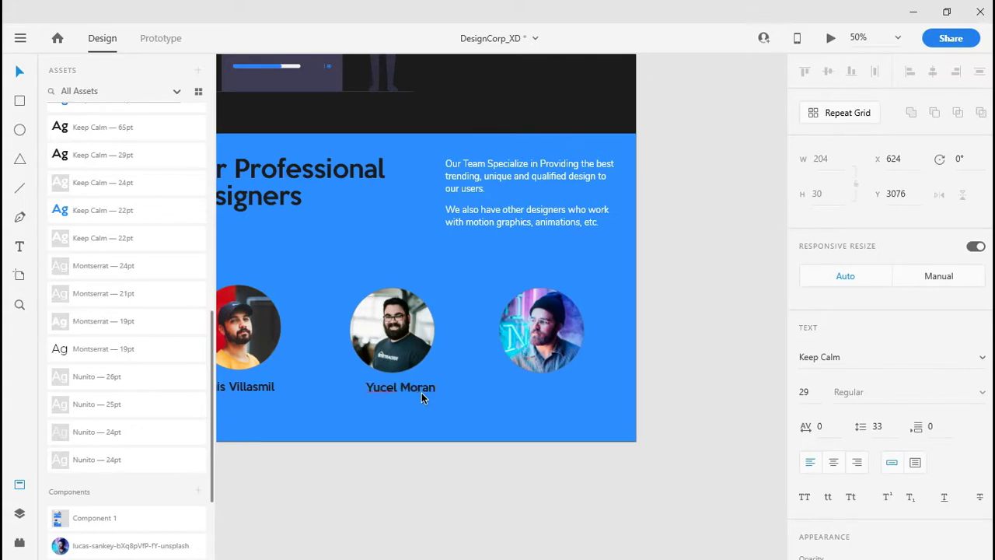
key("Escape")
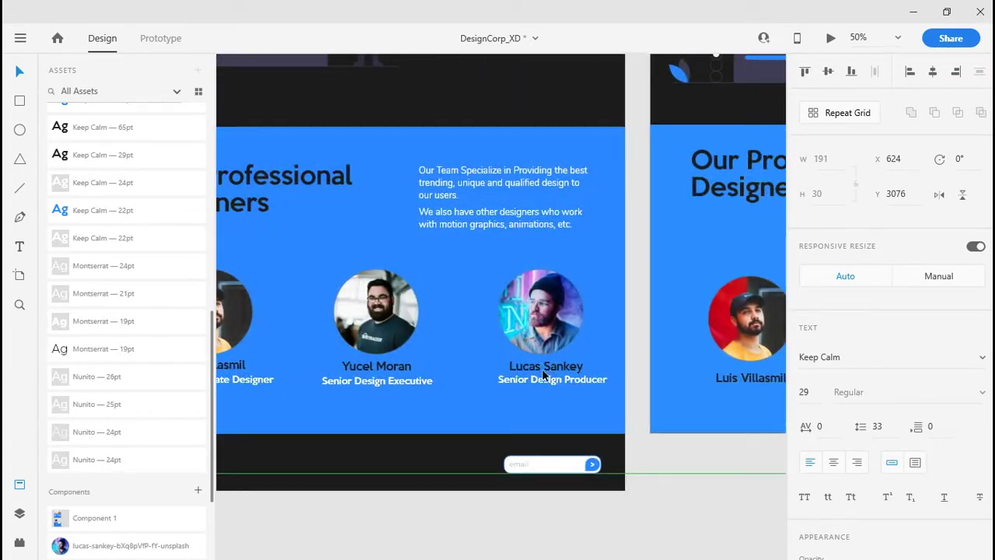
Step: Add the third designer's name from the original artboard as text below the neon-lit portrait, at about X 1067
left_click(547, 372)
double_click(559, 372)
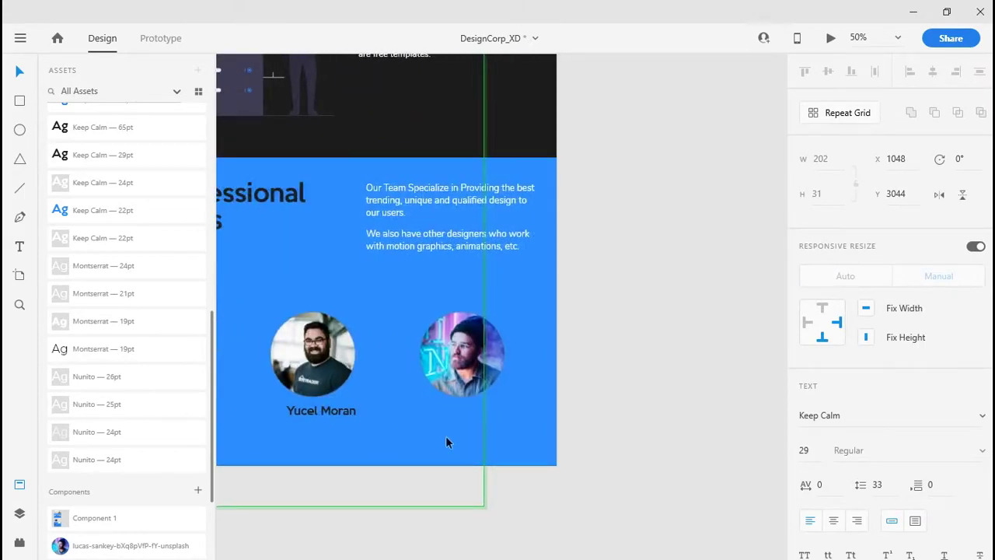
key("Escape")
key("t")
left_click(450, 413)
type("Lucas Sankey")
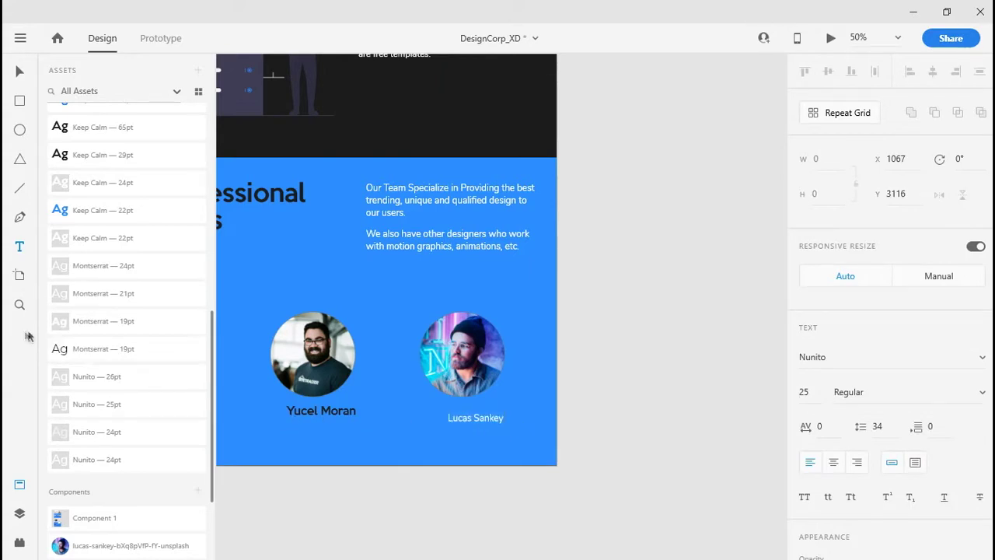
Step: Apply the Keep Calm 29pt character style to the third designer's name and place it under the neon-lit portrait at X 1022, Y 3075
left_click(126, 159)
key("Escape")
left_click_drag(500, 418, 484, 412)
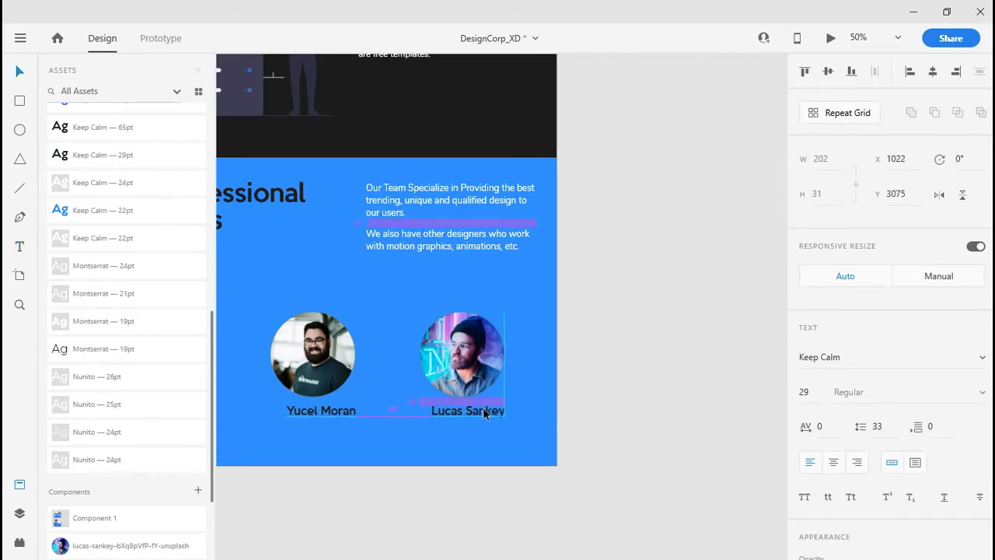
Step: Move the second designer's name to X 613, Y 3076 so it sits better centered under the bearded man's portrait
scroll(506, 446, "left", 5)
scroll(559, 402, "down", 2)
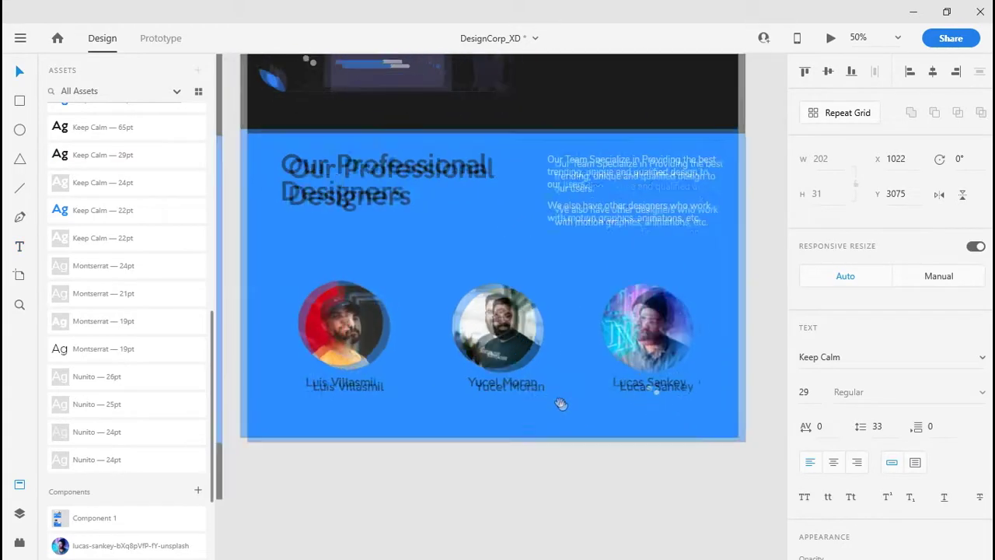
key("ctrl+plus")
left_click_drag(554, 371, 592, 327)
scroll(627, 347, "right", 3)
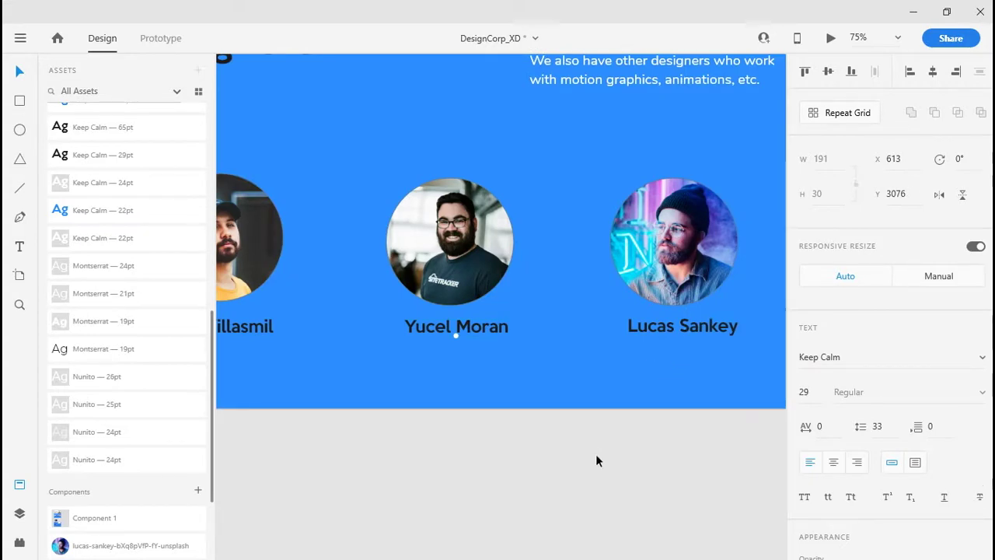
key("ctrl+minus")
left_click_drag(596, 455, 661, 399)
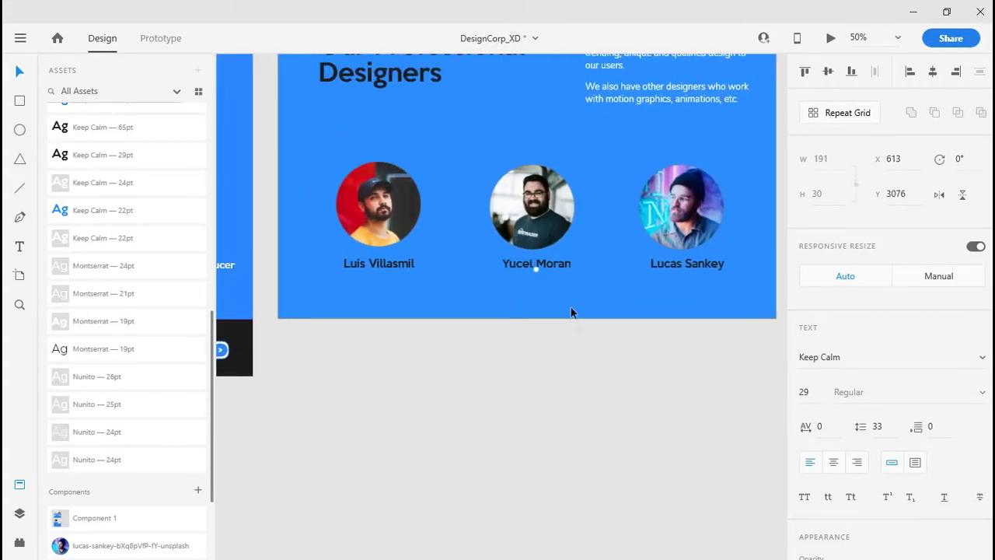
left_click(570, 309)
left_click_drag(568, 304, 551, 482)
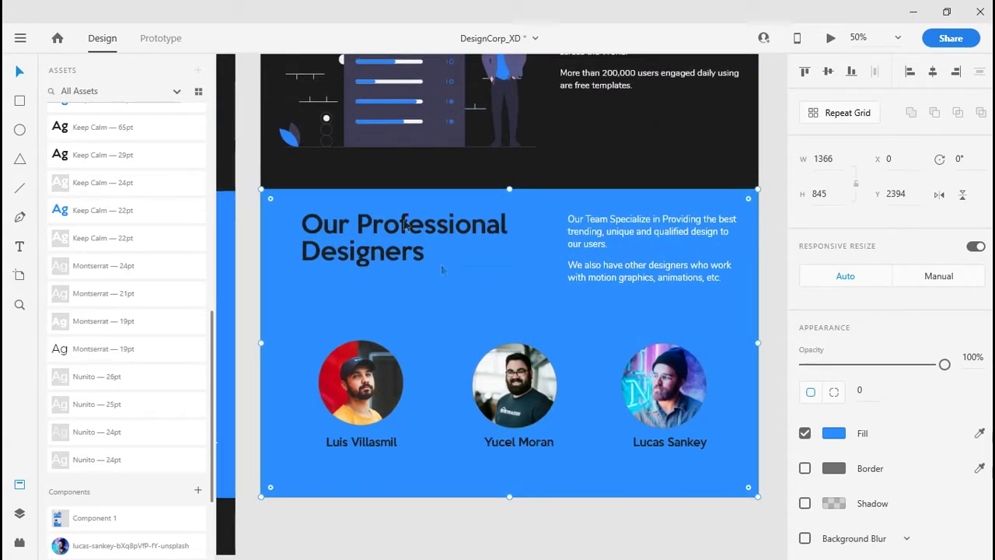
left_click_drag(703, 483, 478, 438)
key("ctrl+z")
Step: Select all three portraits with their names and move them up together, closer to the blue section's heading and paragraph
left_click(355, 389)
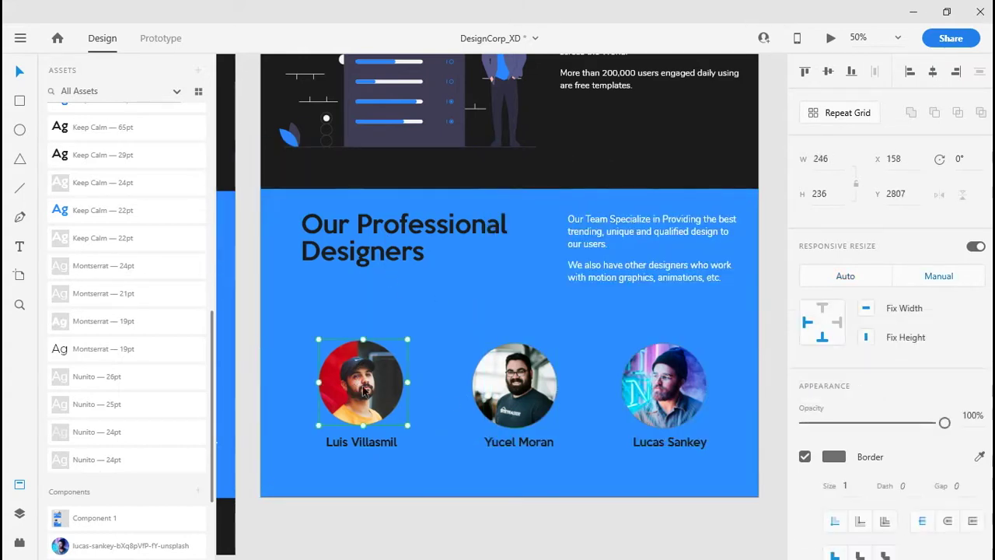
left_click(486, 412)
left_click(383, 395, "shift")
left_click(685, 403, "shift")
left_click(655, 449, "shift")
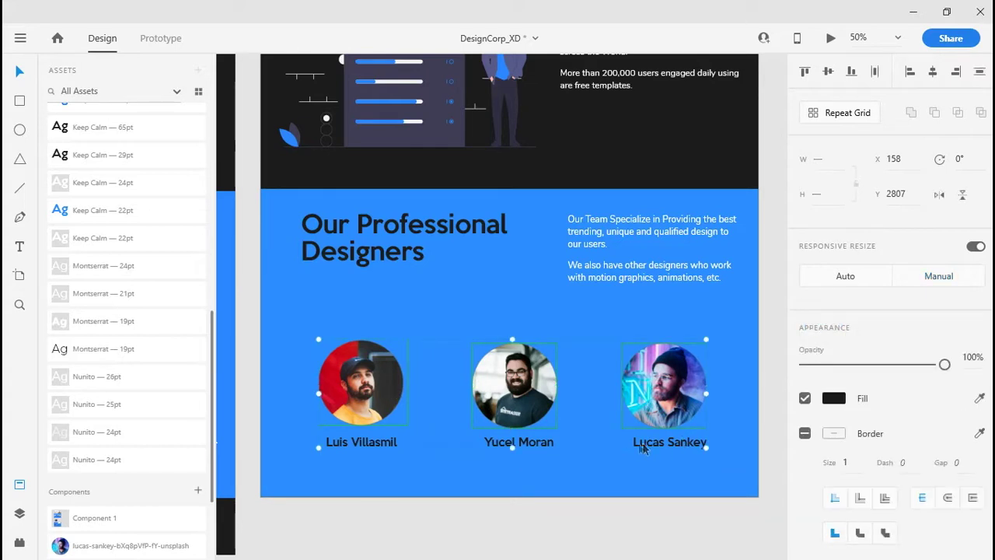
left_click(513, 444, "shift")
left_click(370, 447, "shift")
mouse_move(384, 395)
left_mouse_down()
mouse_move(400, 367)
mouse_move(377, 377)
left_mouse_up()
left_click(521, 544)
Step: Shorten the blue section's rectangle to a height of 772 and extend the artboard's height to 3278
left_click(497, 460)
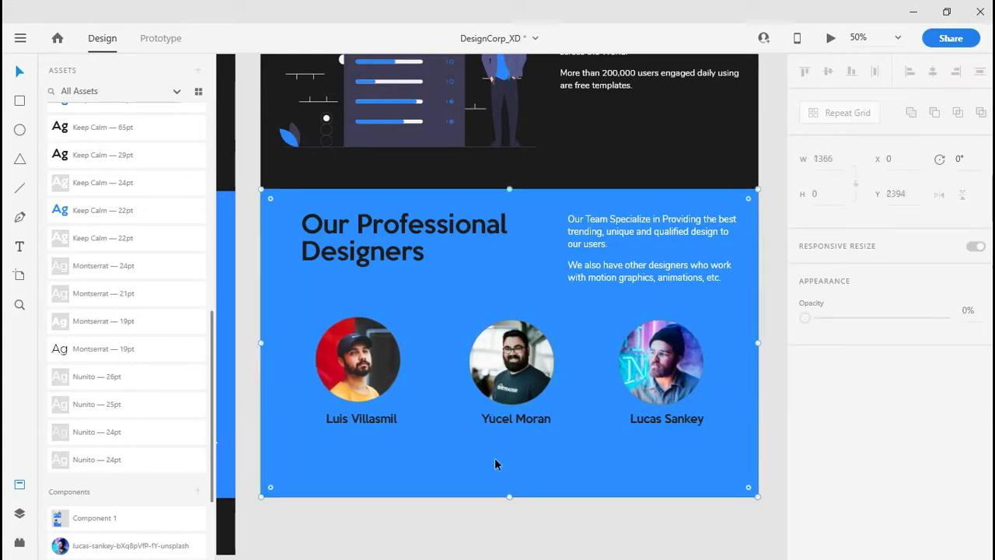
left_click_drag(510, 497, 512, 470)
left_click(504, 496)
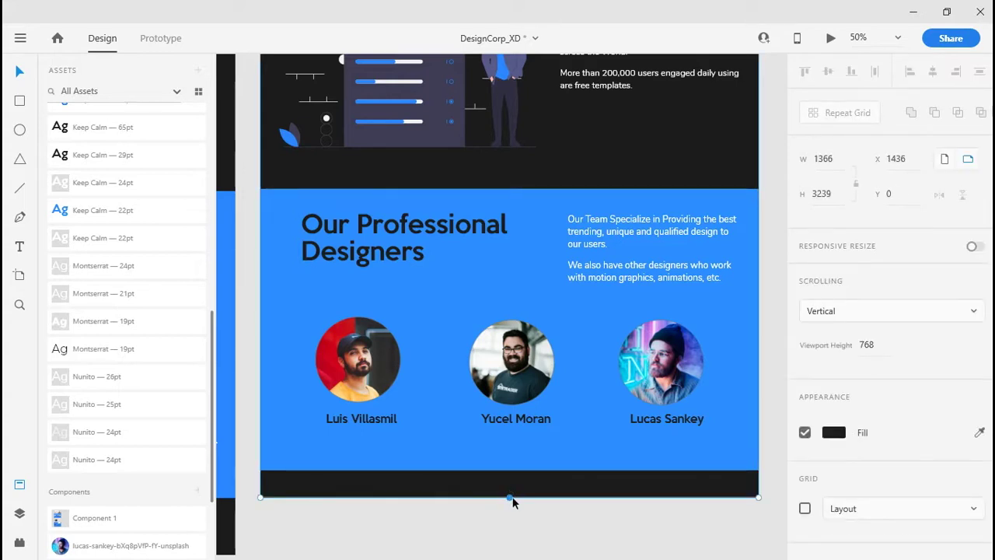
left_click(512, 500)
left_click(505, 492)
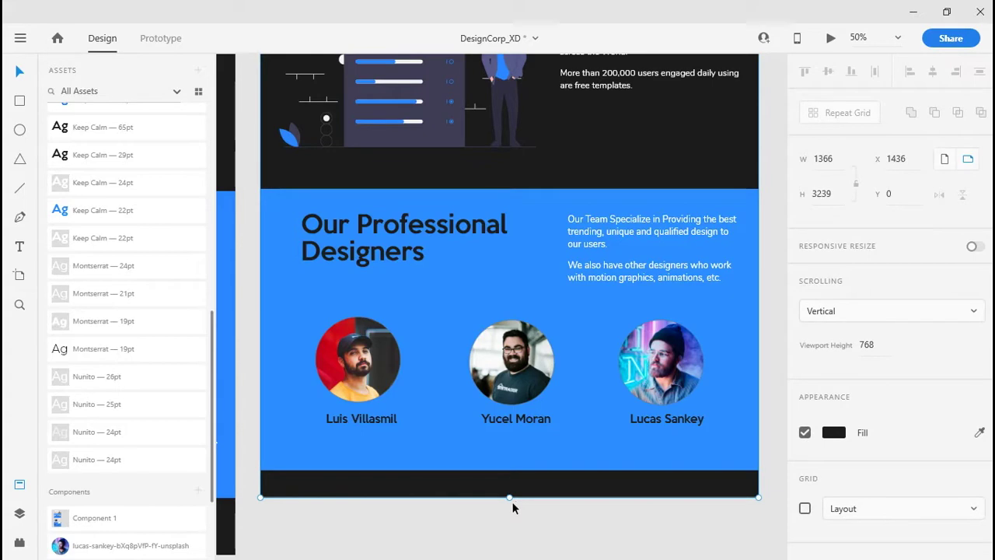
left_click_drag(509, 498, 509, 512)
Step: Copy the title "Senior Template Designer" from the original artboard and add it as text below the first designer's name at X 220, Y 3114
scroll(428, 436, "left", 5)
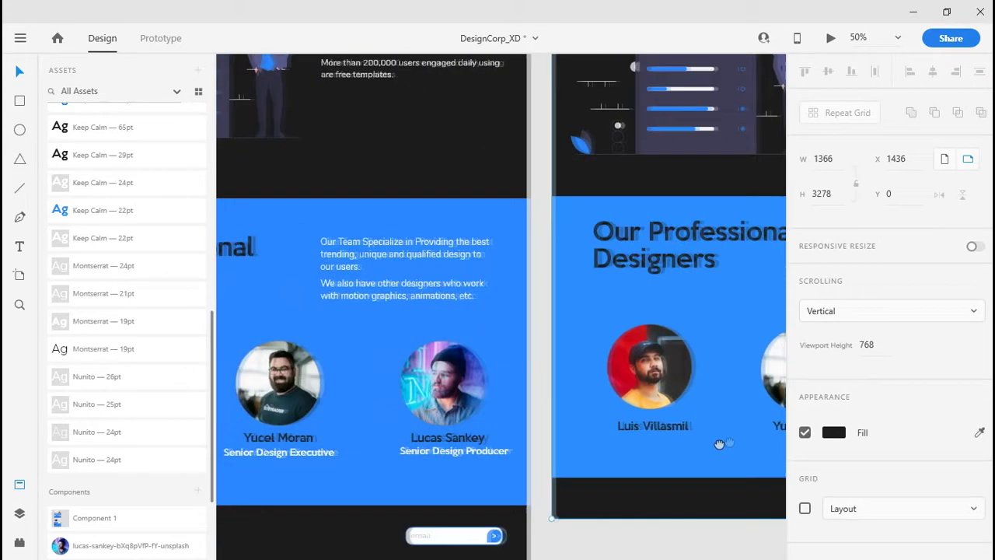
scroll(476, 410, "left", 4)
left_click(348, 401)
double_click(348, 401)
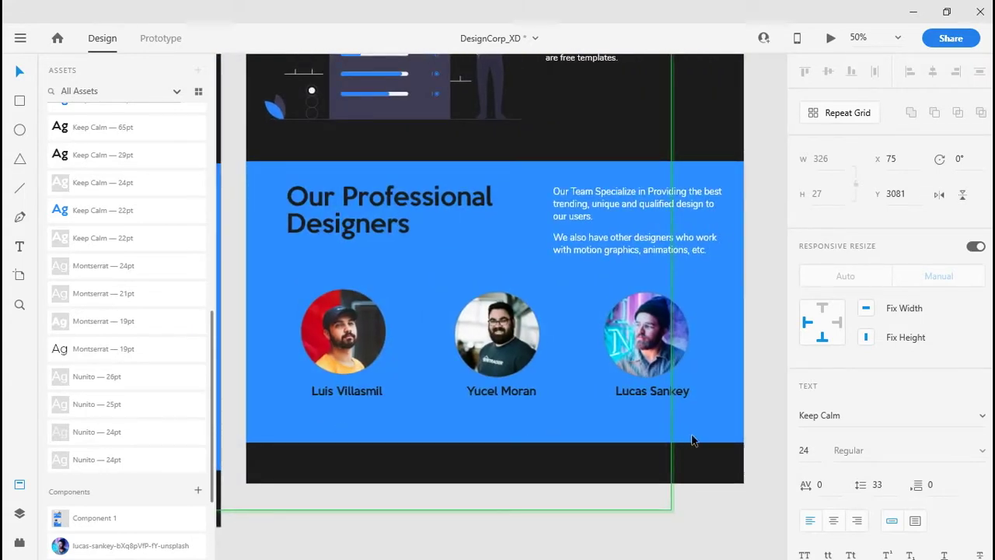
left_click(485, 437)
left_click(326, 421)
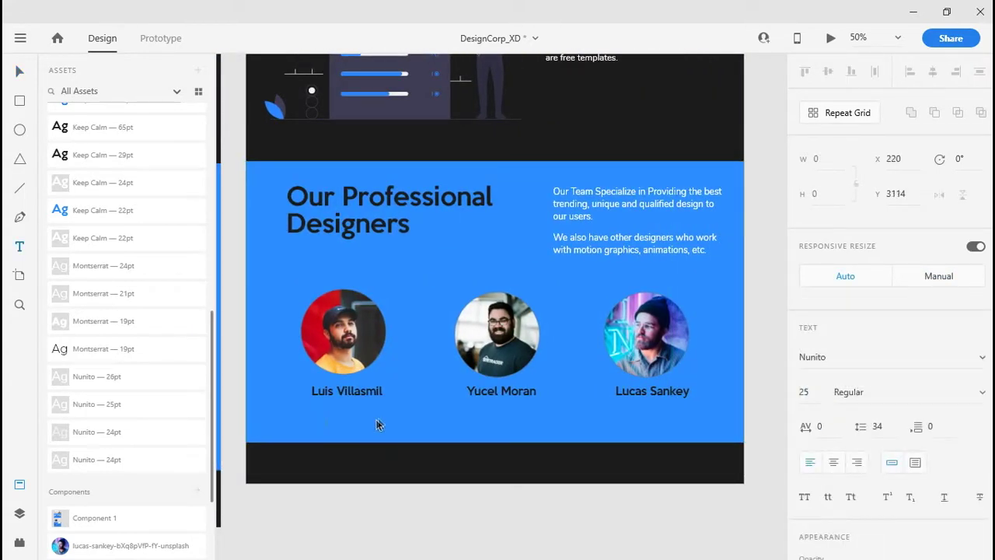
key("ctrl+v")
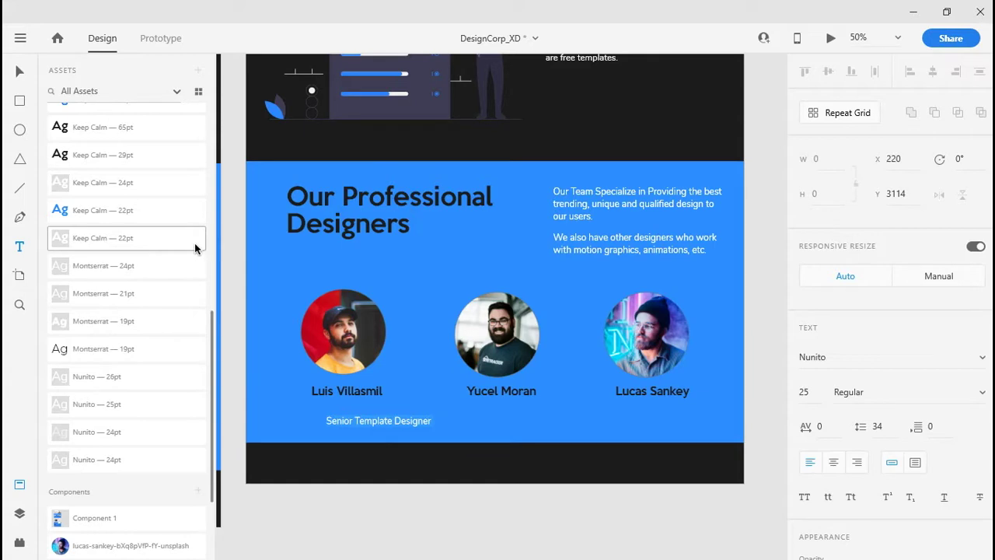
Step: Apply the Keep Calm 24pt character style to the first designer's job title and place it directly under the name at X 118, Y 3058
left_click(127, 192)
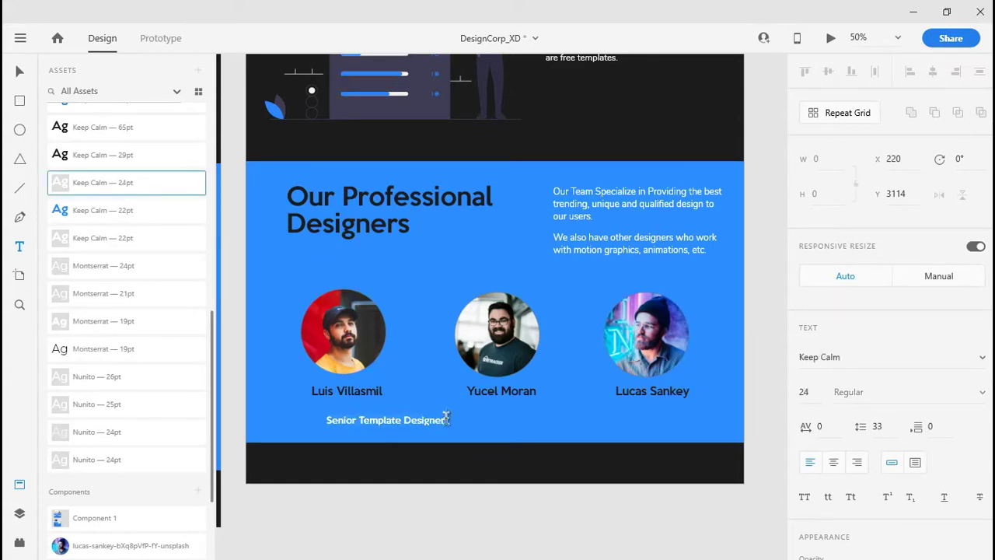
left_click(396, 424)
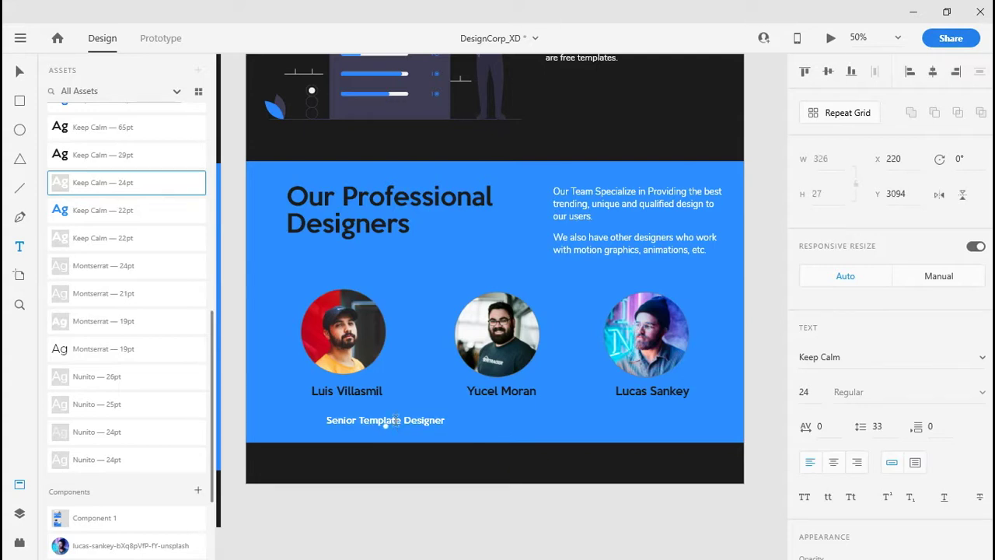
left_click_drag(401, 419, 364, 406)
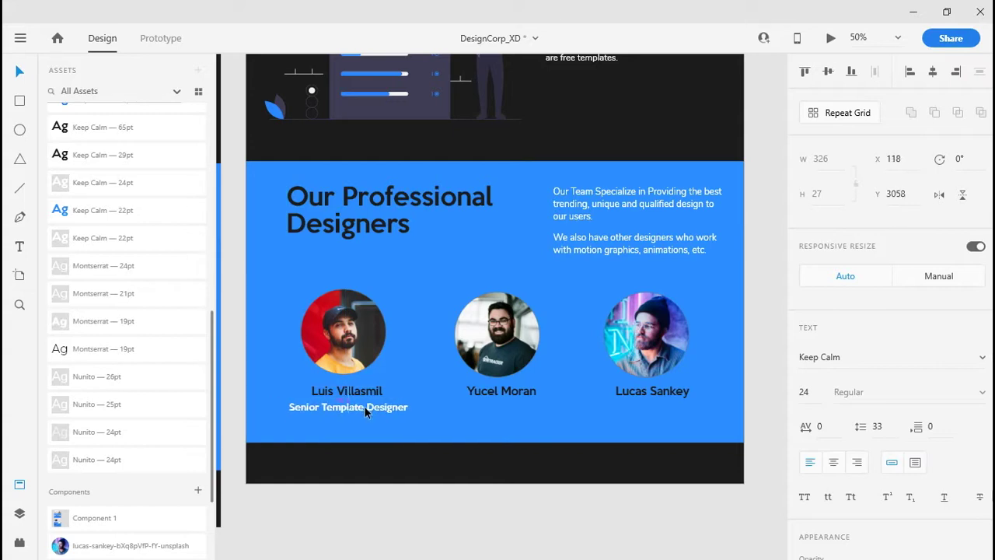
left_click(438, 440)
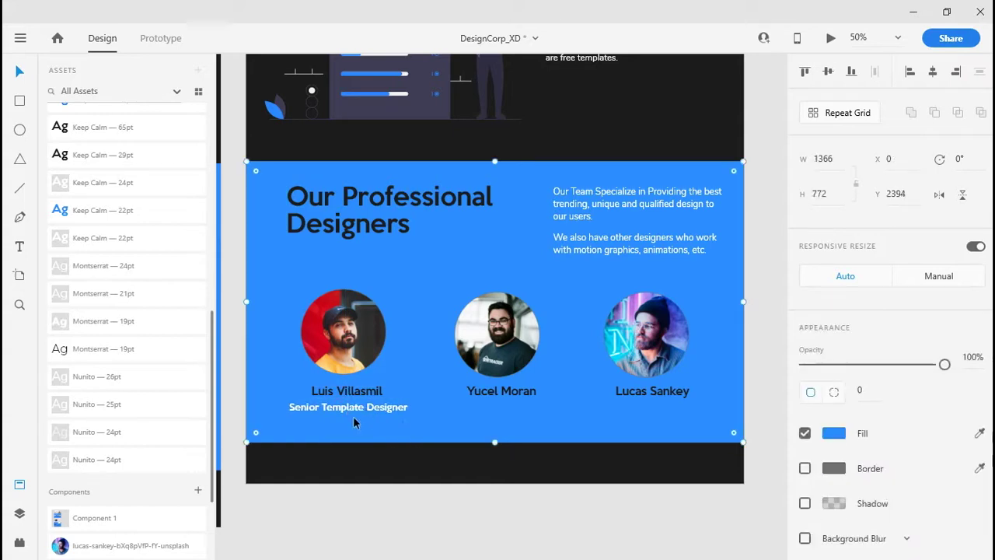
left_click(343, 411)
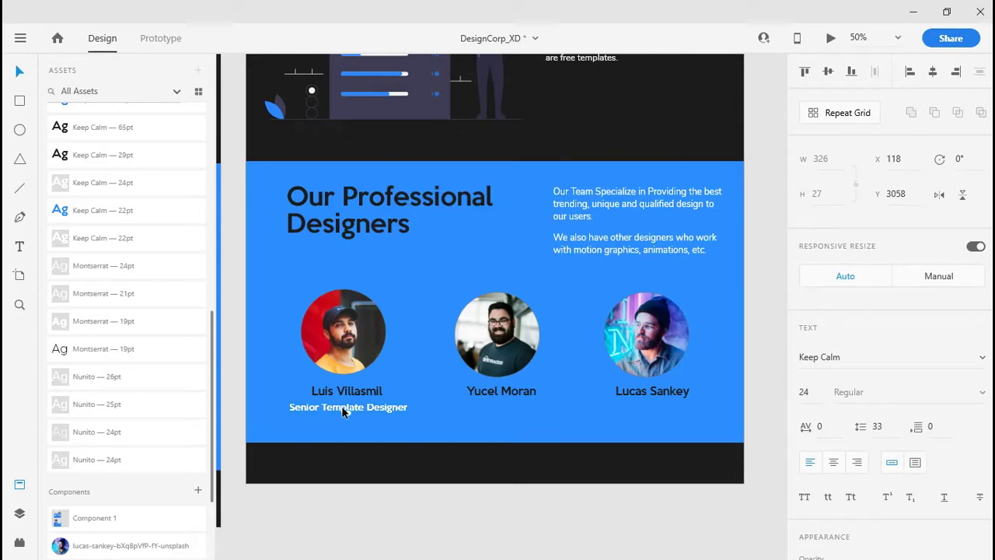
key("Delete")
key("ctrl+z")
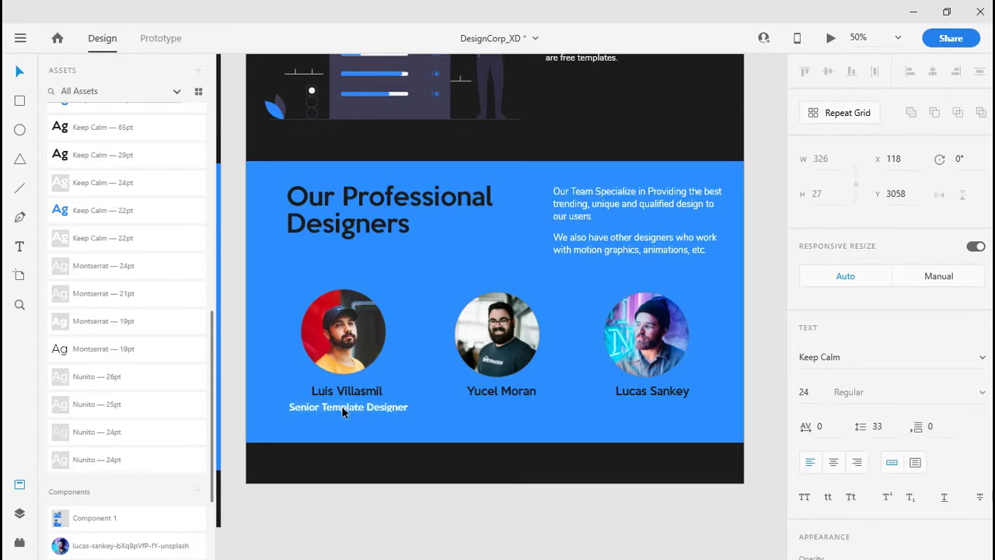
key("Delete")
key("ctrl+z")
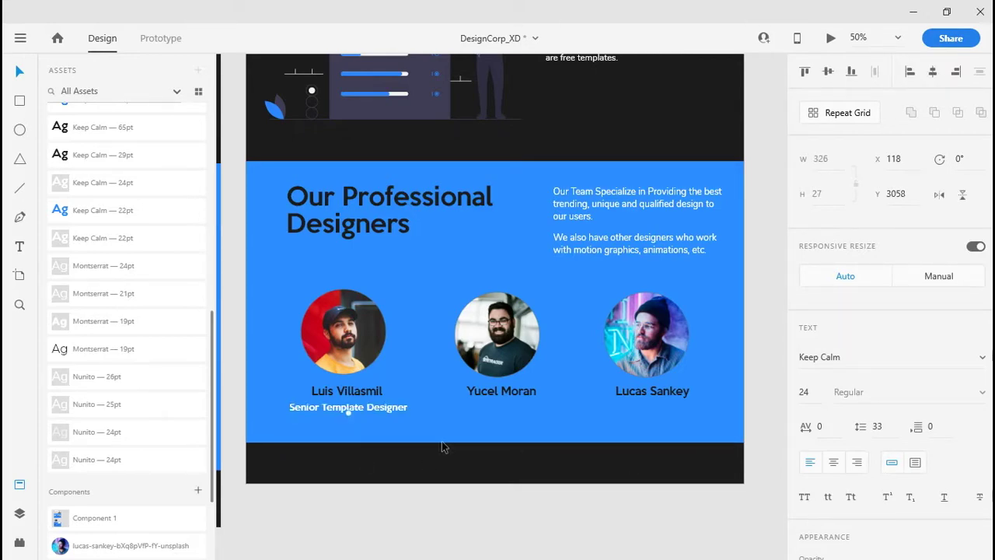
Step: Duplicate the "Senior Template Designer" title beneath the second and third designers' names and clear the text of the middle copy
left_click_drag(404, 448, 508, 434)
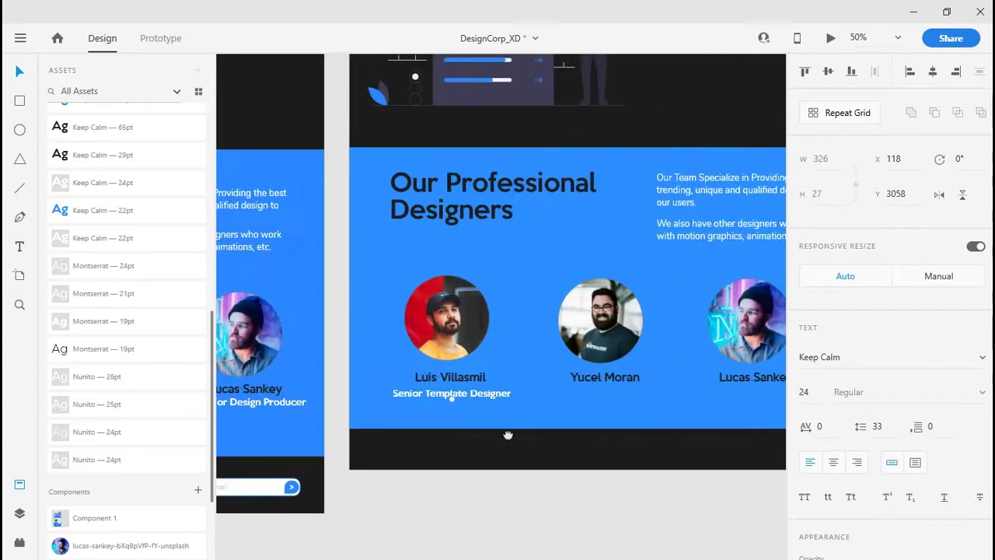
left_click_drag(483, 398, 640, 392, "alt")
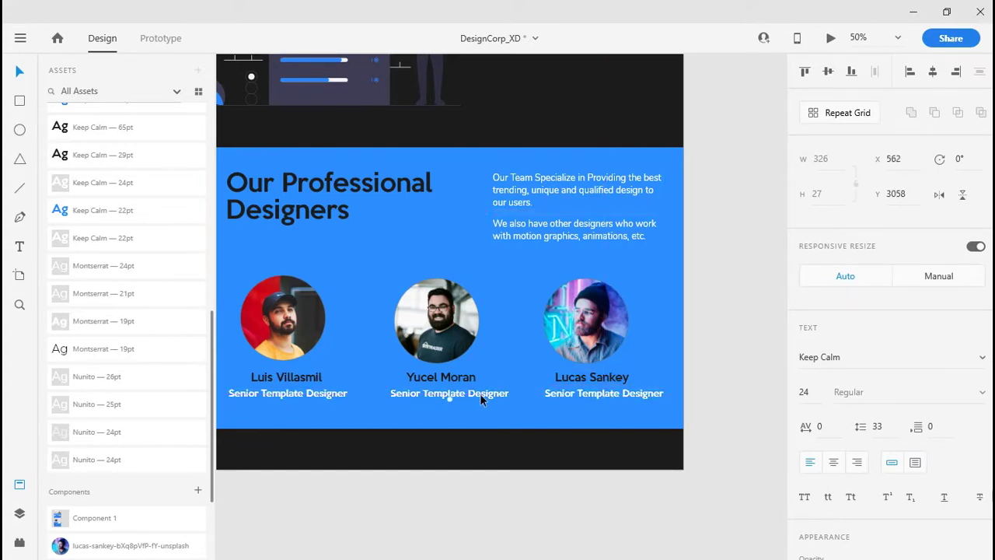
key("Delete")
key("ctrl+z")
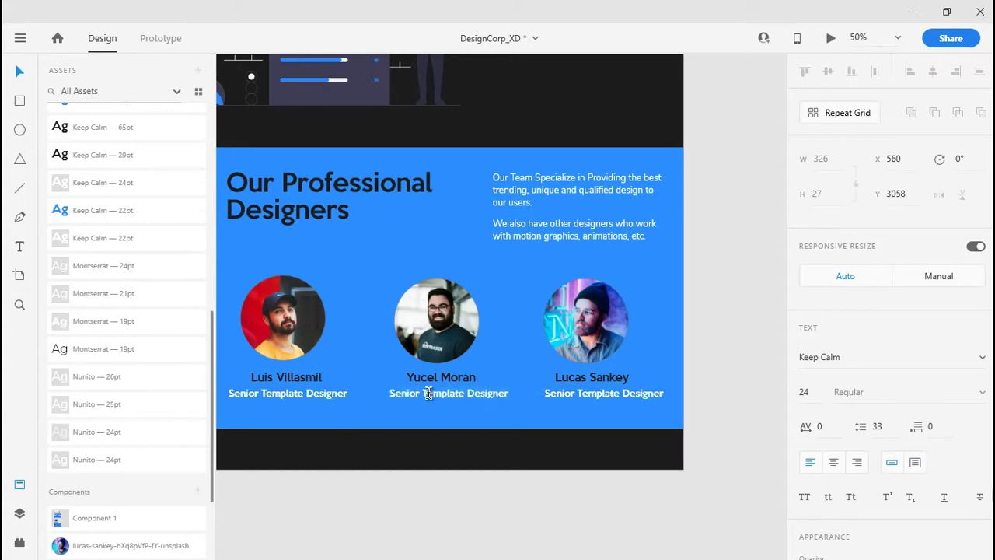
key("Delete")
left_click(391, 387)
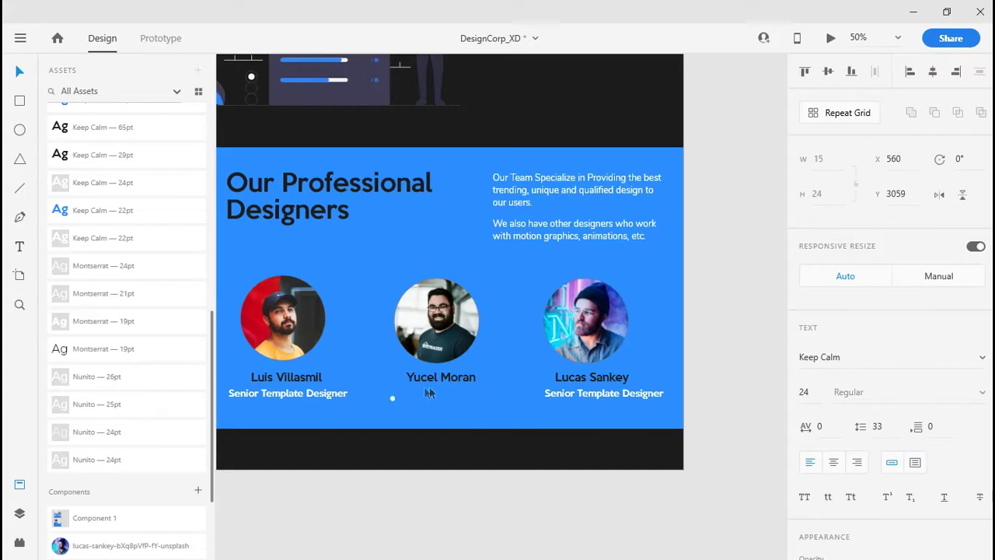
Step: Copy the title "Senior Design Executive" from the original artboard and add it as text below the second designer's name at about X 672
scroll(414, 393, "left", 10)
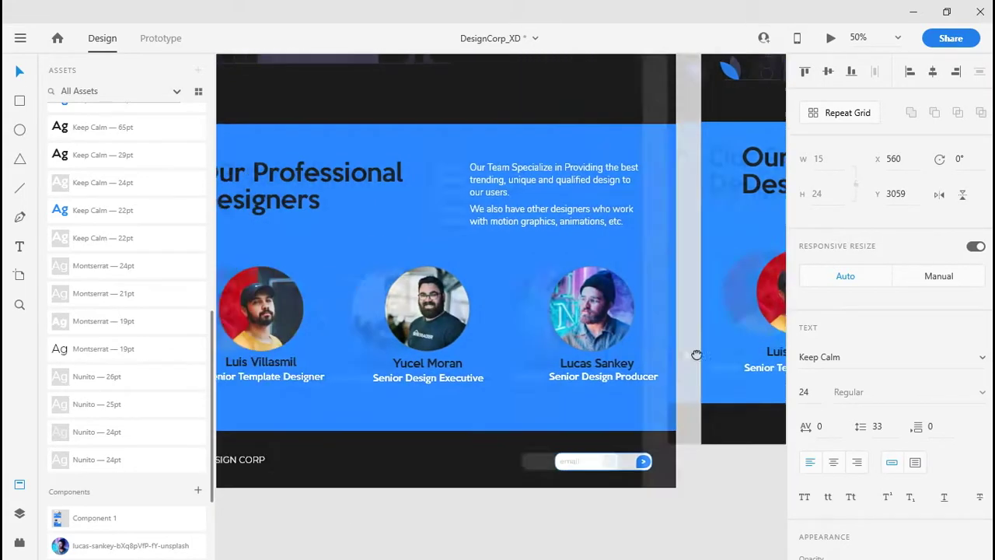
left_click(463, 382)
left_click(461, 380)
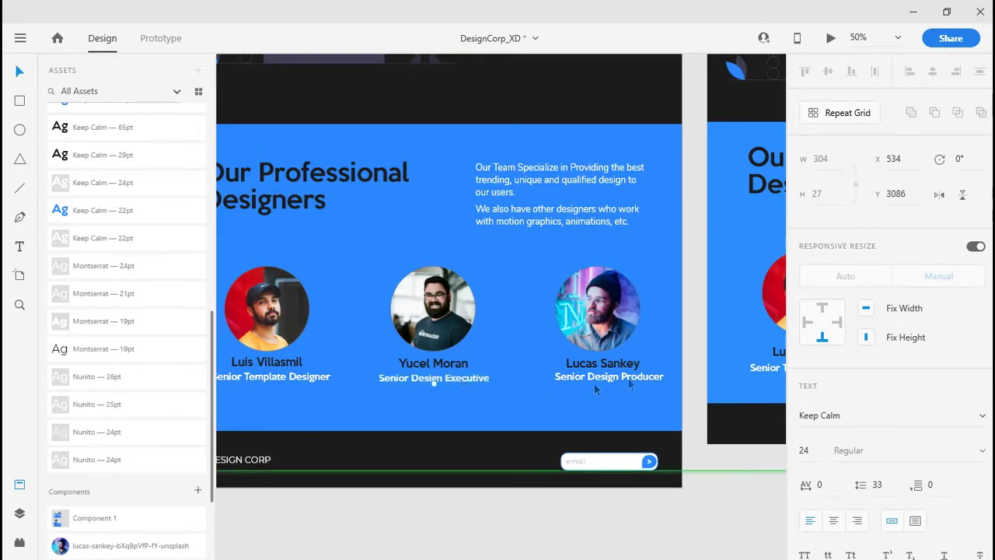
scroll(594, 384, "right", 10)
left_click(486, 389)
key("t")
left_click(484, 393)
type("Senior Design Executive")
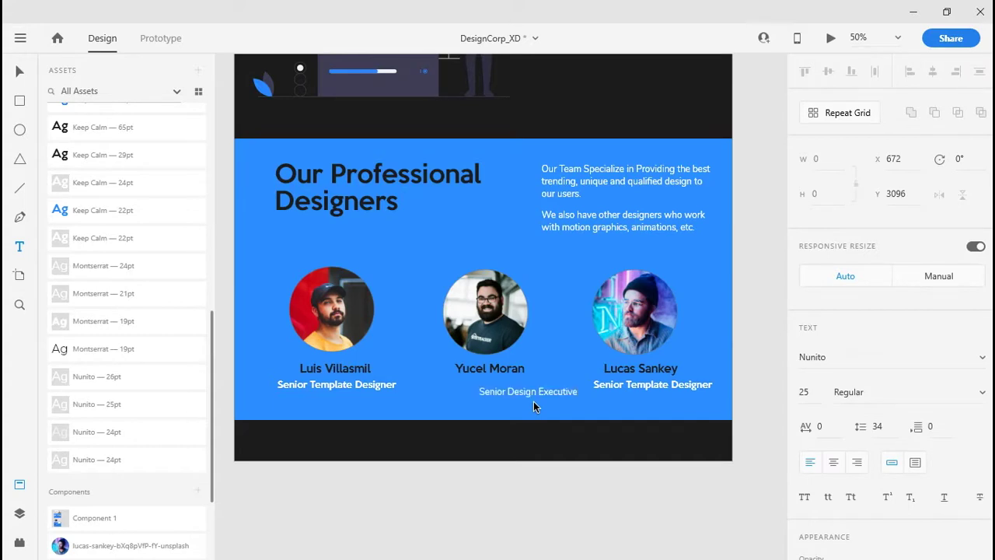
key("Escape")
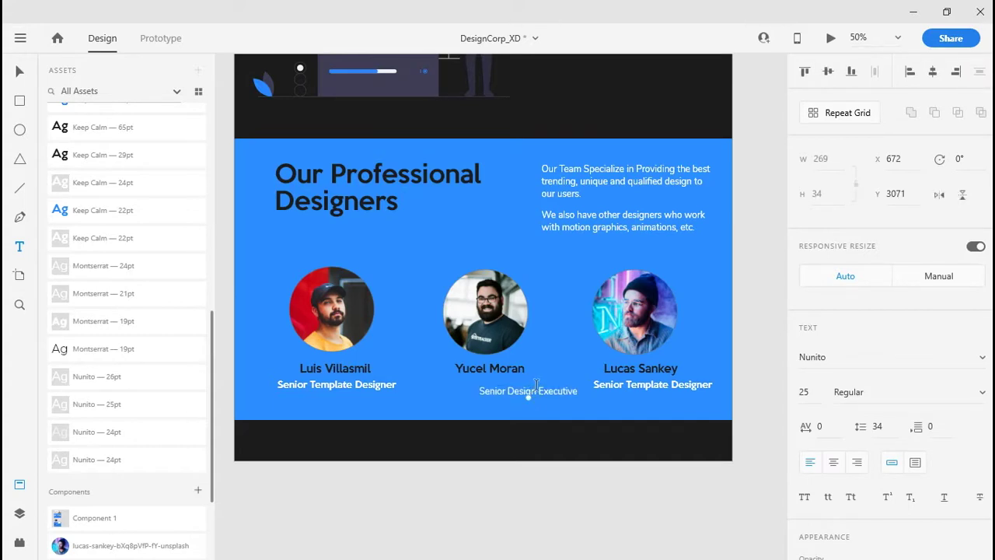
Step: Place the "Senior Design Executive" title under the second designer's name at X 578, Y 3060 and apply the Keep Calm 24pt character style
left_click_drag(545, 391, 511, 386)
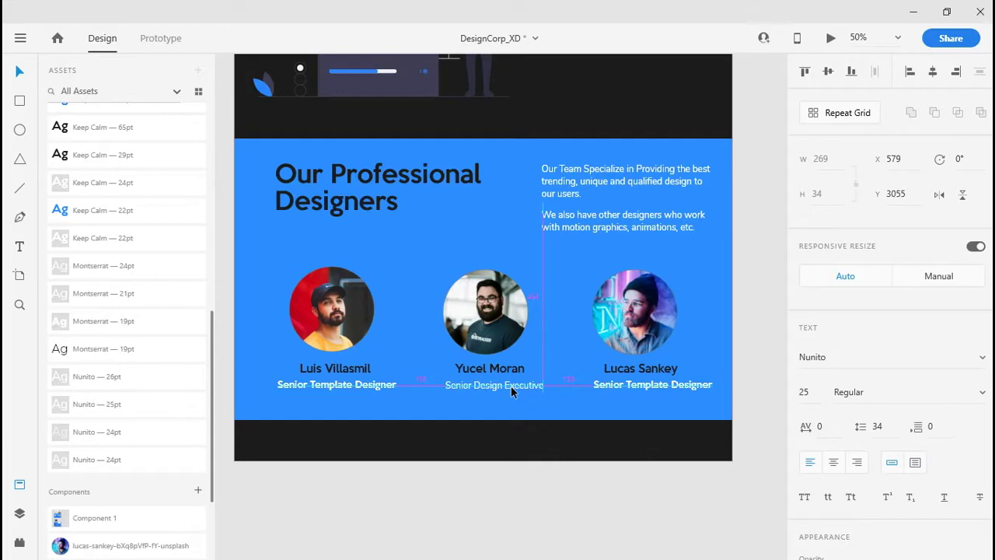
left_click_drag(511, 386, 509, 386)
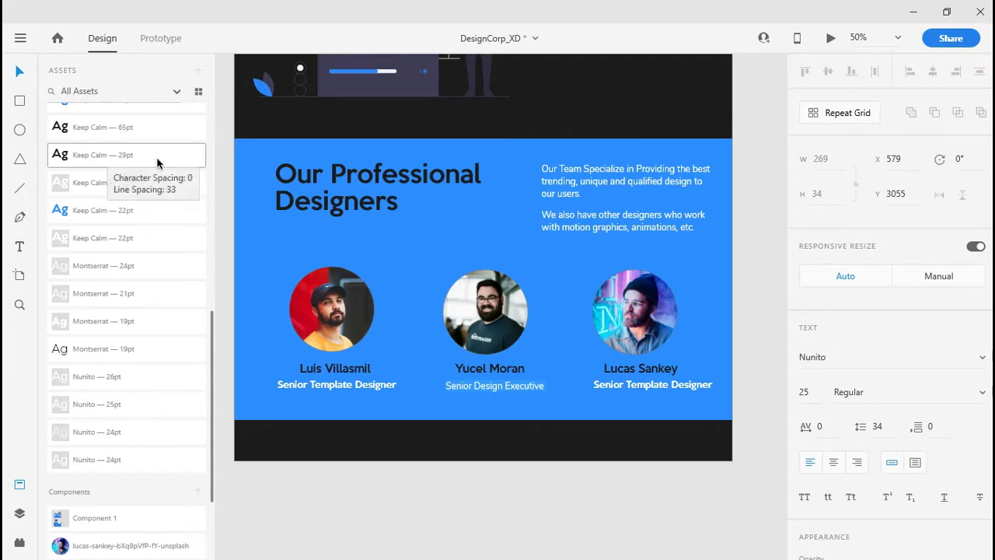
left_click(114, 193)
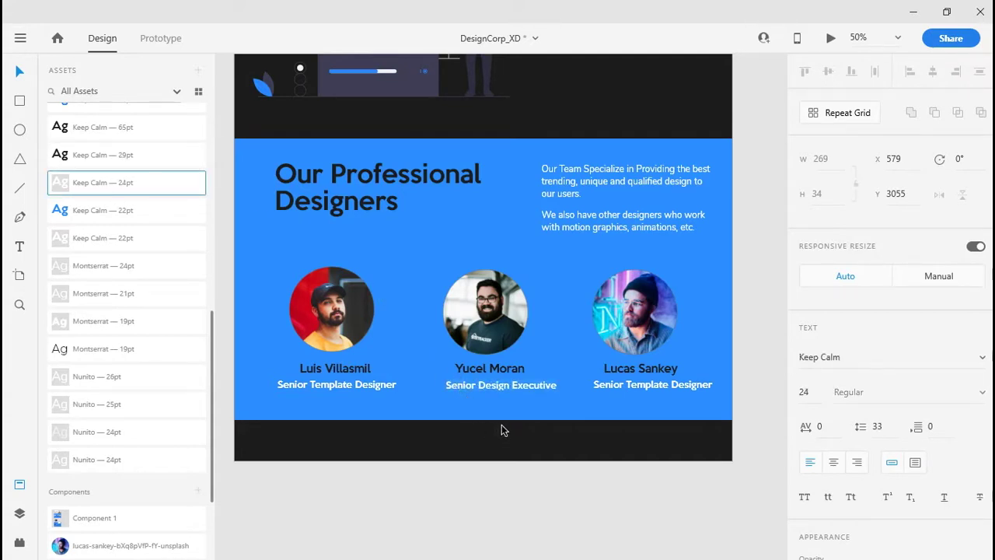
key("Escape")
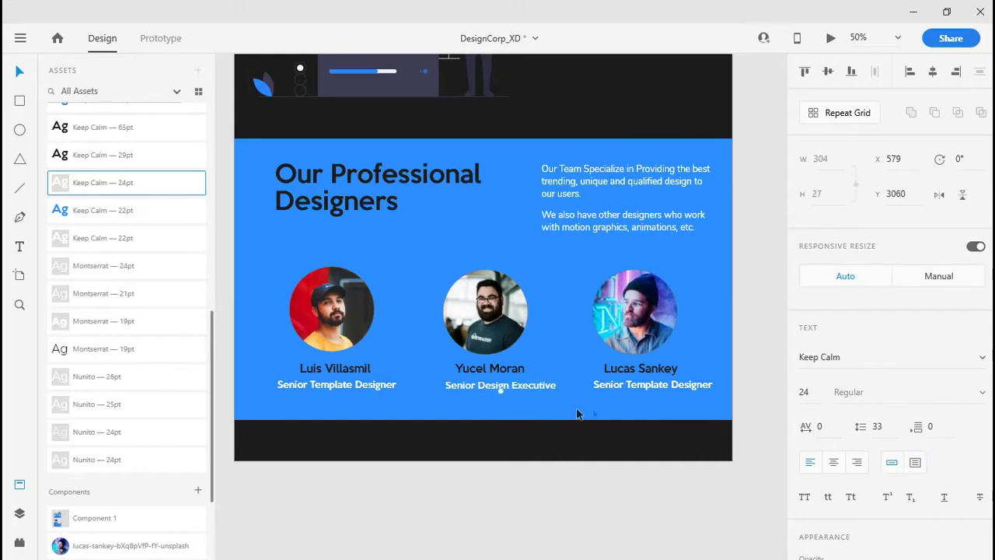
left_click(596, 414)
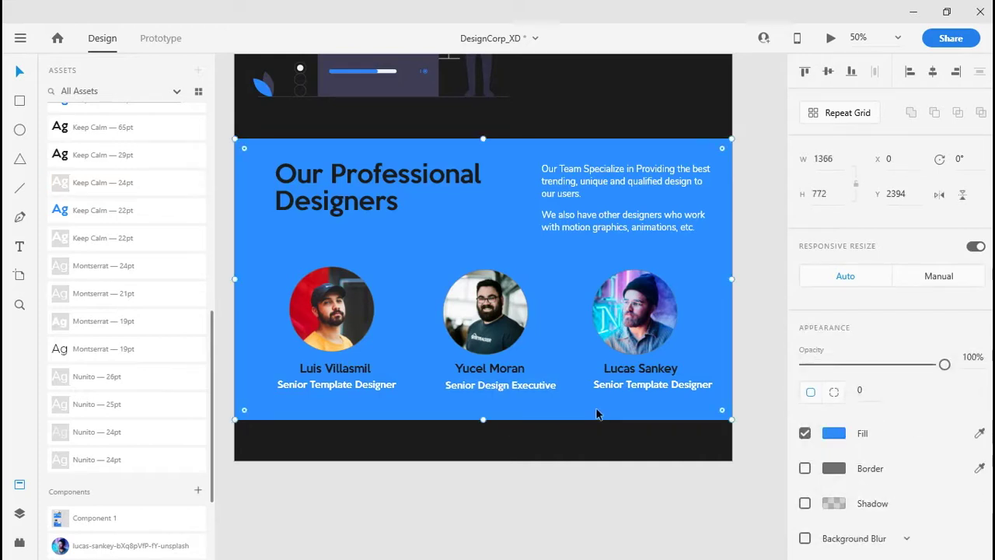
left_click(509, 384)
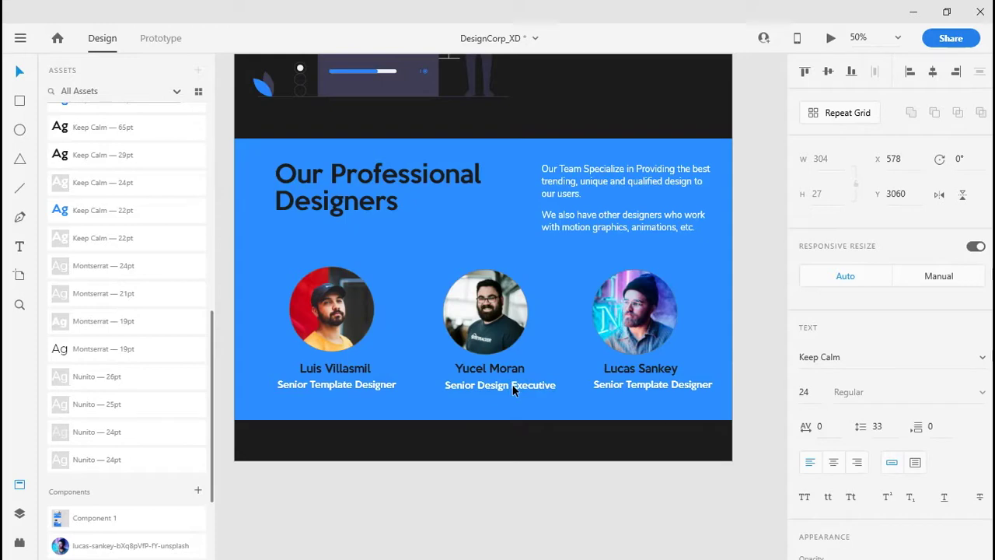
Step: Nudge the "Senior Design Executive" title to X 559 so it sits centred under the second designer's name
key("Left")
key("Left")
key("Left")
key("Left")
key("Left")
key("Left")
key("Left")
key("Left")
key("Left")
key("Left")
key("Left")
key("Left")
key("Left")
key("Left")
key("Left")
key("Left")
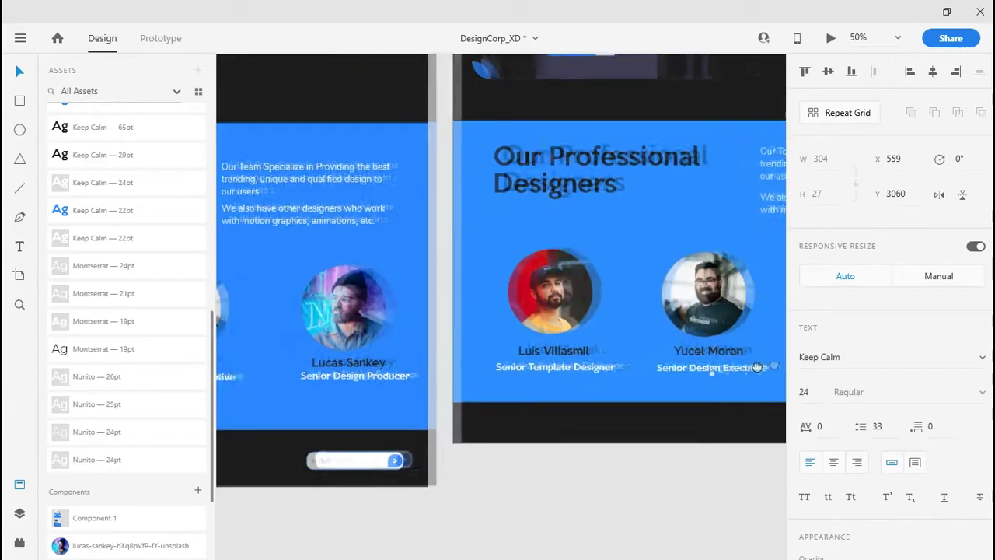
Step: Change the job title under the third designer's name to "Senior Design Producer", matching the original artboard
scroll(521, 381, "left", 5)
key("t")
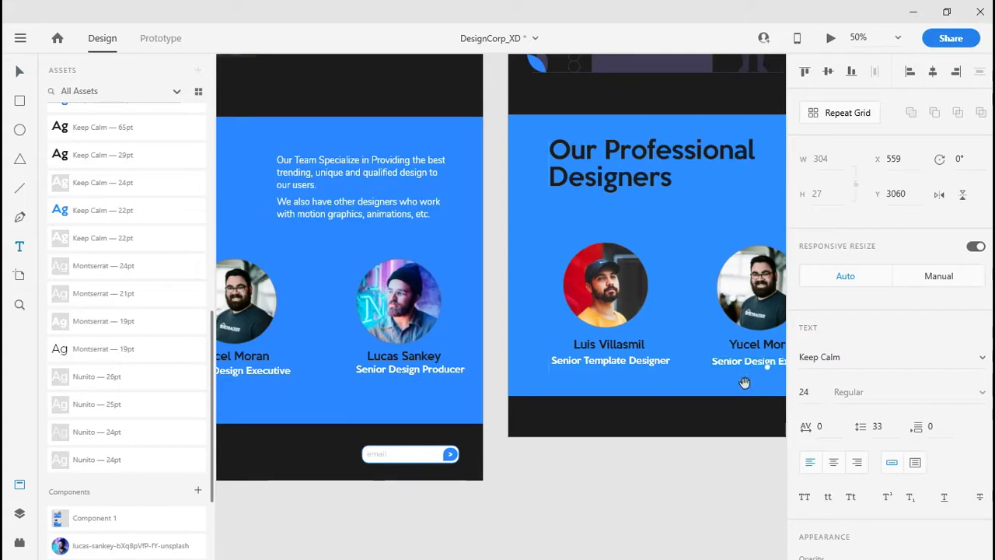
left_click_drag(745, 383, 429, 387)
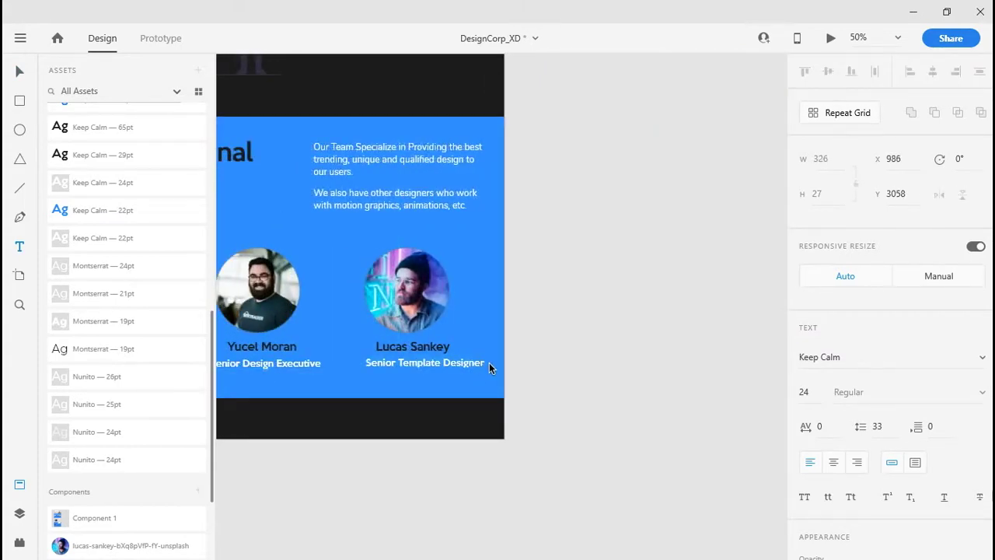
key("ctrl+BackSpace")
key("ctrl+BackSpace")
type("Design Produ")
key("Escape")
left_click_drag(409, 375, 793, 229)
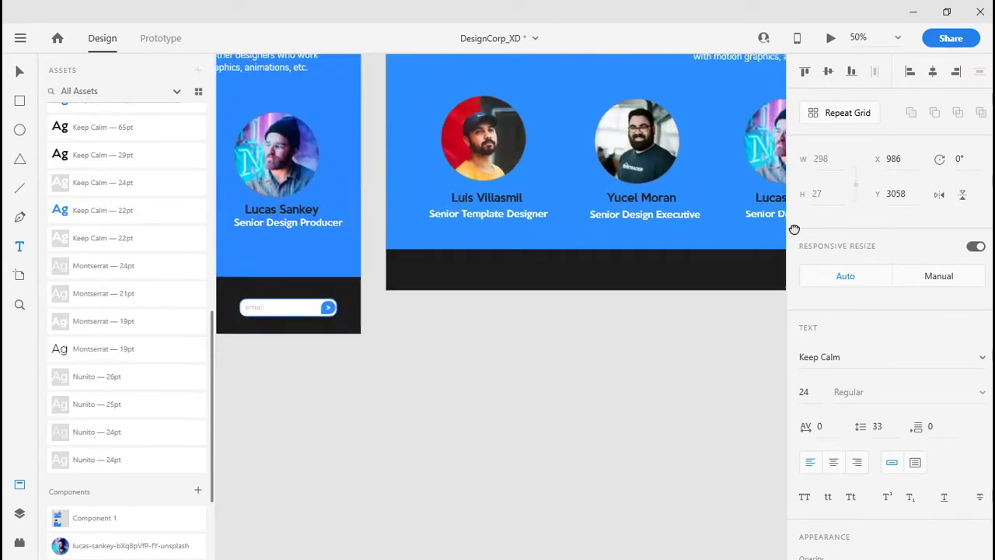
left_click_drag(343, 372, 250, 503)
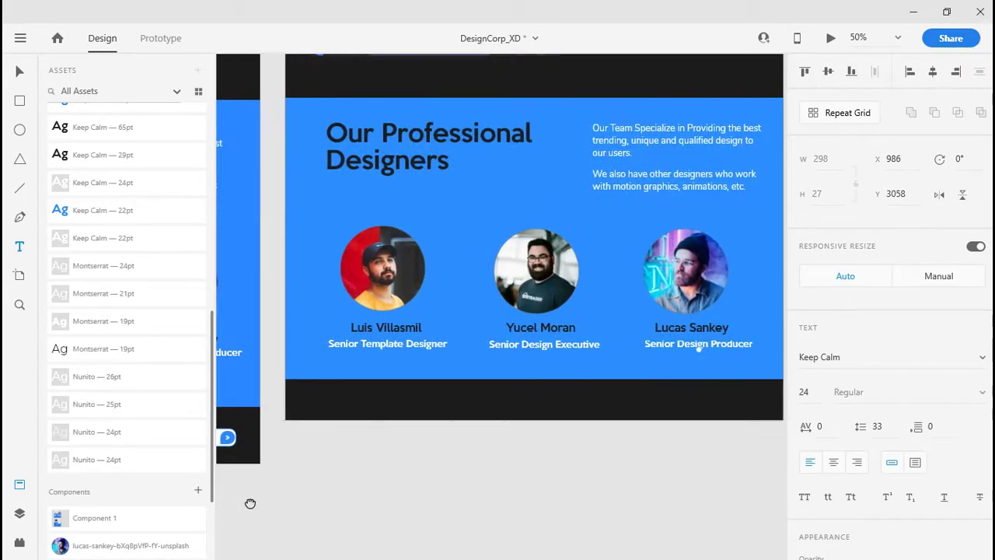
key("ctrl+minus")
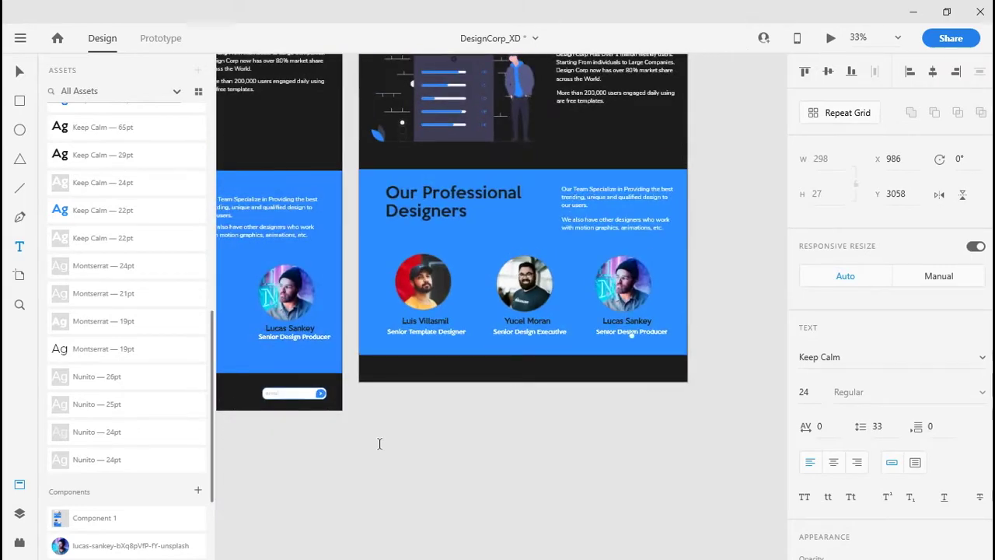
key("Delete")
key("ctrl+z")
key("ctrl+plus")
key("ctrl+plus")
left_click_drag(380, 446, 482, 285)
left_click(466, 283)
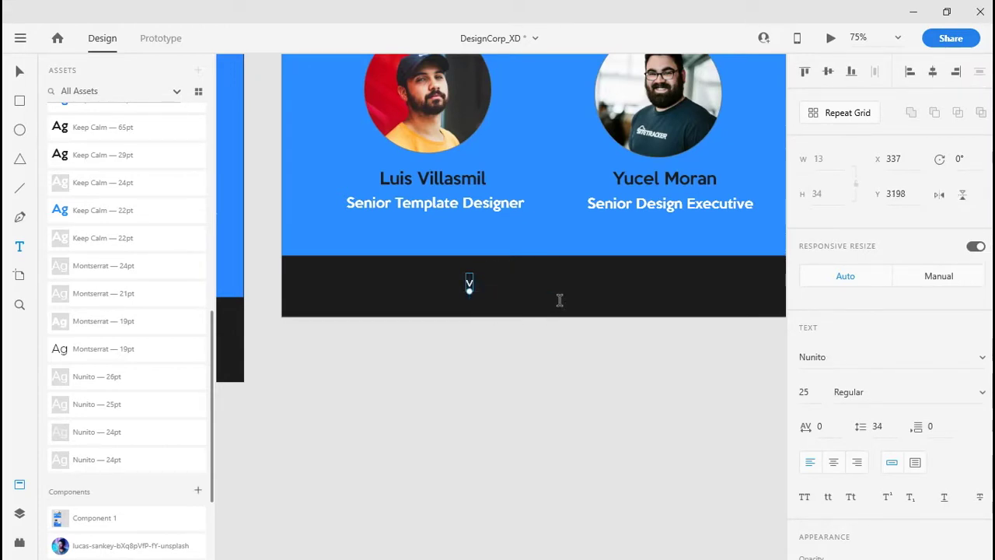
key("Escape")
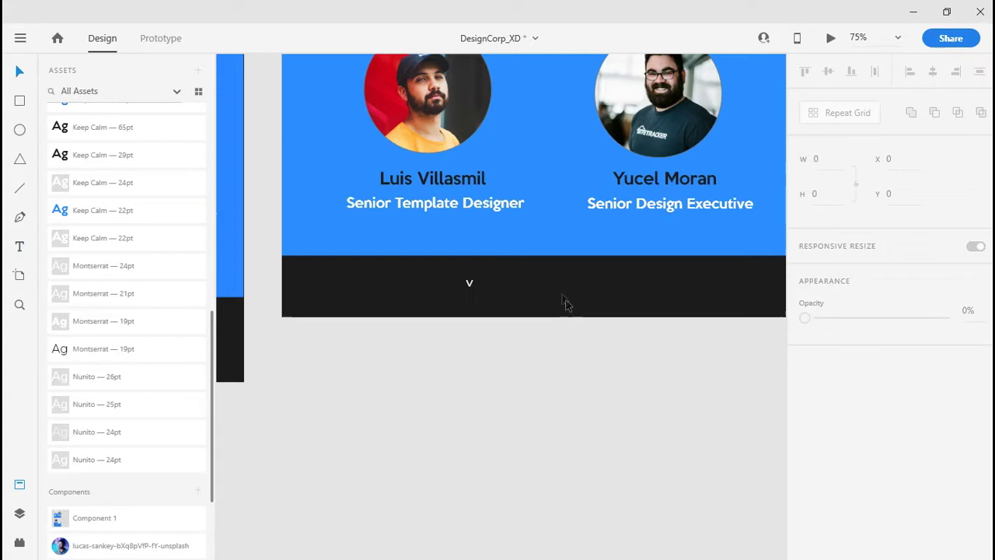
left_click(469, 282)
key("Escape")
key("Delete")
left_click(470, 287)
key("Escape")
Step: Extend the bottom edge of the second artboard to a height of about 3330 to enlarge the dark footer area
left_click(682, 313)
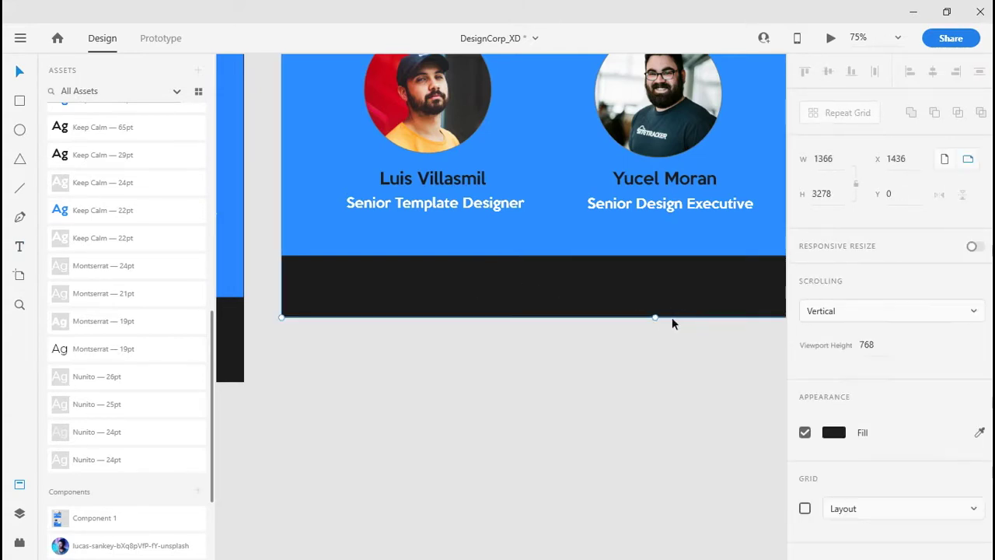
left_click_drag(654, 318, 660, 349)
left_click(502, 314)
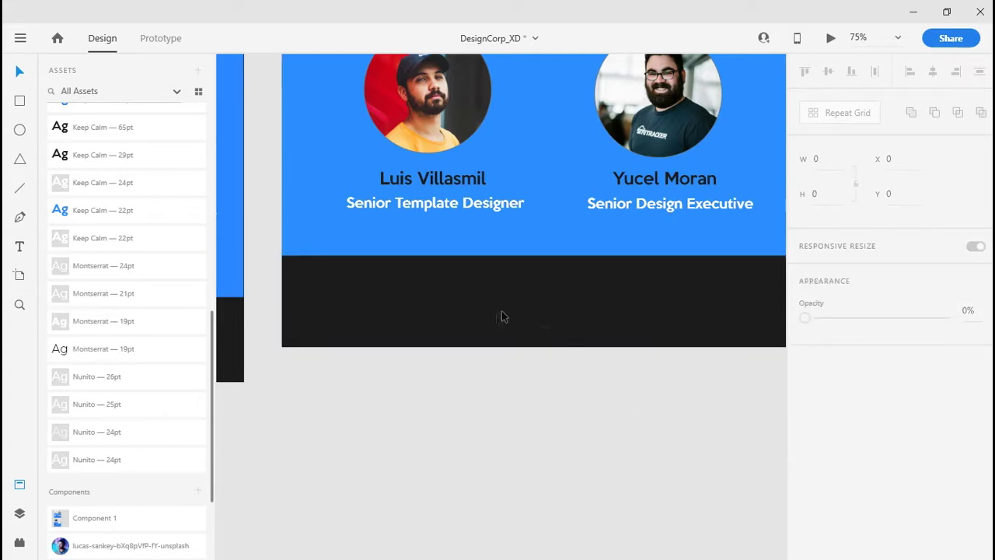
left_click(618, 340)
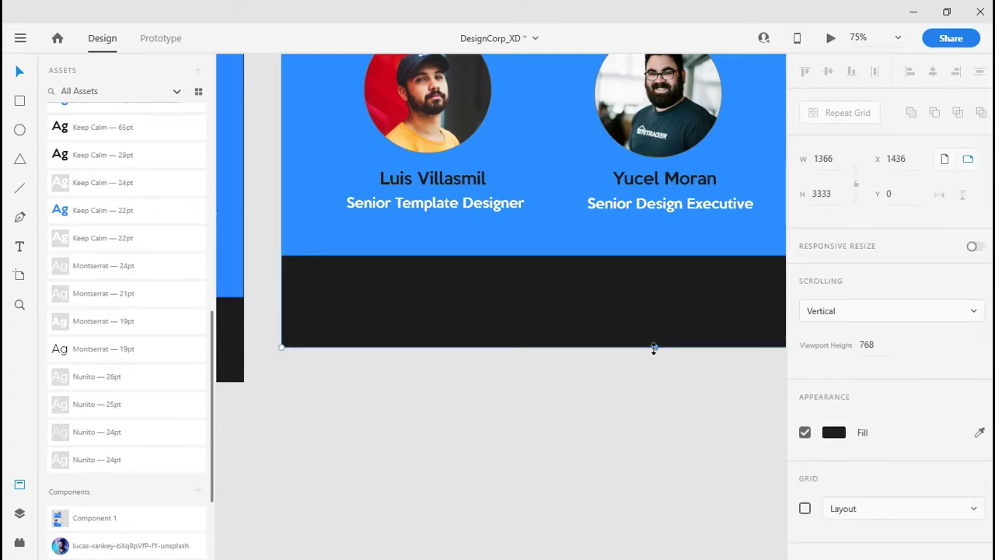
left_click_drag(654, 348, 654, 343)
left_click(654, 385)
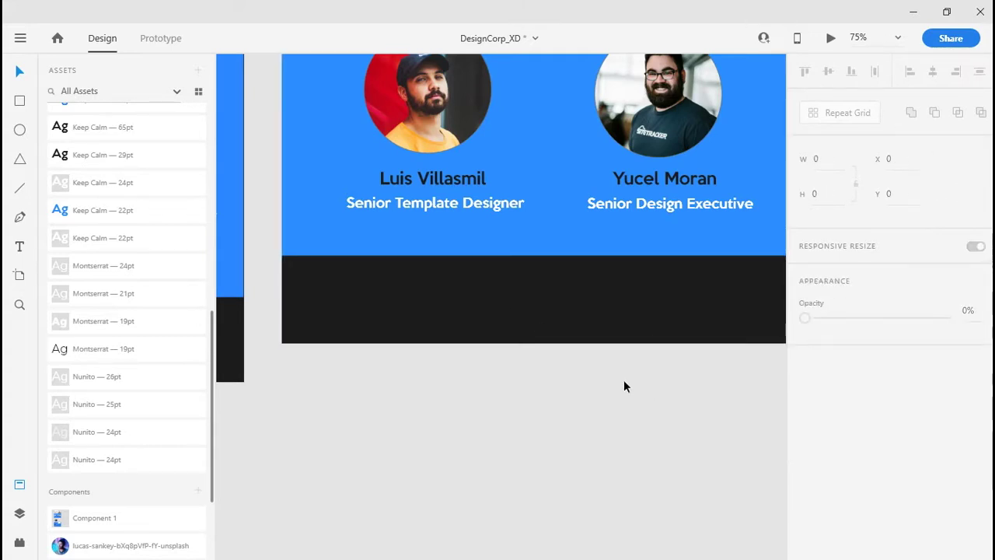
Step: Add the text "DESIGN CORP" in the dark footer and apply the Montserrat 24pt character style
left_click(385, 309)
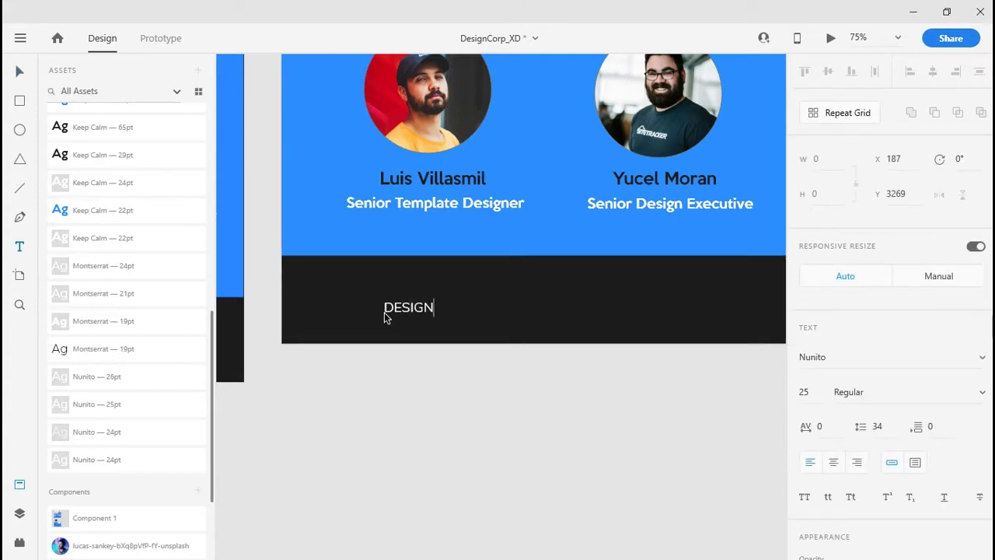
type("DESIGN CORP")
key("ctrl+a")
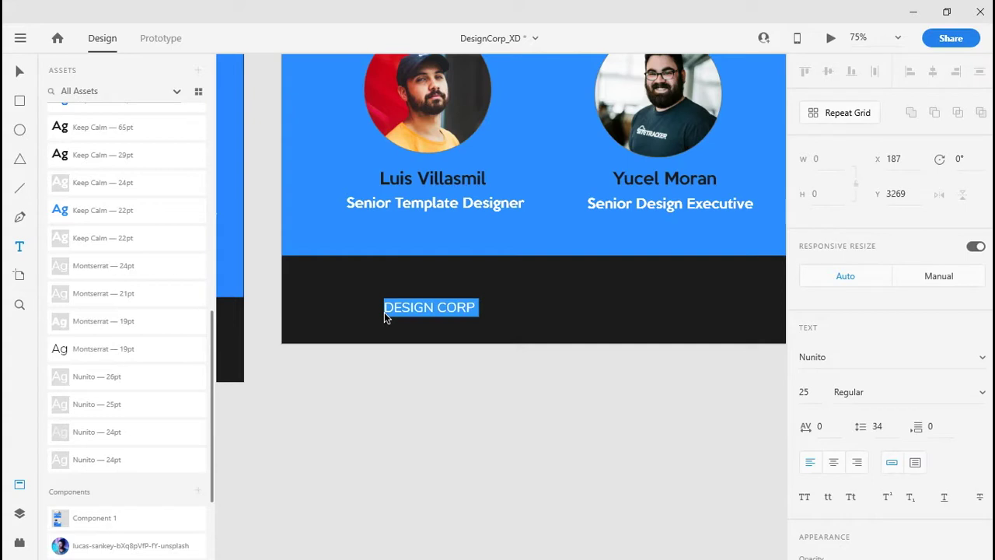
scroll(166, 242, "up", 5)
scroll(138, 455, "down", 3)
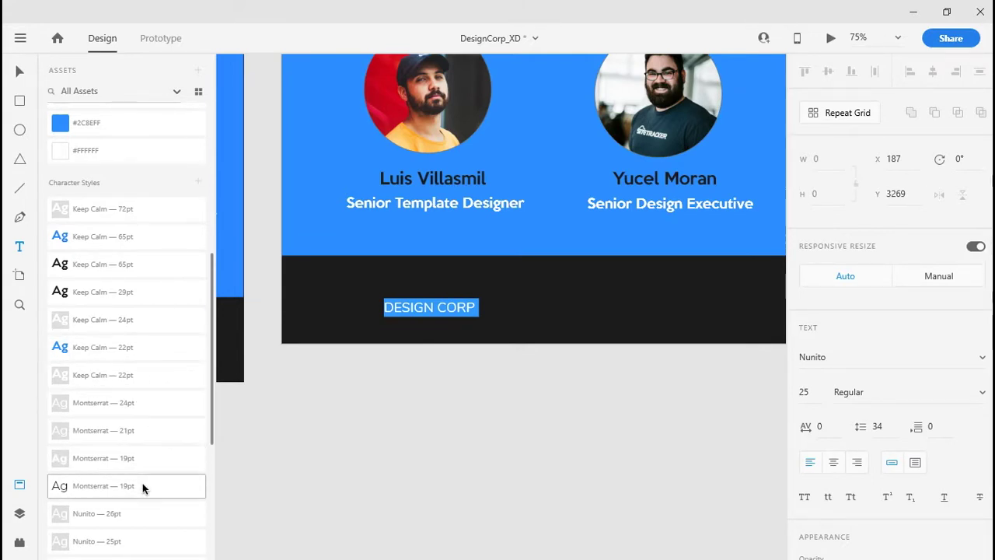
left_click(133, 404)
scroll(169, 393, "down", 5)
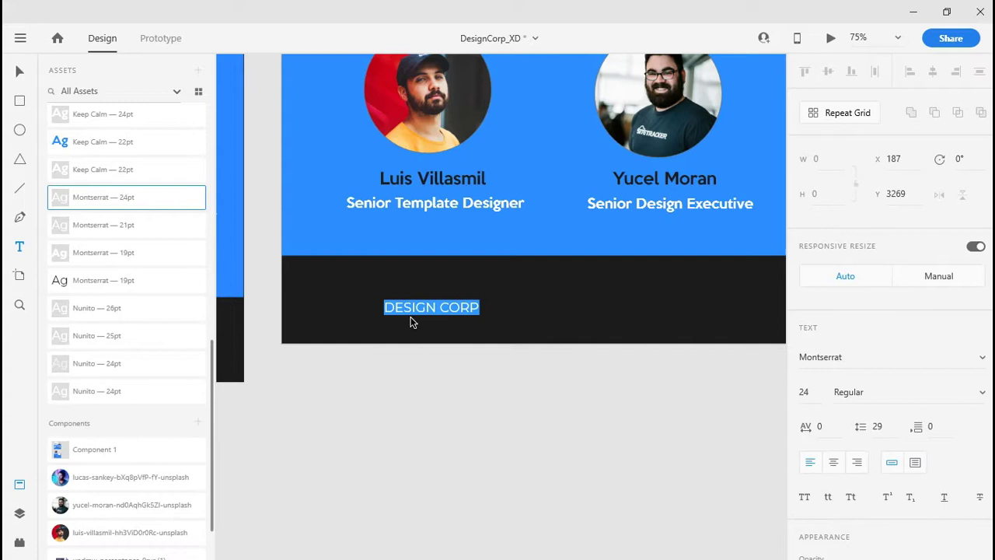
key("Escape")
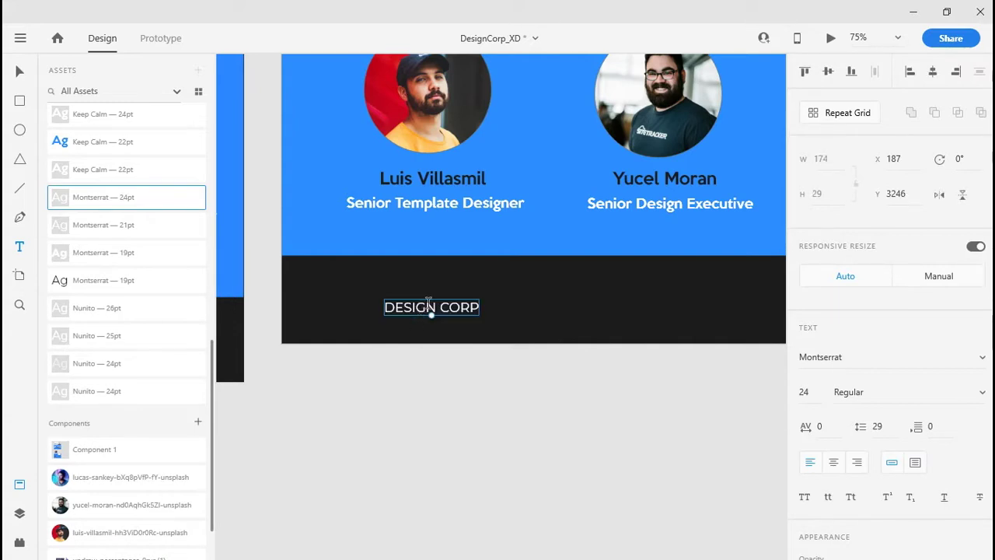
Step: Set the "DESIGN CORP" footer text to size 26 and place it at X 93, Y 3235
left_click_drag(431, 312, 385, 295)
double_click(384, 293)
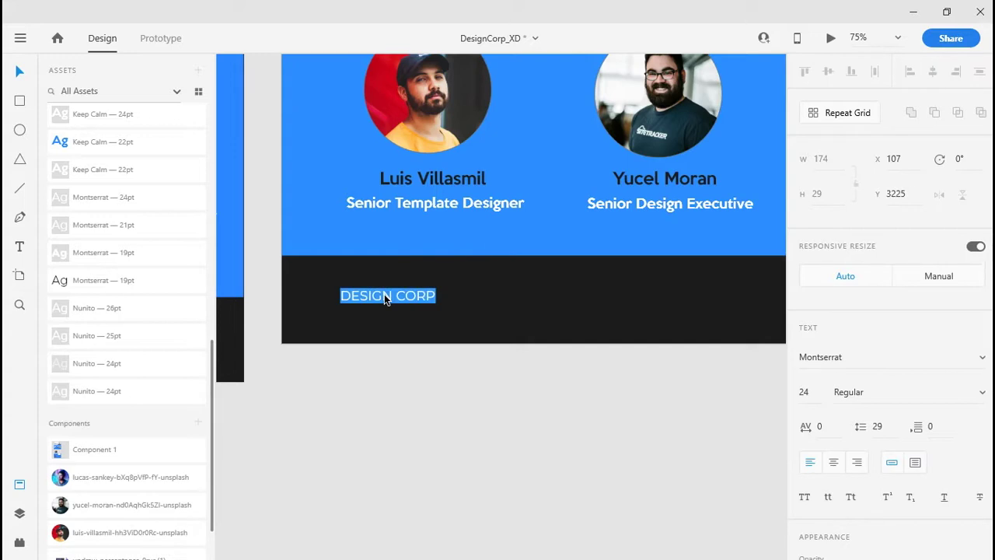
left_click(809, 392)
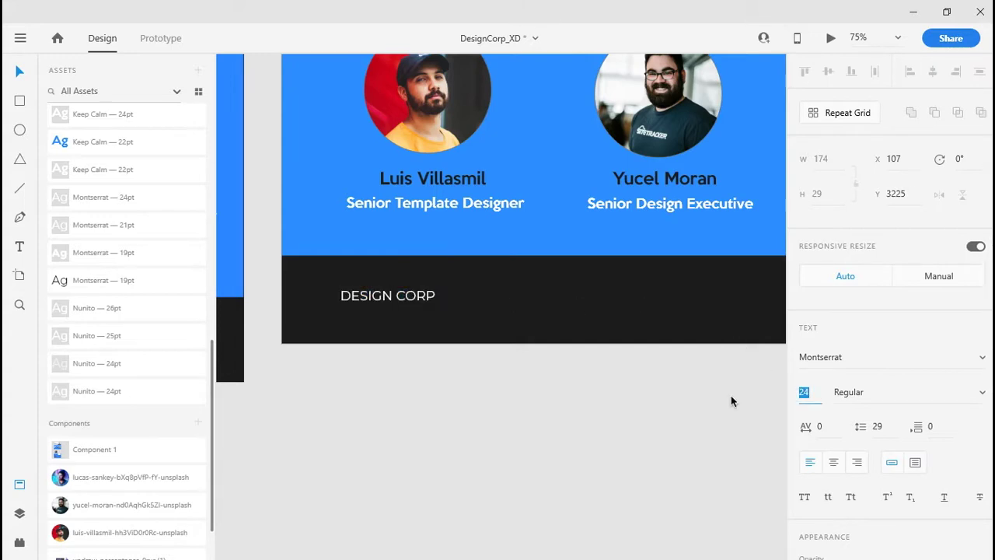
type("26")
key("Return")
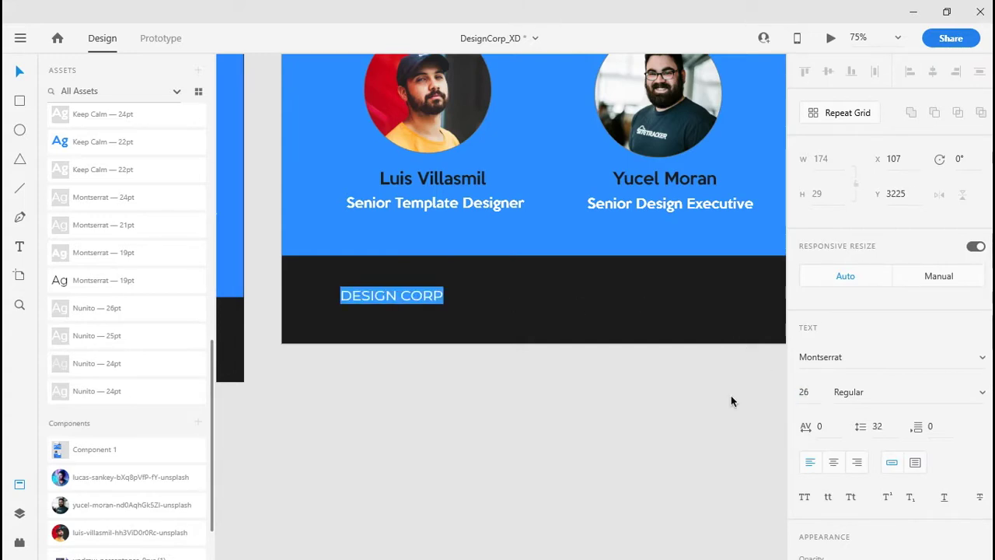
key("Escape")
mouse_move(417, 302)
left_mouse_down()
mouse_move(415, 321)
mouse_move(411, 308)
left_mouse_up()
Step: Draw a white rectangle about 324 by 60 in the footer below the third designer, place it at X 953, Y 3221 and remove its border
scroll(632, 371, "right", 5)
scroll(633, 371, "up", 1)
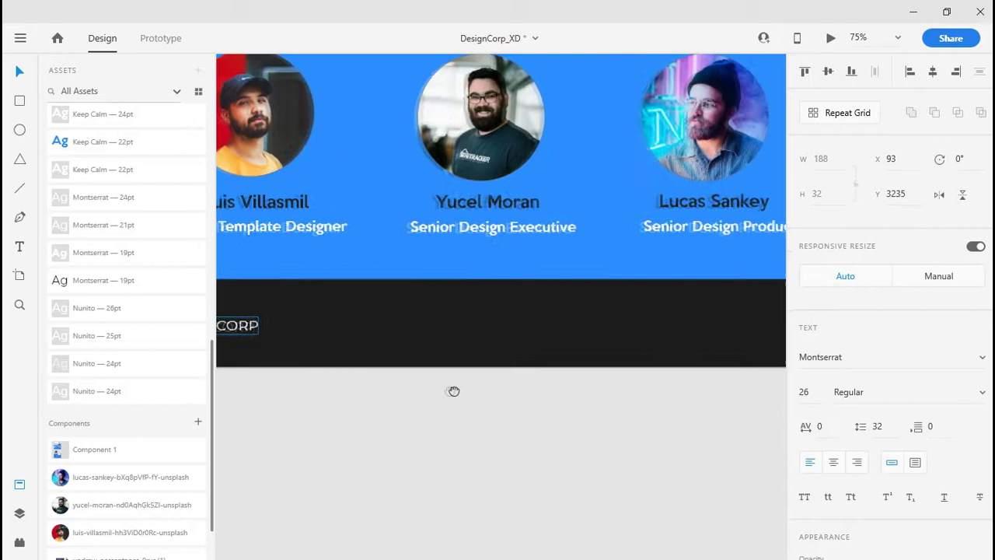
left_click(533, 449)
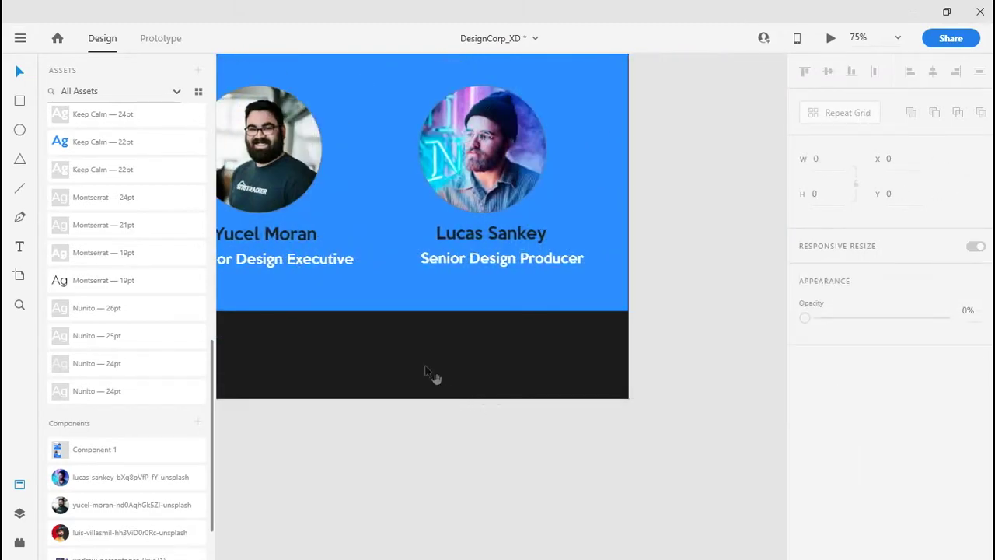
left_click(21, 105)
mouse_move(428, 344)
left_mouse_down()
mouse_move(472, 379)
mouse_move(605, 376)
left_mouse_up()
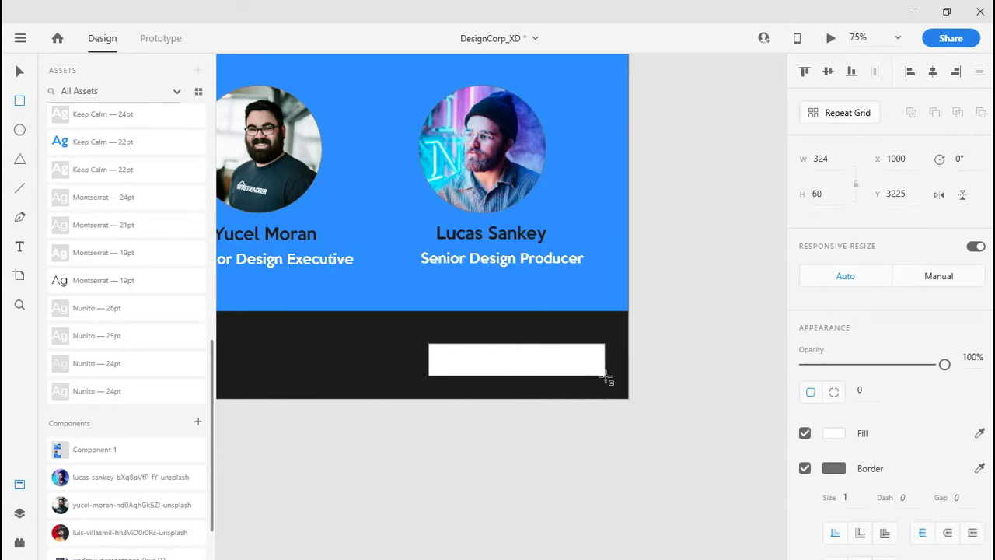
left_click_drag(542, 366, 520, 371)
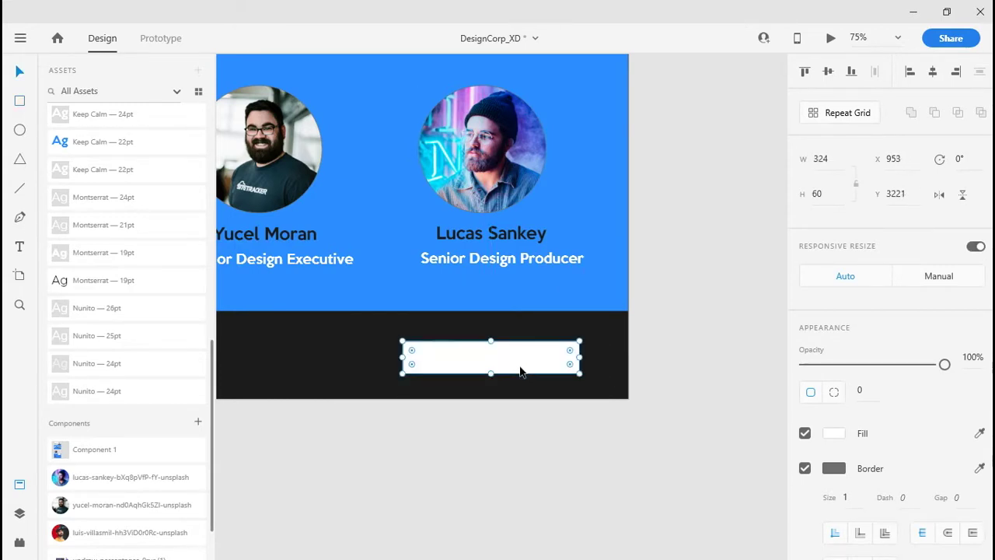
left_click(806, 468)
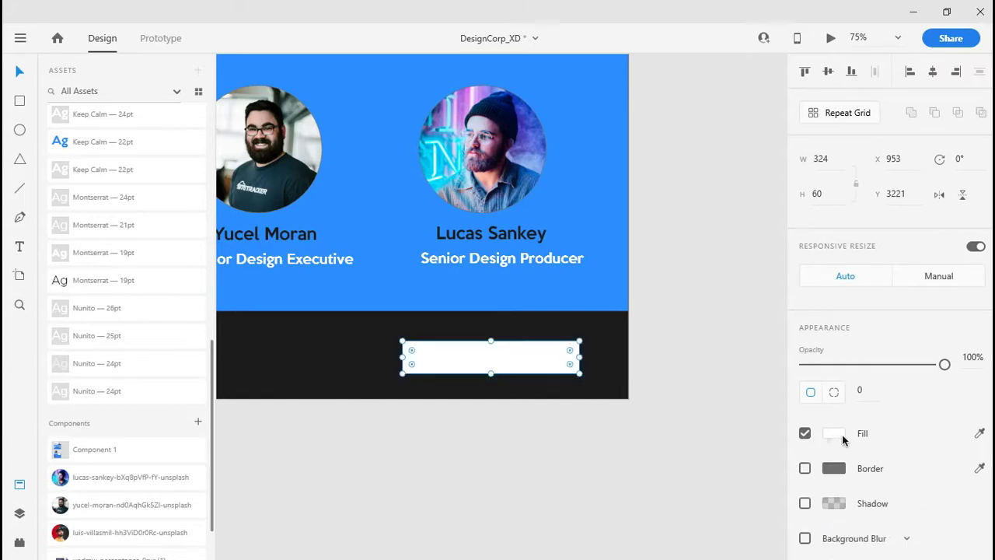
Step: Round the corners of the white footer rectangle with a radius of 20
left_click(833, 433)
left_click_drag(327, 453, 674, 386)
mouse_move(274, 437)
left_mouse_down()
mouse_move(646, 420)
mouse_move(772, 400)
mouse_move(241, 413)
left_mouse_up()
left_click(502, 350)
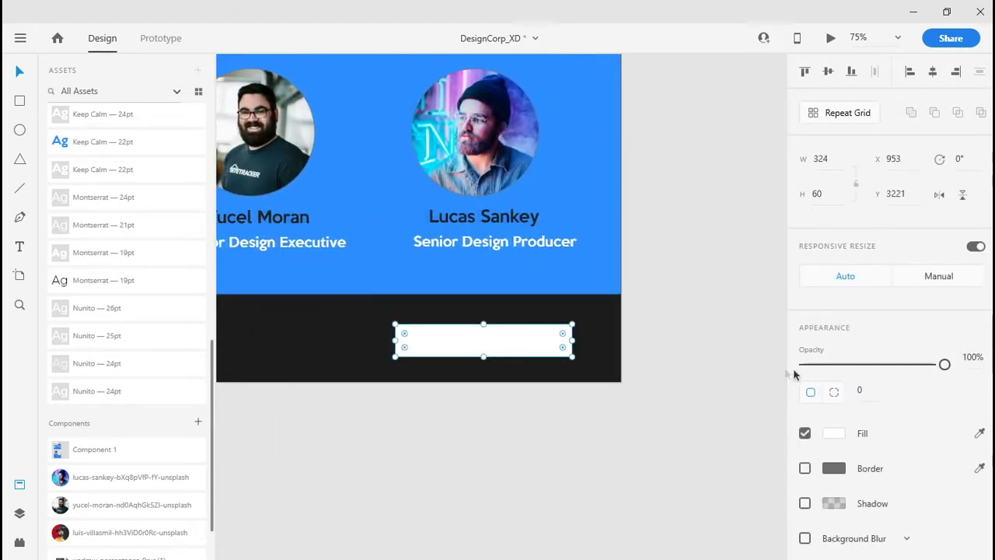
left_click_drag(870, 391, 866, 468)
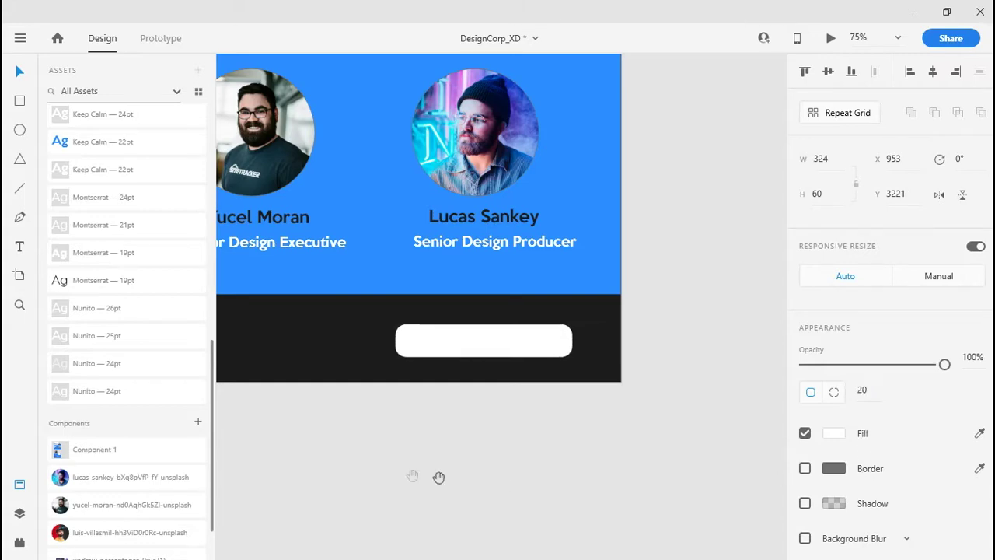
left_click_drag(440, 473, 765, 462)
left_click_drag(402, 433, 404, 462)
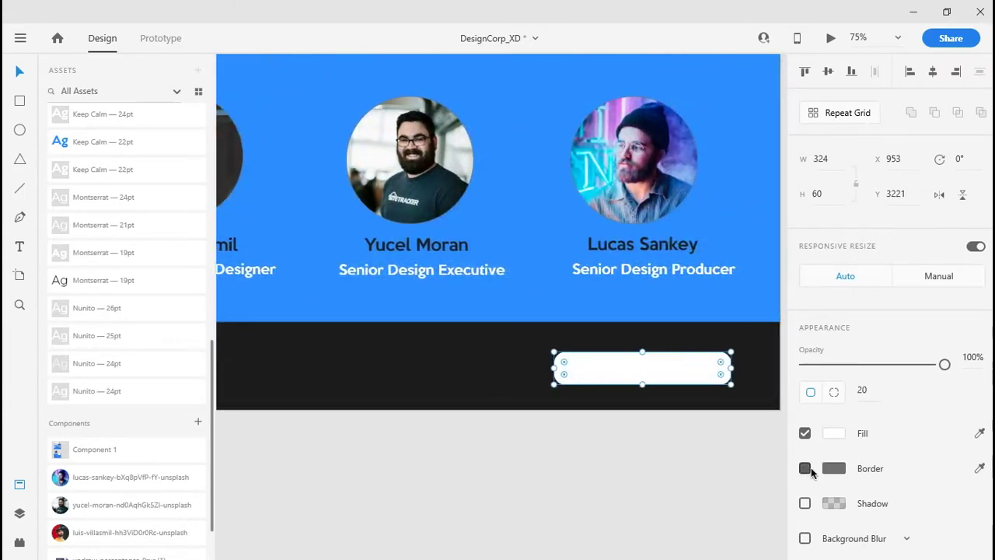
Step: Enable the footer rectangle's border, try the saved colour #2C8EFF for it and set the border size to 2
left_click(805, 468)
left_click(834, 468)
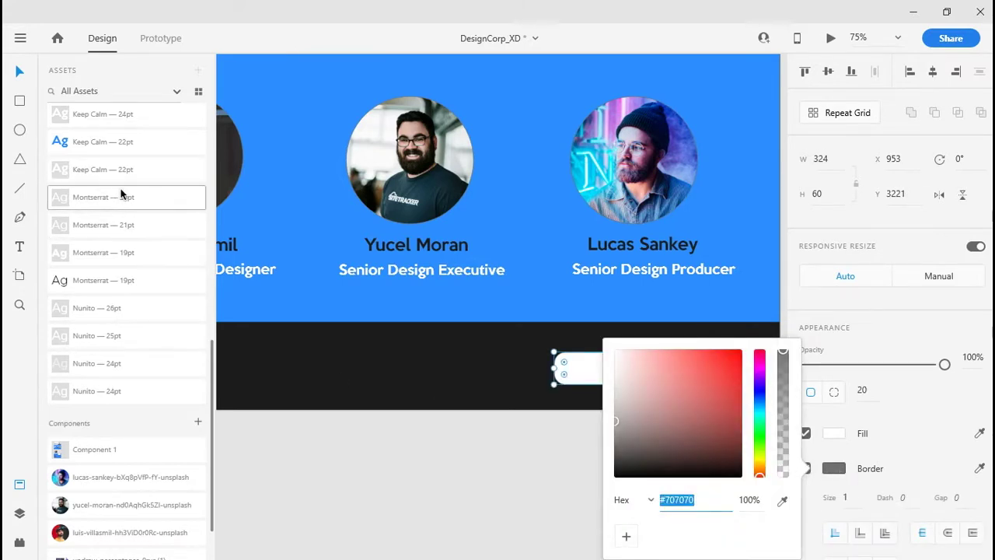
scroll(131, 233, "up", 3)
left_click(104, 261)
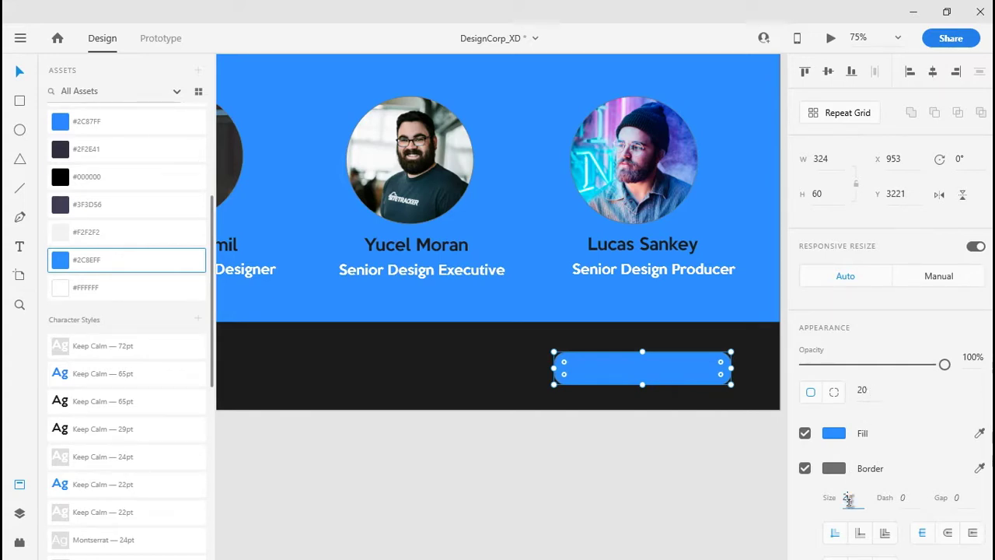
left_click_drag(849, 501, 845, 502)
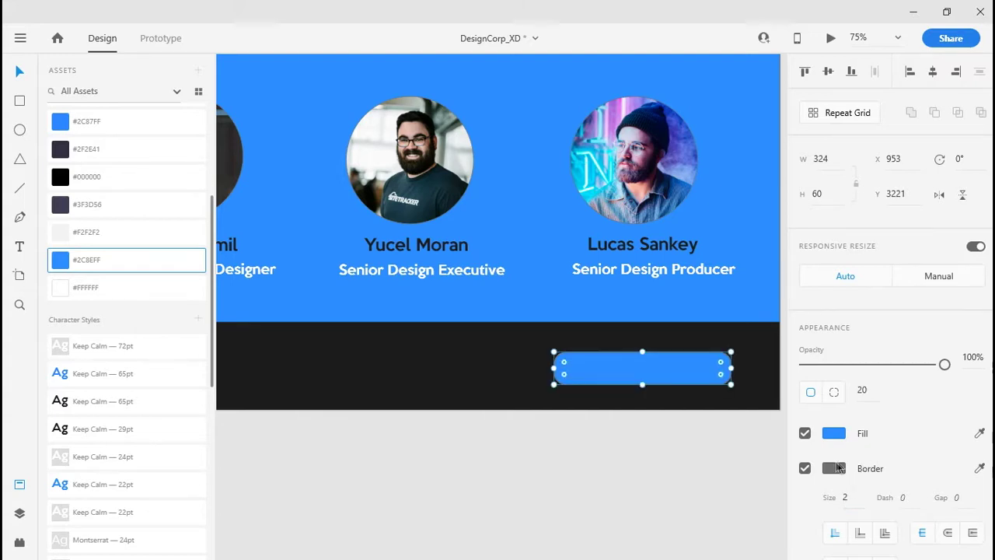
Step: Set the footer rectangle's fill back to white, #FFFFFF
left_click(688, 376)
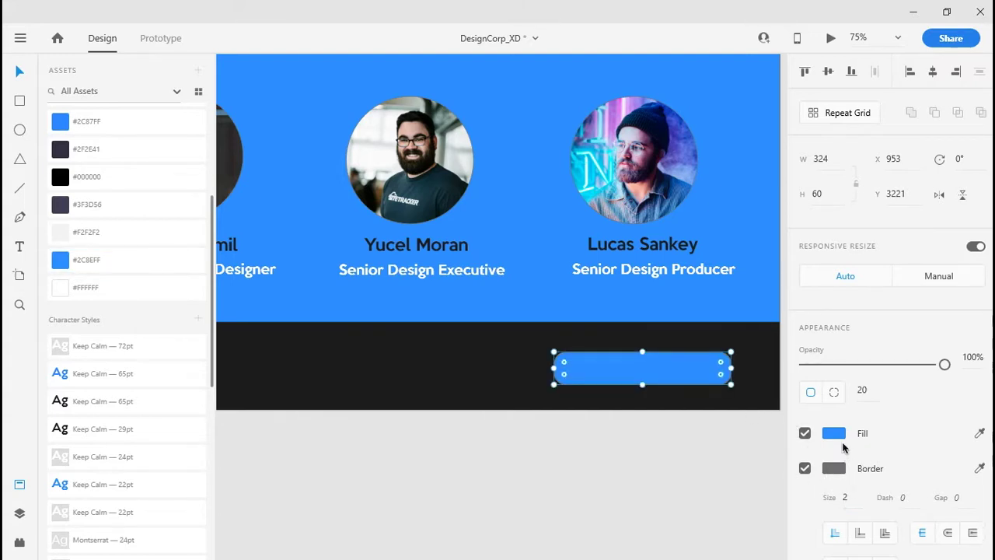
left_click(833, 433)
left_click_drag(673, 406, 484, 276)
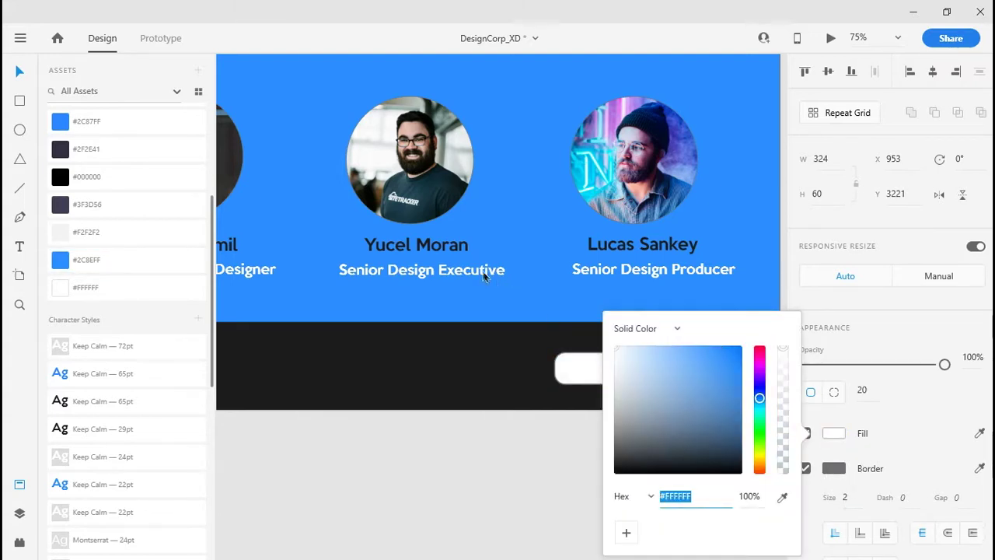
left_click(542, 474)
left_click(716, 371)
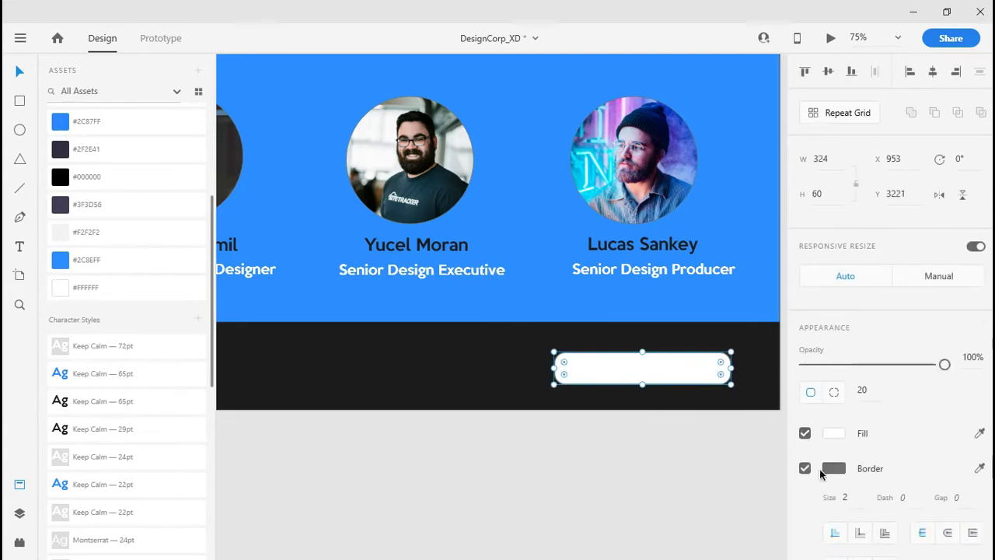
Step: Try the saved colour #2C8EFF on the footer rectangle's border once more and return its fill to white
left_click(834, 469)
left_click(104, 260)
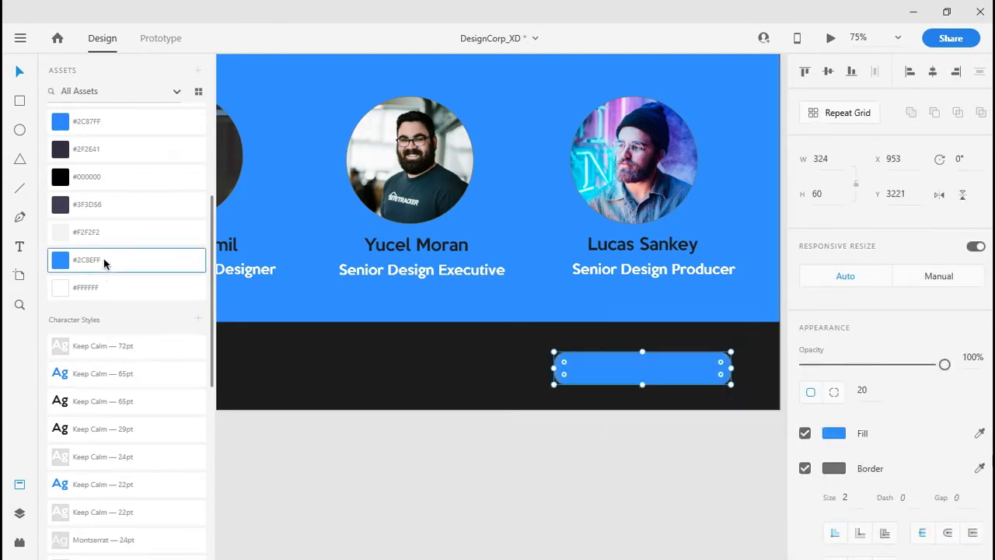
left_click(833, 468)
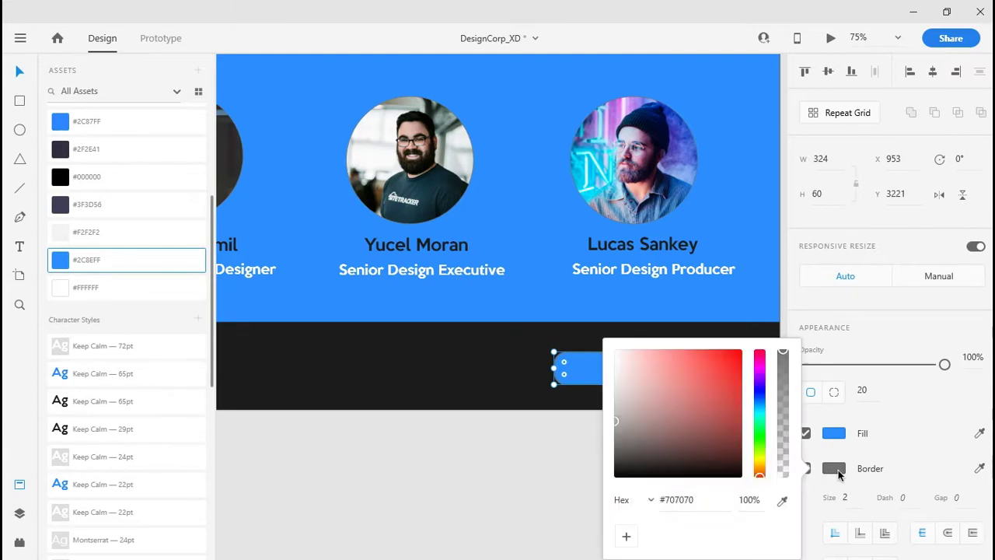
left_click(829, 472)
left_click(834, 470)
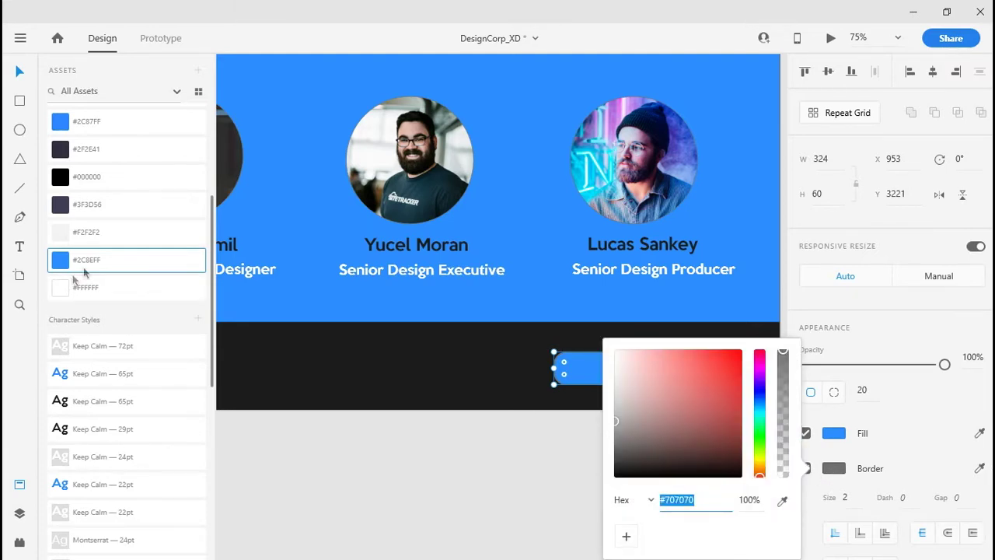
left_click(99, 263)
left_click(834, 436)
left_click_drag(702, 400, 603, 342)
left_click(331, 448)
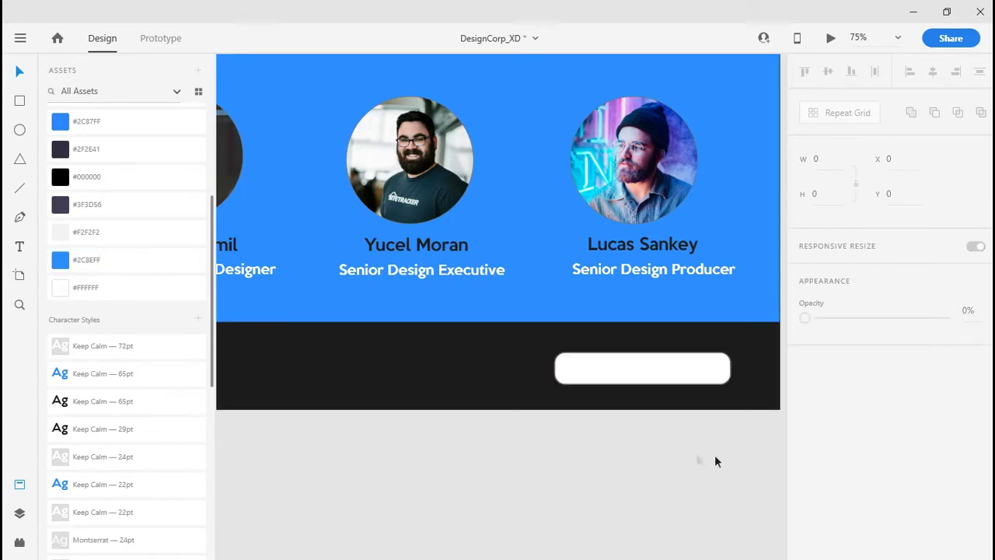
Step: Colour the white footer rectangle's border with the blue sampled from the team section background
left_click(656, 370)
left_click(806, 468)
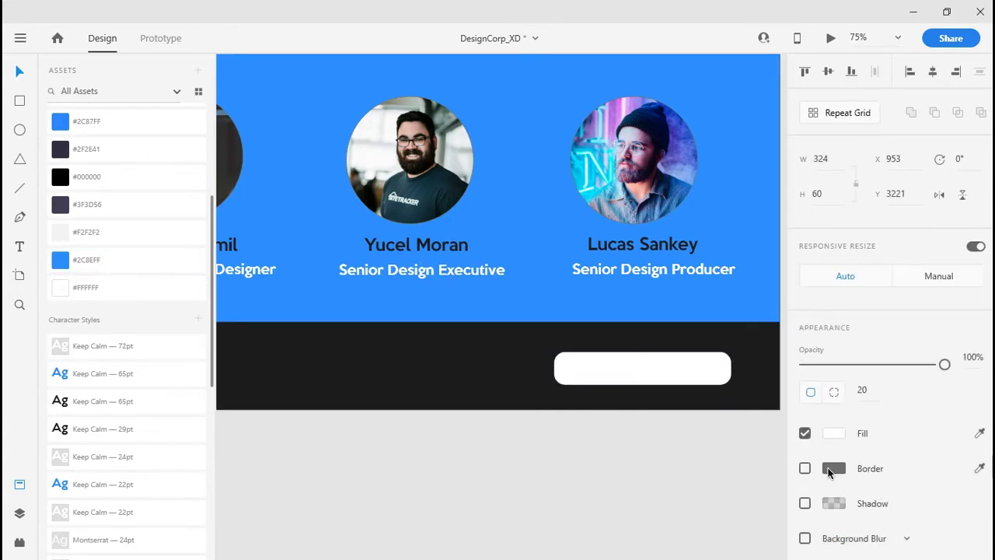
left_click(836, 470)
left_click_drag(680, 410, 599, 471)
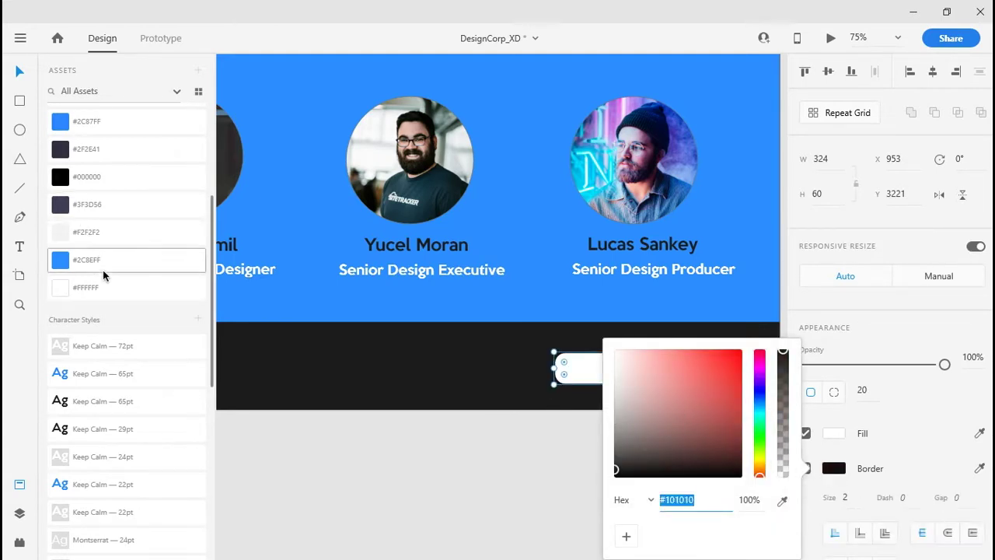
left_click_drag(621, 381, 708, 379)
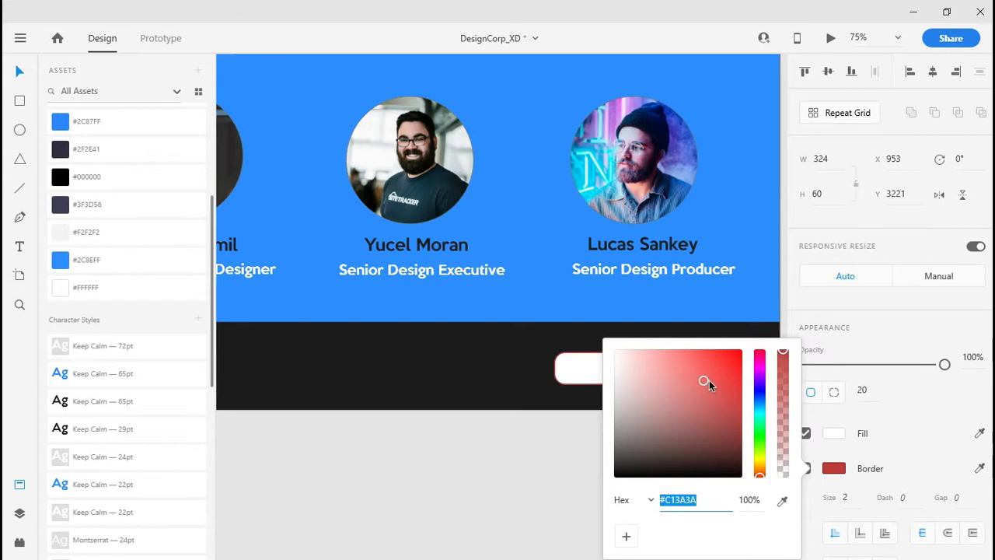
left_click(782, 501)
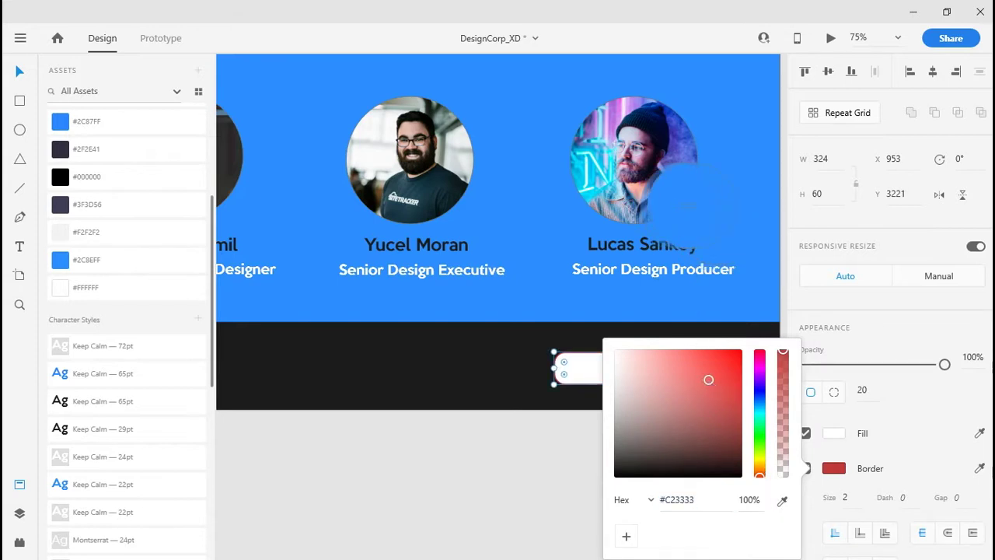
left_click(704, 208)
left_click(510, 503)
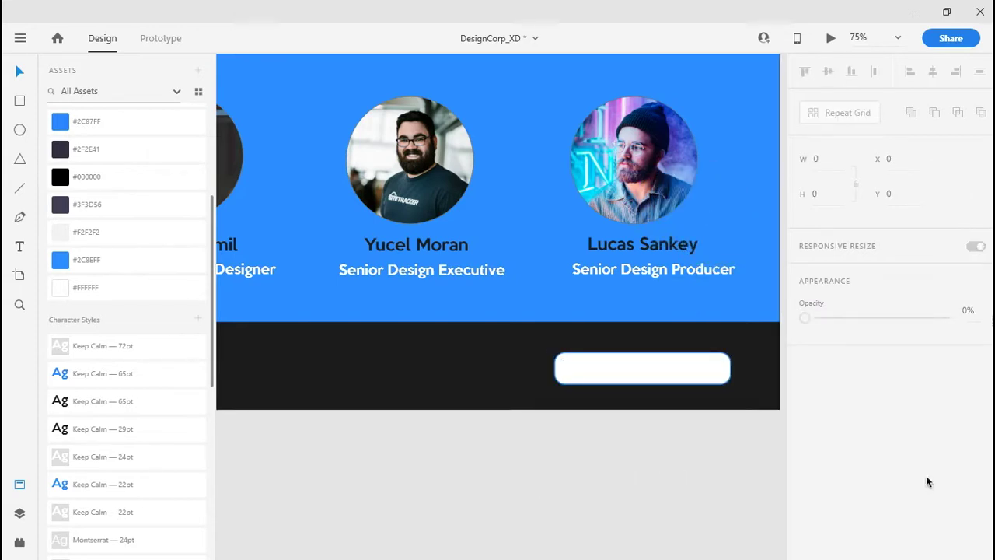
left_click(656, 373)
left_click(601, 527)
left_click(633, 379)
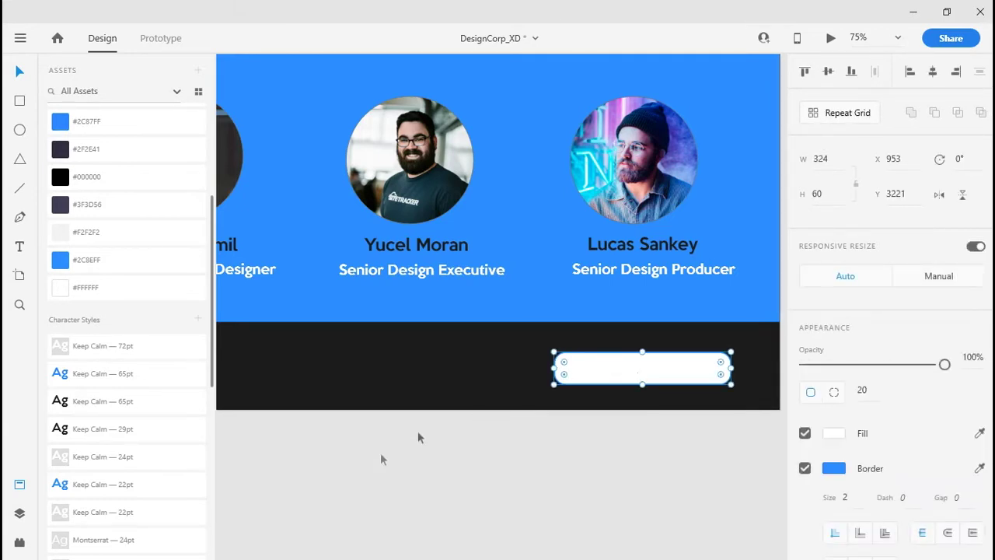
left_click(425, 426)
Step: Add the text "email" in the footer beside the white field and apply the dark regular Montserrat 19pt character style
left_click(455, 354)
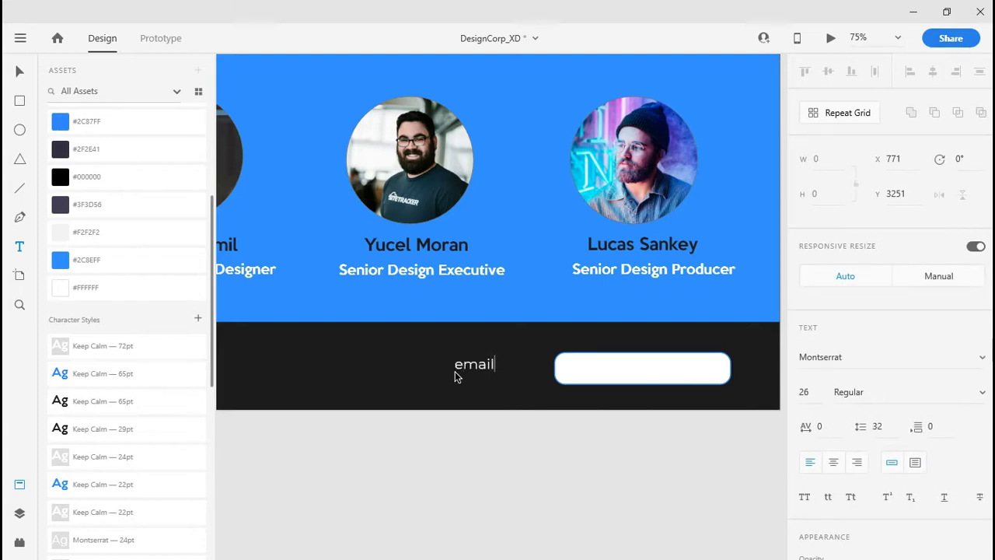
type("email")
key("Escape")
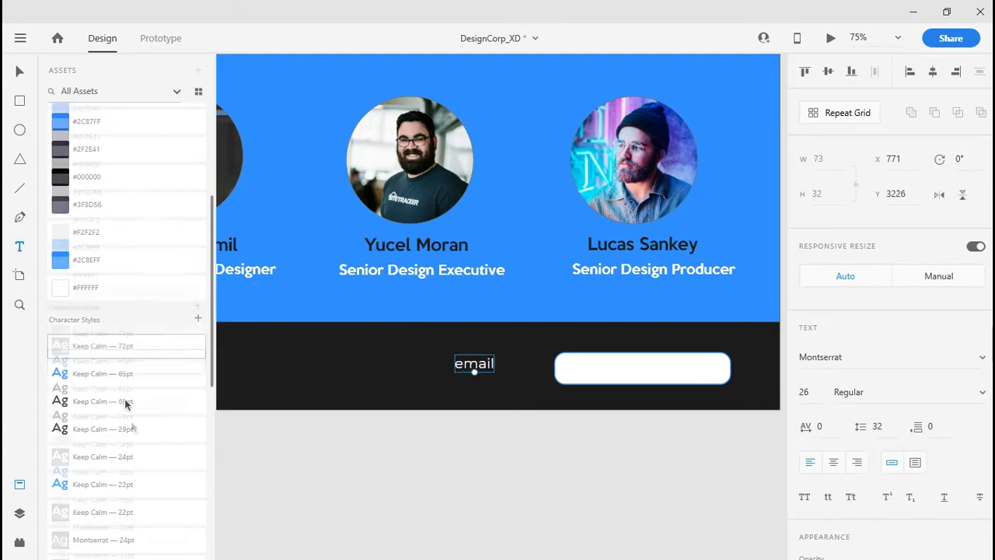
scroll(128, 404, "down", 5)
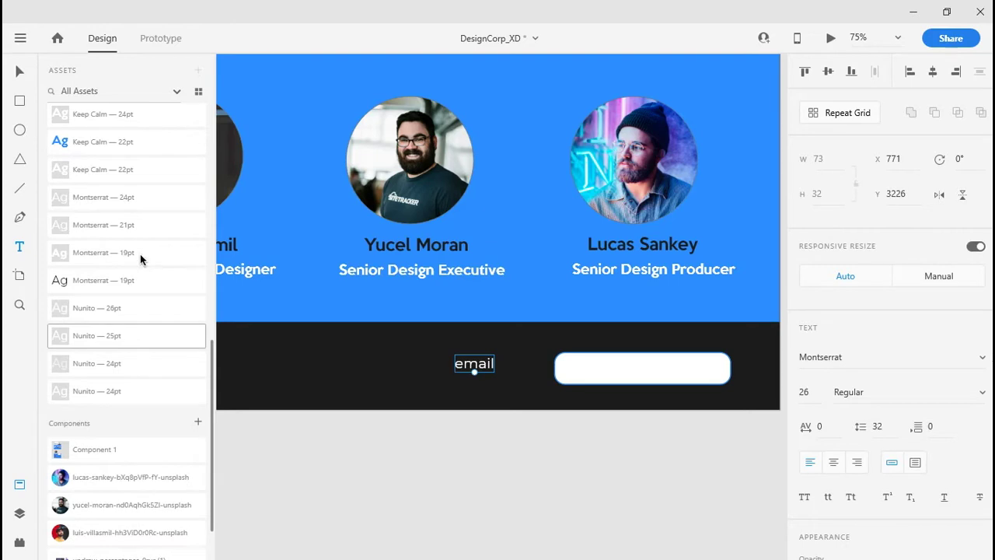
left_click(117, 254)
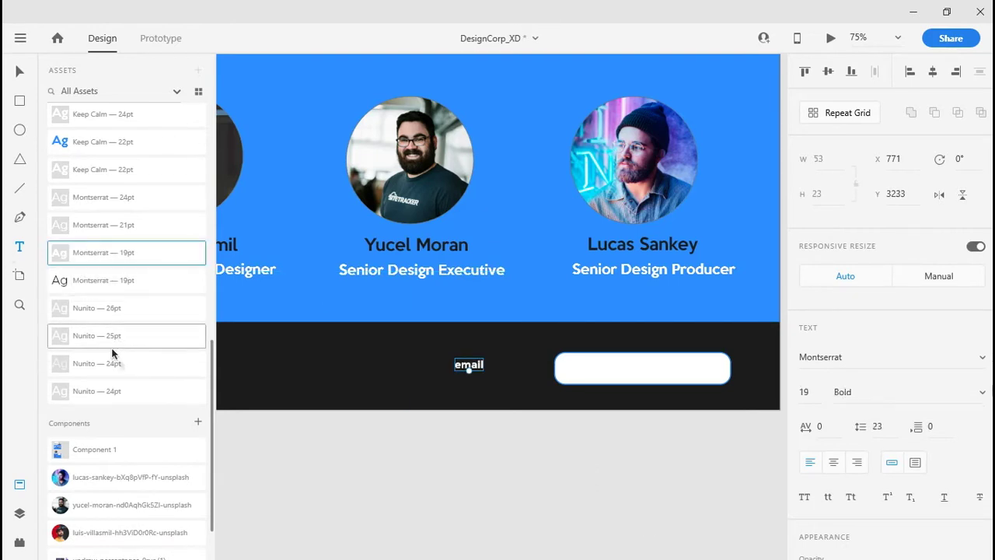
left_click(128, 289)
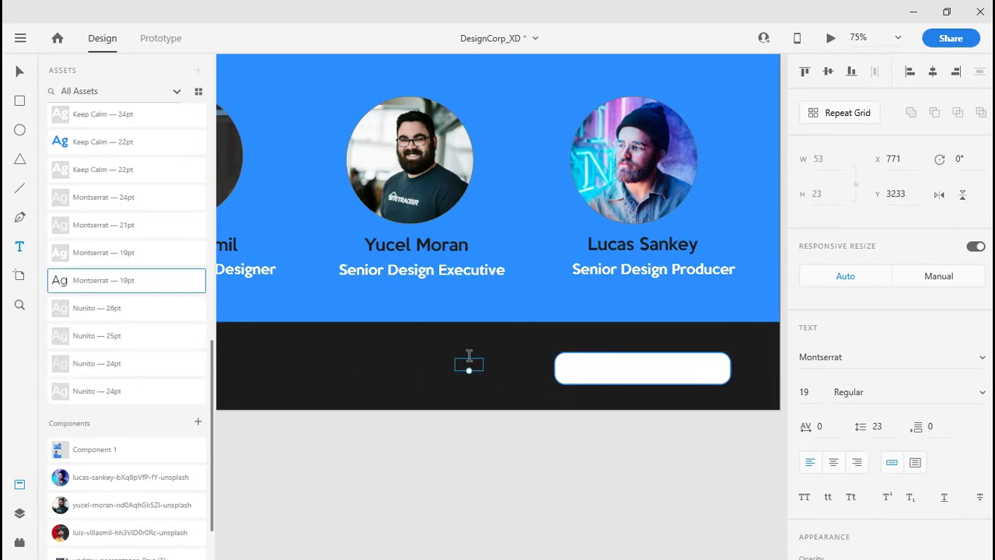
Step: Move the "email" text inside the left end of the white footer field, at X 961, Y 3240
left_click_drag(473, 363, 581, 370)
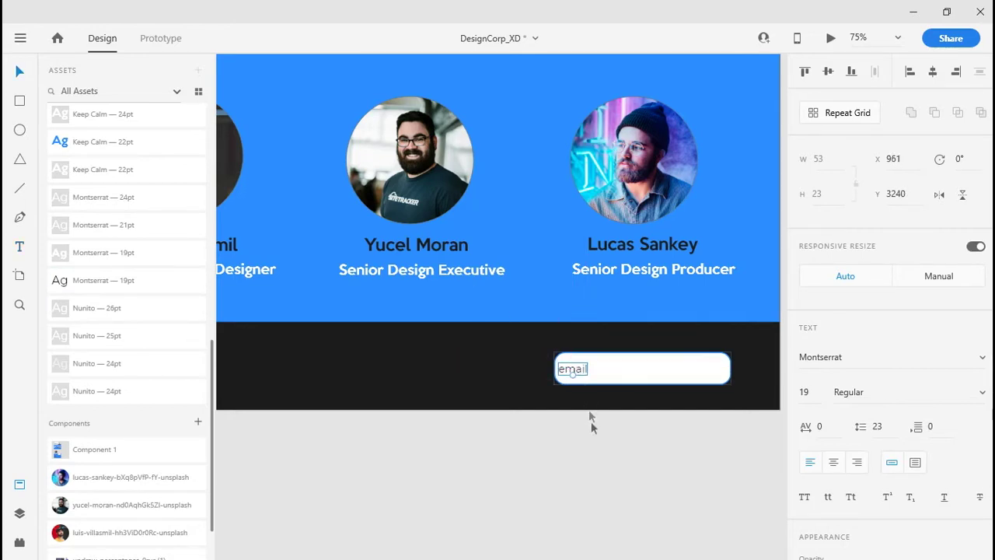
left_click_drag(656, 433, 542, 440)
left_click(558, 391)
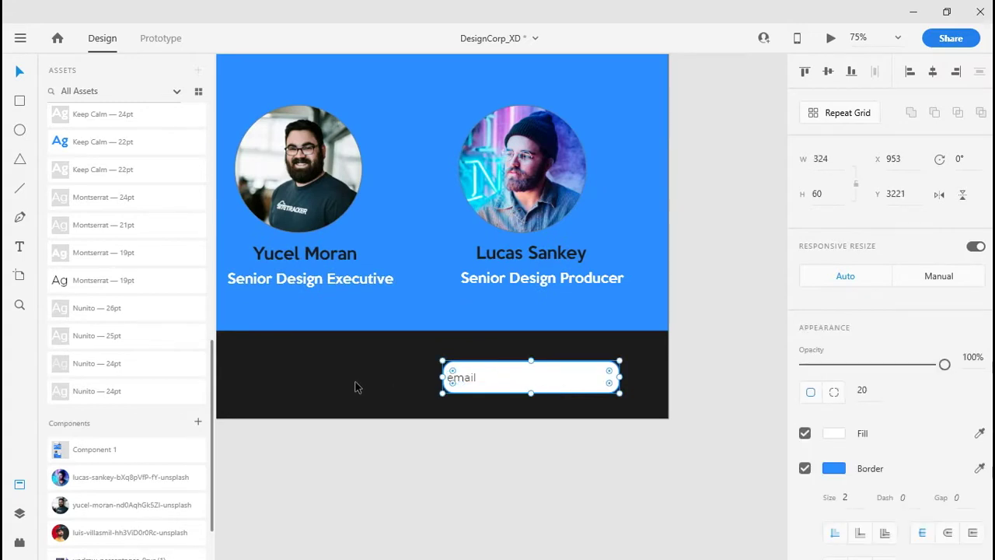
left_click(490, 396)
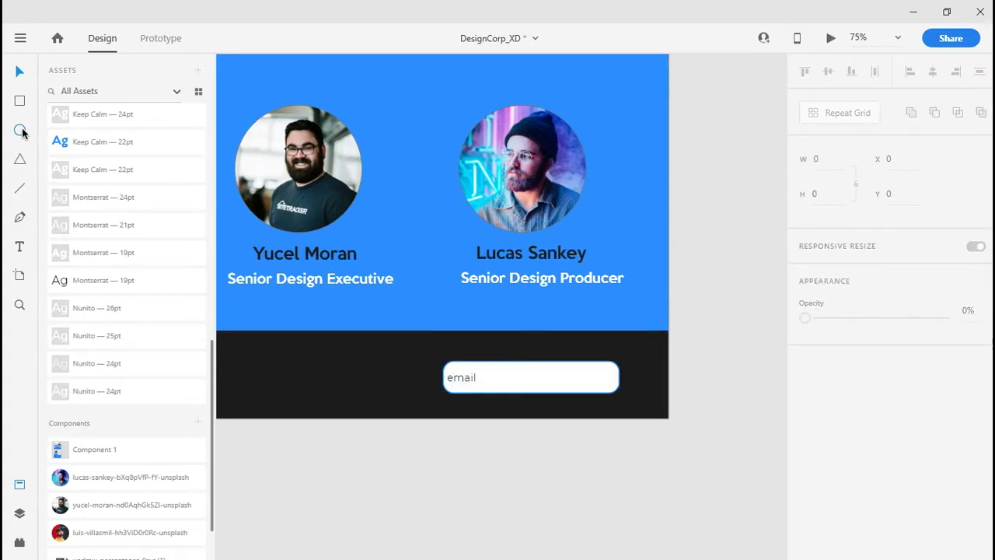
Step: Draw a square about 51 by 51 over the right end of the email field
left_click(22, 104)
mouse_move(586, 371)
left_mouse_down()
mouse_move(614, 393)
mouse_move(605, 399)
left_mouse_up()
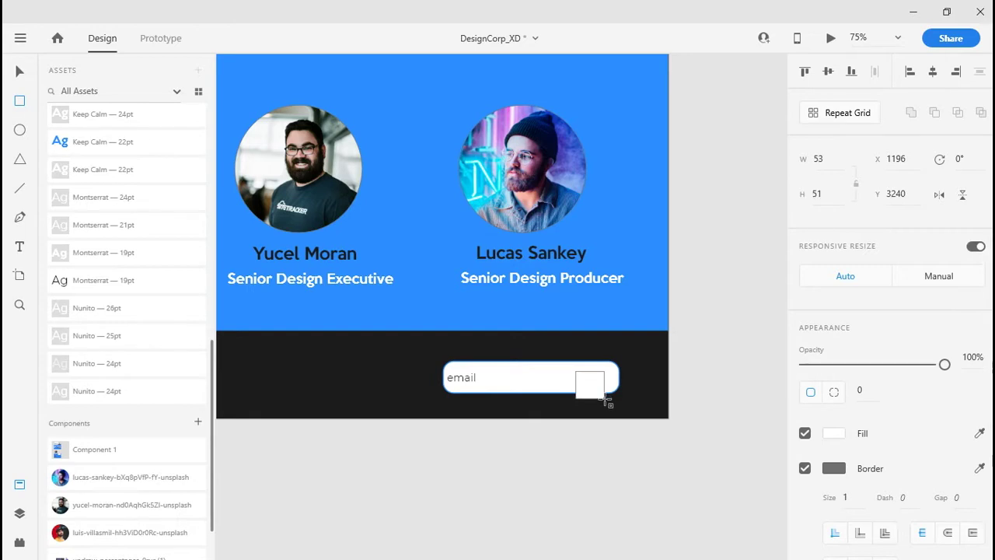
left_click_drag(605, 399, 605, 399)
left_click(596, 464)
Step: Remove the small square's border and fill it with the blue #2C8EFF sampled from the team section background
left_click(591, 395)
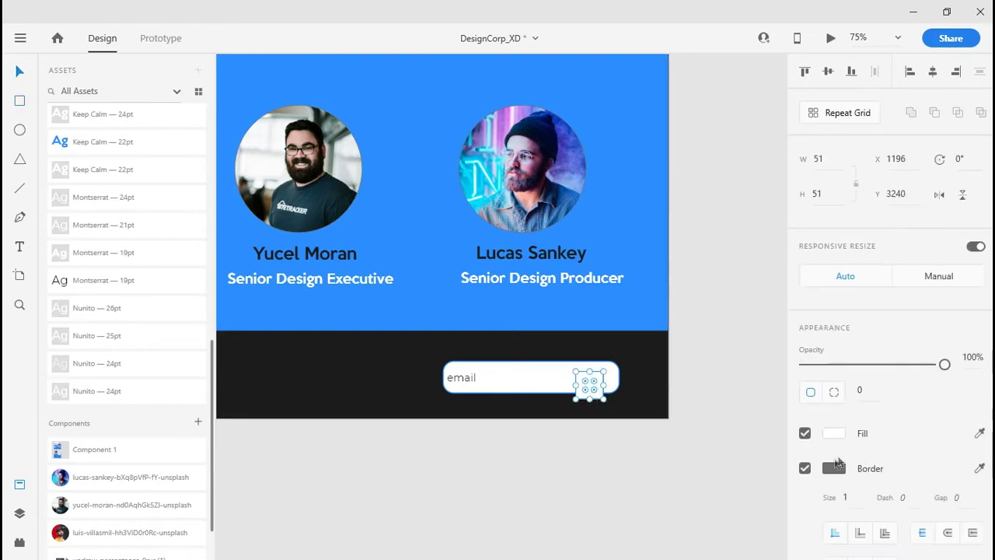
left_click(805, 468)
left_click(836, 436)
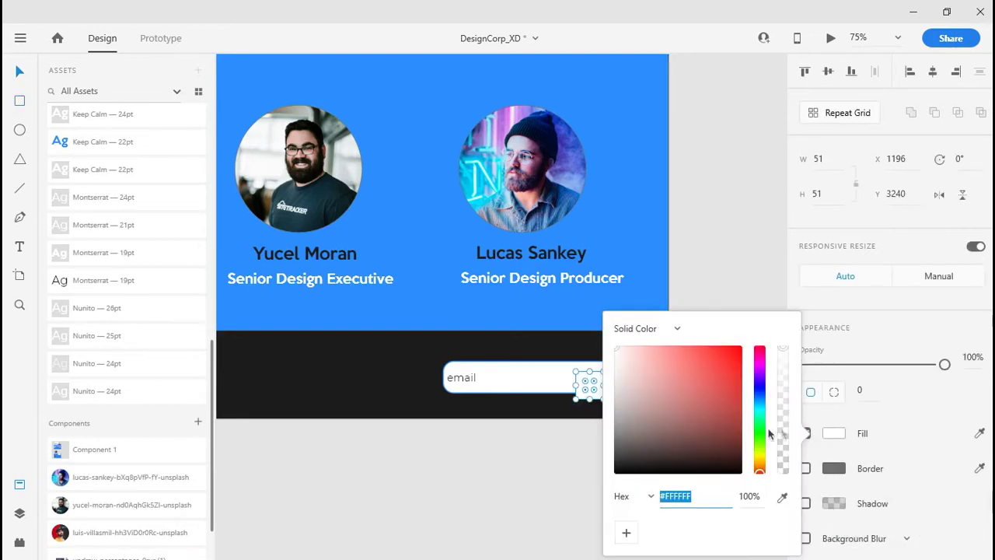
left_click(781, 496)
left_click(667, 187)
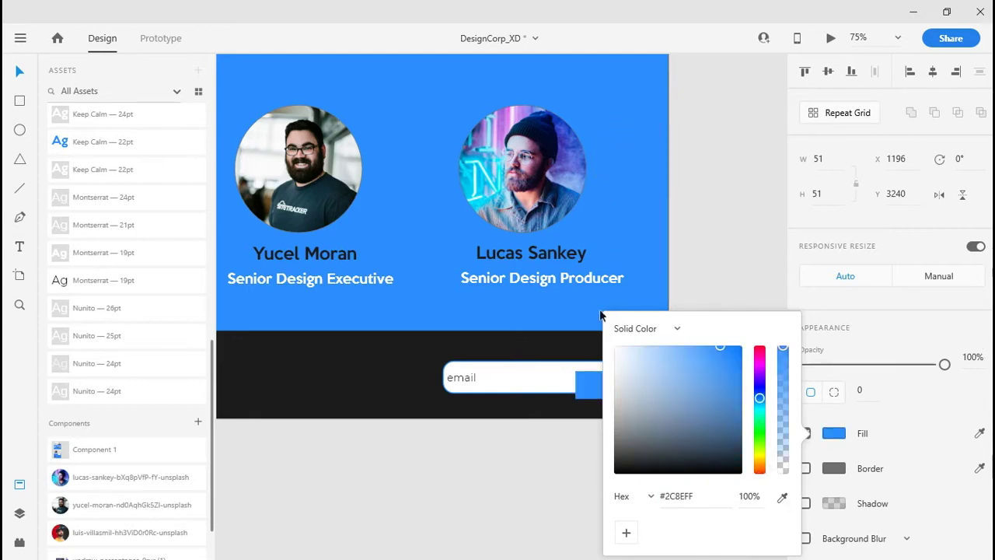
left_click(560, 511)
Step: Move the blue square into the email field at X 1216, Y 3226 and set its corner radii to 18, 18, 18 and 0
mouse_move(594, 396)
left_mouse_down()
mouse_move(602, 381)
mouse_move(605, 389)
left_mouse_up()
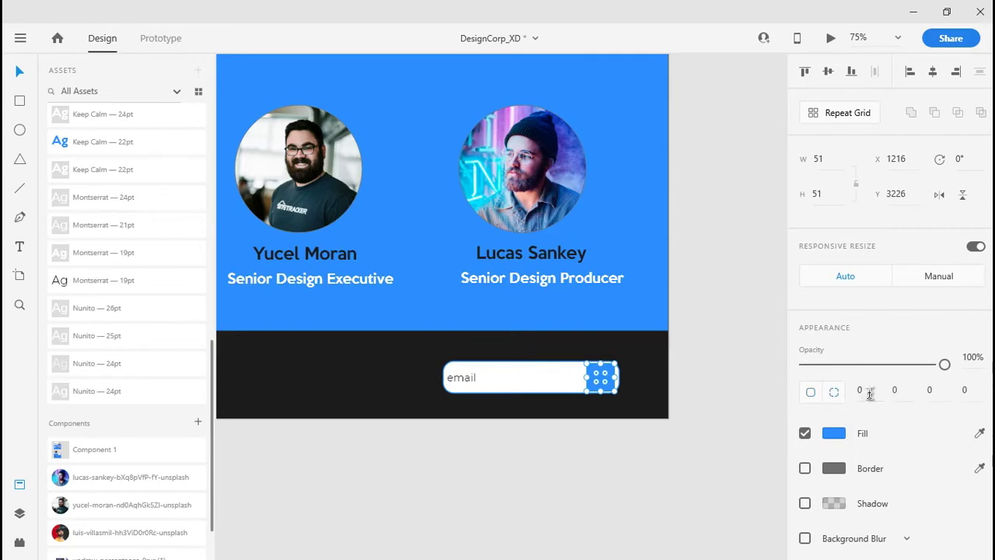
left_click_drag(858, 384, 862, 420)
key("Tab")
type("18")
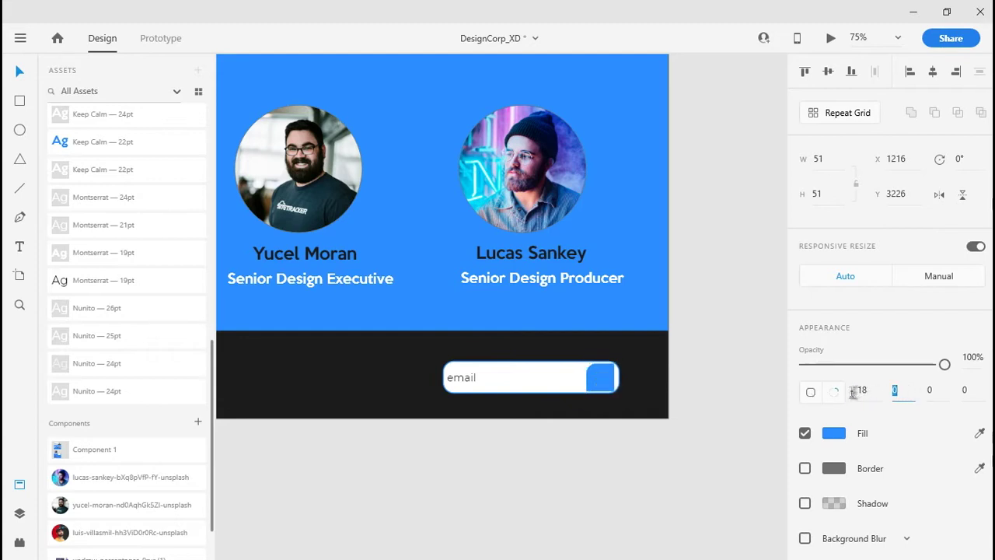
key("Tab")
type("18")
key("Return")
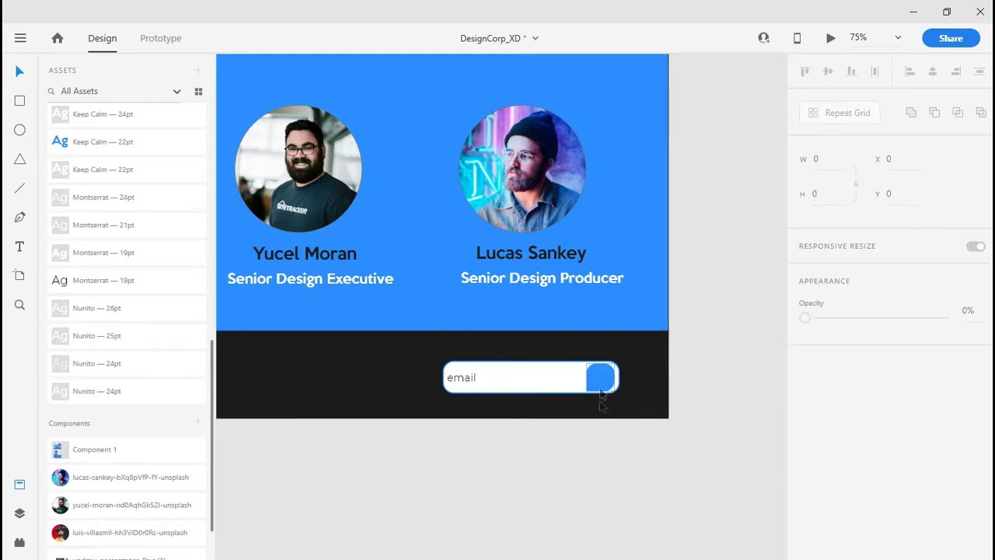
Step: Resize the blue square to 47 by 47 and place it at X 1222, Y 3228 inside the email field
mouse_move(600, 378)
left_mouse_down()
mouse_move(605, 383)
mouse_move(598, 377)
left_mouse_up()
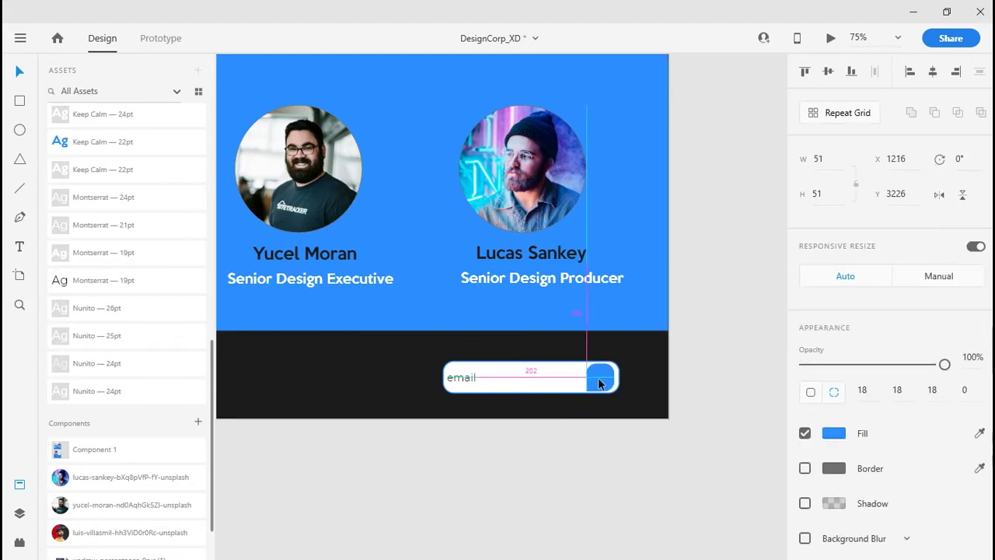
left_click(638, 478)
key("ctrl+1")
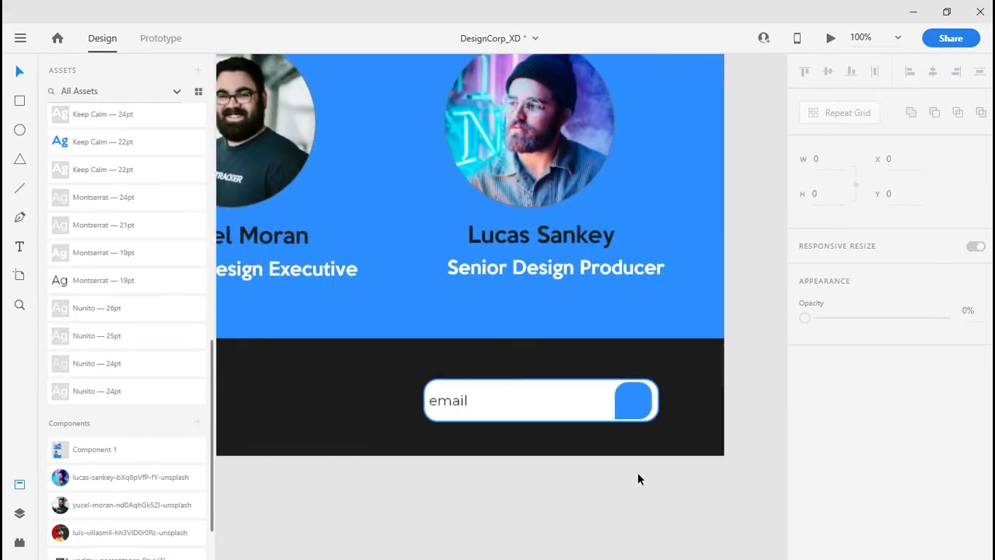
left_click(576, 410)
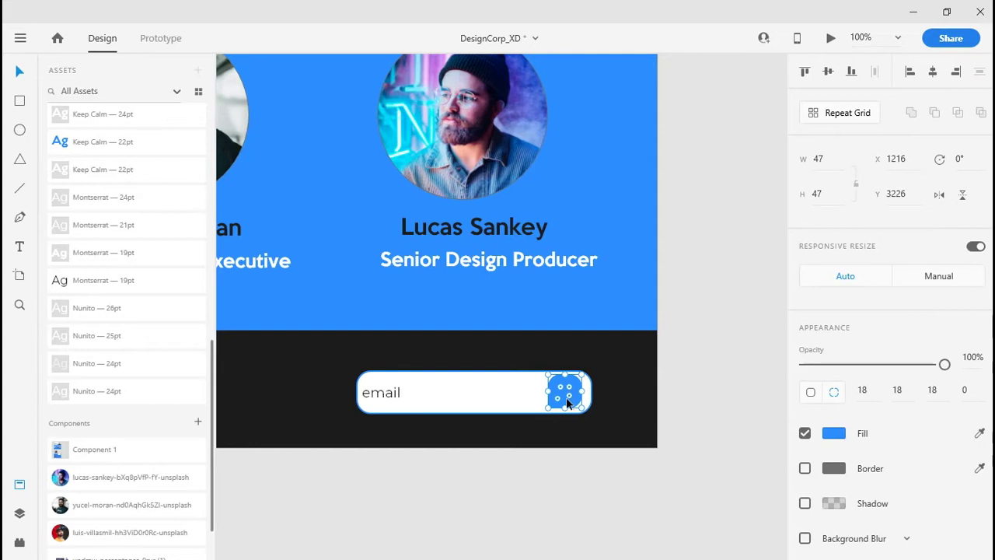
left_click_drag(567, 402, 571, 404)
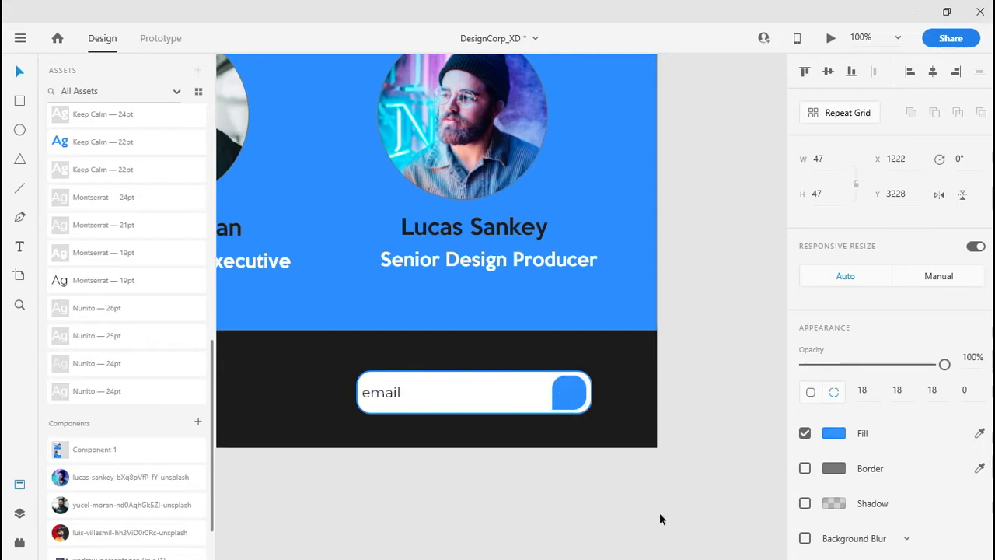
left_click(618, 498)
Step: Add a ">" text on the blue square and apply the regular Nunito 24pt character style
key("t")
left_click(570, 391)
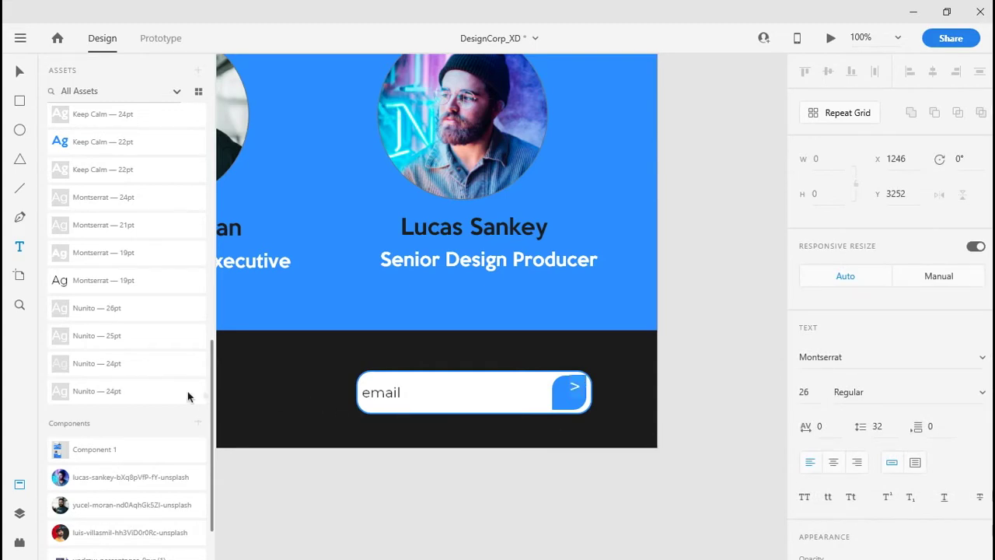
left_click(132, 363)
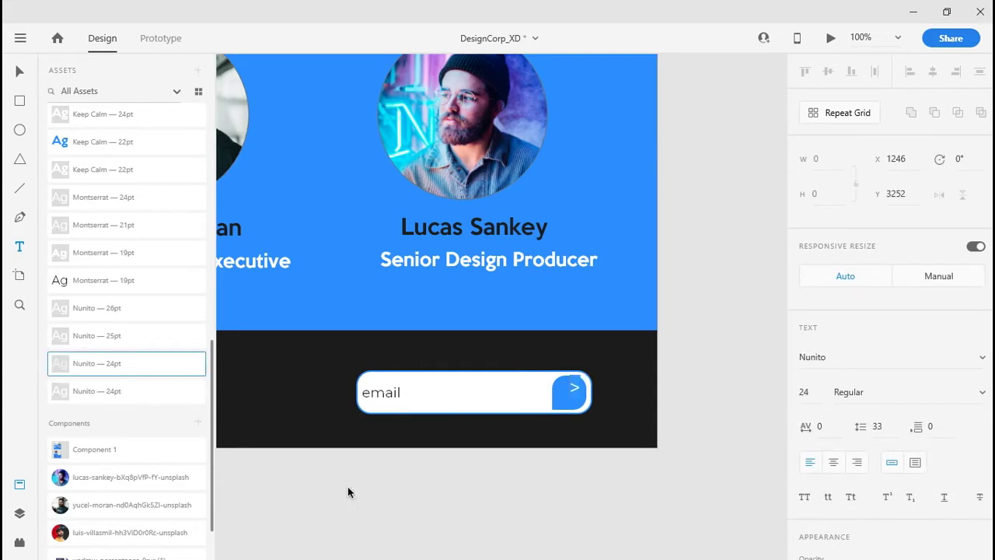
left_click(454, 503)
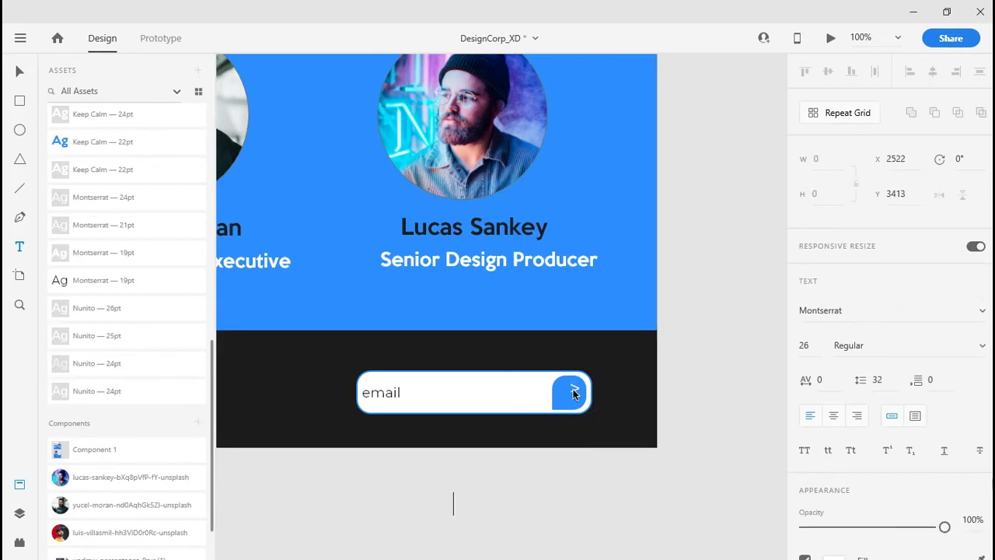
Step: Finish the ">" text and centre it on the blue square inside the email field
key("Escape")
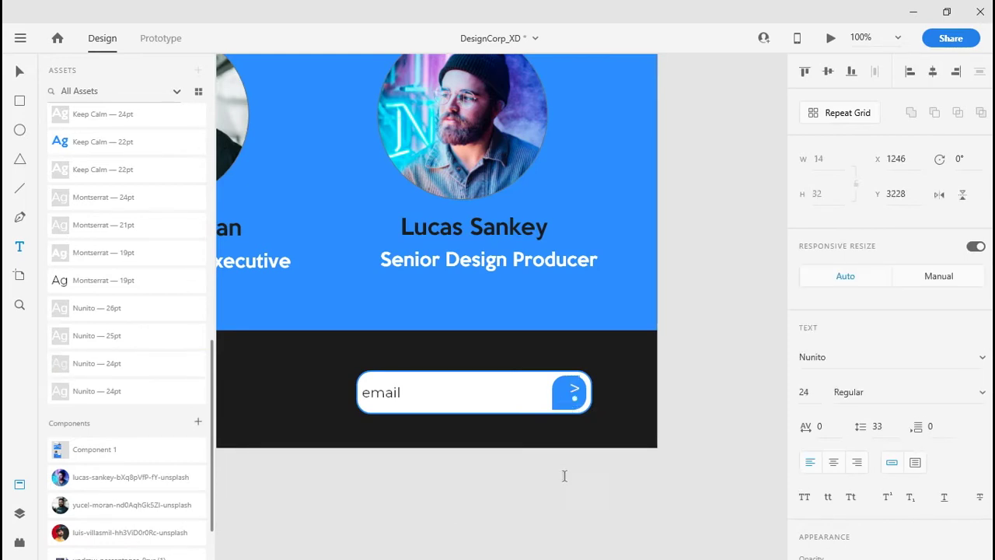
left_click(565, 474)
left_click(571, 396)
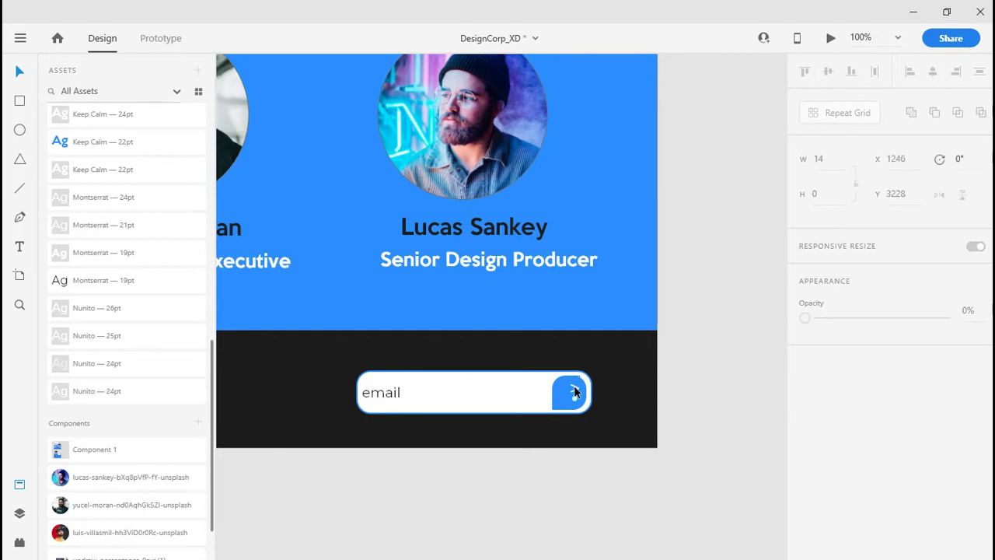
left_click(571, 396)
left_click(607, 474)
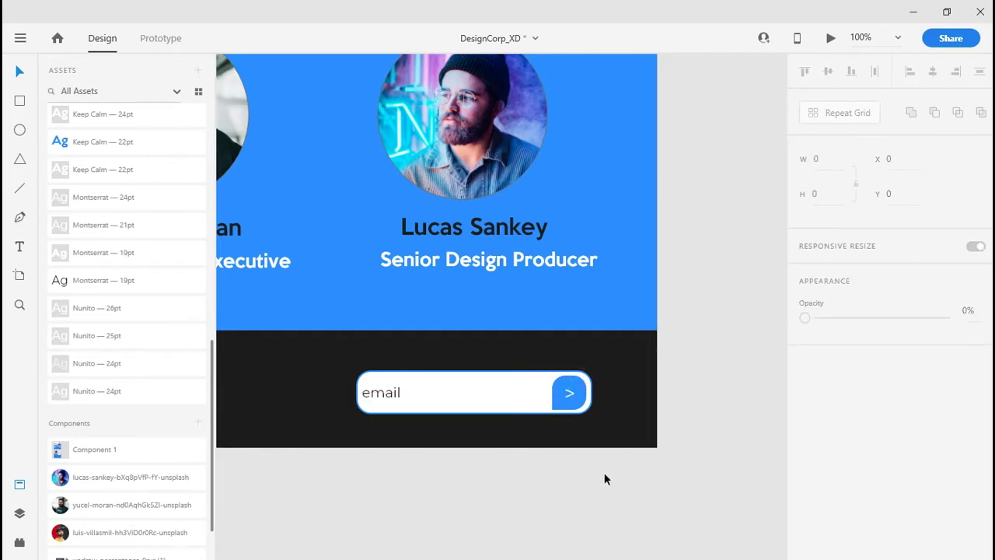
Step: Preview the landing page, examine it from the hero section down to the footer's email field, and close the preview
key("ctrl+minus")
key("ctrl+minus")
key("ctrl+minus")
left_click_drag(627, 362, 657, 486)
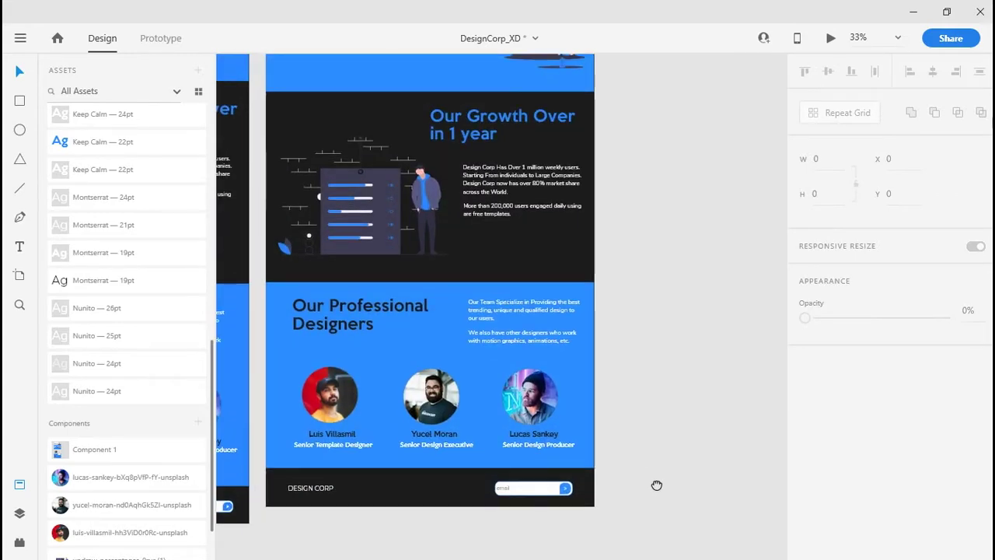
scroll(644, 333, "up", 10)
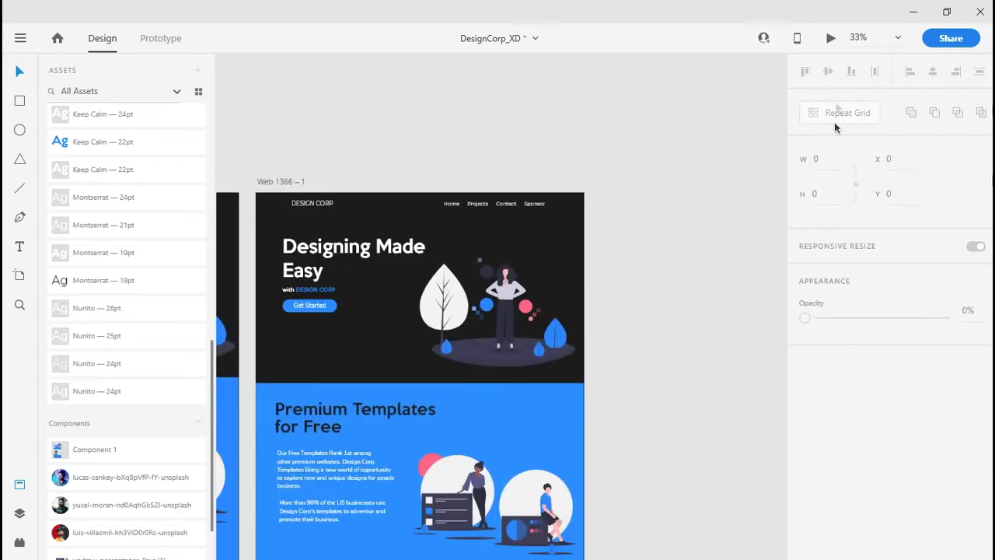
left_click(831, 39)
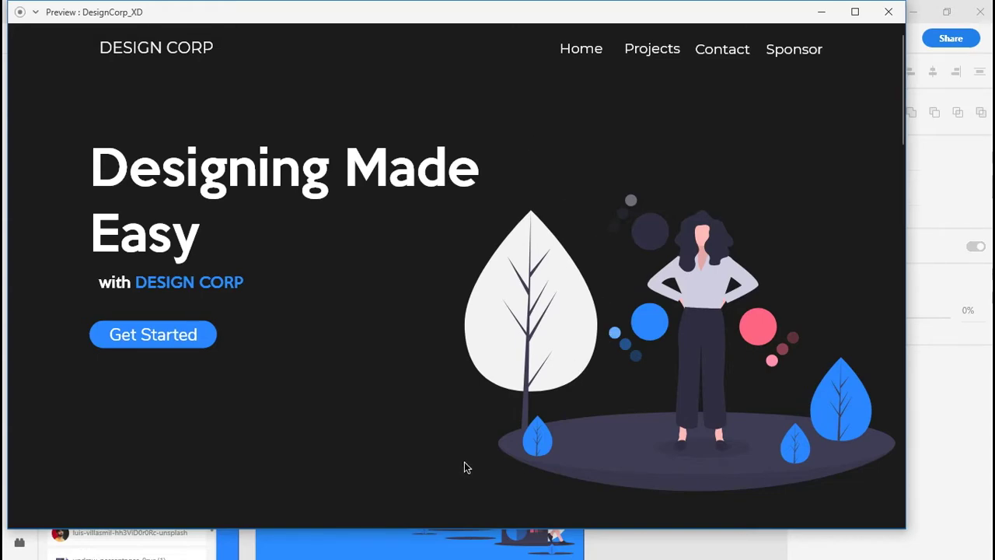
scroll(454, 449, "down", 4)
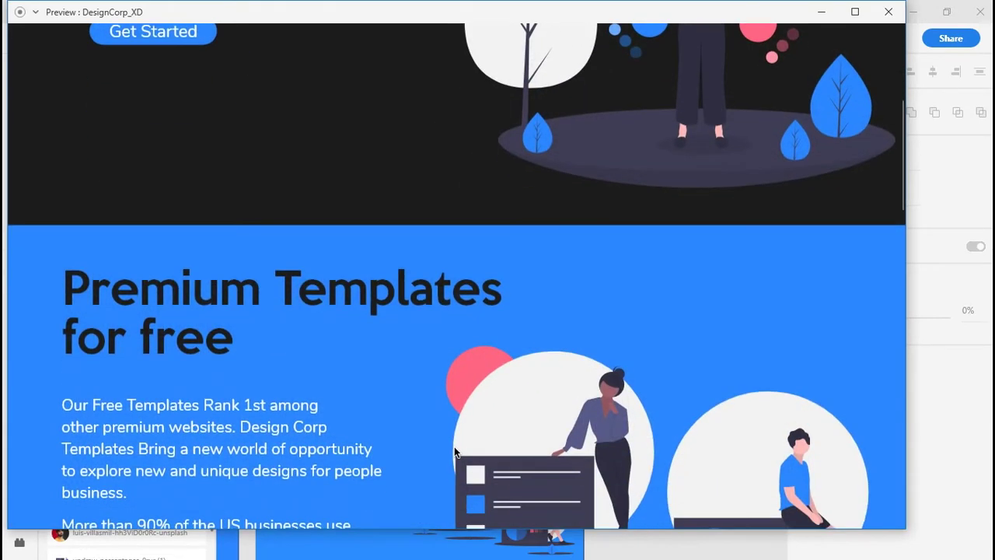
scroll(455, 450, "down", 8)
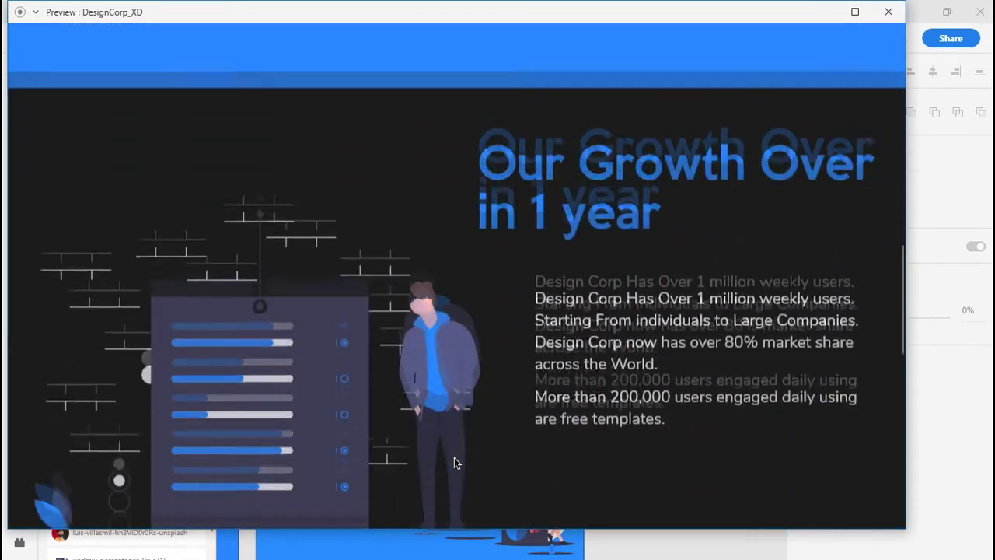
scroll(454, 457, "down", 10)
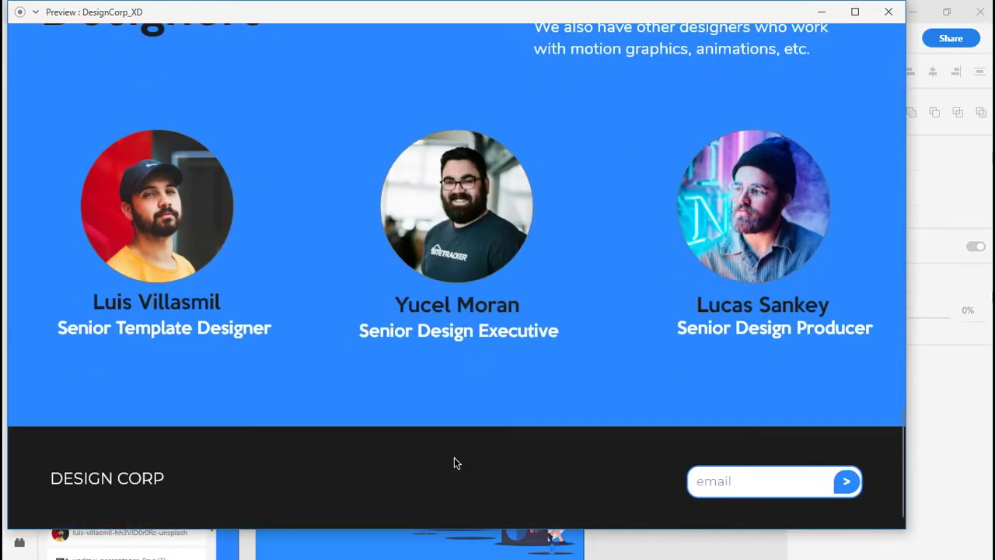
left_click(888, 14)
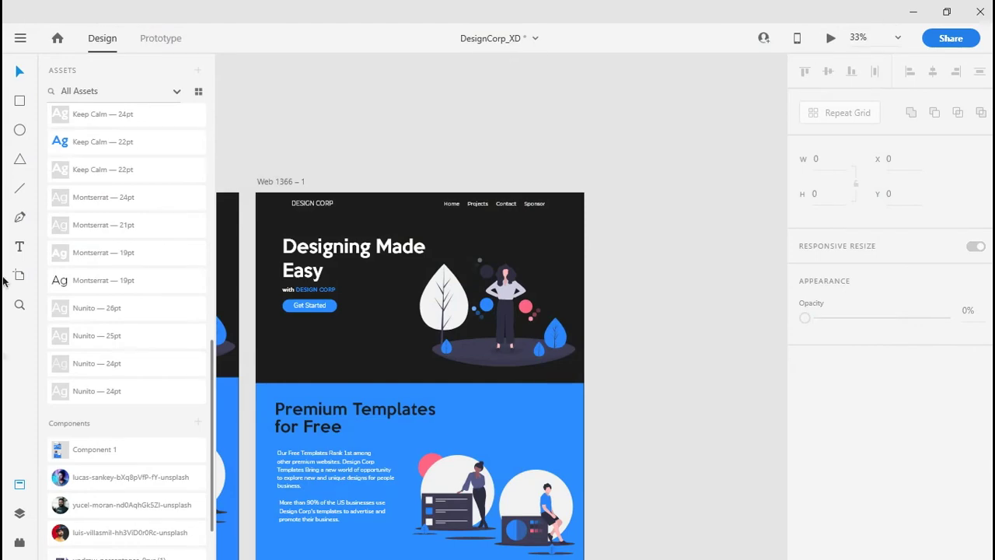
Step: Hide the assets list and bring the original and recreated artboards into view side by side for comparison
left_click(19, 487)
left_click_drag(382, 405, 737, 317)
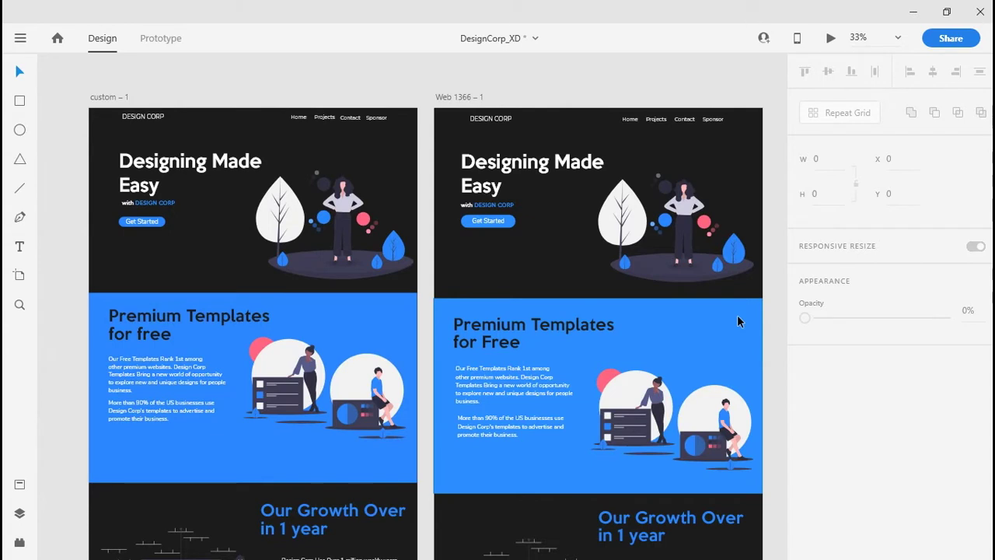